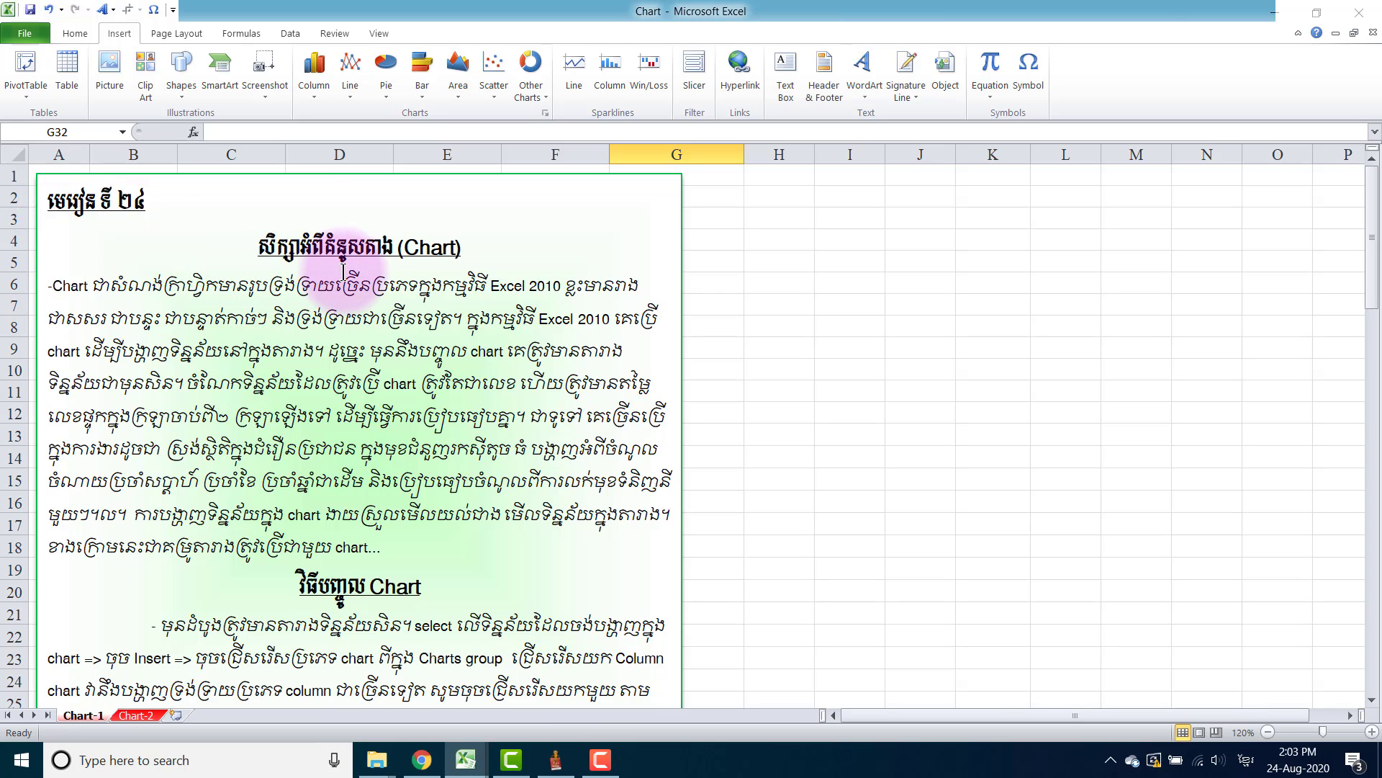
Scroll from the lesson's Chart heading down to the sales table and check D34's price formula
{"action": "left_click", "coordinate": [434, 252]}
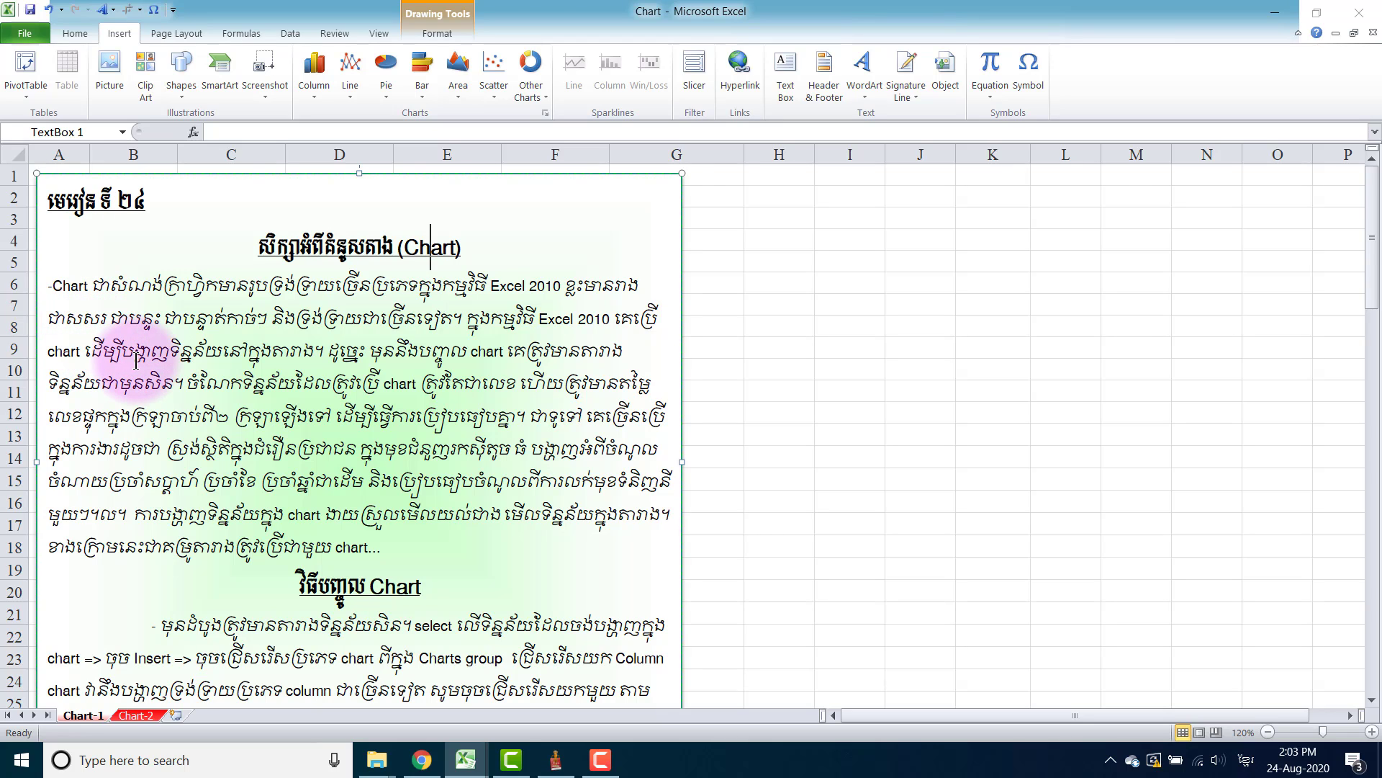
{"action": "scroll", "coordinate": [137, 360], "scroll_direction": "down", "scroll_amount": 2}
{"action": "scroll", "coordinate": [137, 356], "scroll_direction": "down", "scroll_amount": 2}
{"action": "scroll", "coordinate": [180, 288], "scroll_direction": "down", "scroll_amount": 1}
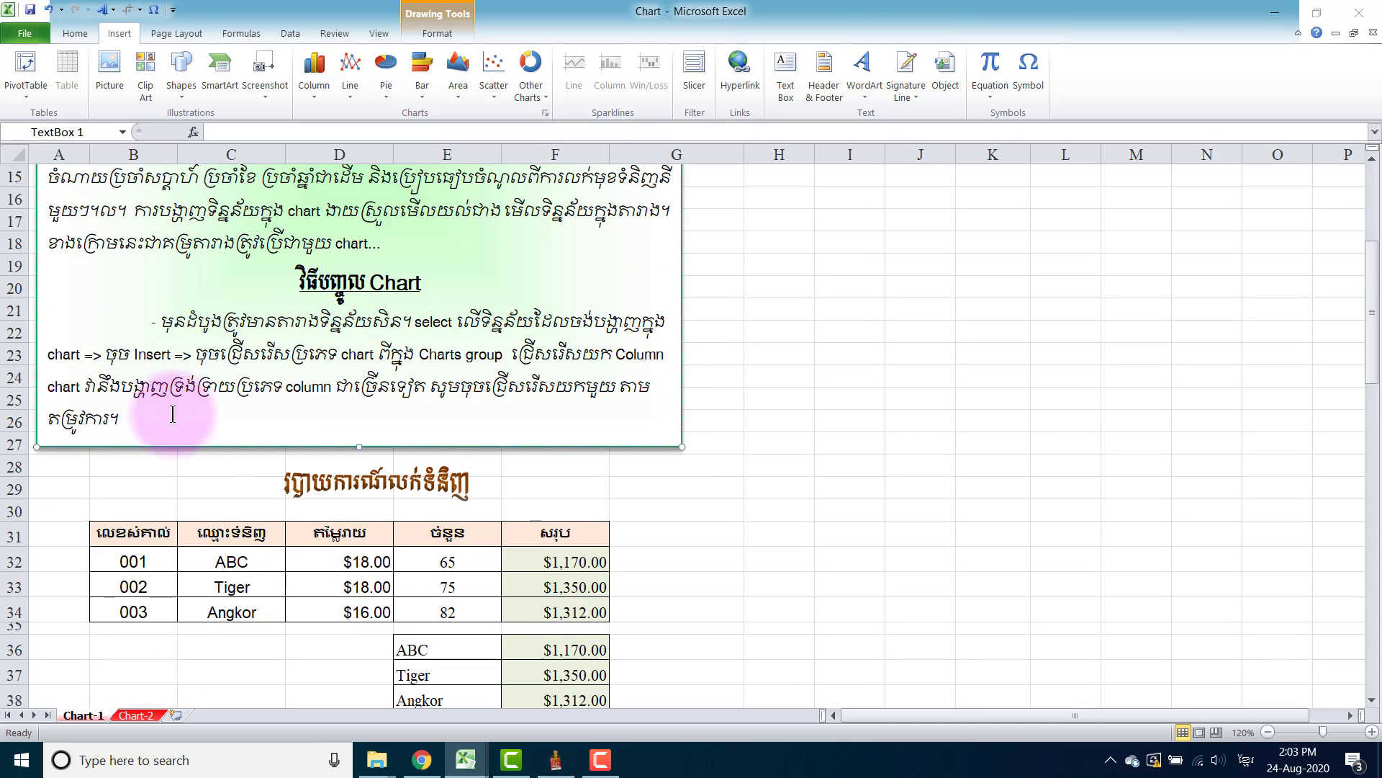
{"action": "left_click", "coordinate": [223, 488]}
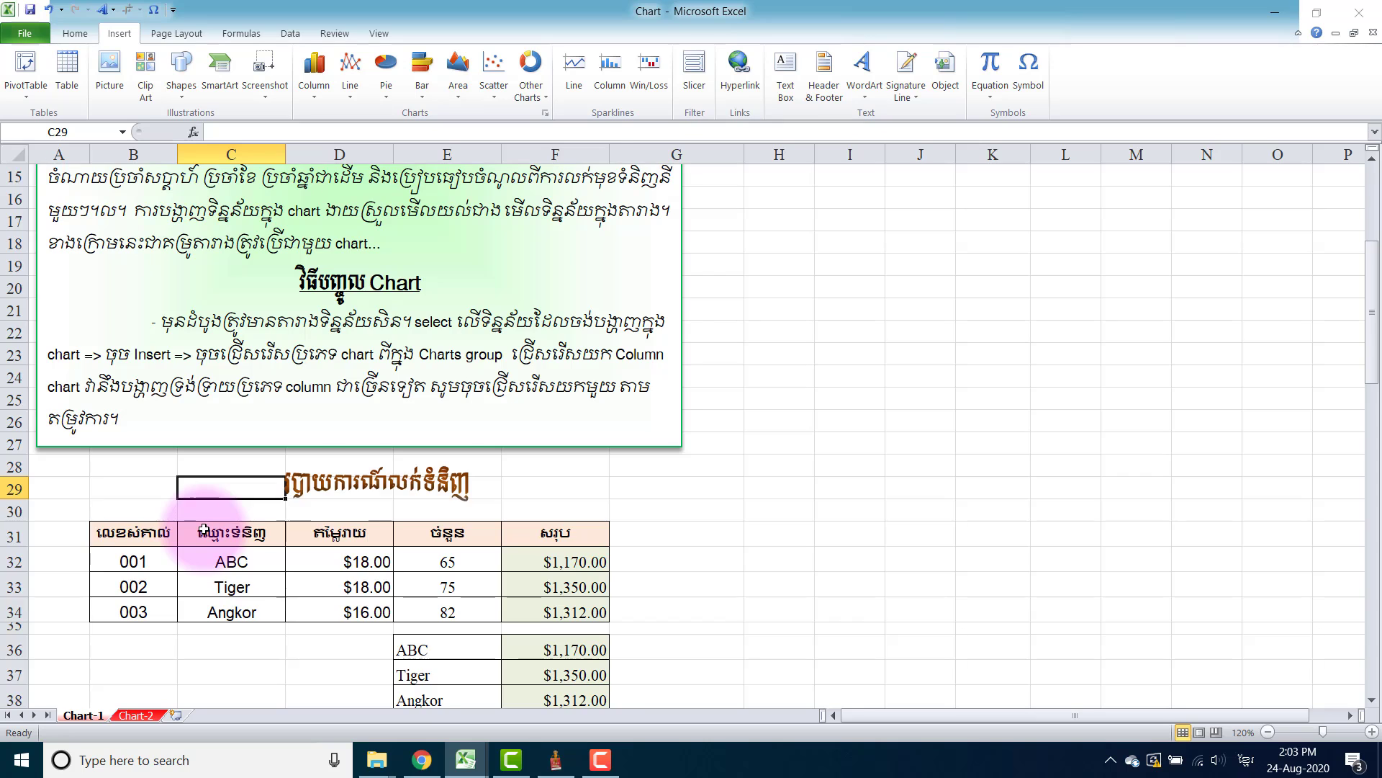
{"action": "scroll", "coordinate": [203, 532], "scroll_direction": "down", "scroll_amount": 1}
{"action": "scroll", "coordinate": [202, 528], "scroll_direction": "down", "scroll_amount": 1}
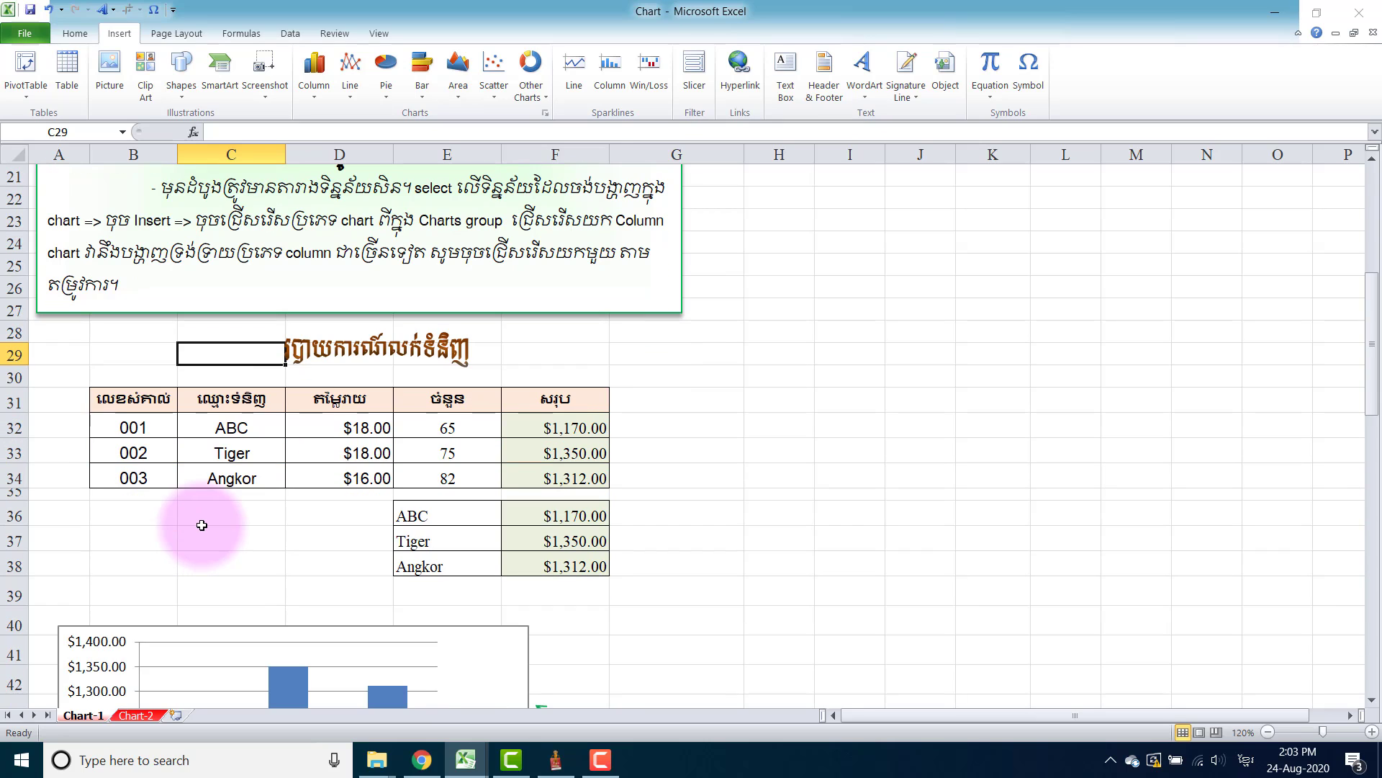
{"action": "left_click", "coordinate": [210, 513]}
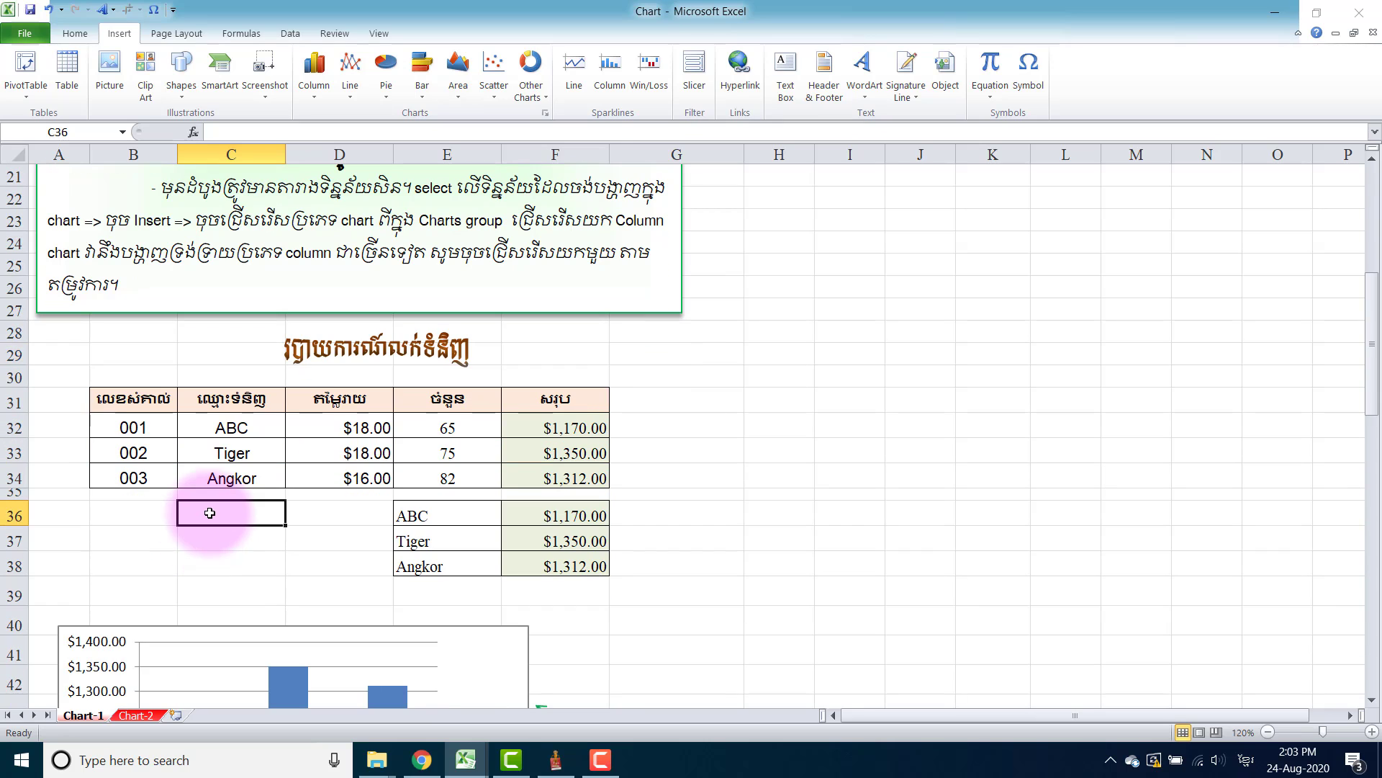
{"action": "scroll", "coordinate": [209, 512], "scroll_direction": "down", "scroll_amount": 1}
{"action": "scroll", "coordinate": [210, 508], "scroll_direction": "down", "scroll_amount": 1}
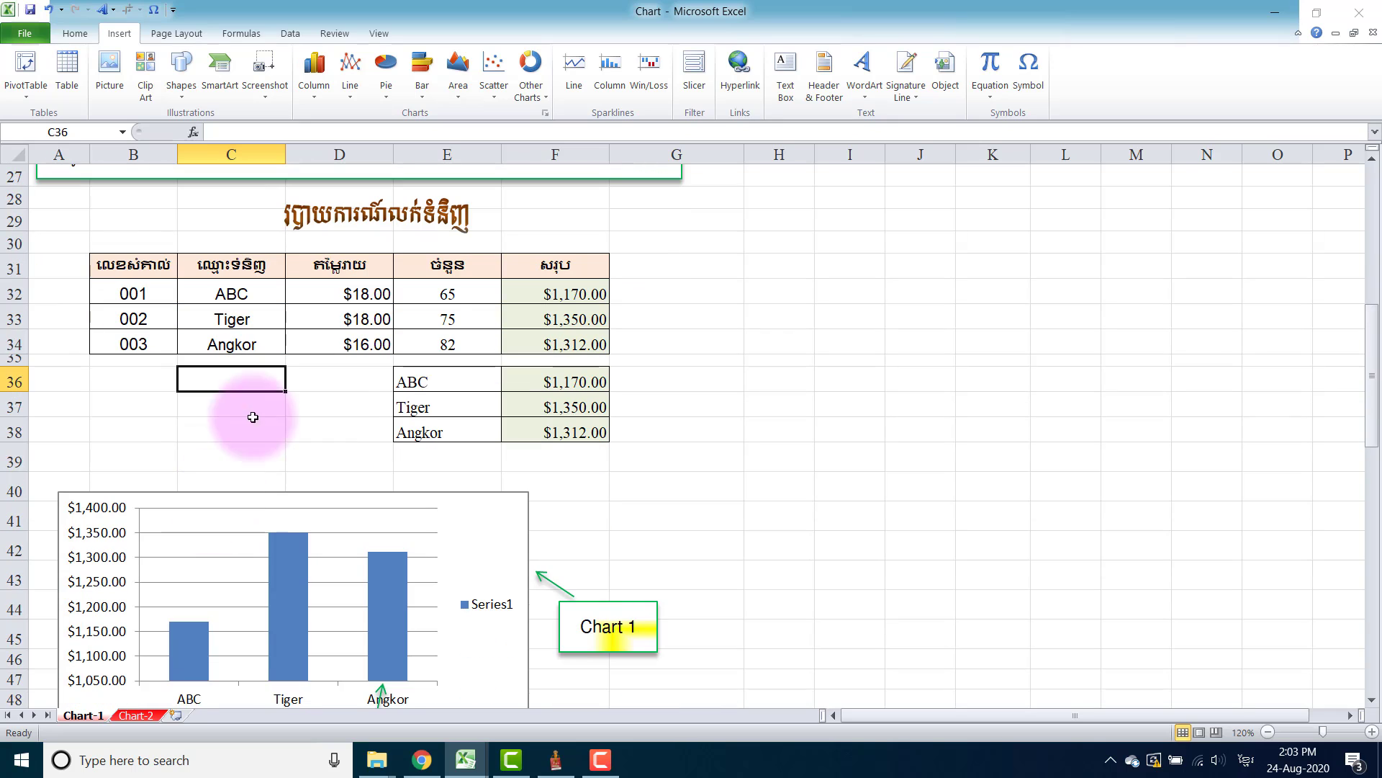
{"action": "left_click", "coordinate": [311, 342]}
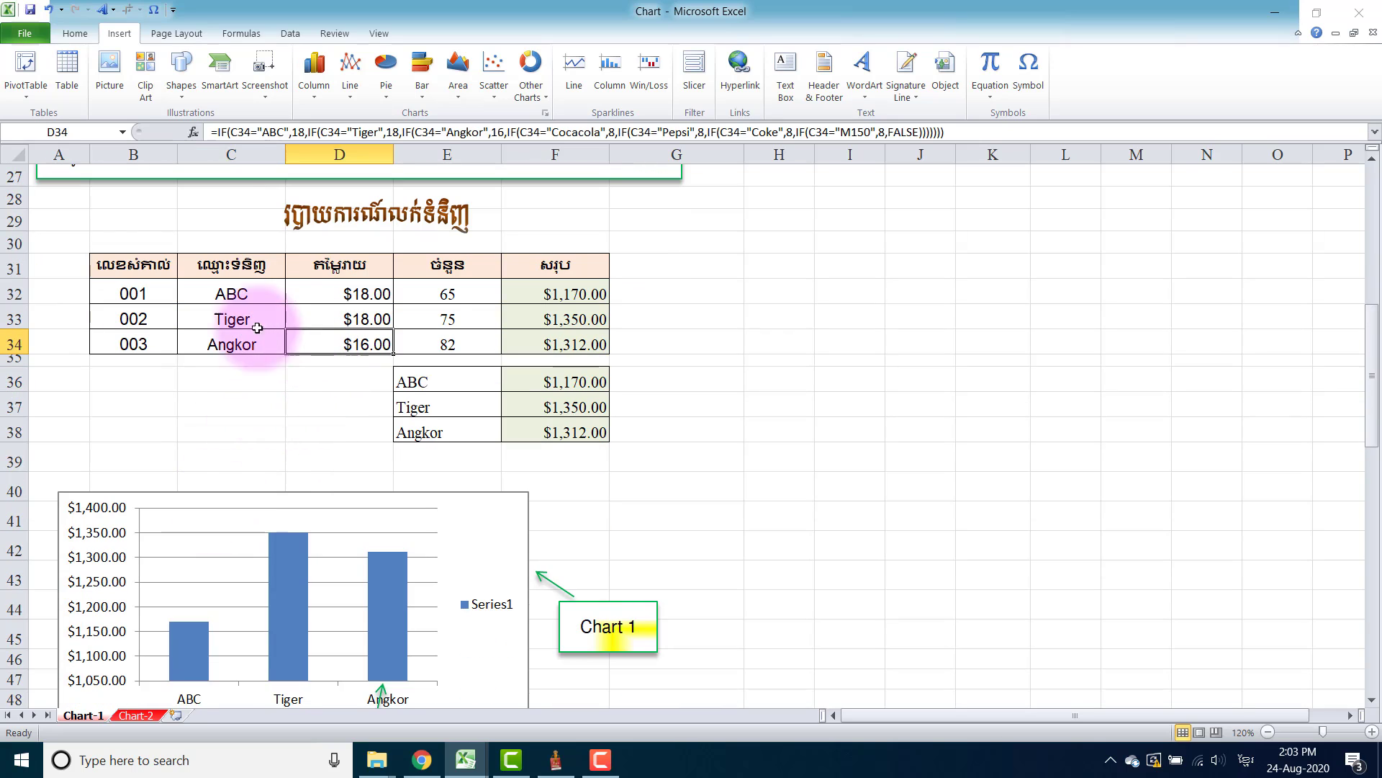
Select the sales table and inspect the formulas in E36, F32, F33 and F36
{"action": "left_click", "coordinate": [136, 266]}
{"action": "mouse_move", "coordinate": [136, 266]}
{"action": "left_mouse_down"}
{"action": "mouse_move", "coordinate": [554, 344]}
{"action": "mouse_move", "coordinate": [566, 429]}
{"action": "left_mouse_up"}
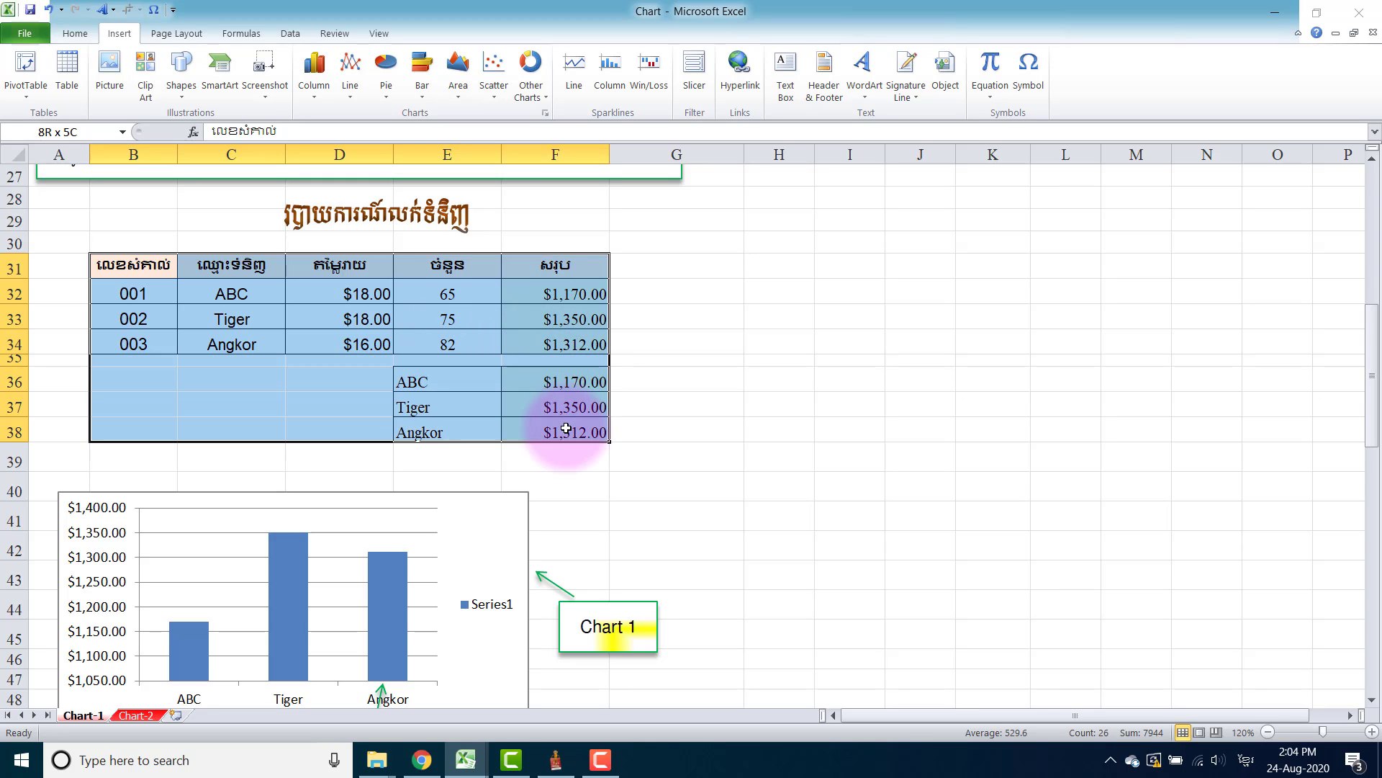
{"action": "left_click", "coordinate": [478, 386]}
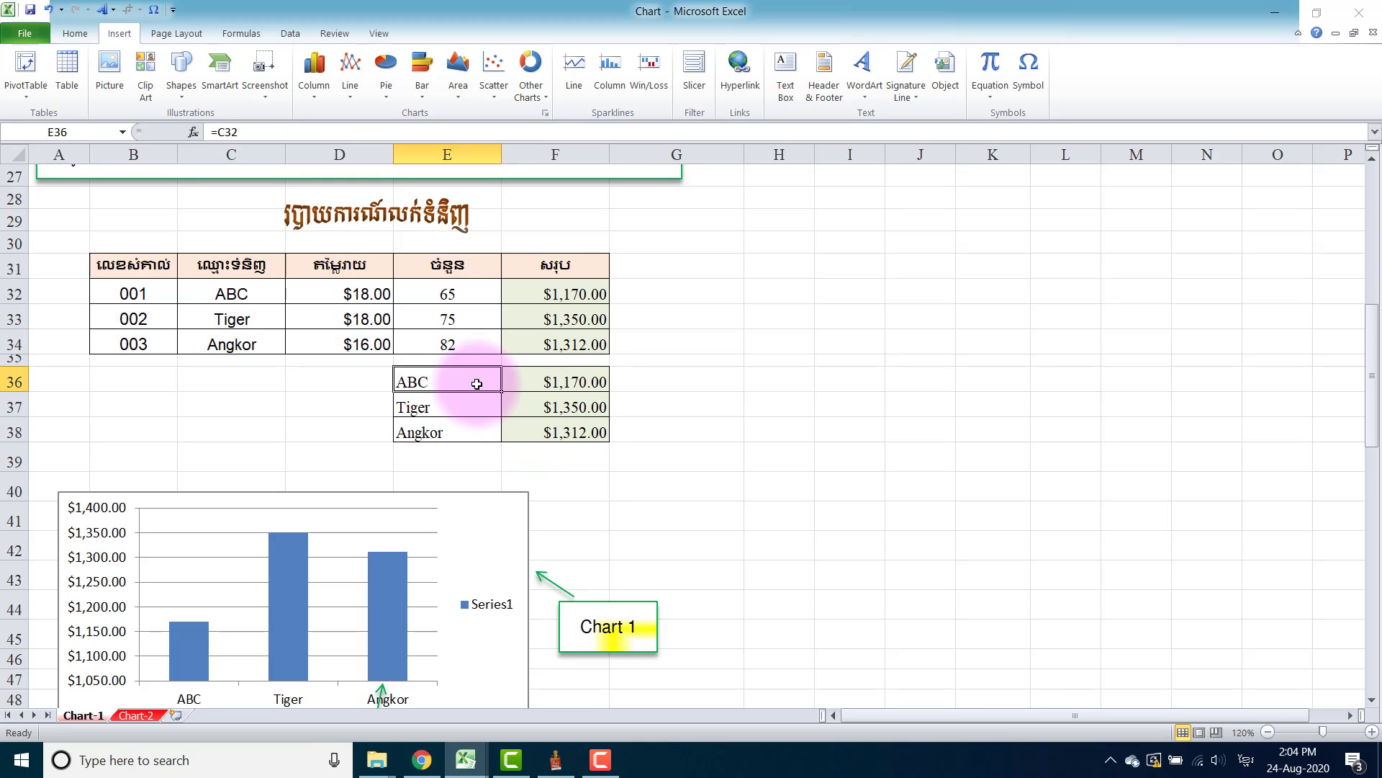
{"action": "left_click", "coordinate": [576, 291]}
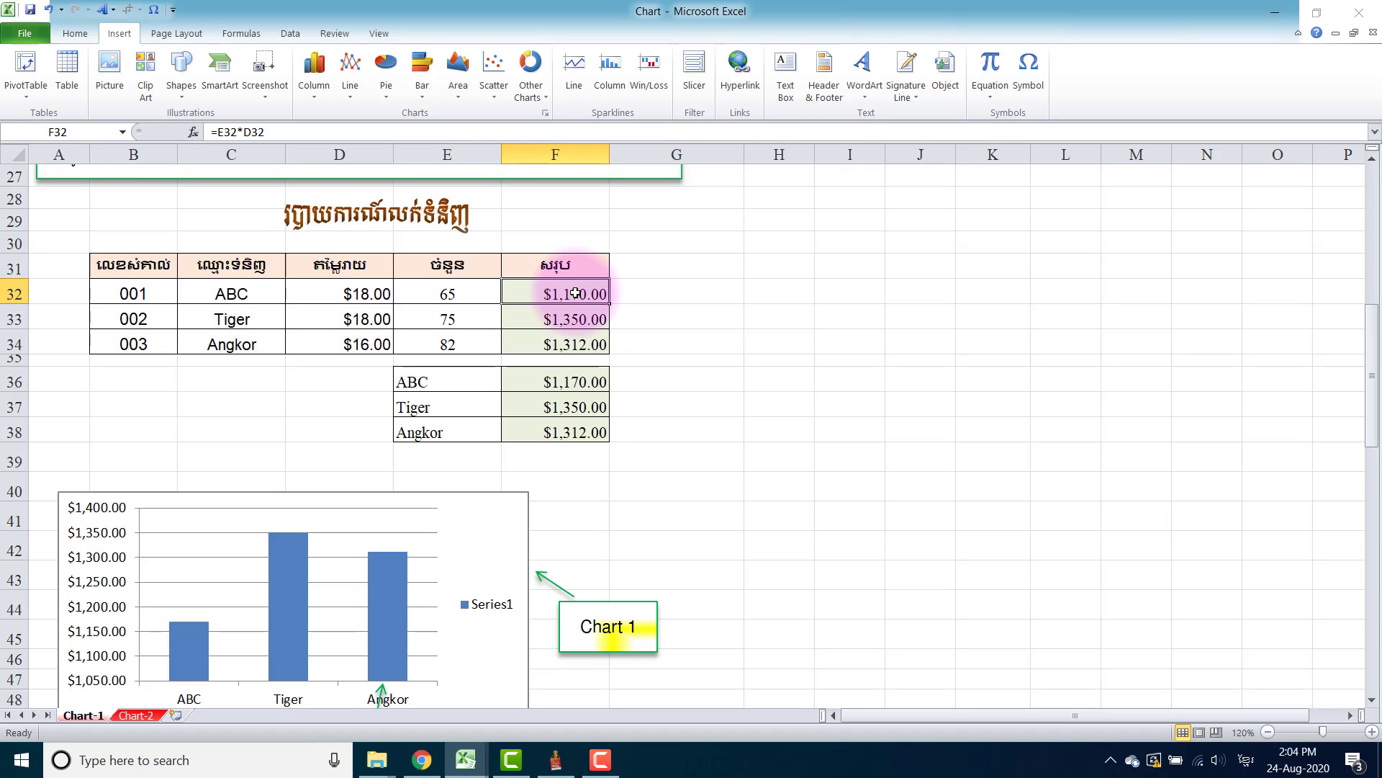
{"action": "double_click", "coordinate": [575, 292]}
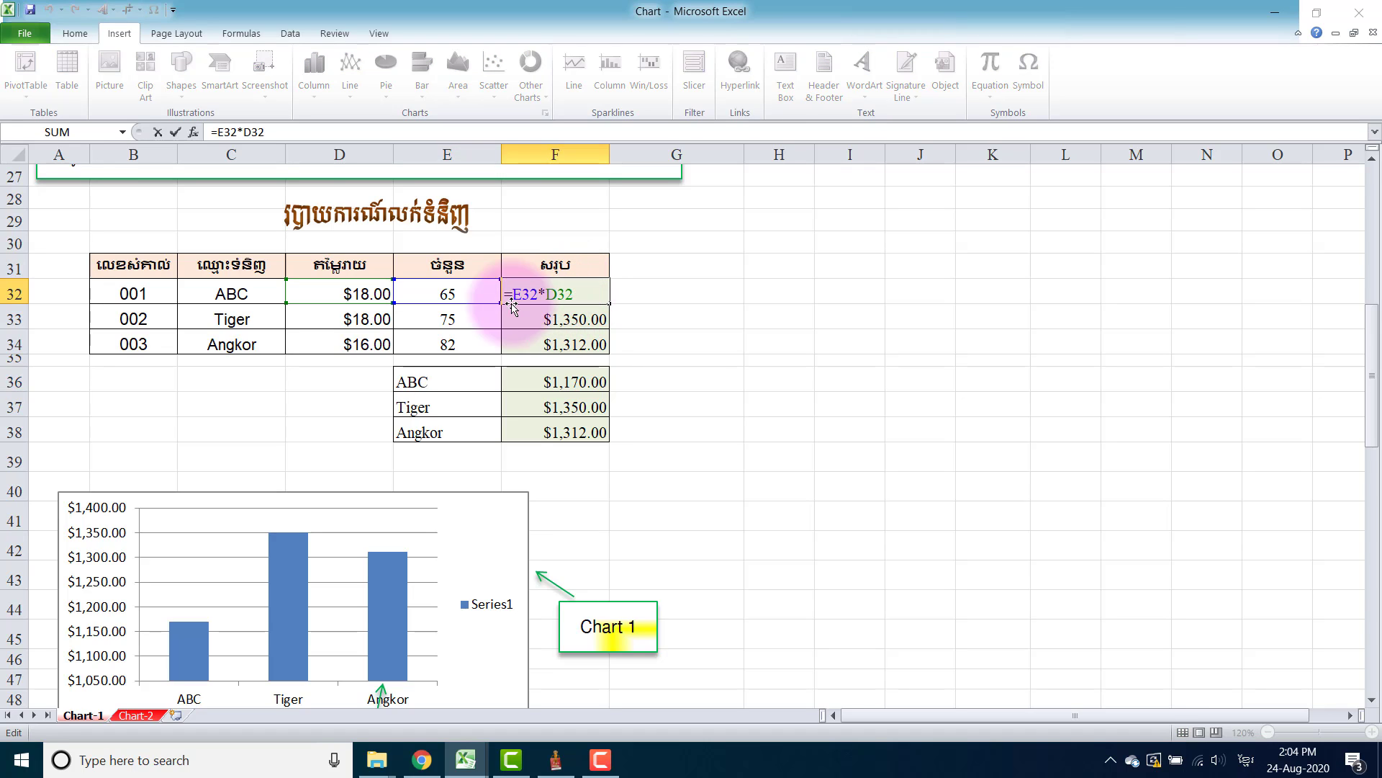
{"action": "left_click", "coordinate": [543, 317]}
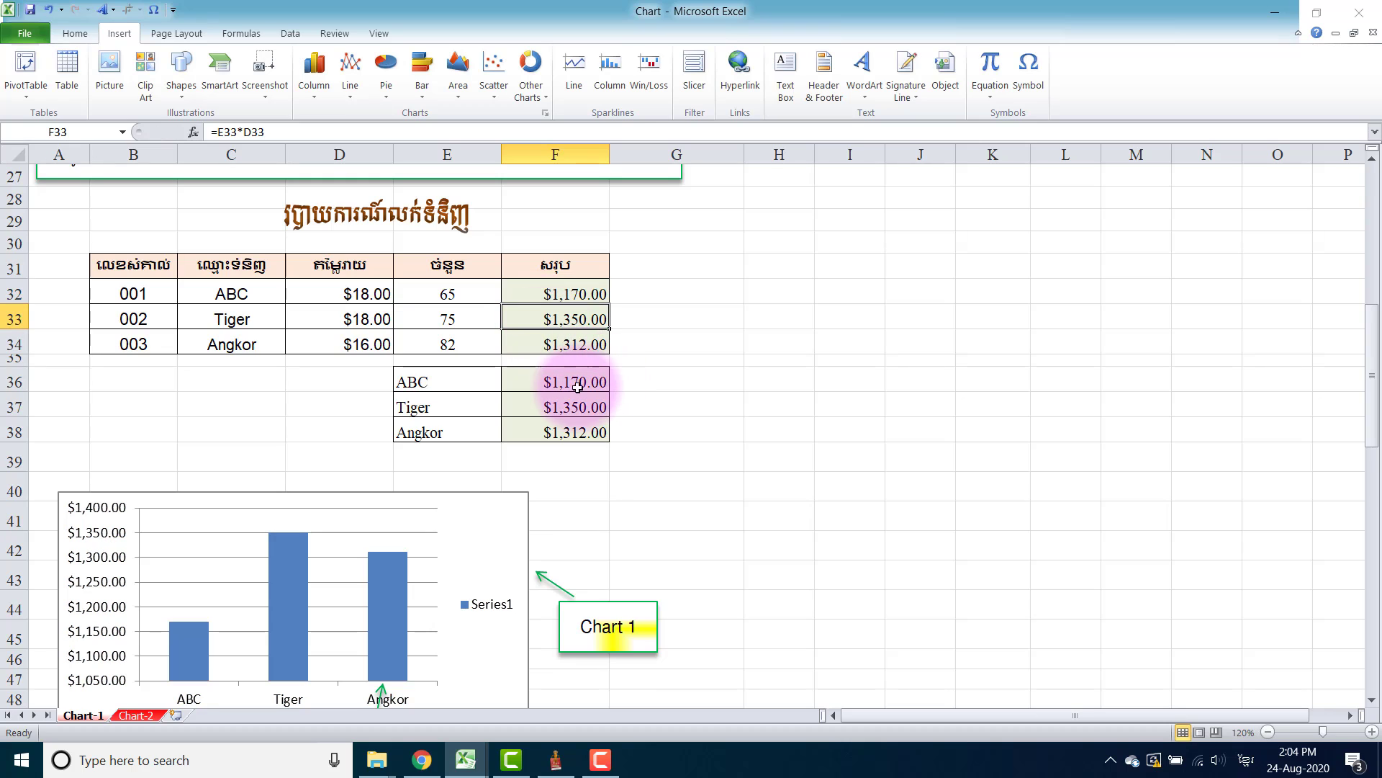
{"action": "left_click", "coordinate": [571, 384]}
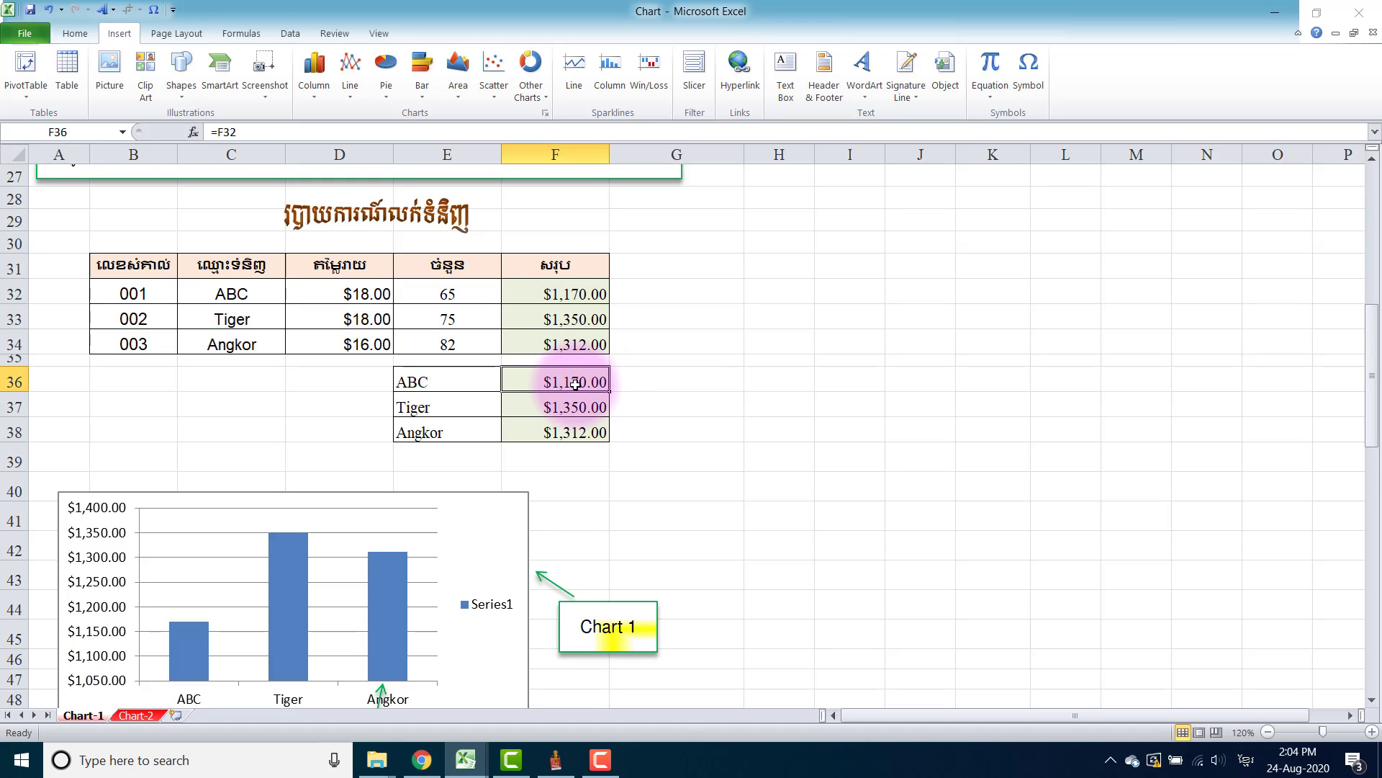
Clear F36:F38, enter =F32 in F36 and fill it down to F38
{"action": "left_click_drag", "start_coordinate": [575, 387], "coordinate": [577, 435]}
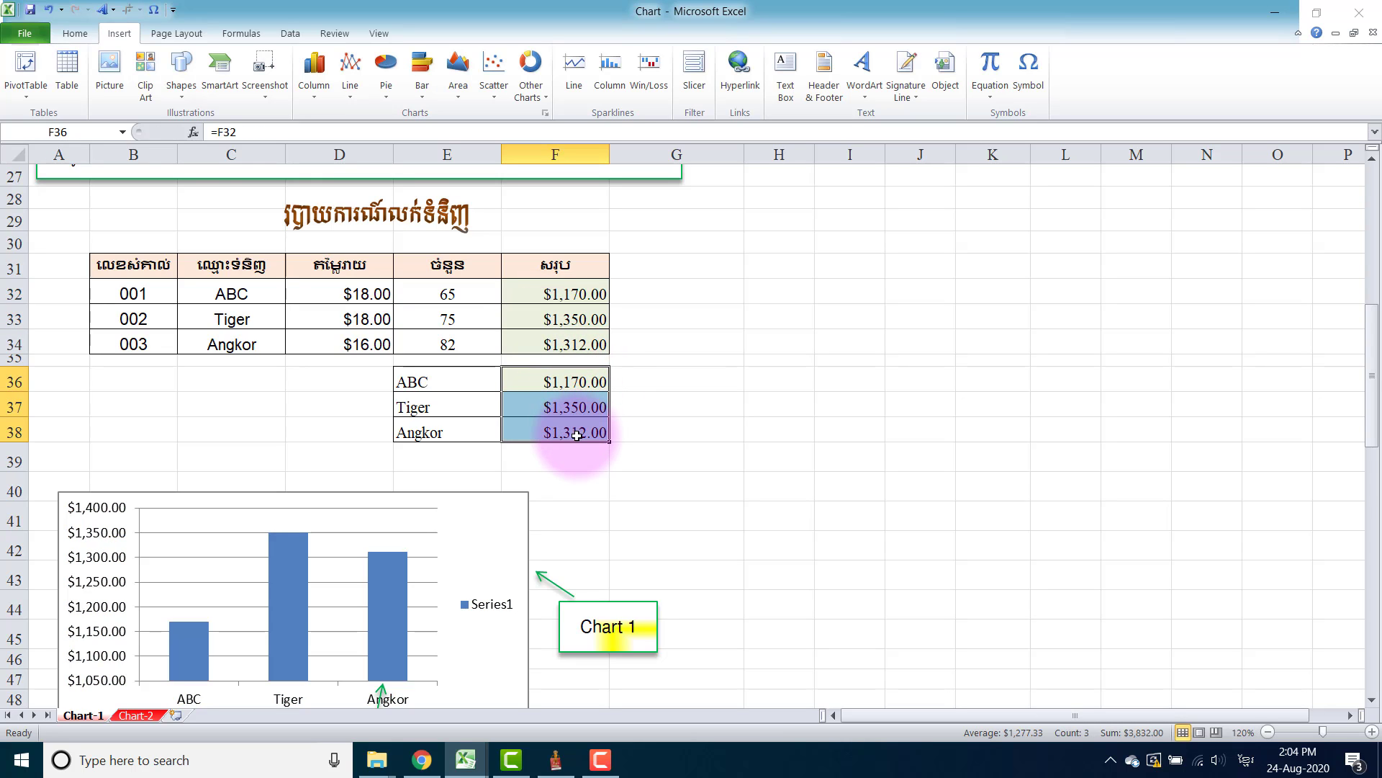
{"action": "key", "text": "Delete"}
{"action": "left_click", "coordinate": [627, 401]}
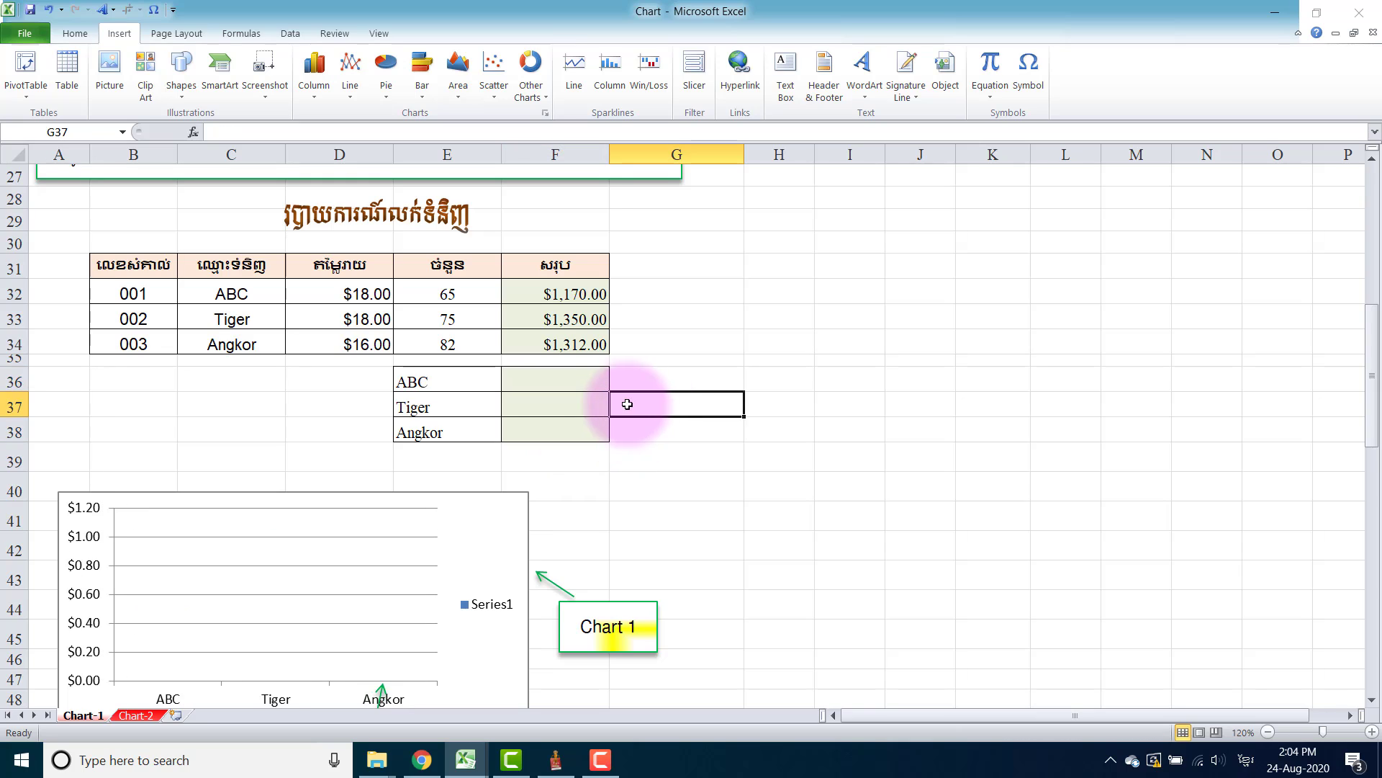
{"action": "left_click", "coordinate": [535, 380]}
{"action": "key", "text": "super+space"}
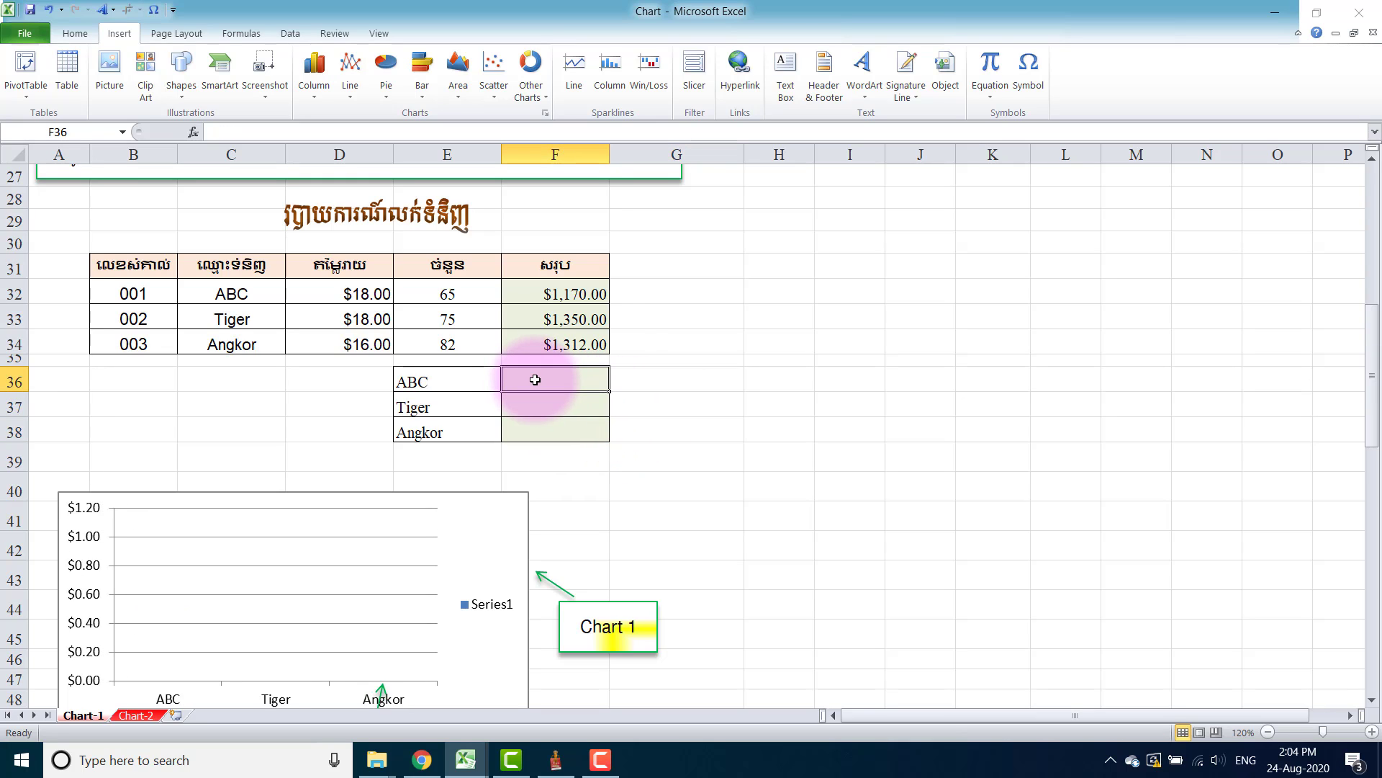
{"action": "type", "text": "="}
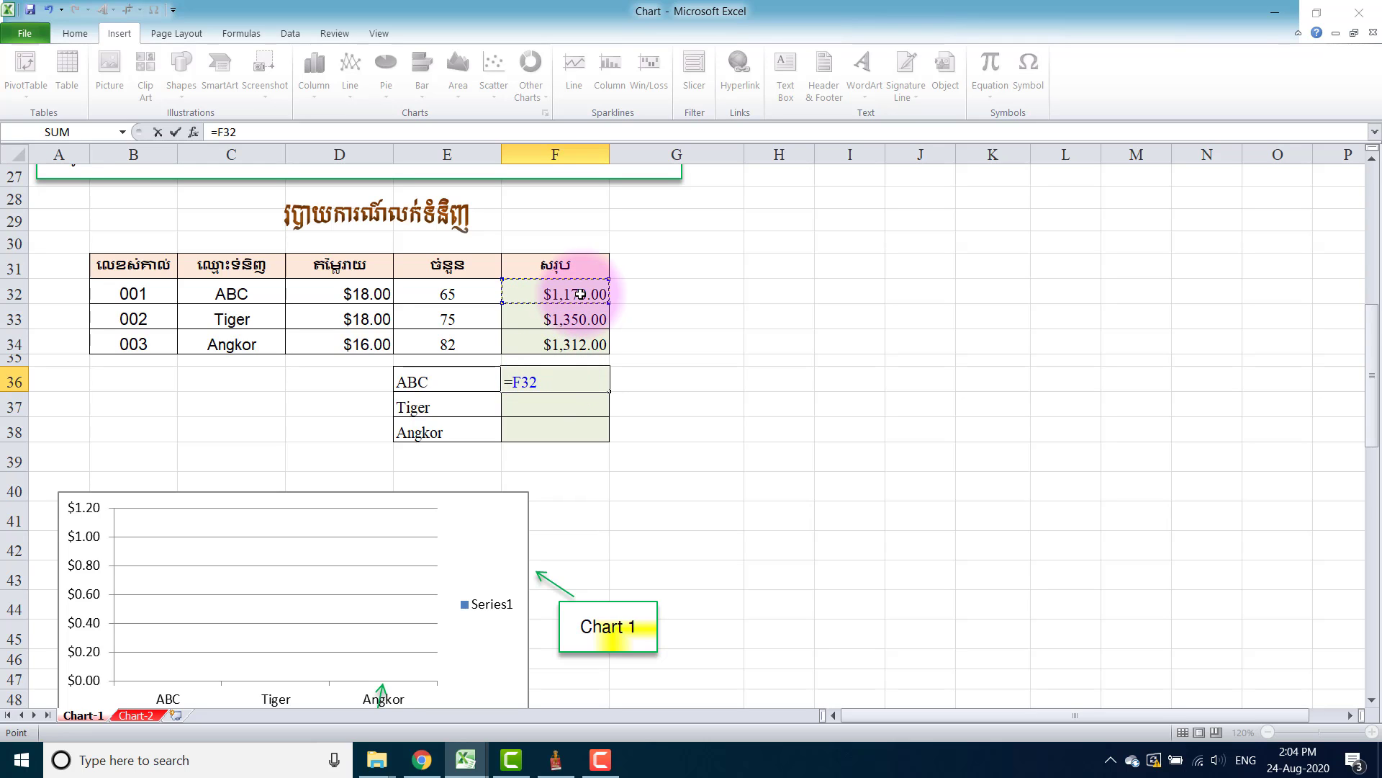
{"action": "key", "text": "Return"}
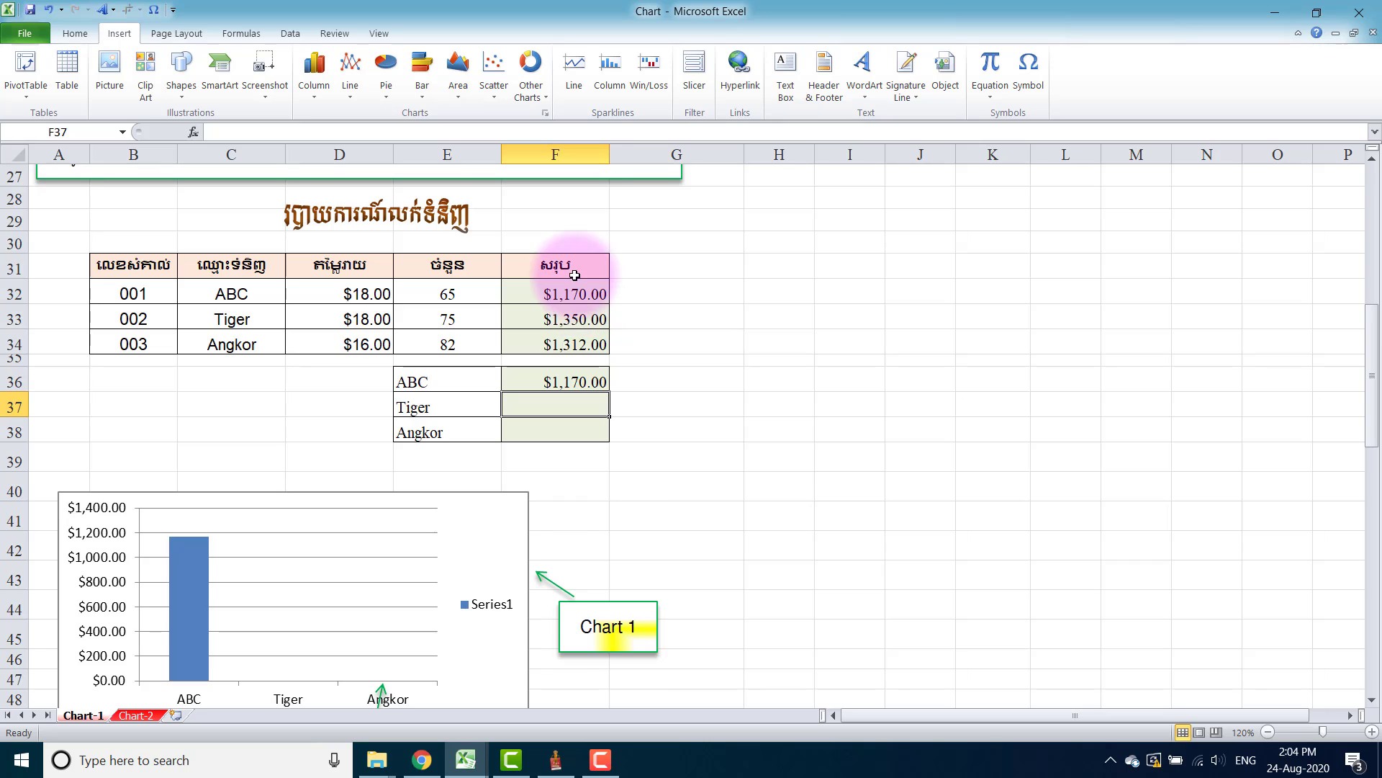
{"action": "left_click", "coordinate": [579, 382]}
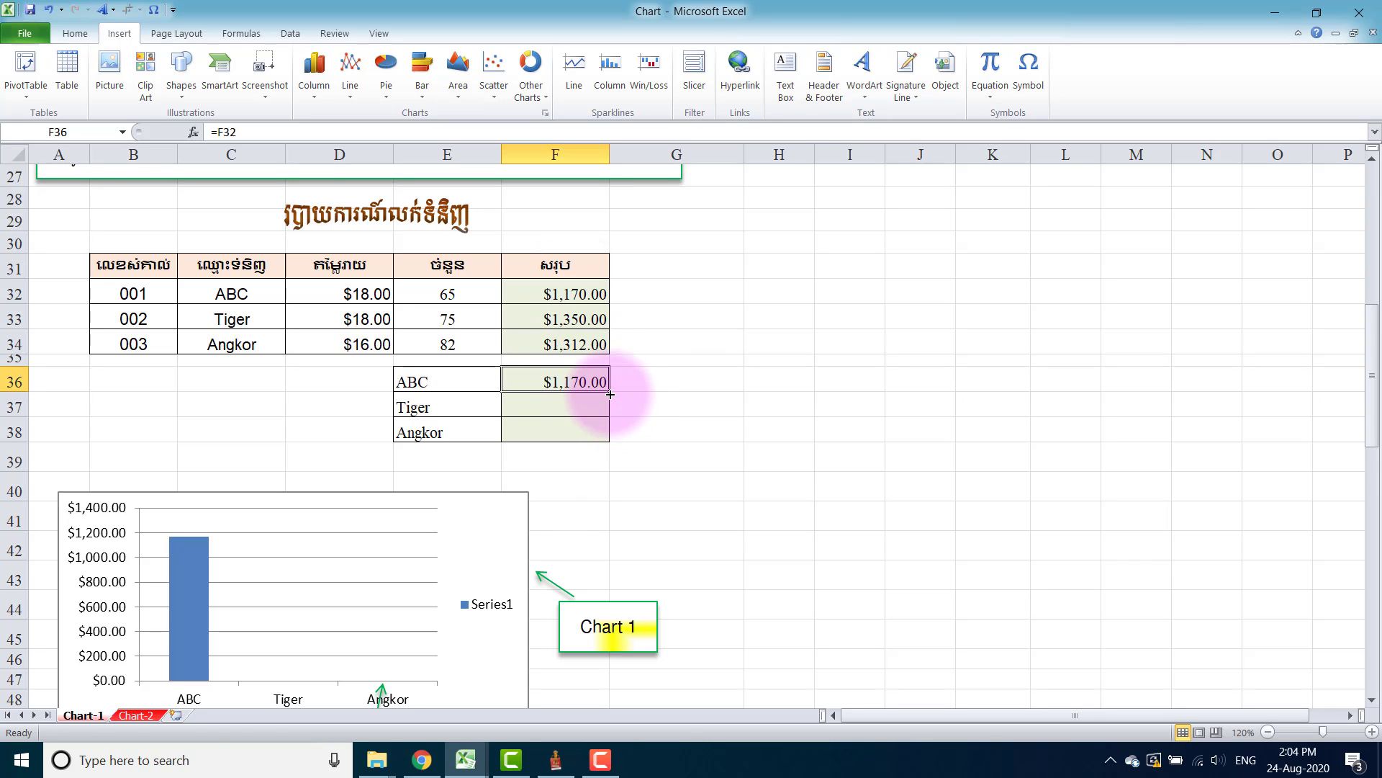
{"action": "left_click_drag", "start_coordinate": [609, 391], "coordinate": [609, 432]}
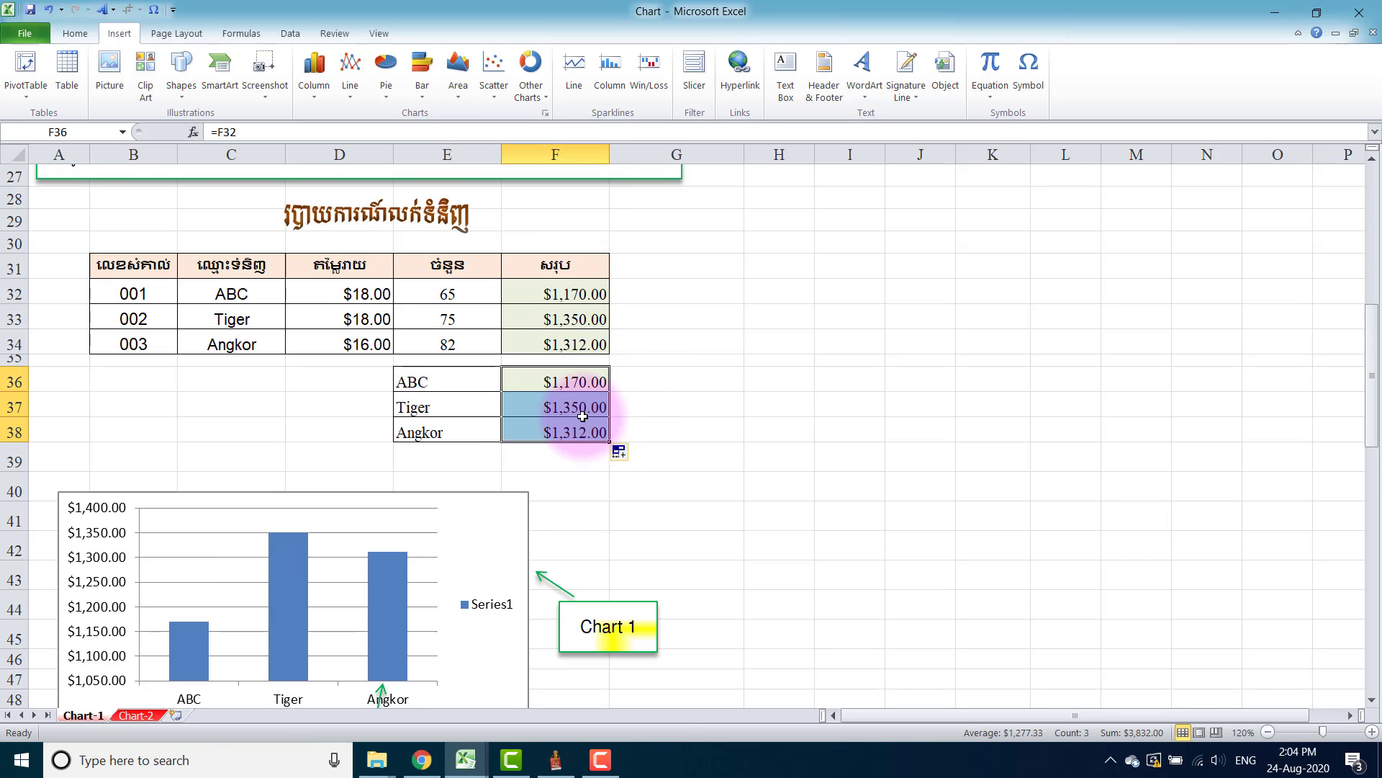
{"action": "left_click", "coordinate": [583, 416]}
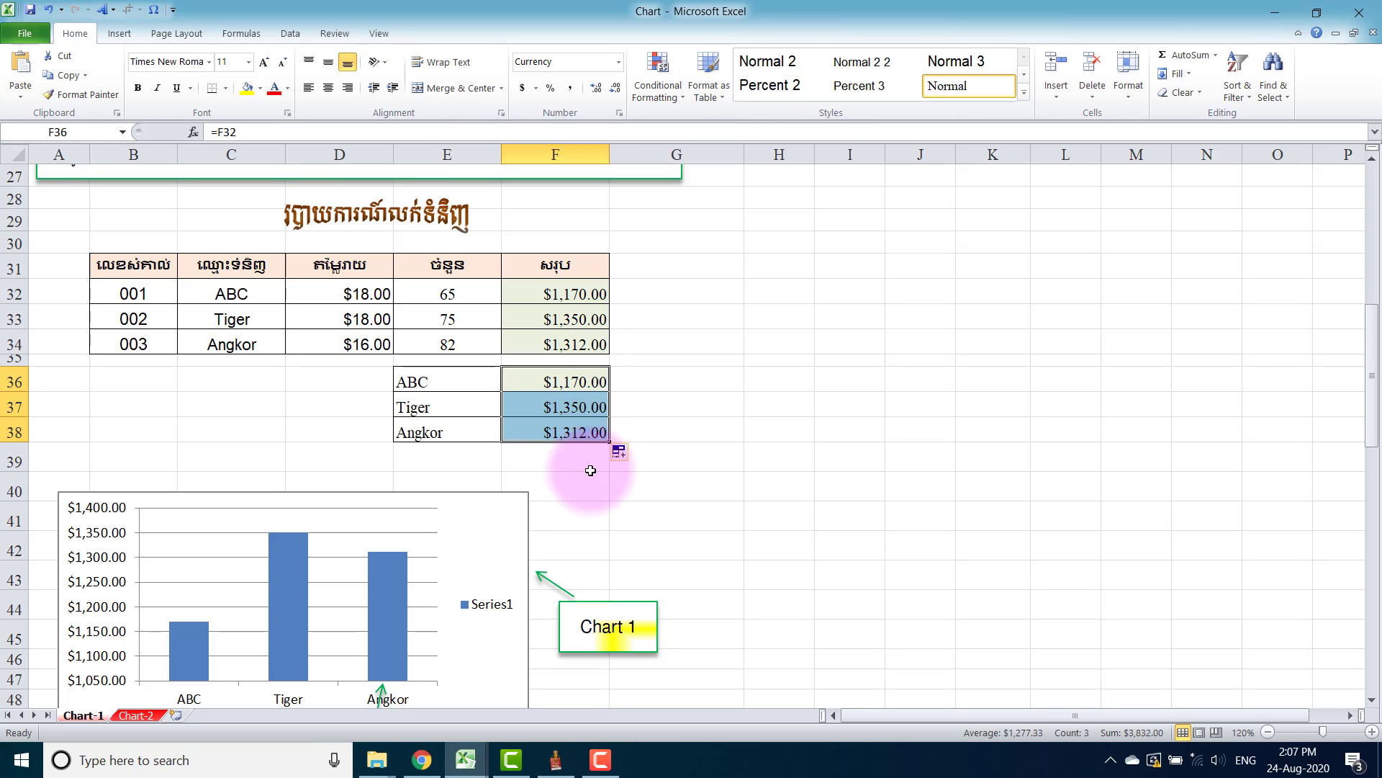
Deselect the existing sales chart and select E36:F38 with the ABC, Tiger and Angkor totals
{"action": "left_click", "coordinate": [569, 491]}
{"action": "scroll", "coordinate": [480, 528], "scroll_direction": "down", "scroll_amount": 1}
{"action": "scroll", "coordinate": [480, 527], "scroll_direction": "down", "scroll_amount": 1}
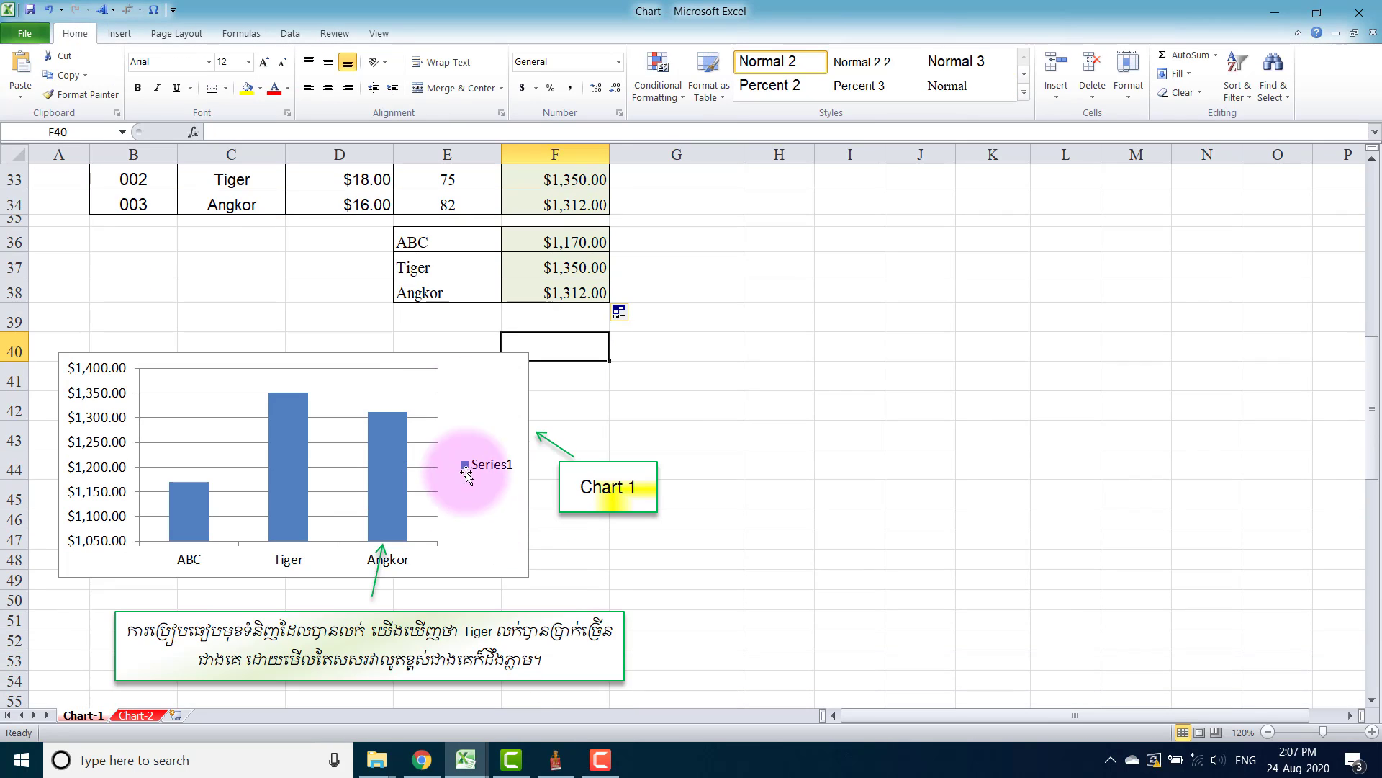
{"action": "left_click", "coordinate": [466, 383]}
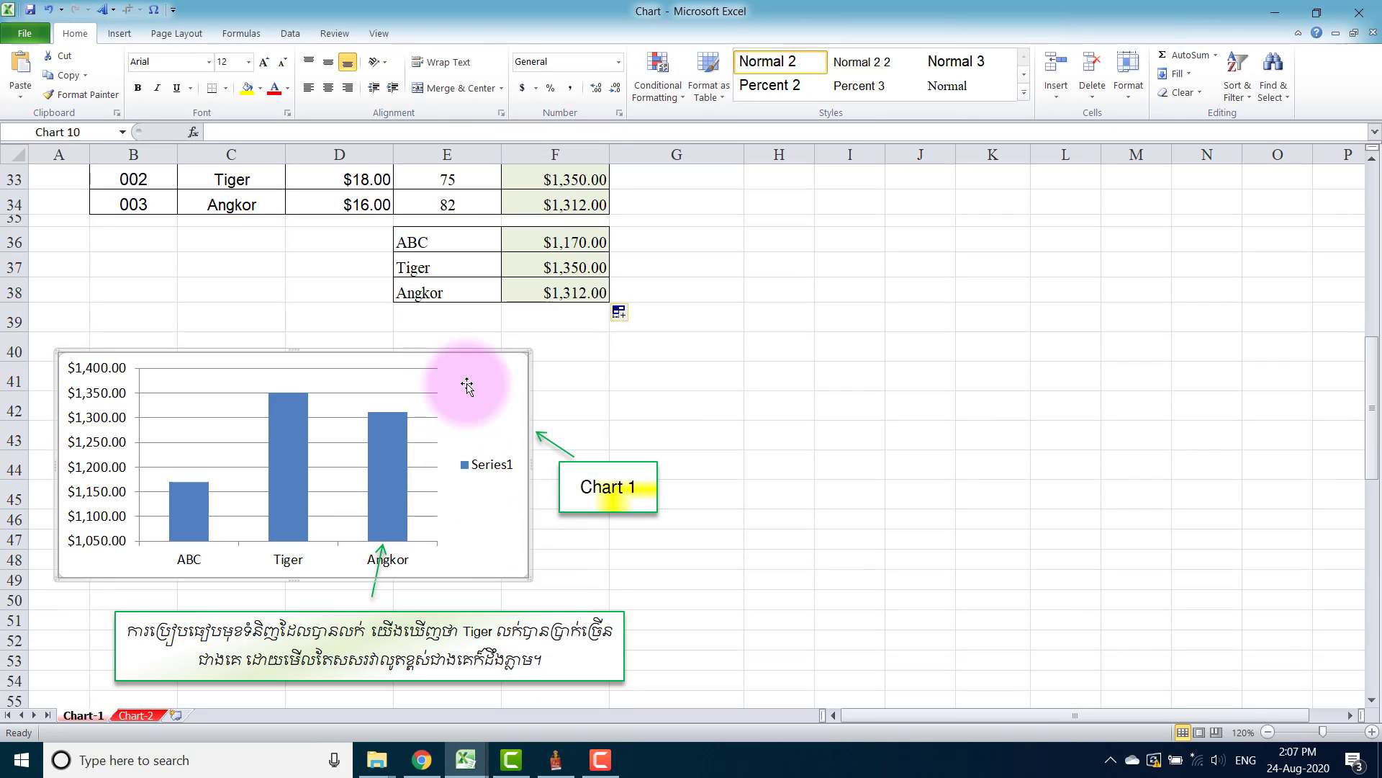
{"action": "left_click", "coordinate": [561, 341]}
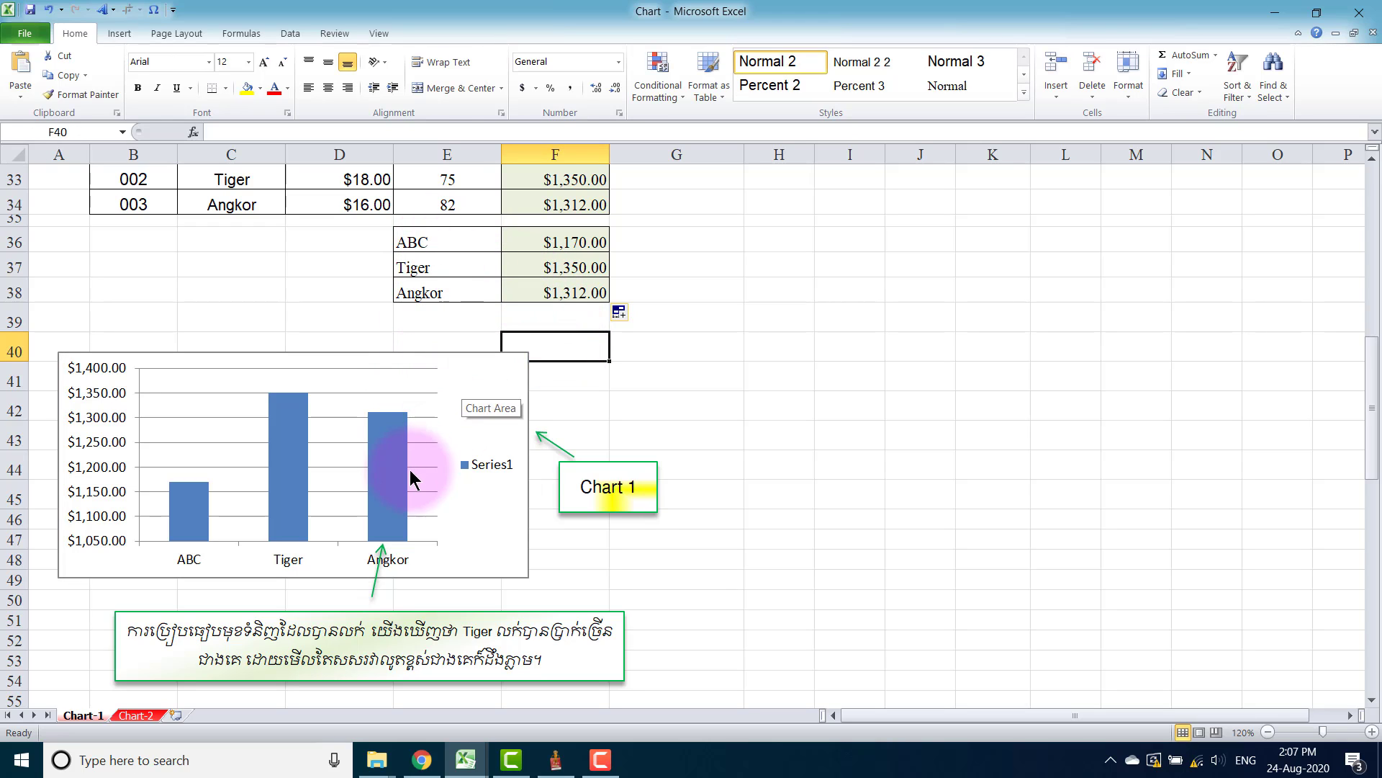
{"action": "mouse_move", "coordinate": [387, 475]}
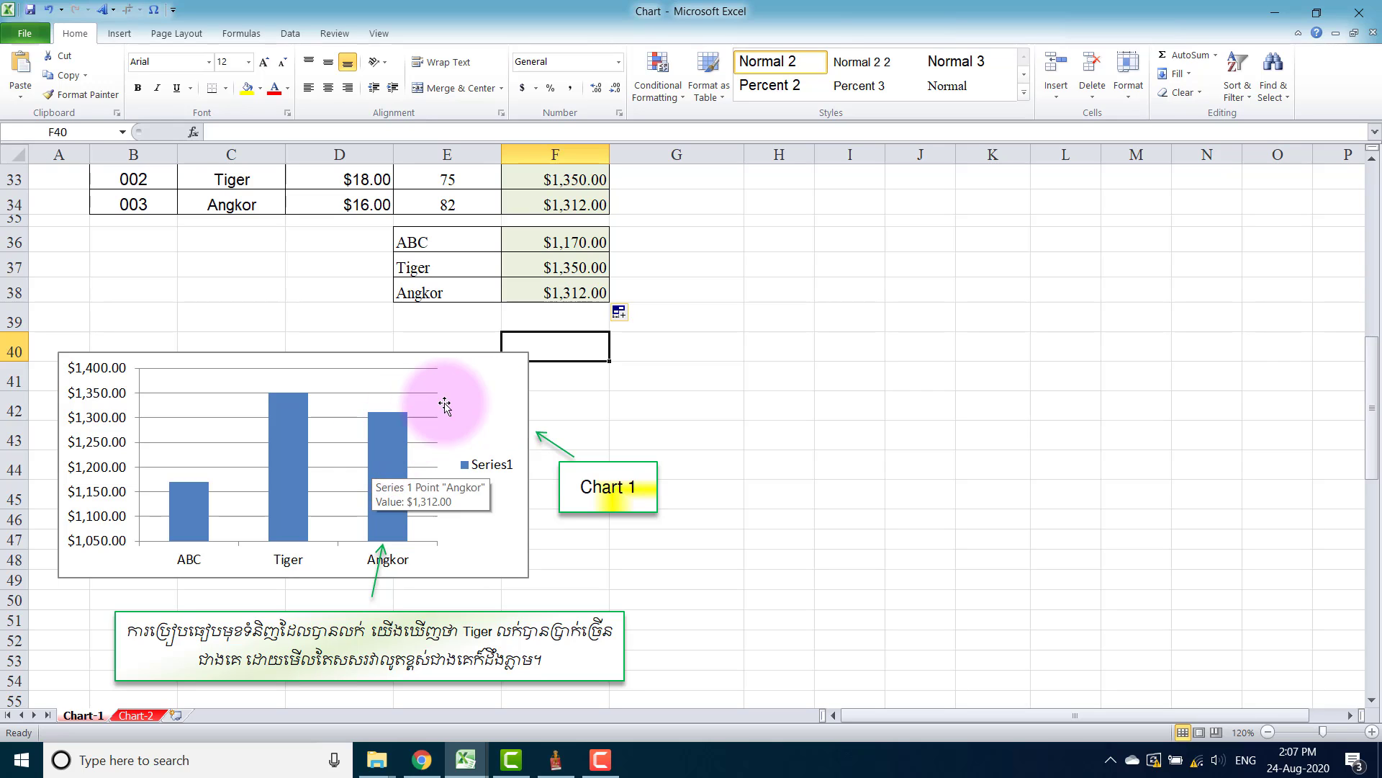
{"action": "left_click", "coordinate": [477, 286]}
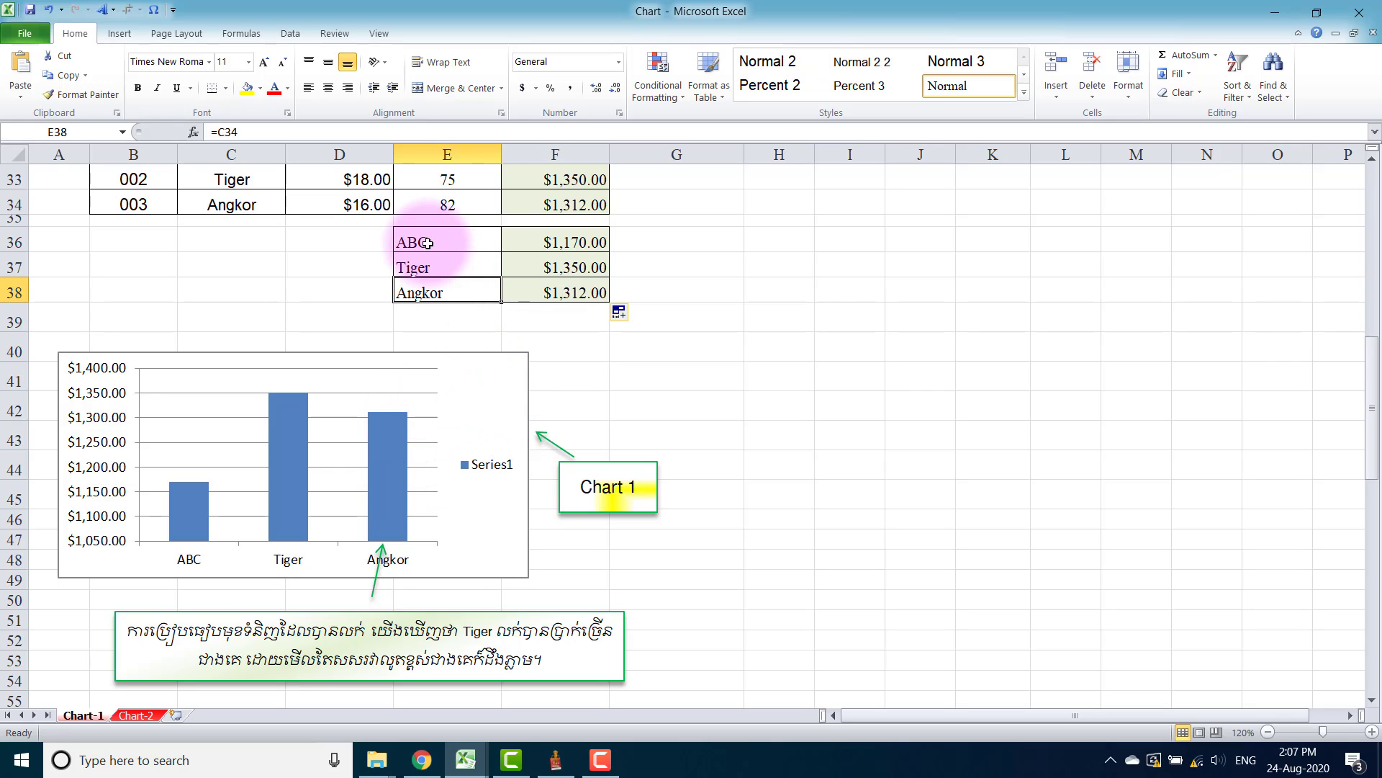
{"action": "left_click_drag", "start_coordinate": [428, 242], "coordinate": [569, 295]}
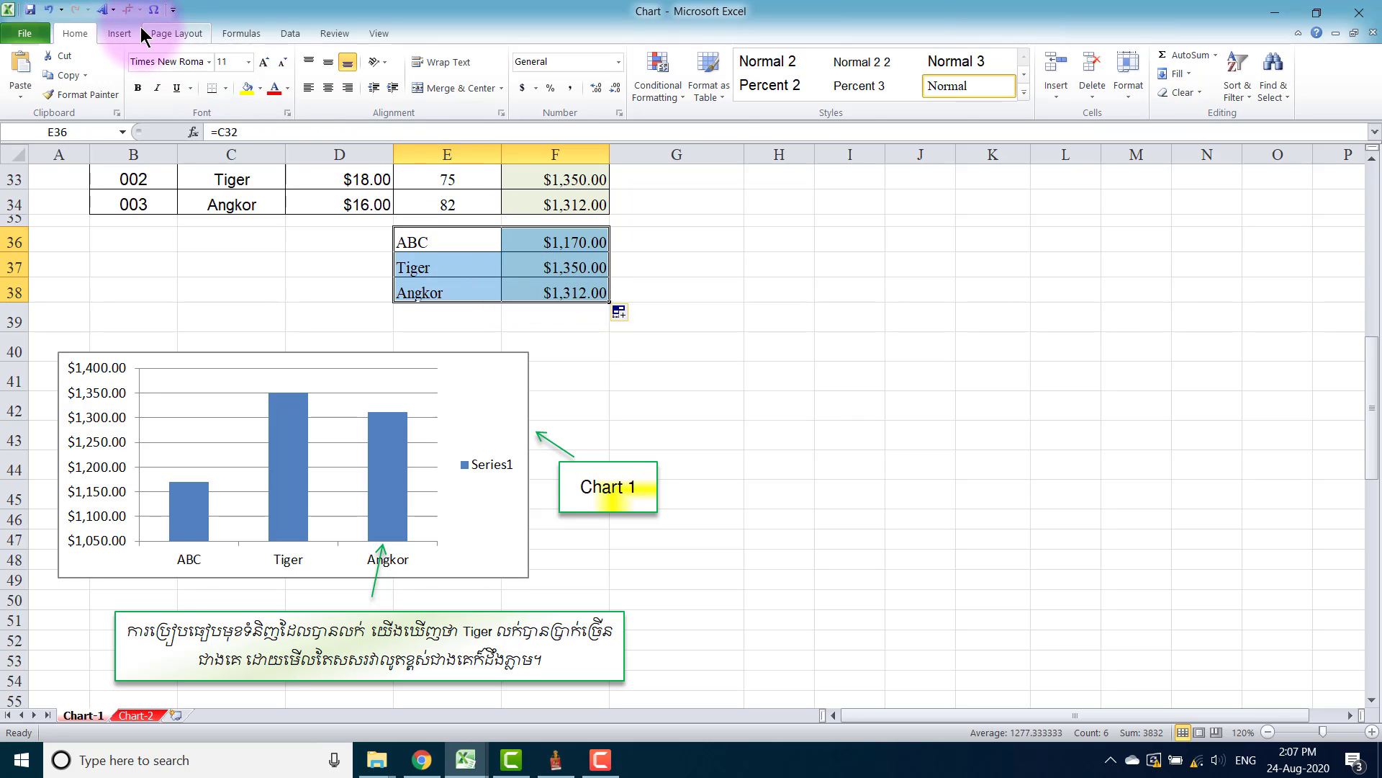
Insert a clustered column chart of the E36:F38 summary
{"action": "left_click", "coordinate": [121, 36]}
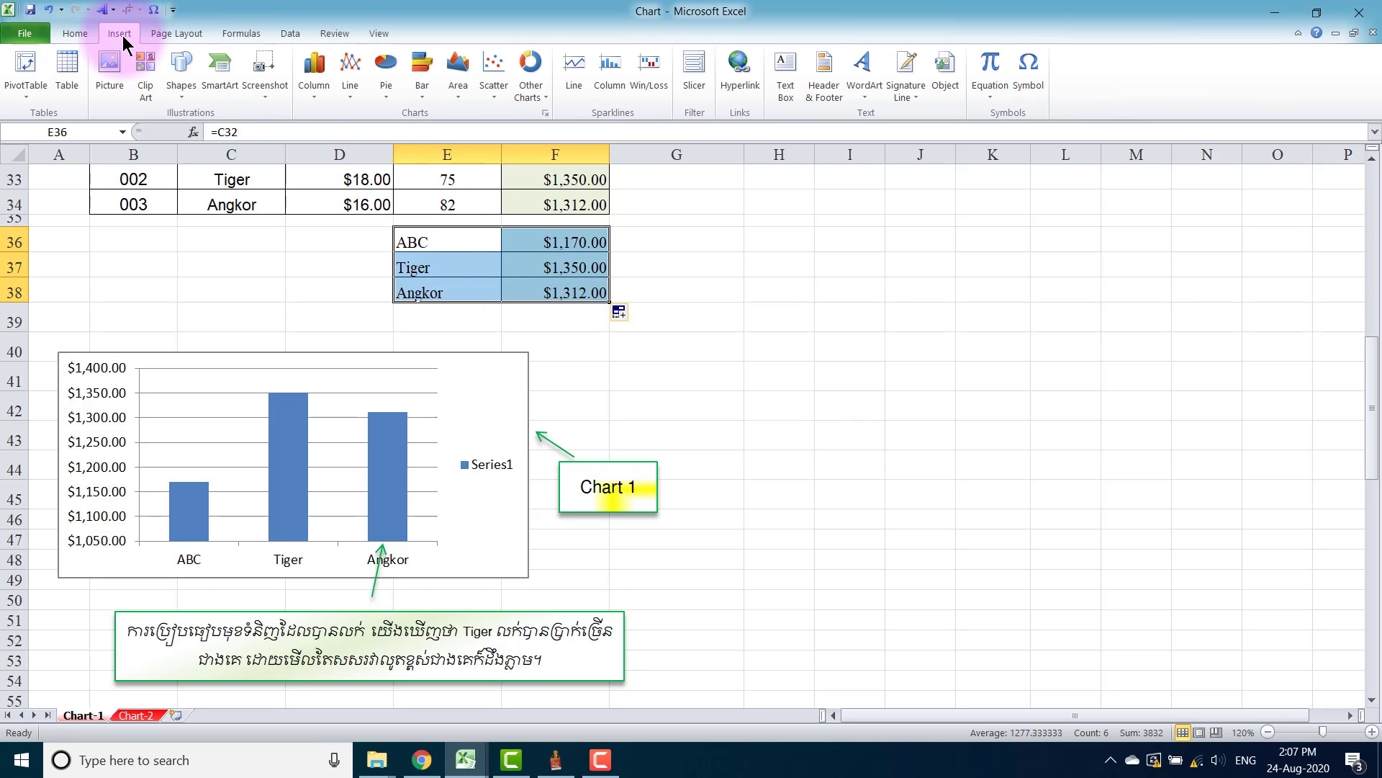
{"action": "left_click", "coordinate": [316, 100]}
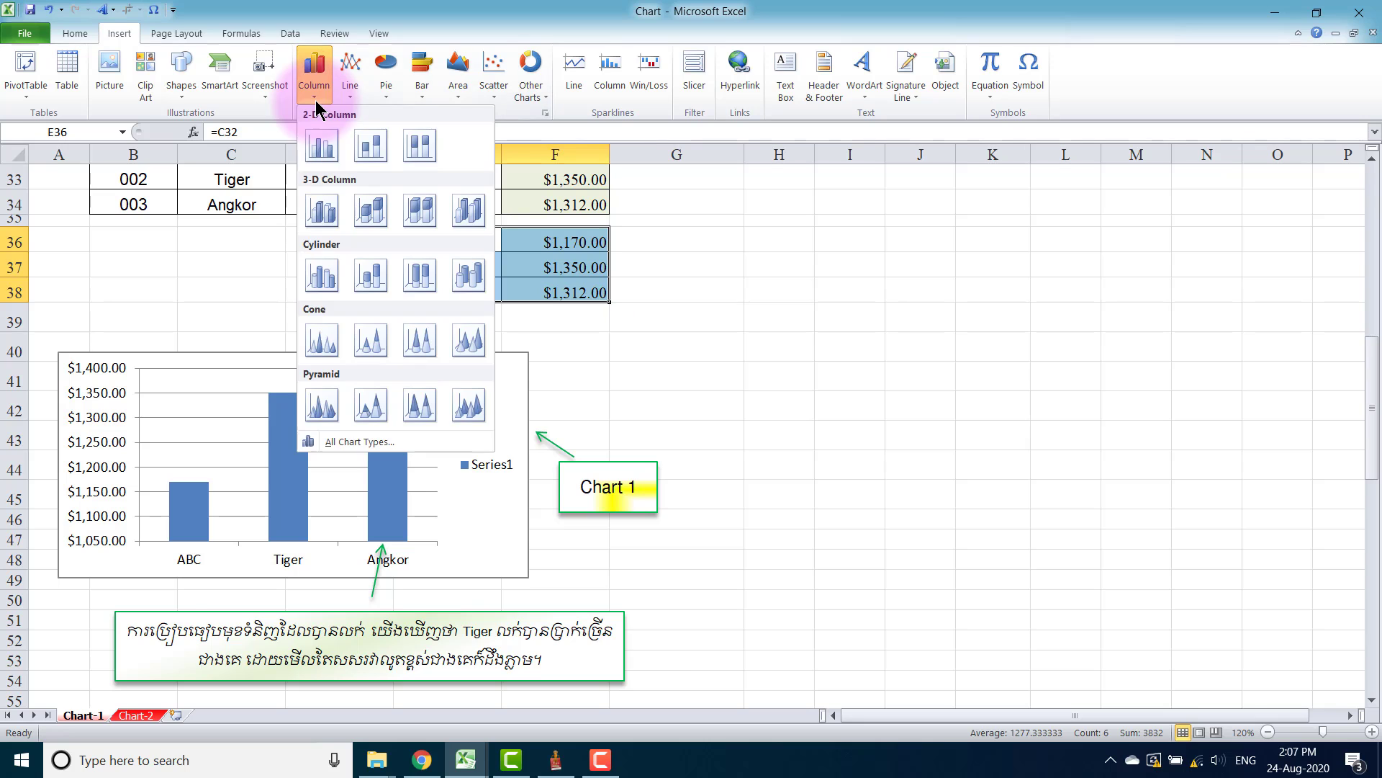
{"action": "left_click", "coordinate": [322, 157]}
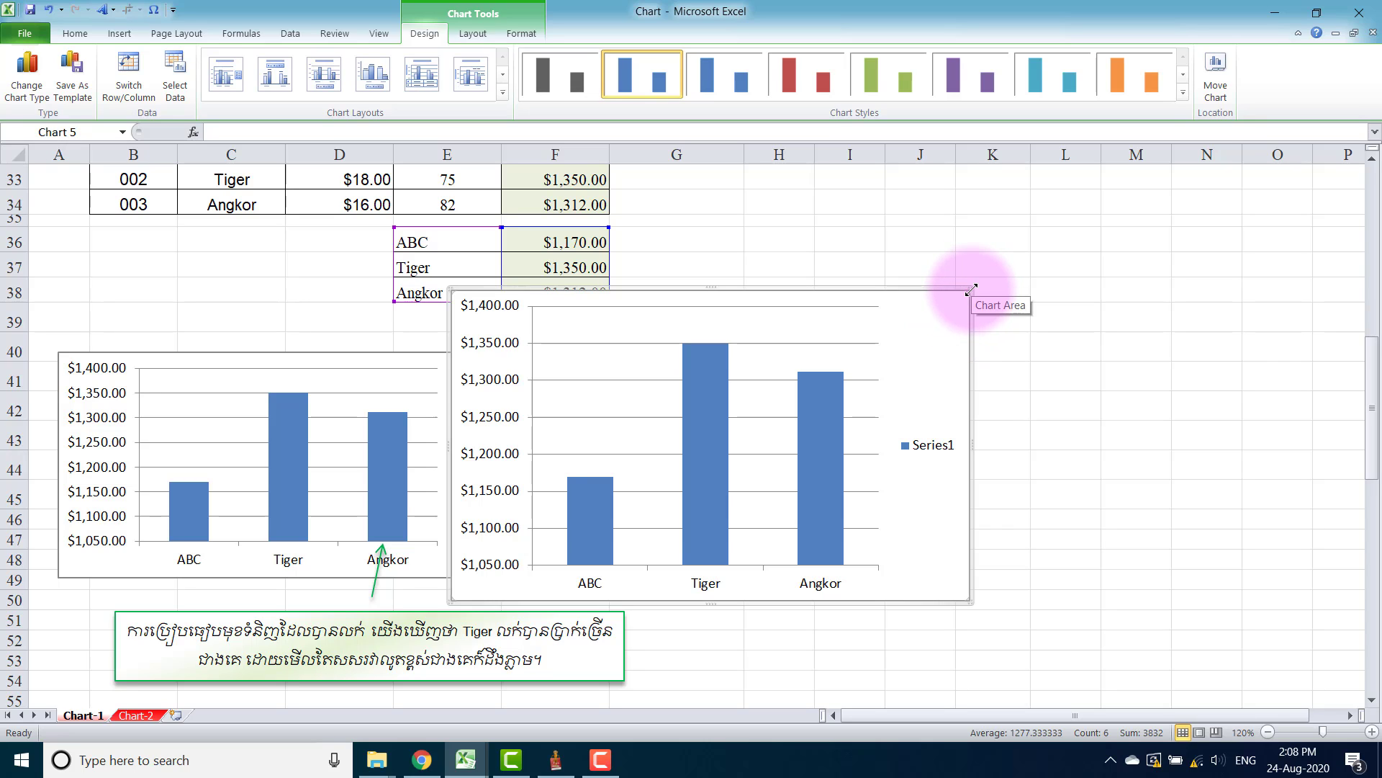
Resize the new chart and move it right and down, clear of the first chart
{"action": "left_click_drag", "start_coordinate": [971, 288], "coordinate": [811, 418]}
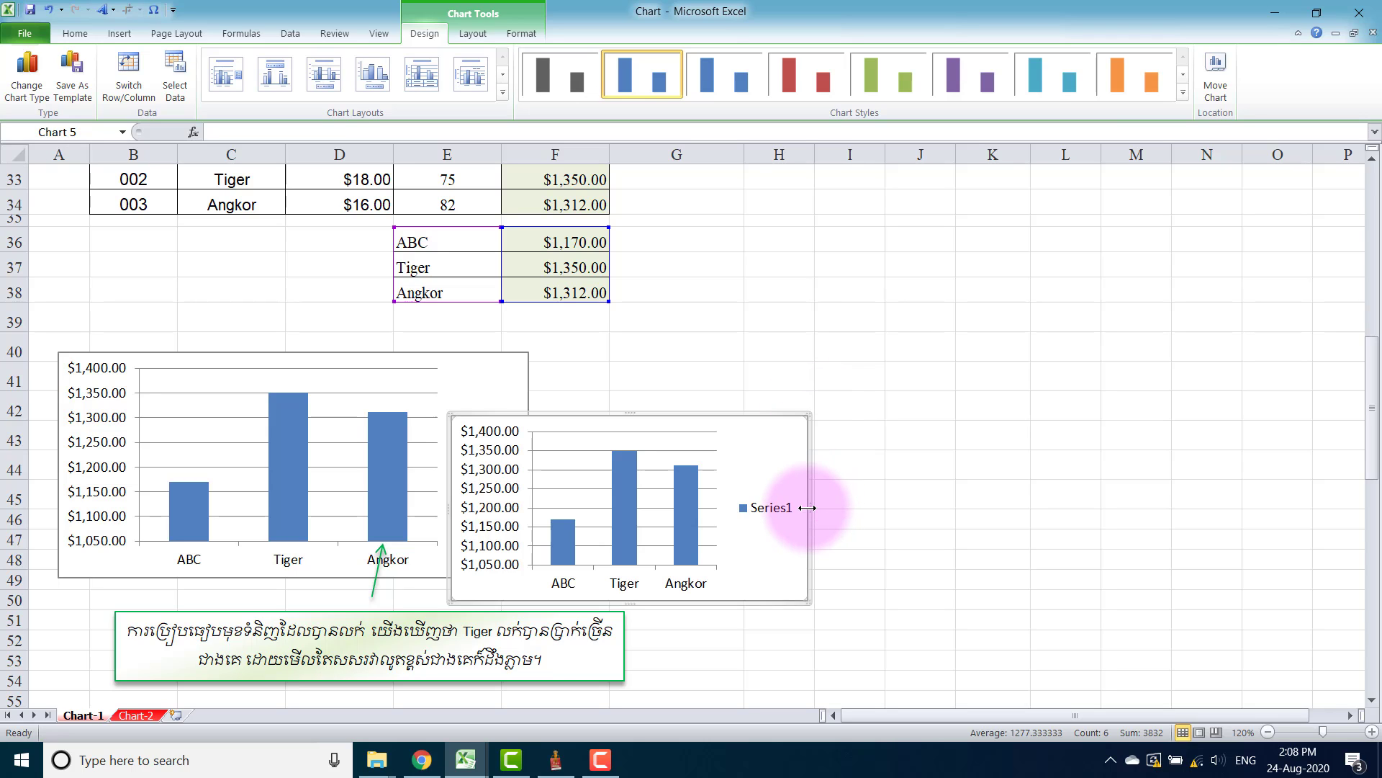
{"action": "left_click_drag", "start_coordinate": [807, 508], "coordinate": [928, 508]}
{"action": "left_click_drag", "start_coordinate": [694, 413], "coordinate": [692, 351]}
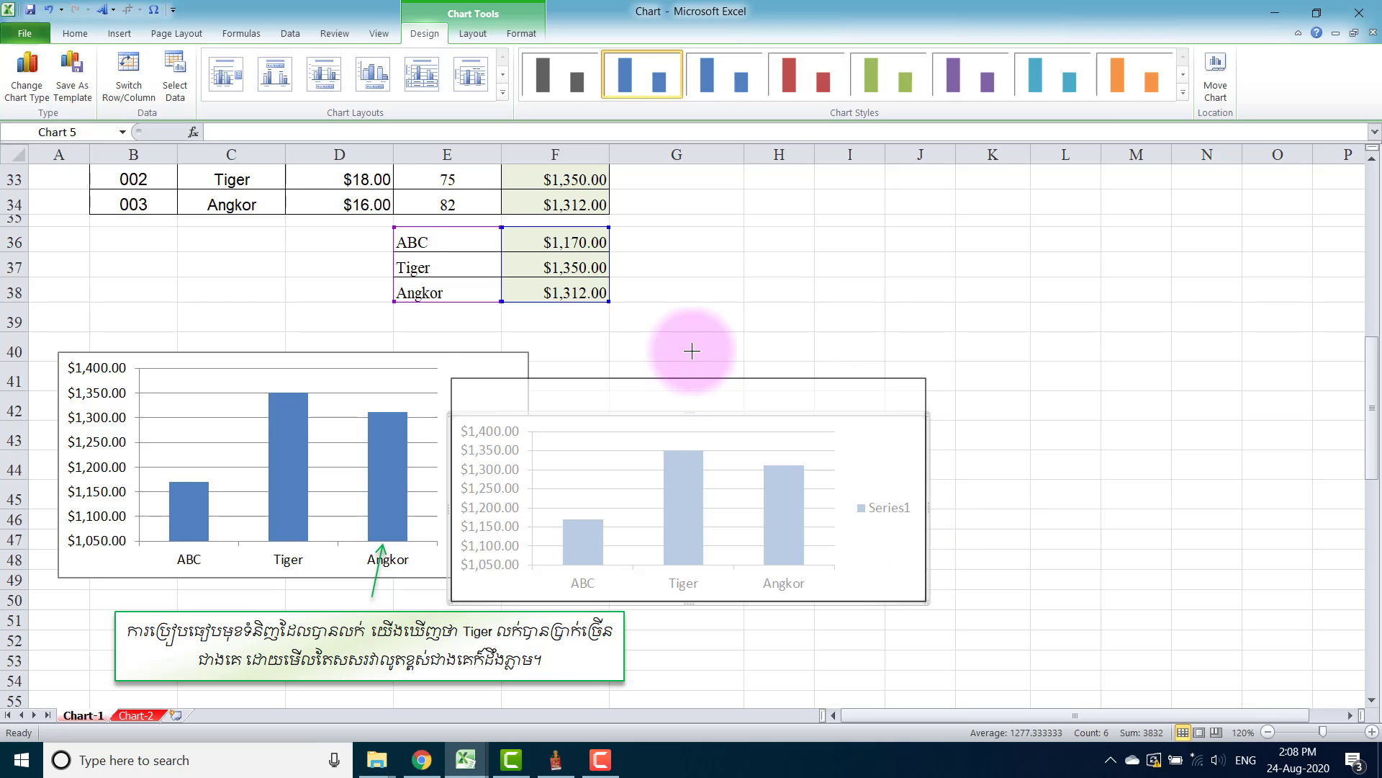
{"action": "left_click_drag", "start_coordinate": [929, 478], "coordinate": [911, 479]}
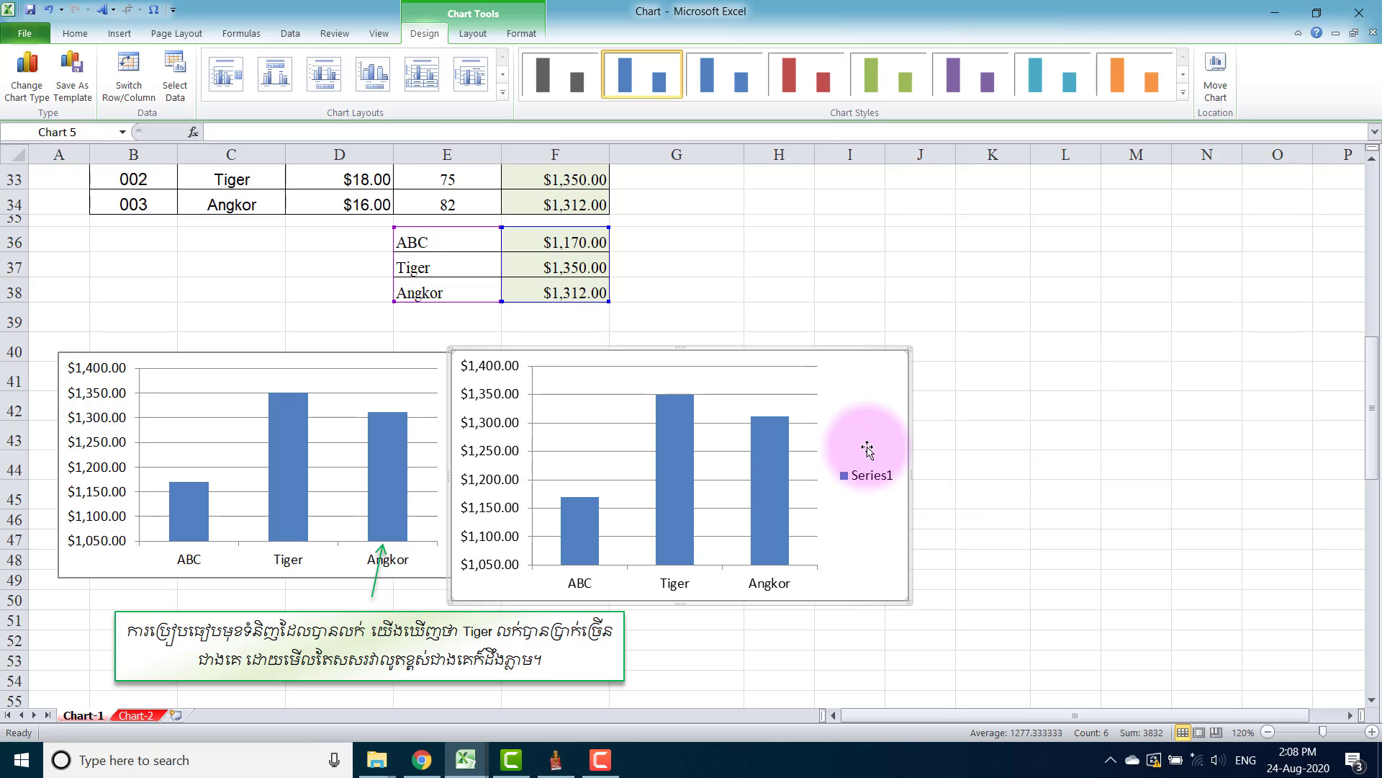
{"action": "mouse_move", "coordinate": [826, 353]}
{"action": "left_mouse_down"}
{"action": "mouse_move", "coordinate": [914, 423]}
{"action": "mouse_move", "coordinate": [978, 374]}
{"action": "left_mouse_up"}
Move the Series1 chart down beside the instructions box
{"action": "scroll", "coordinate": [947, 433], "scroll_direction": "down", "scroll_amount": 1}
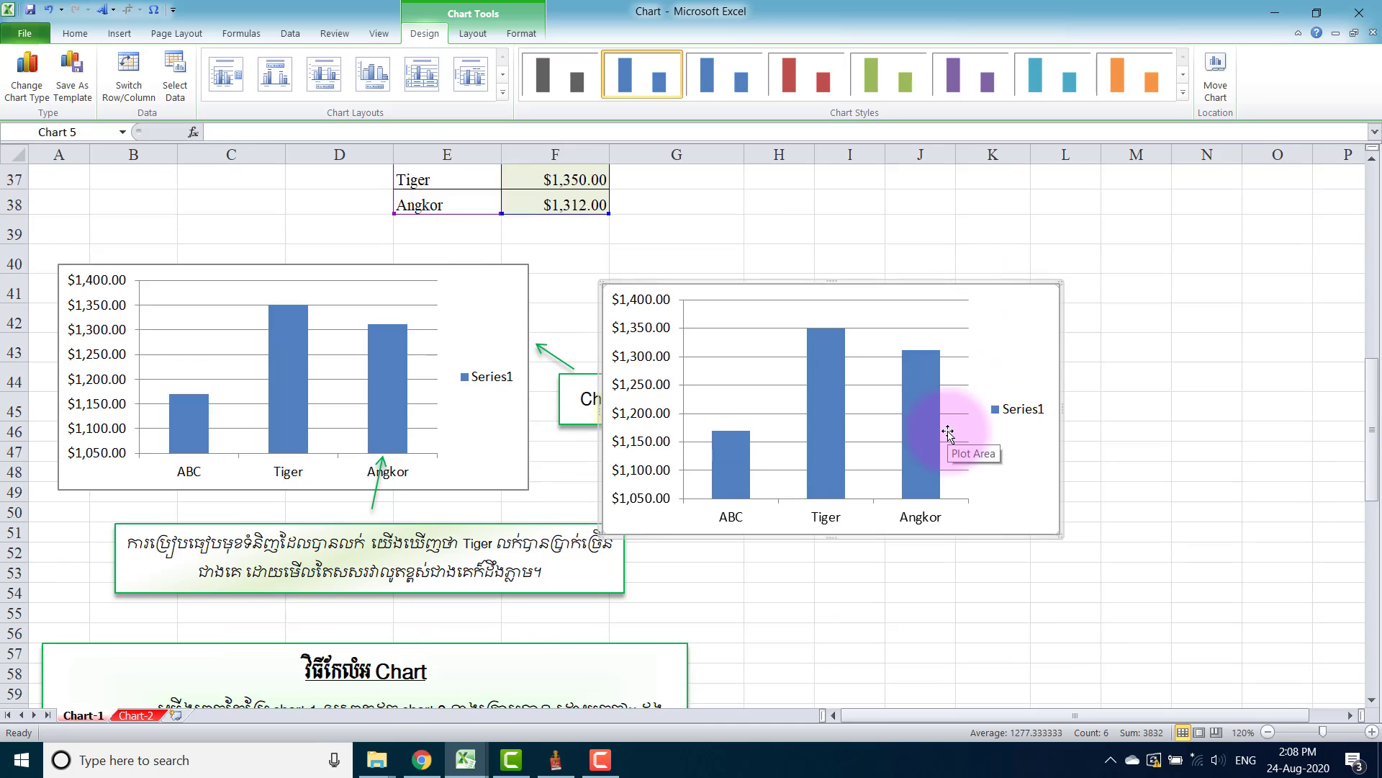
{"action": "scroll", "coordinate": [947, 432], "scroll_direction": "down", "scroll_amount": 1}
{"action": "scroll", "coordinate": [947, 432], "scroll_direction": "down", "scroll_amount": 1}
{"action": "scroll", "coordinate": [948, 433], "scroll_direction": "down", "scroll_amount": 1}
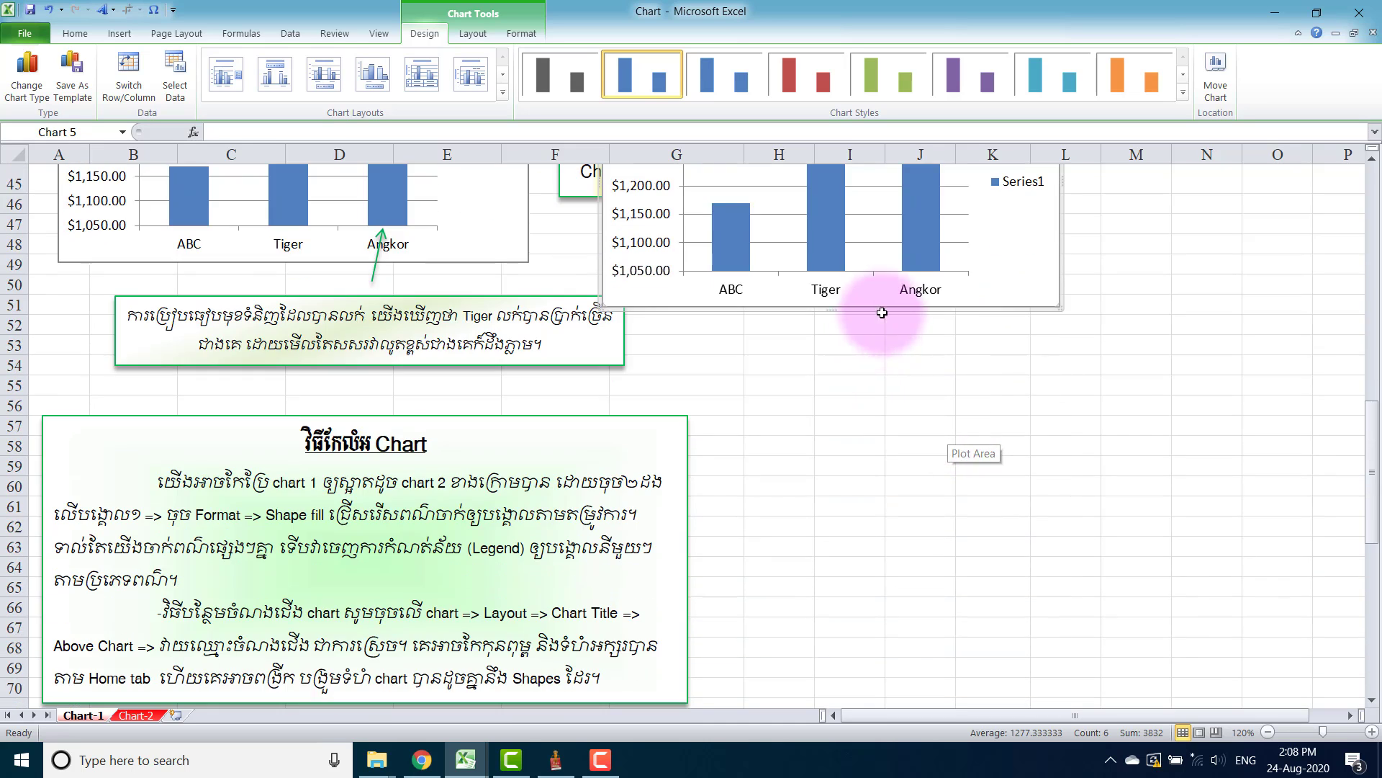
{"action": "mouse_move", "coordinate": [882, 301]}
{"action": "left_mouse_down"}
{"action": "mouse_move", "coordinate": [931, 492]}
{"action": "mouse_move", "coordinate": [970, 487]}
{"action": "left_mouse_up"}
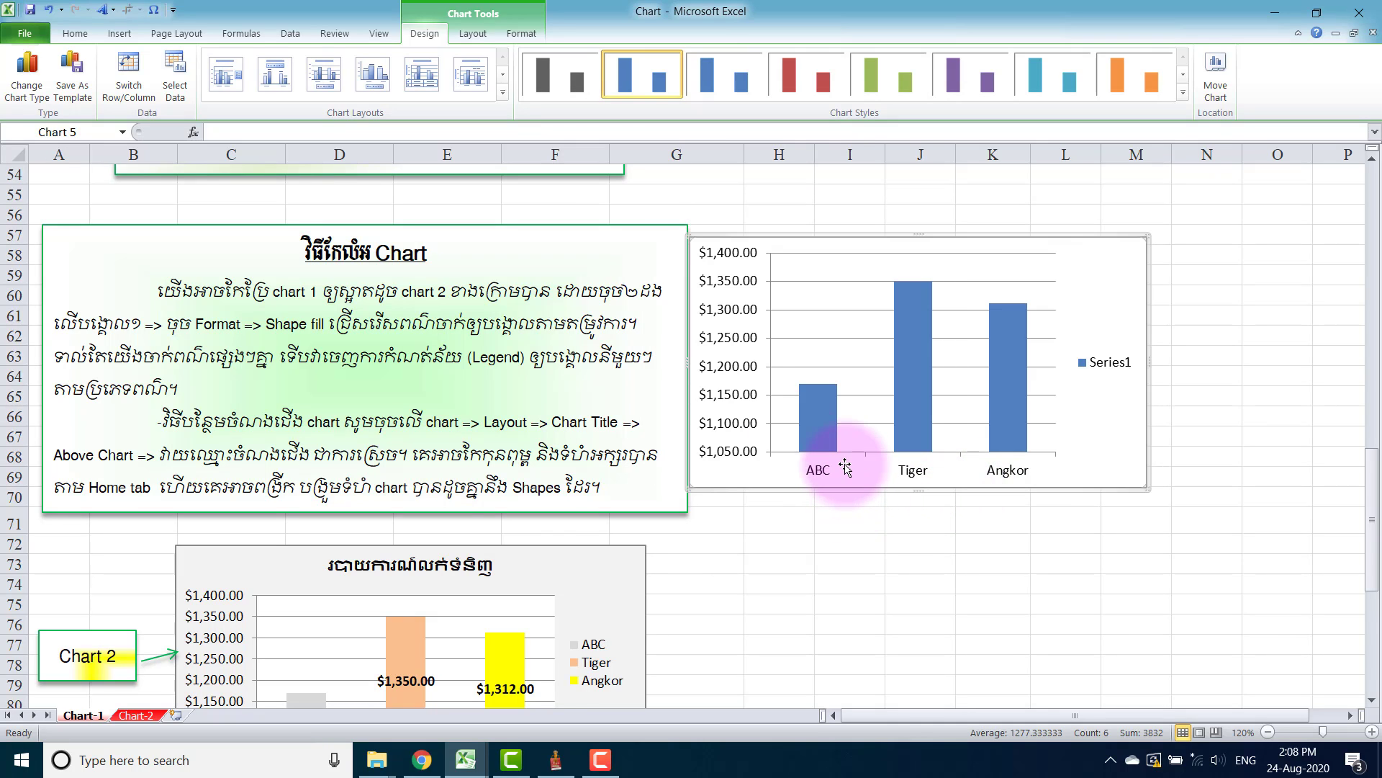
Ctrl-drag a copy of the Series1 chart lower, next to Chart 2
{"action": "scroll", "coordinate": [576, 295], "scroll_direction": "up", "scroll_amount": 2}
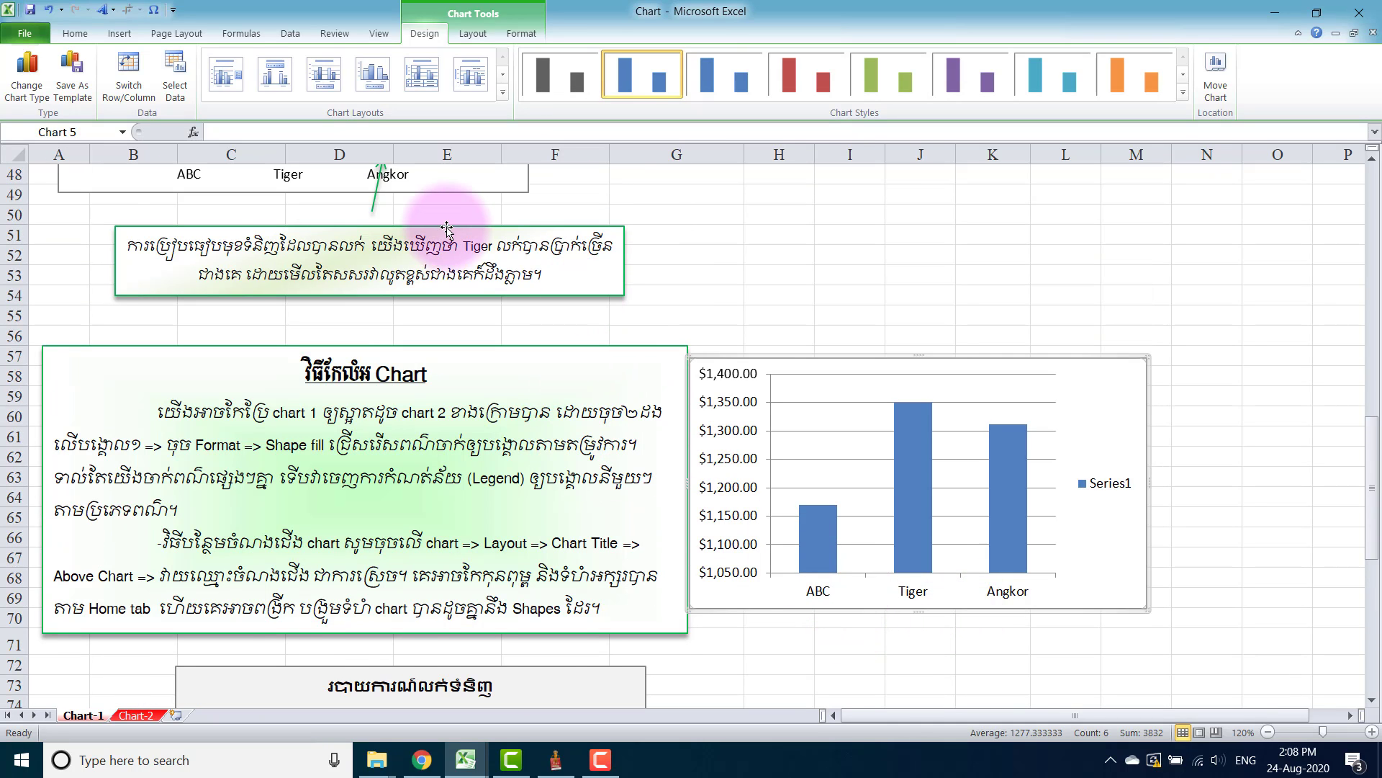
{"action": "scroll", "coordinate": [444, 234], "scroll_direction": "up", "scroll_amount": 2}
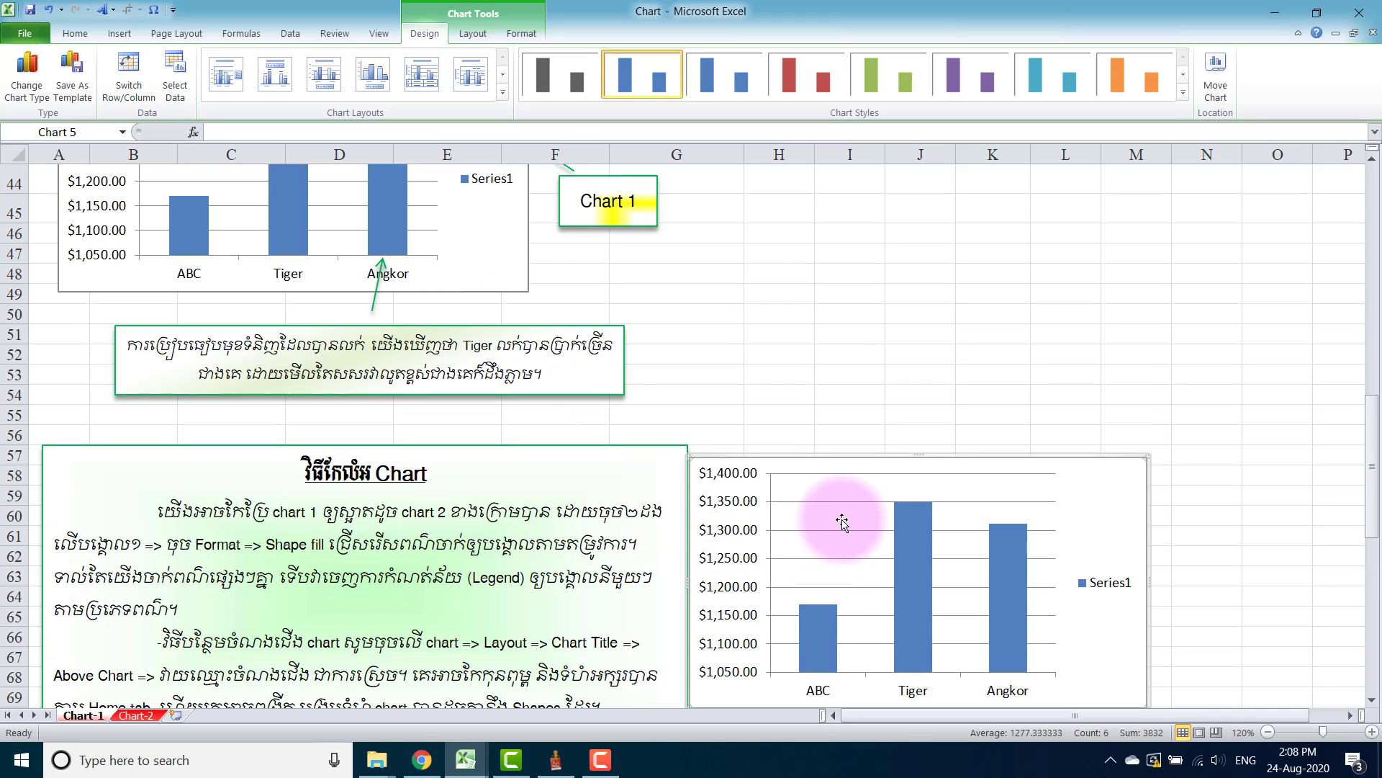
{"action": "scroll", "coordinate": [842, 520], "scroll_direction": "down", "scroll_amount": 1}
{"action": "scroll", "coordinate": [842, 520], "scroll_direction": "down", "scroll_amount": 2}
{"action": "scroll", "coordinate": [826, 509], "scroll_direction": "down", "scroll_amount": 2}
{"action": "scroll", "coordinate": [826, 472], "scroll_direction": "down", "scroll_amount": 1}
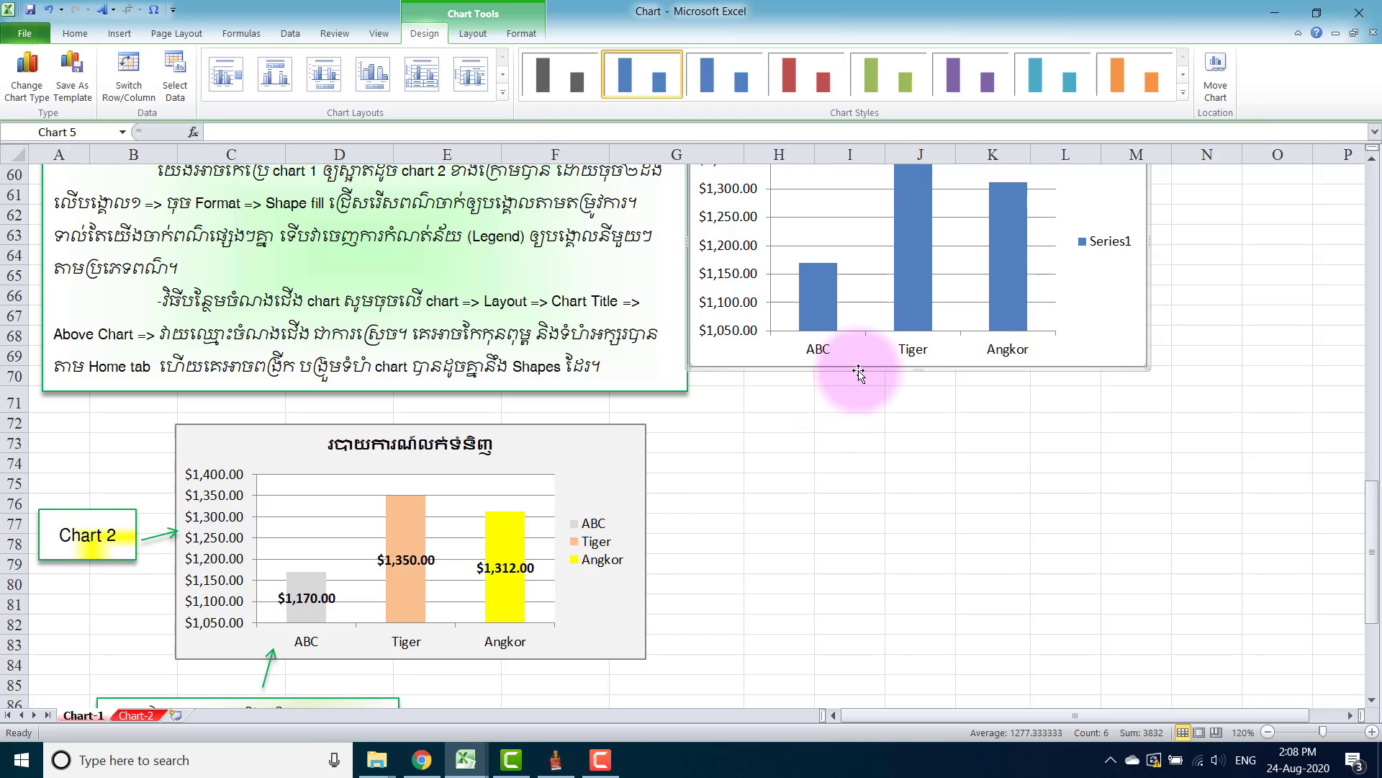
{"action": "left_click_drag", "start_coordinate": [859, 371], "coordinate": [860, 666]}
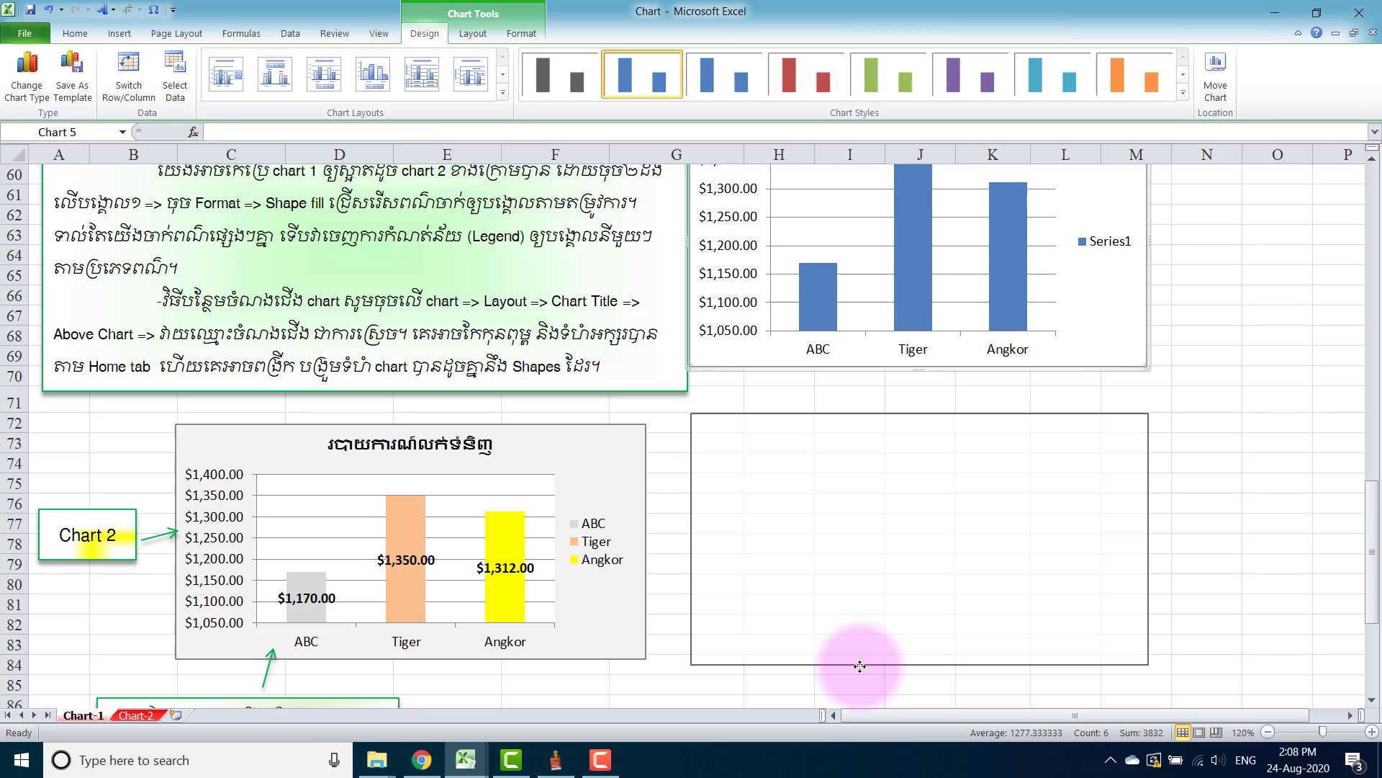
{"action": "left_click_drag", "start_coordinate": [859, 666], "coordinate": [860, 666]}
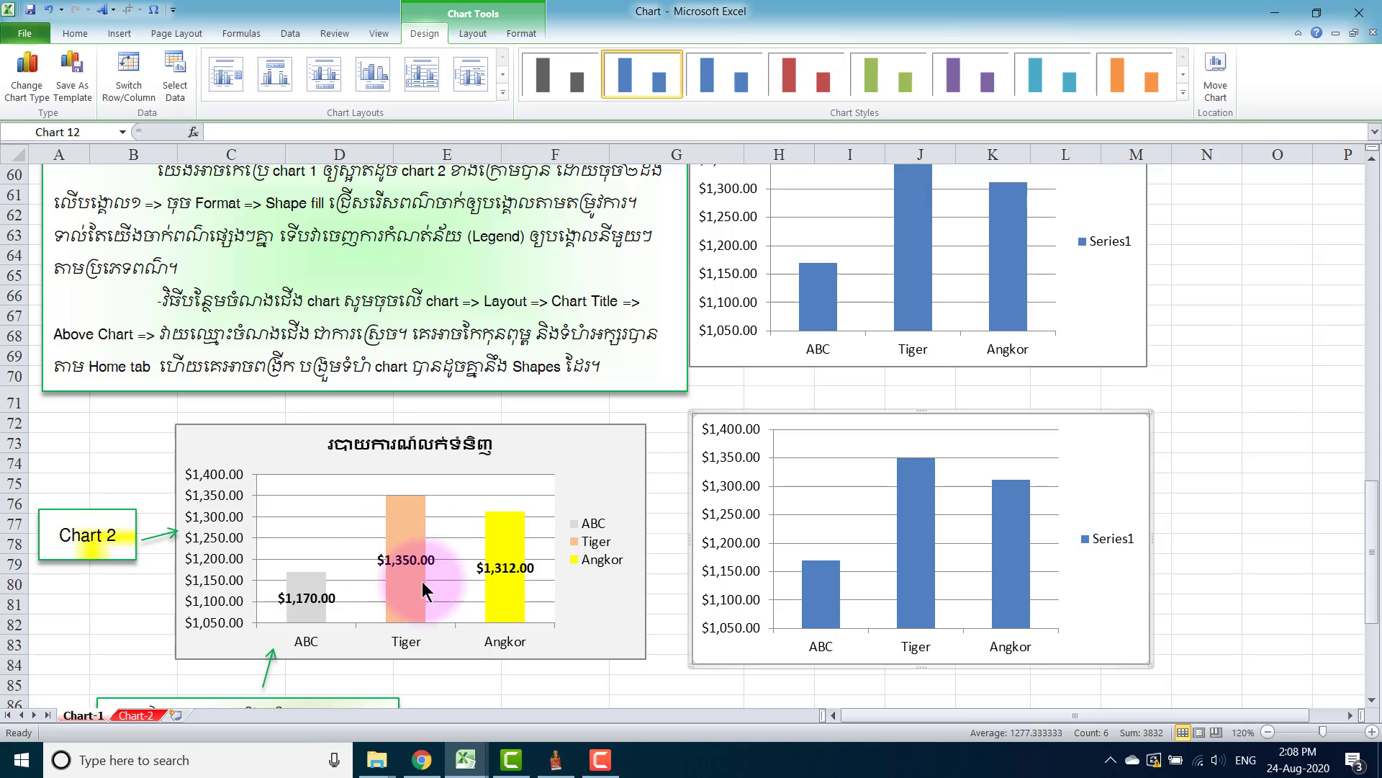
{"action": "left_click", "coordinate": [589, 534]}
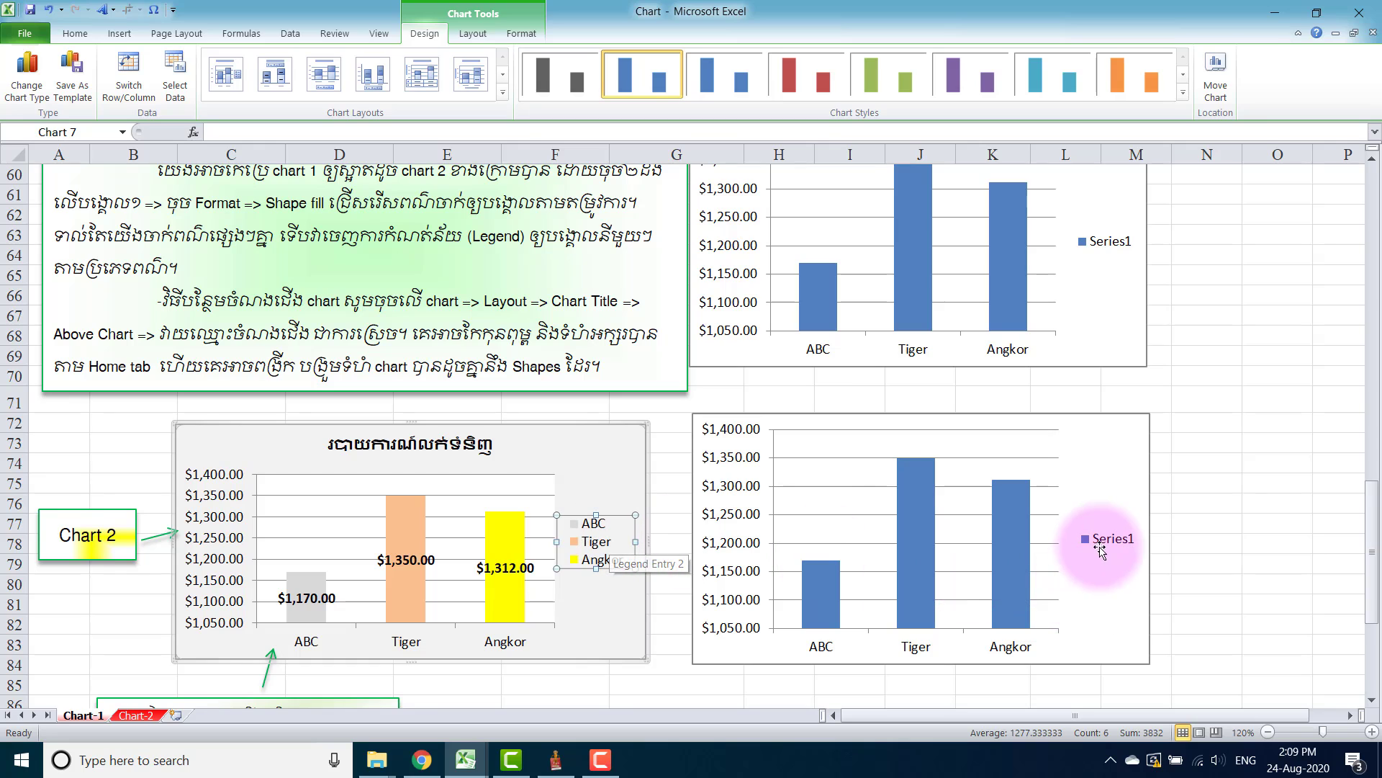
Use Shape Fill to make the copied chart's ABC bar gold and Tiger bar green
{"action": "left_click", "coordinate": [814, 584]}
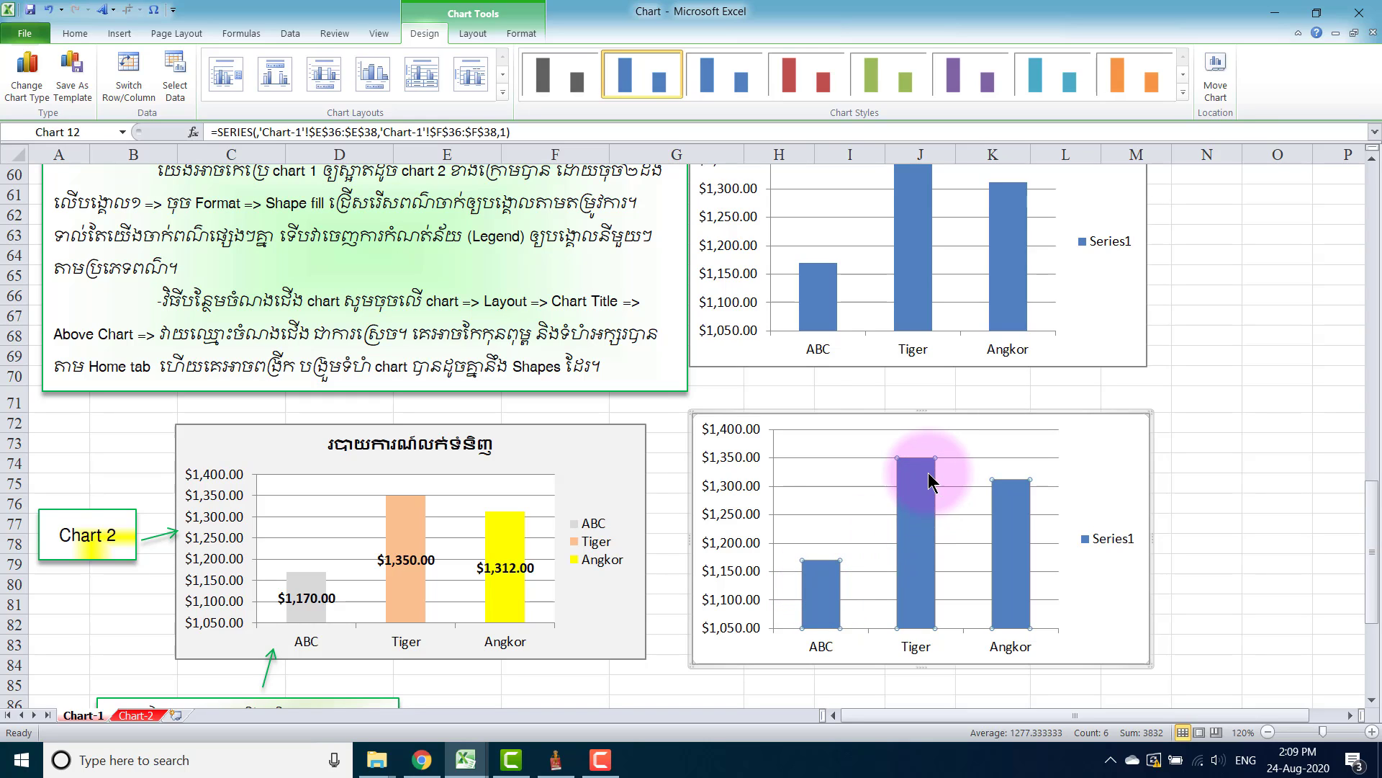
{"action": "left_click", "coordinate": [827, 587]}
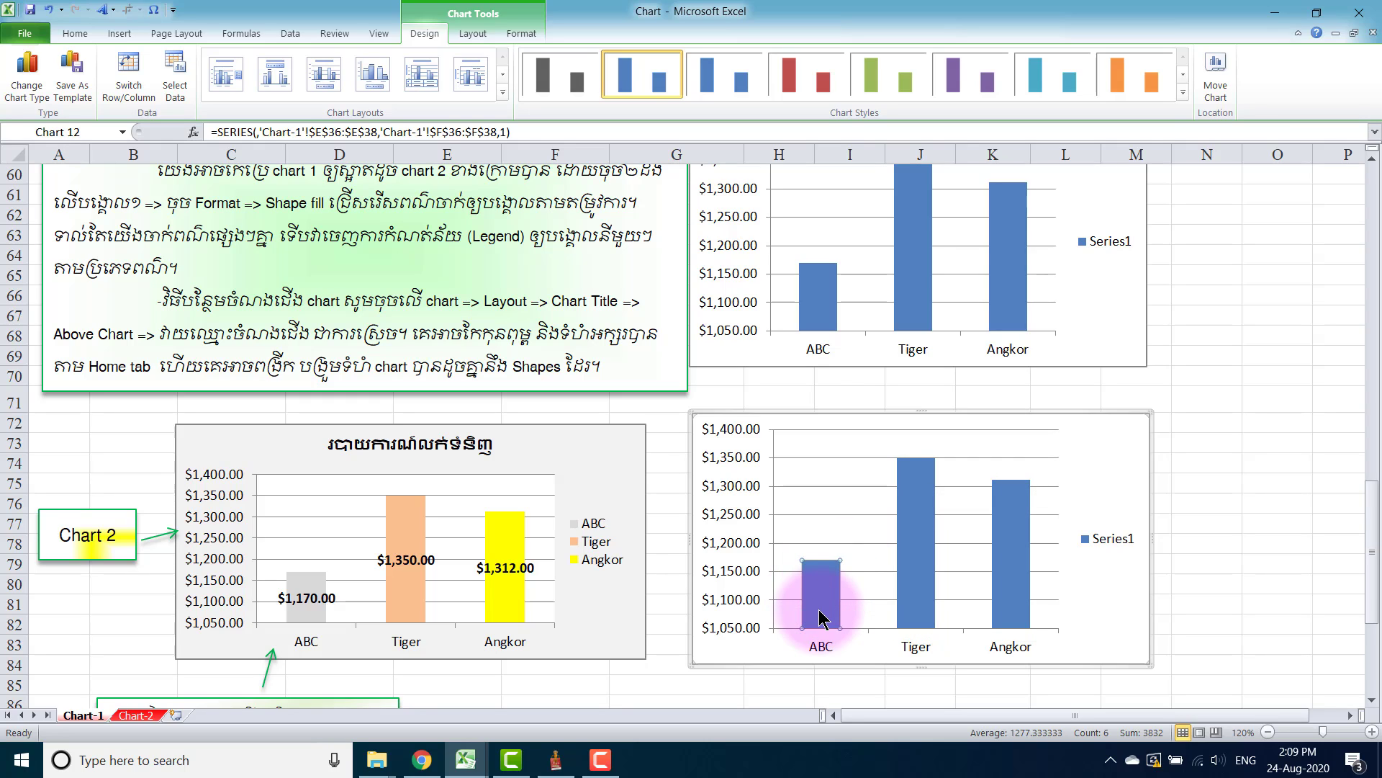
{"action": "left_click", "coordinate": [515, 34]}
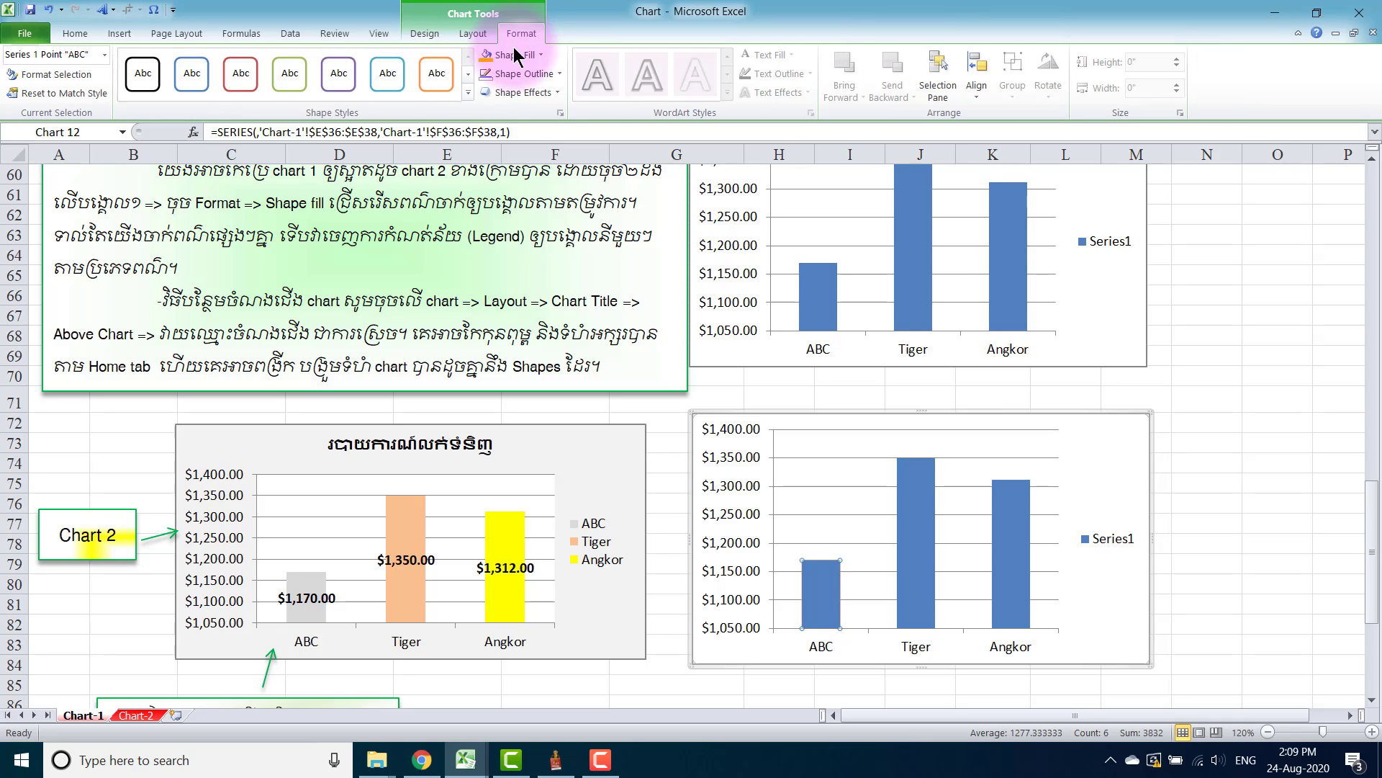
{"action": "left_click", "coordinate": [513, 55]}
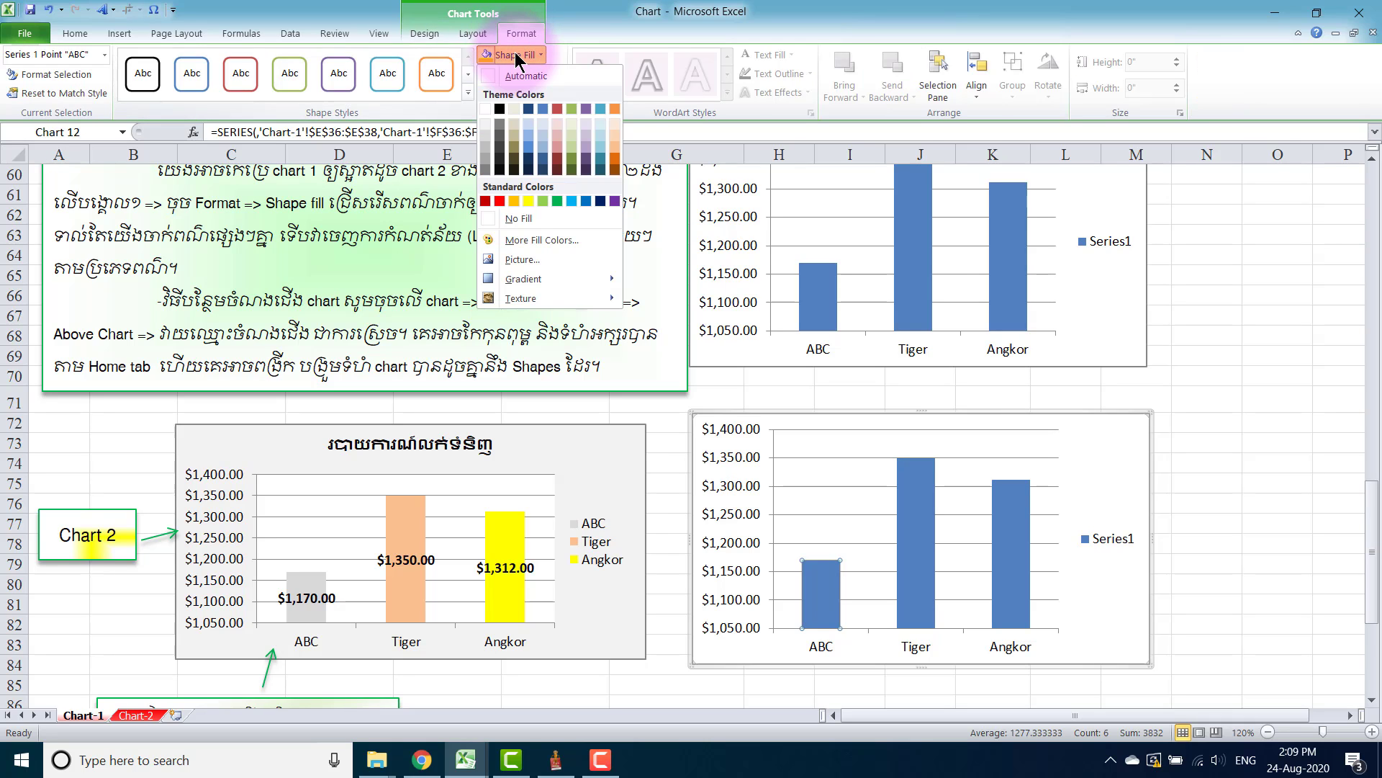
{"action": "left_click", "coordinate": [514, 201]}
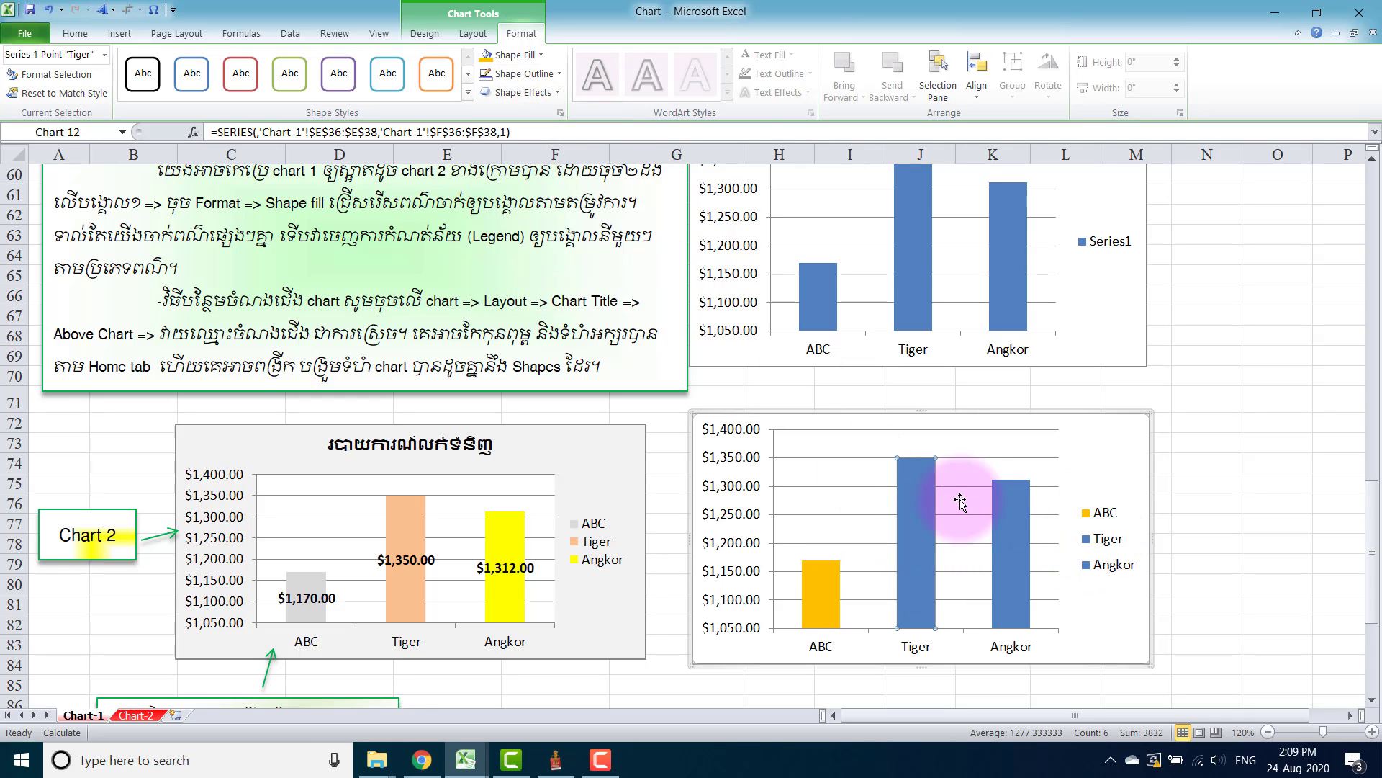
{"action": "left_click", "coordinate": [513, 55]}
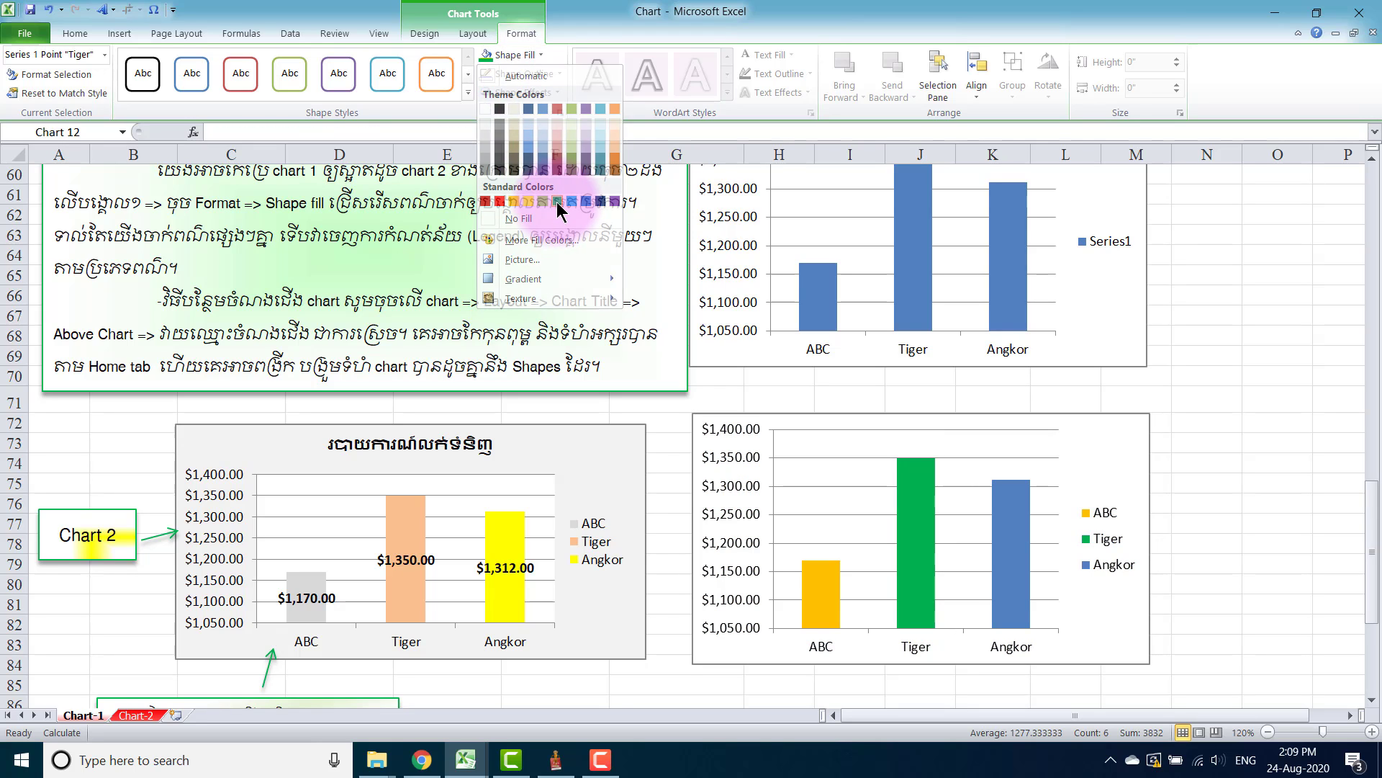
{"action": "left_click", "coordinate": [557, 201]}
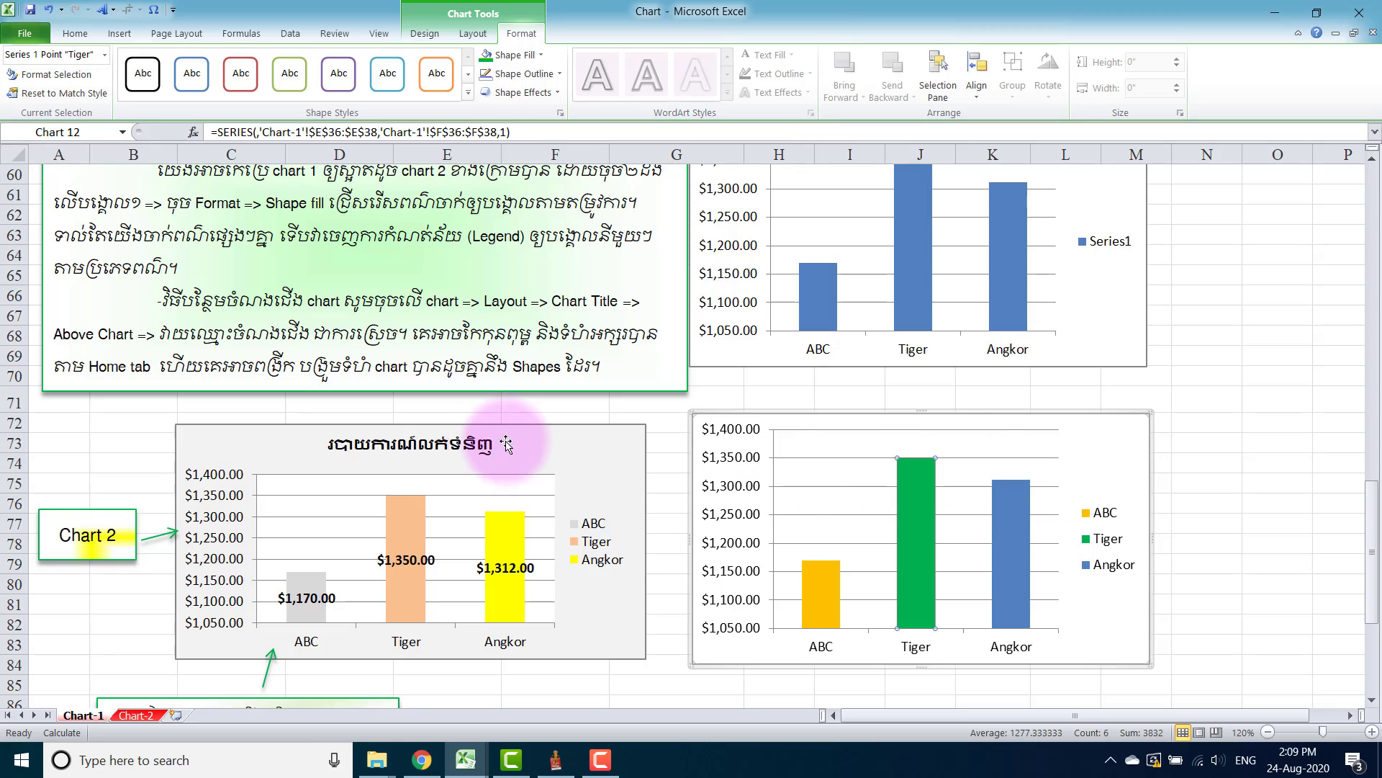
{"action": "left_click", "coordinate": [357, 443]}
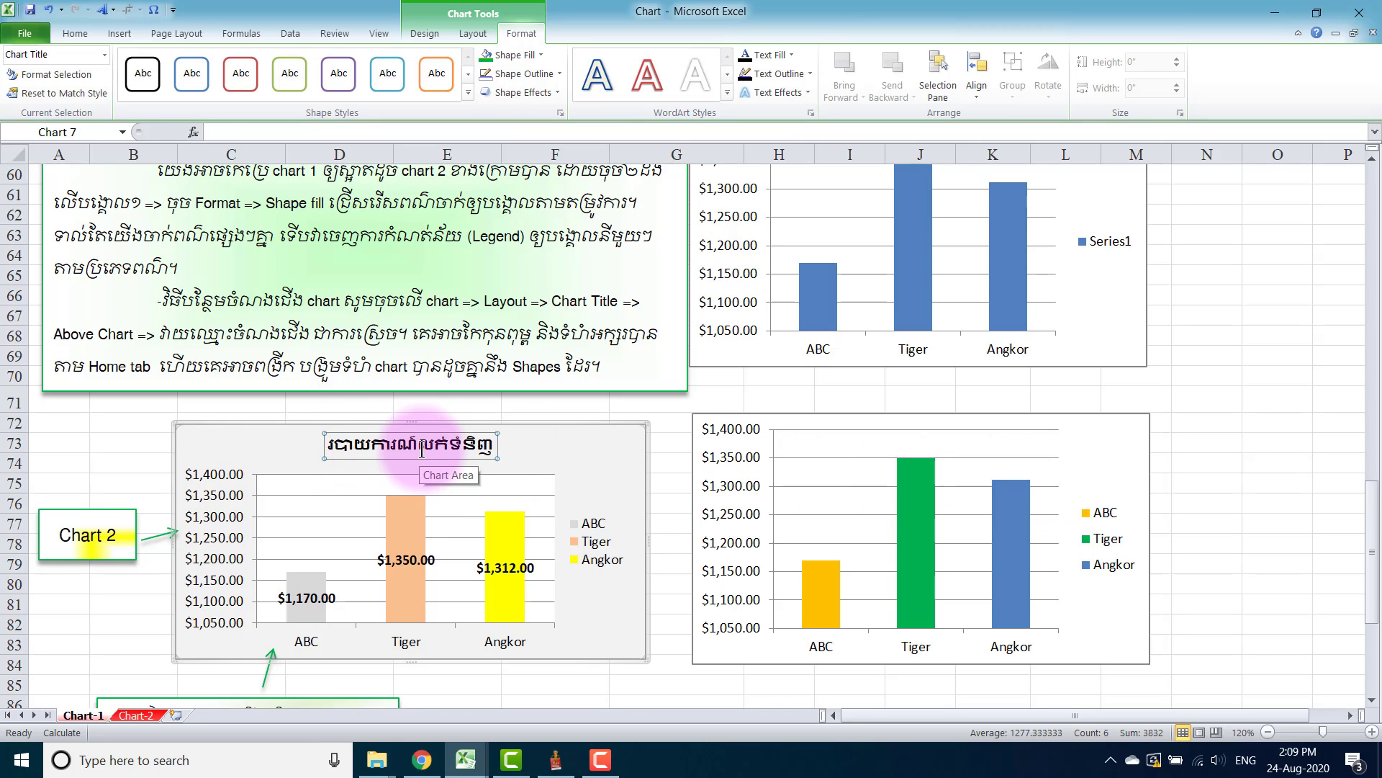
Add an Above Chart title to the copied chart
{"action": "left_click", "coordinate": [1116, 459]}
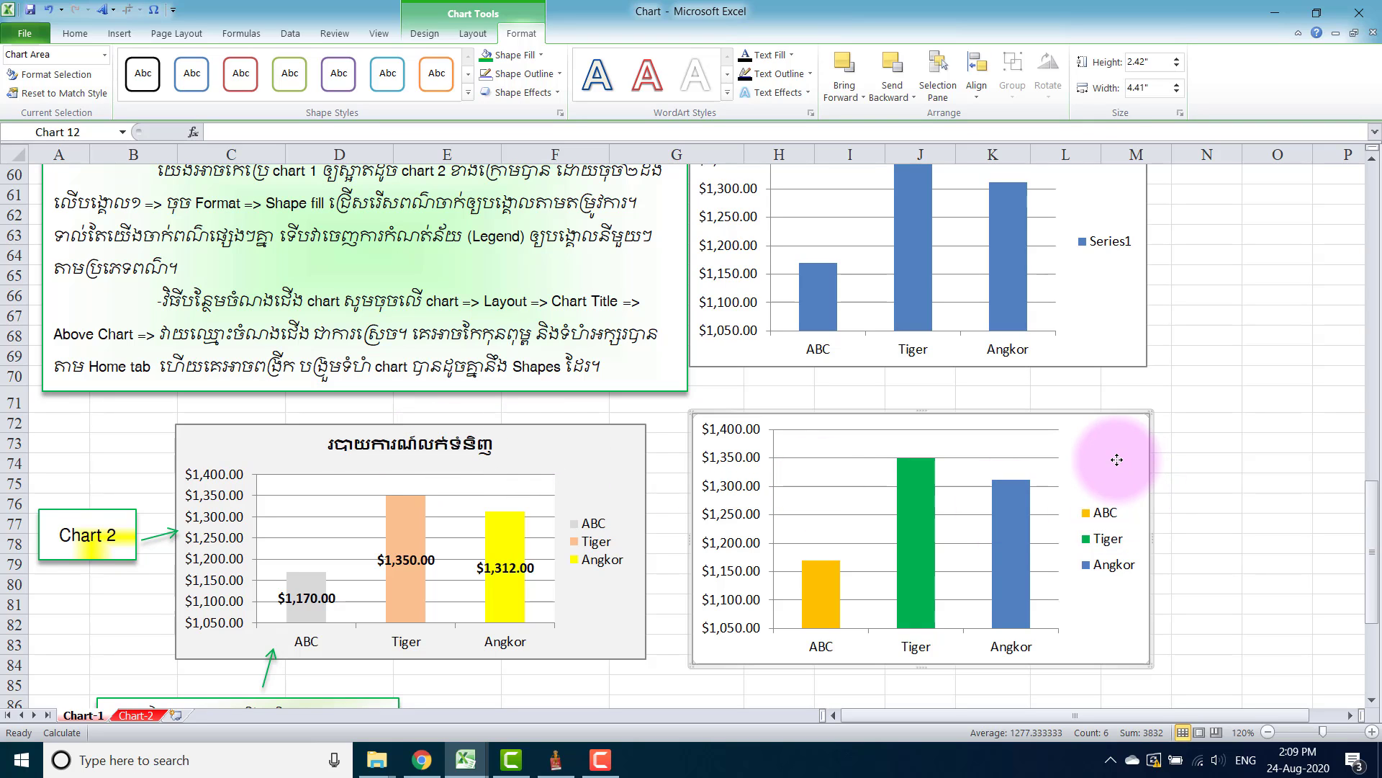
{"action": "left_click", "coordinate": [473, 34]}
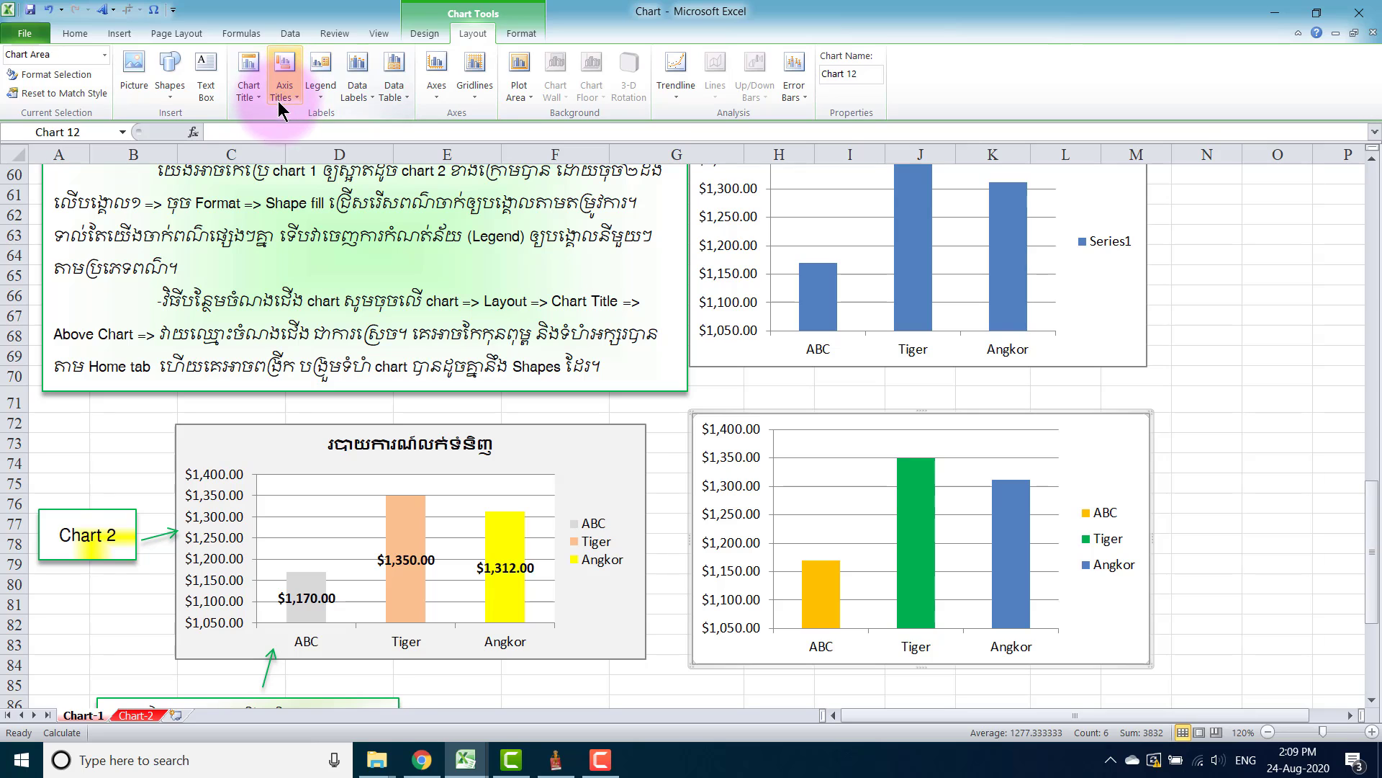
{"action": "left_click", "coordinate": [252, 80]}
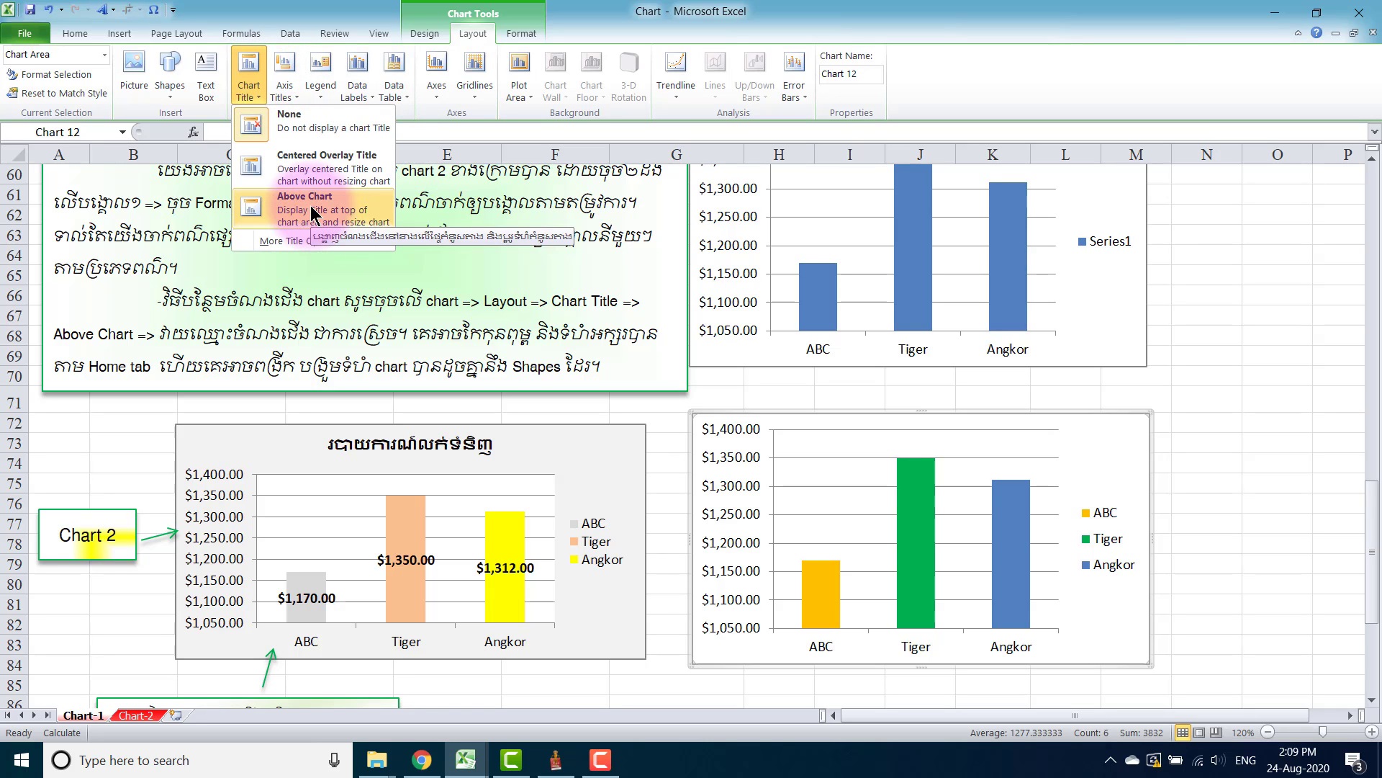
{"action": "left_click", "coordinate": [313, 211]}
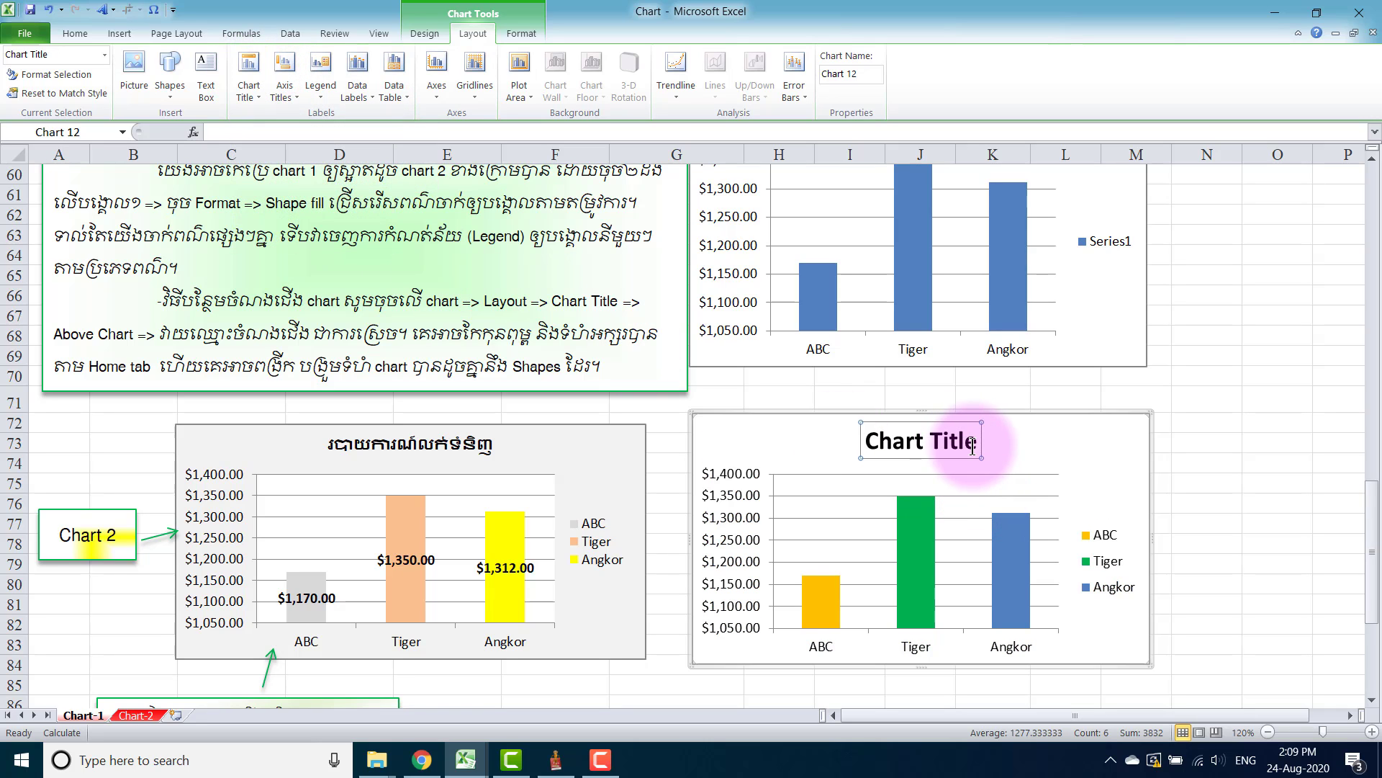
Replace the placeholder with Khmer text in Khmer OS, shrunk to size 11
{"action": "left_click_drag", "start_coordinate": [975, 447], "coordinate": [891, 447]}
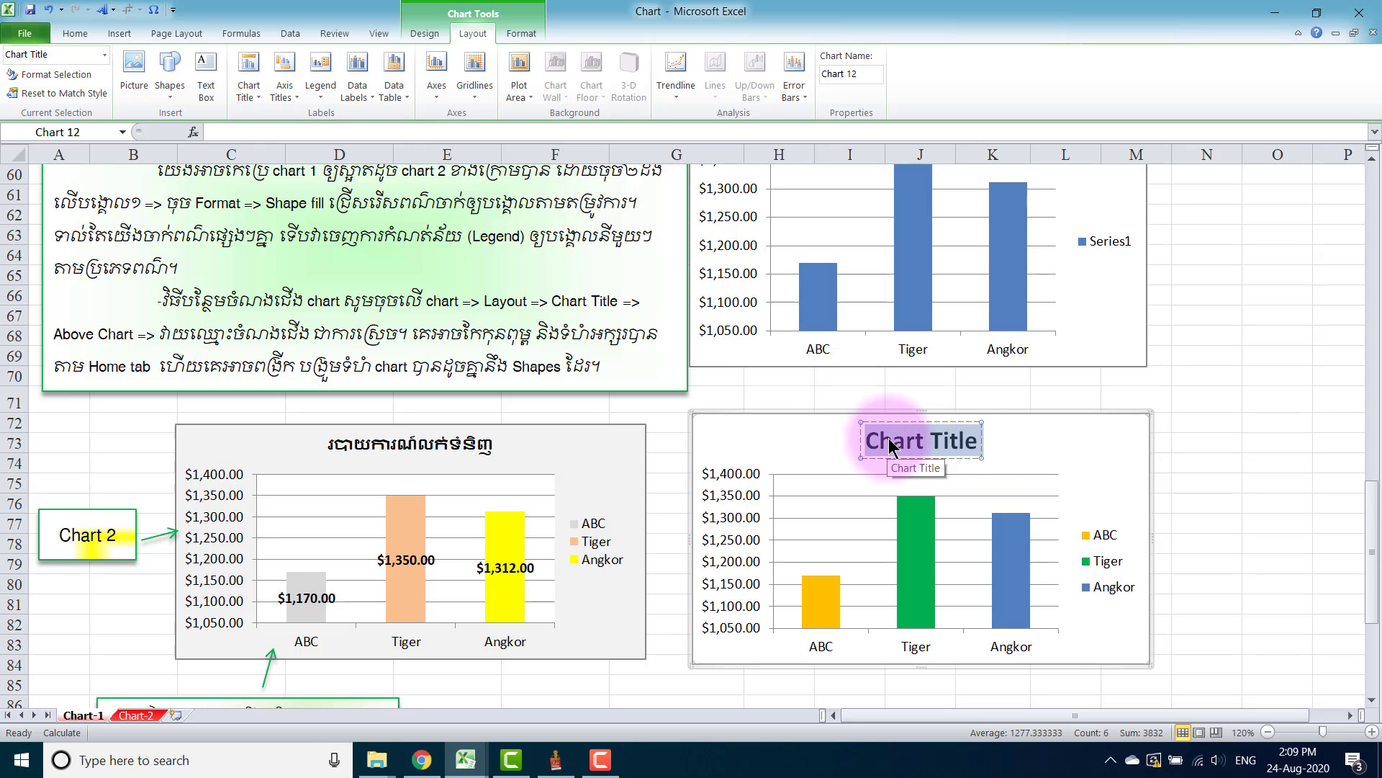
{"action": "key", "text": "super+space"}
{"action": "type", "text": "ង"}
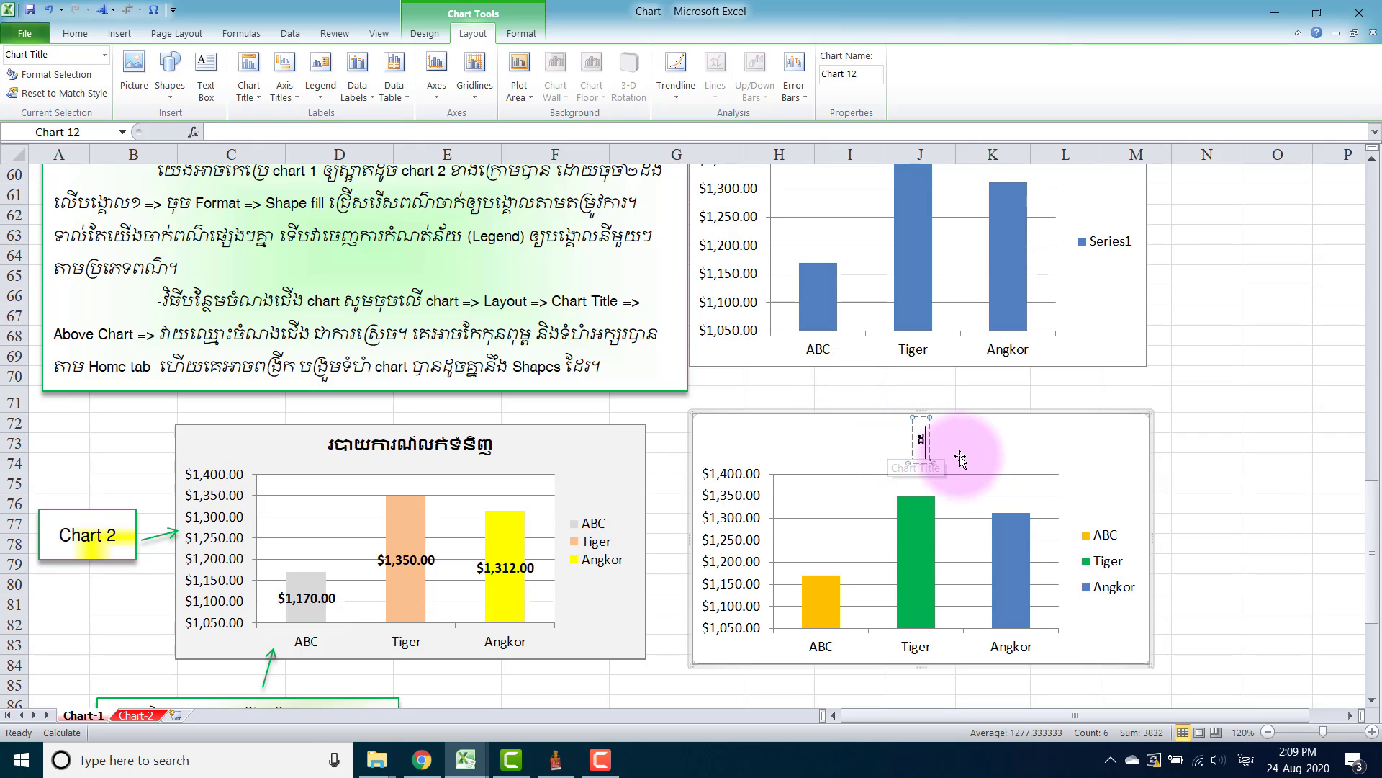
{"action": "type", "text": "ងងងងងងងងងង"}
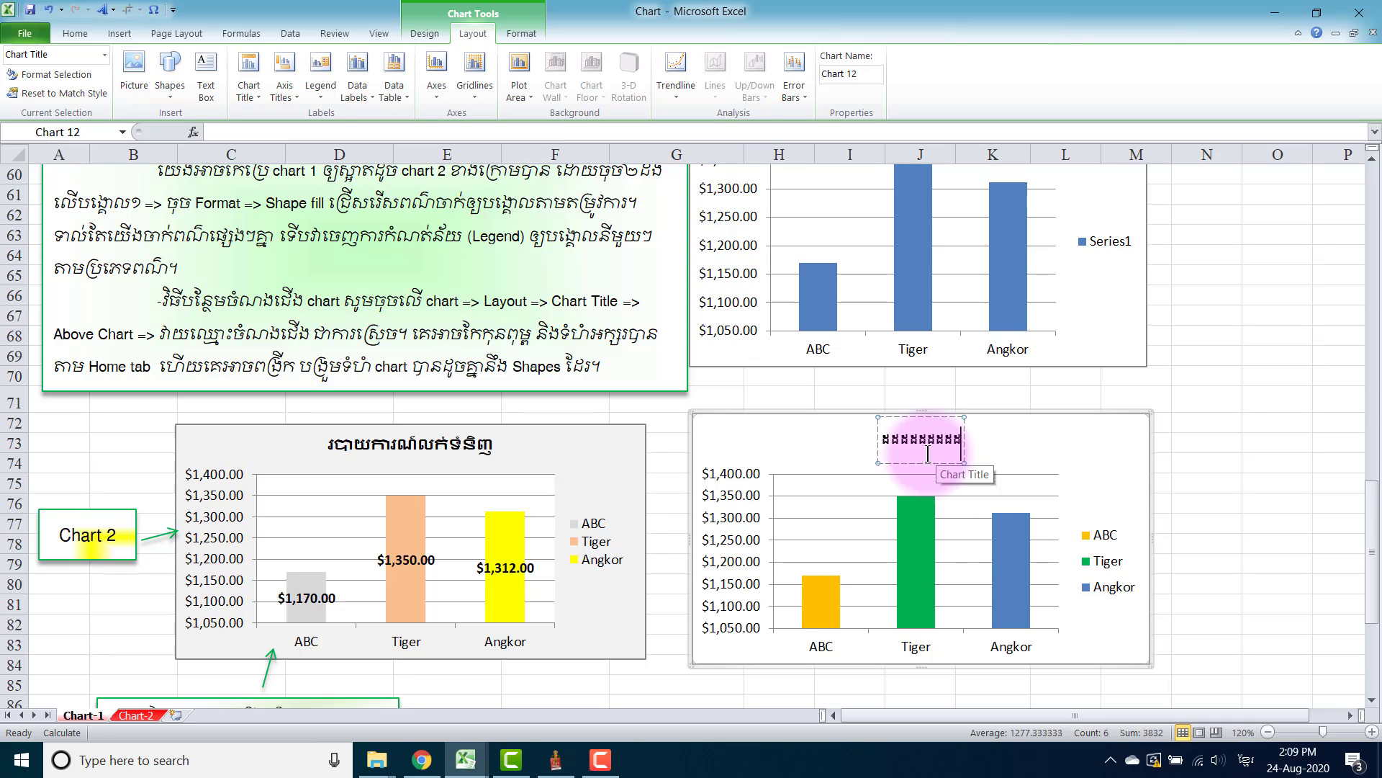
{"action": "left_click_drag", "start_coordinate": [885, 435], "coordinate": [976, 446]}
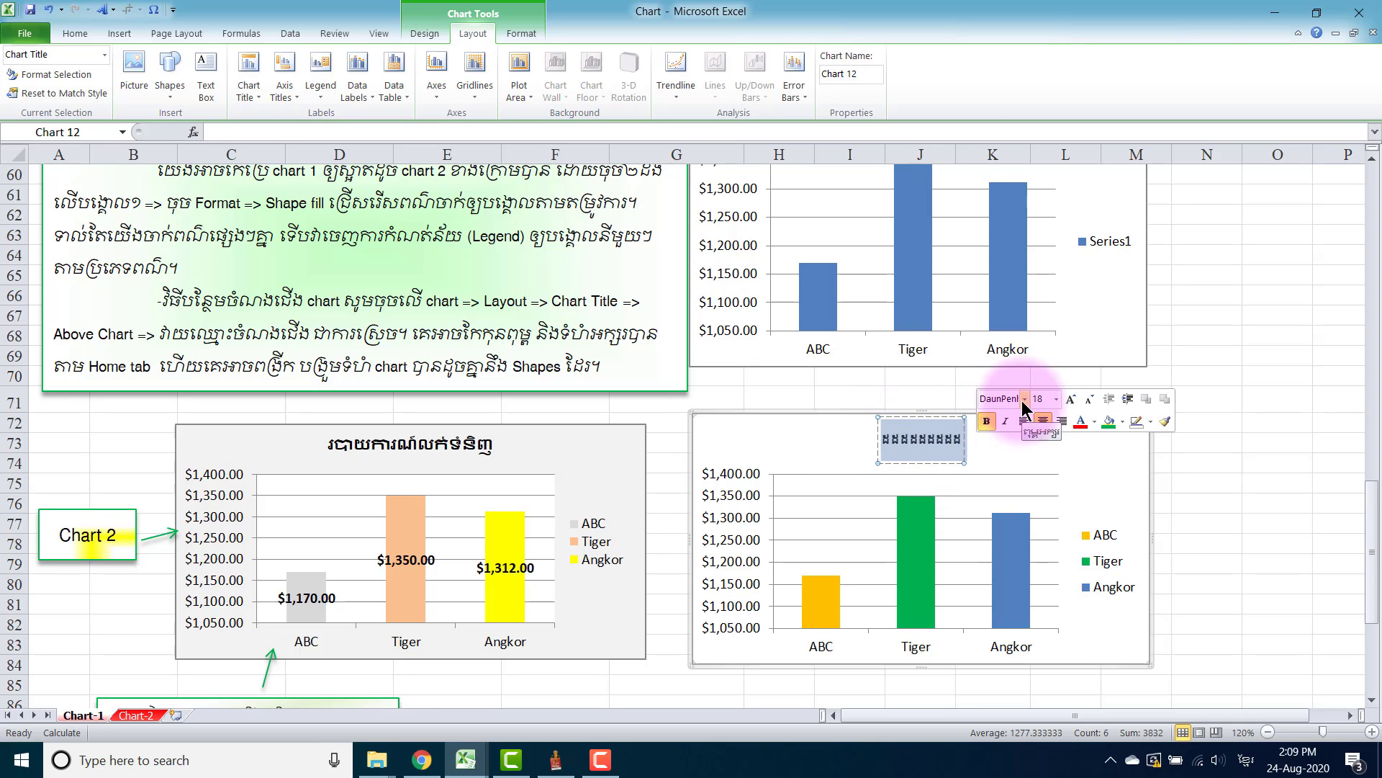
{"action": "left_click", "coordinate": [1024, 399]}
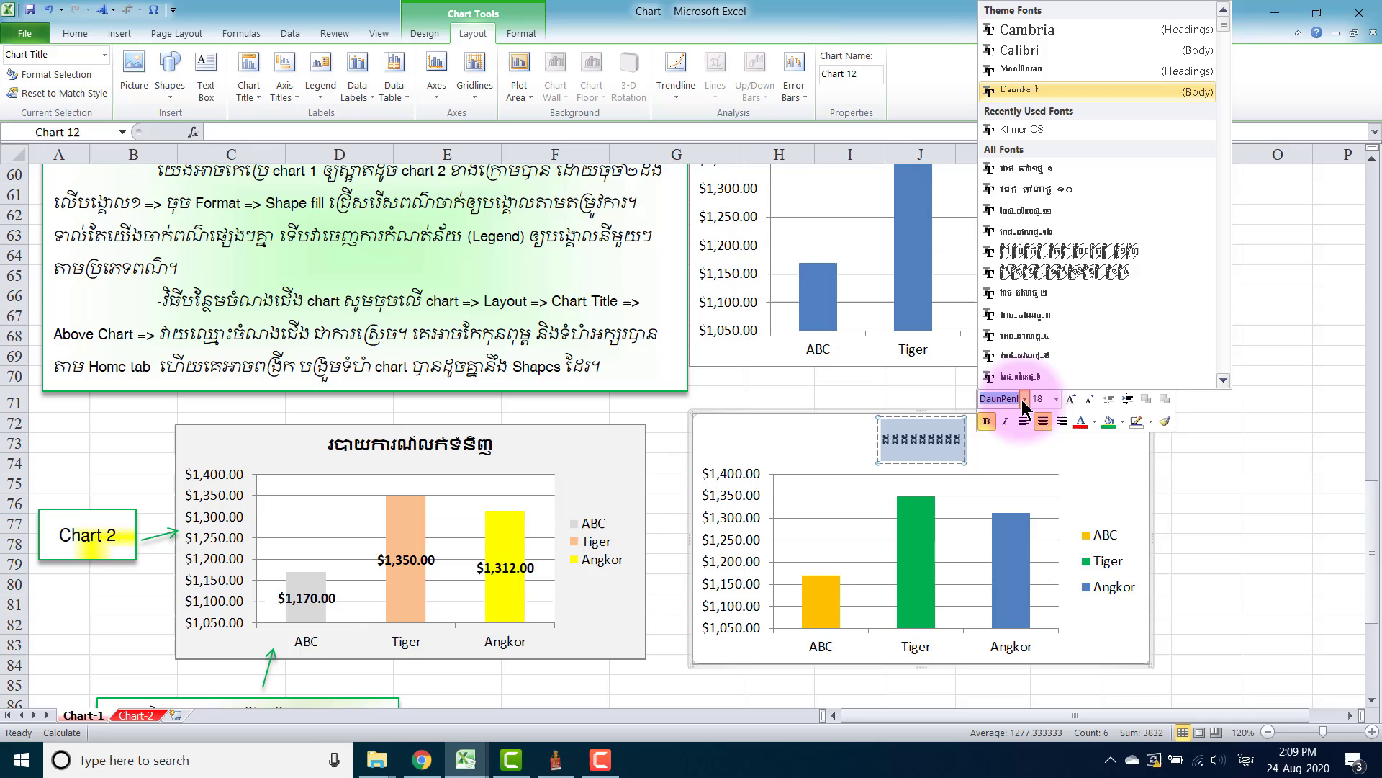
{"action": "left_click", "coordinate": [1026, 131]}
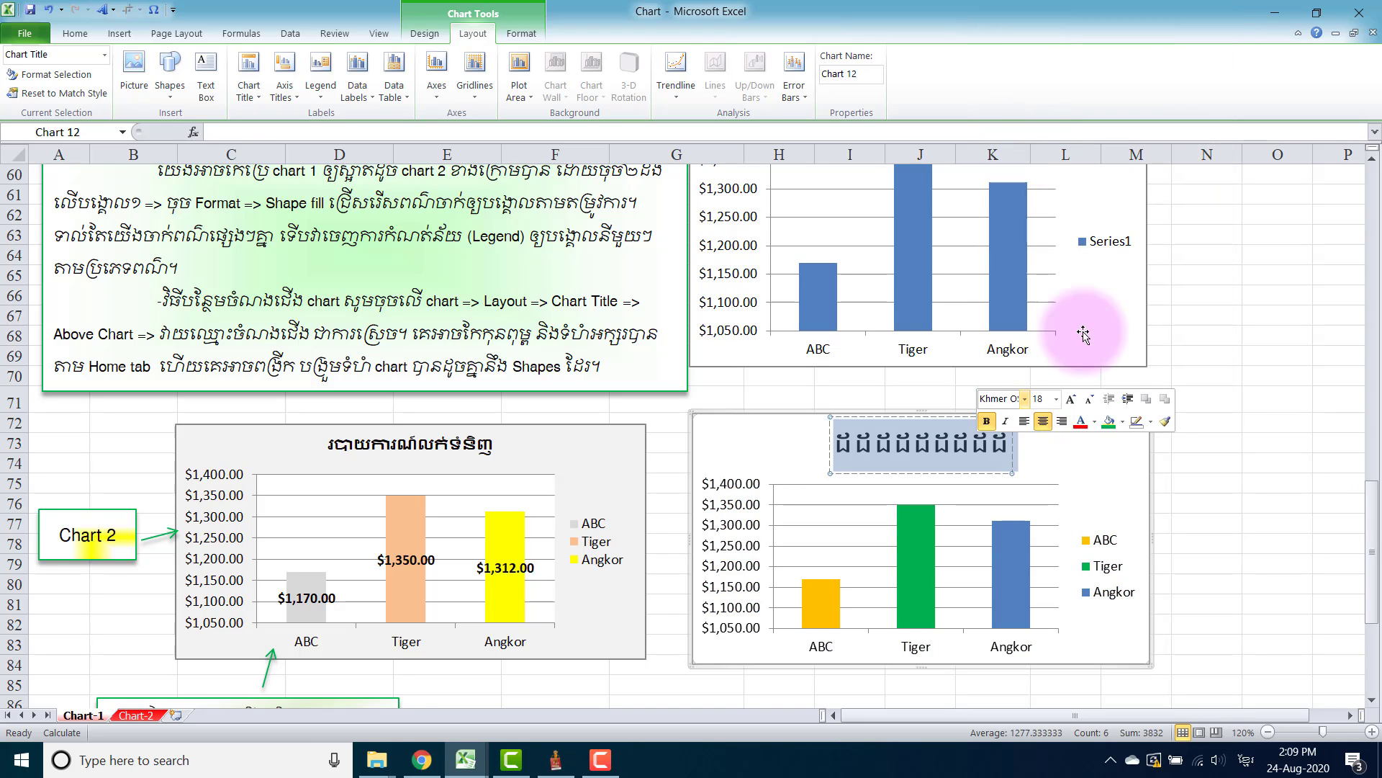
{"action": "left_click", "coordinate": [1090, 400]}
{"action": "left_click", "coordinate": [1090, 400]}
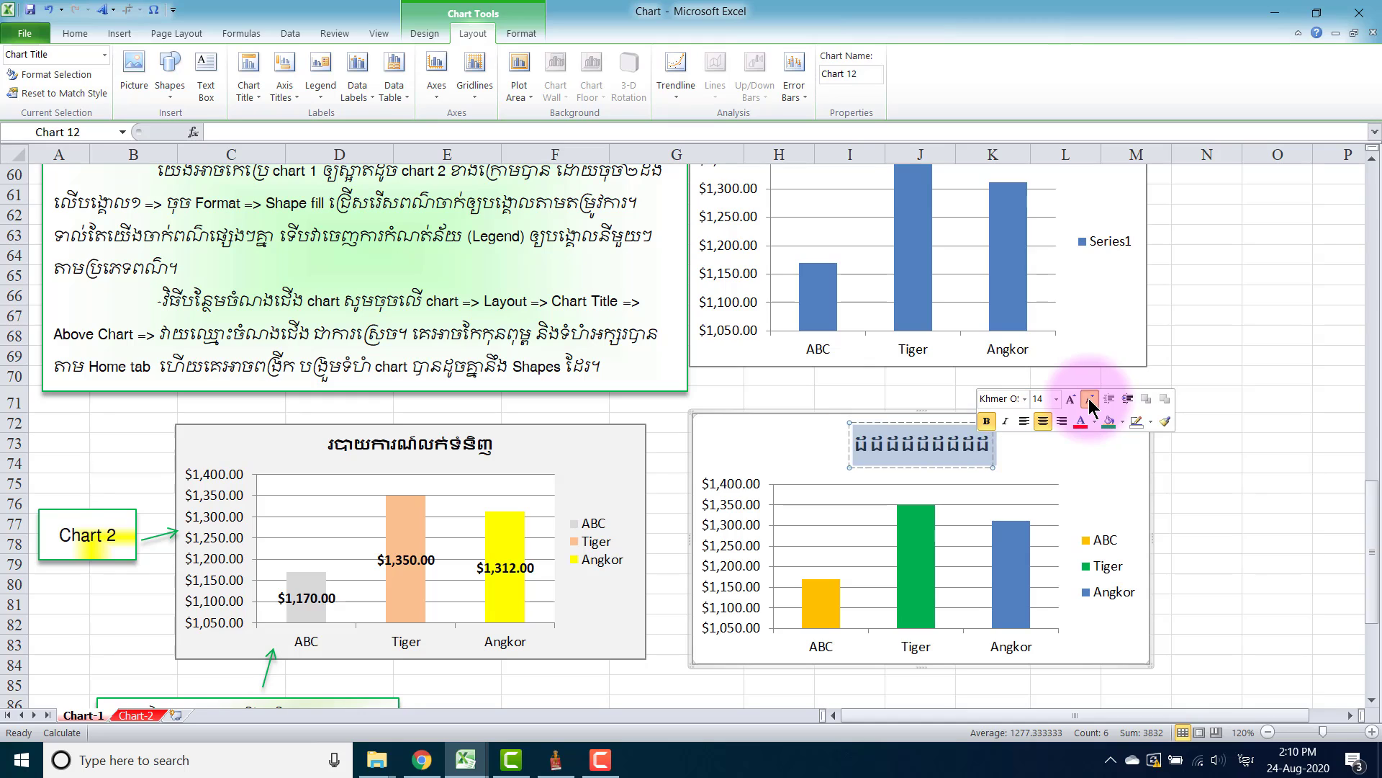
{"action": "left_click", "coordinate": [1091, 400]}
{"action": "left_click", "coordinate": [1091, 400]}
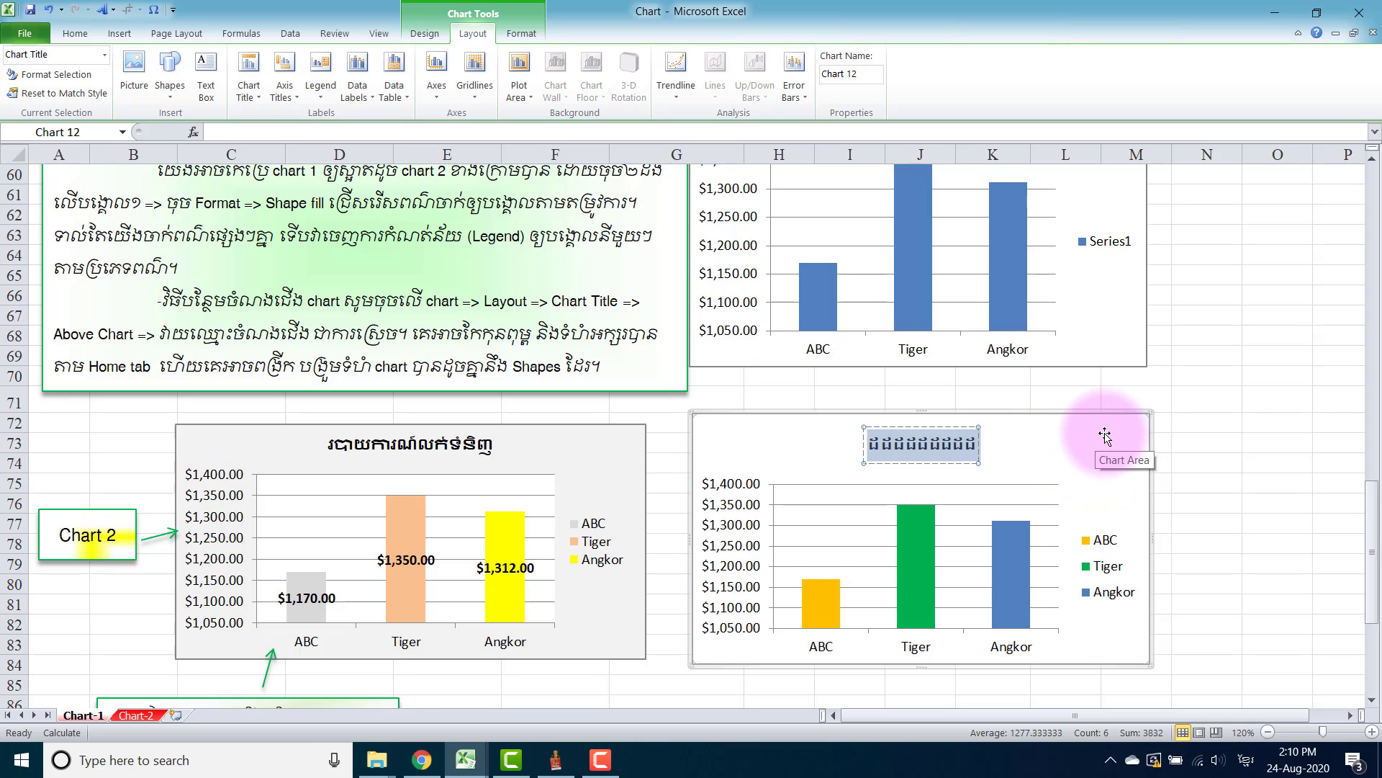
{"action": "left_click", "coordinate": [1105, 436]}
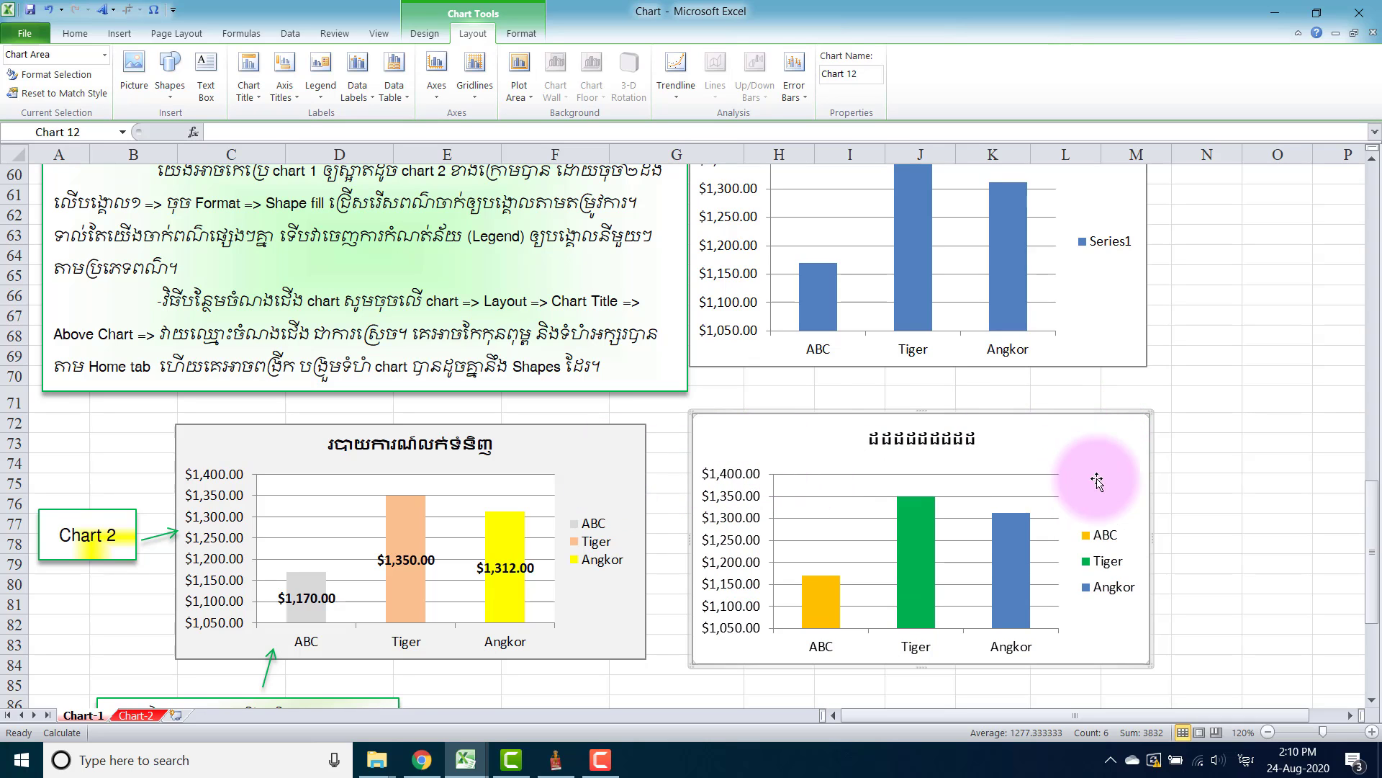
{"action": "left_click", "coordinate": [521, 36]}
{"action": "left_click", "coordinate": [526, 56]}
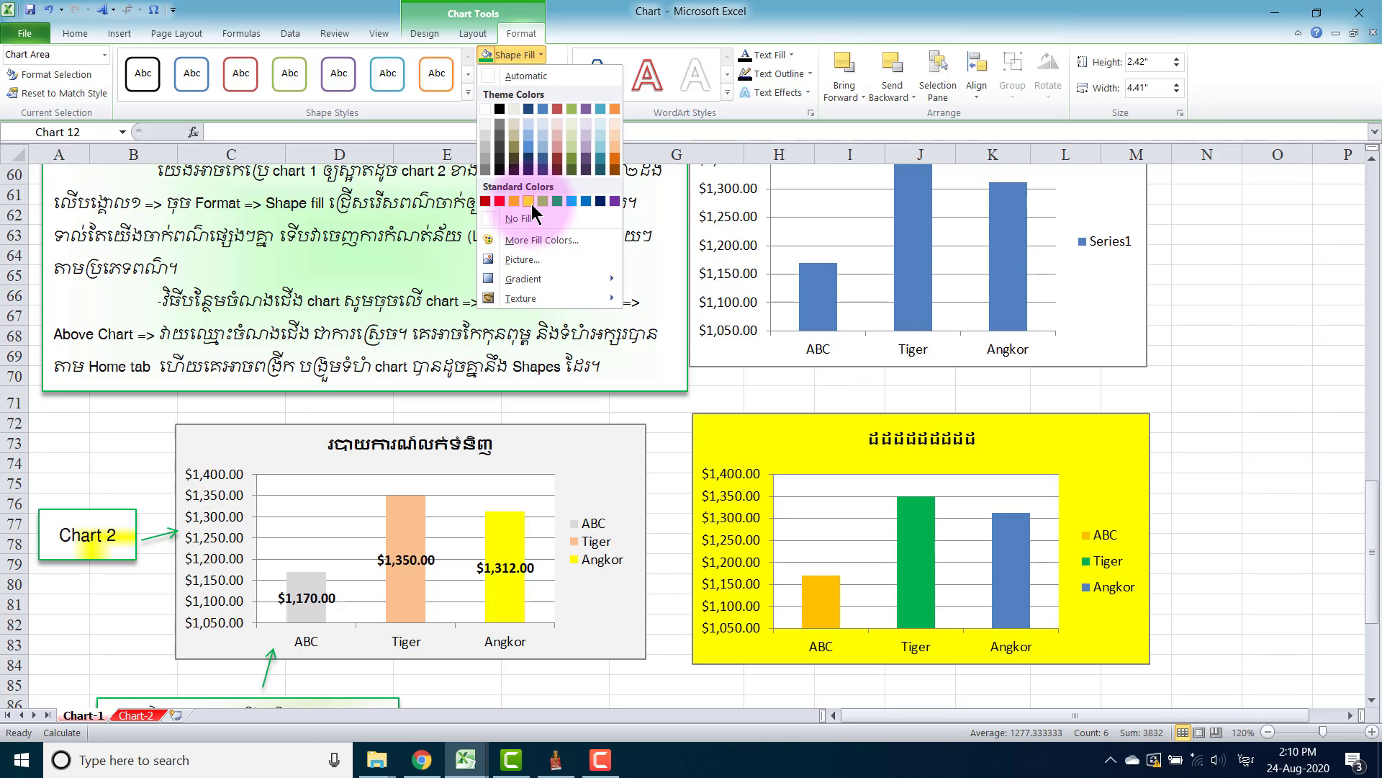
{"action": "left_click", "coordinate": [545, 127]}
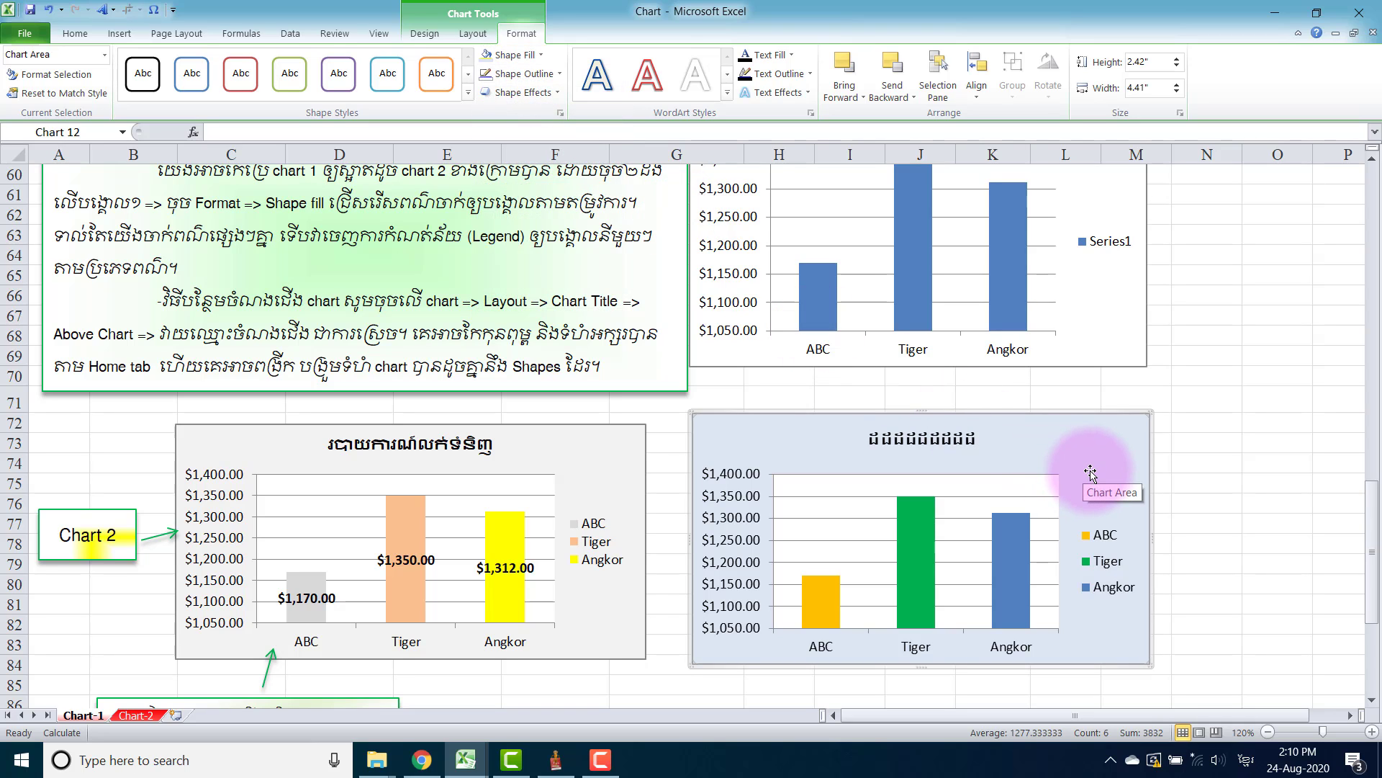
{"action": "scroll", "coordinate": [1091, 472], "scroll_direction": "down", "scroll_amount": 1}
{"action": "scroll", "coordinate": [1091, 473], "scroll_direction": "down", "scroll_amount": 1}
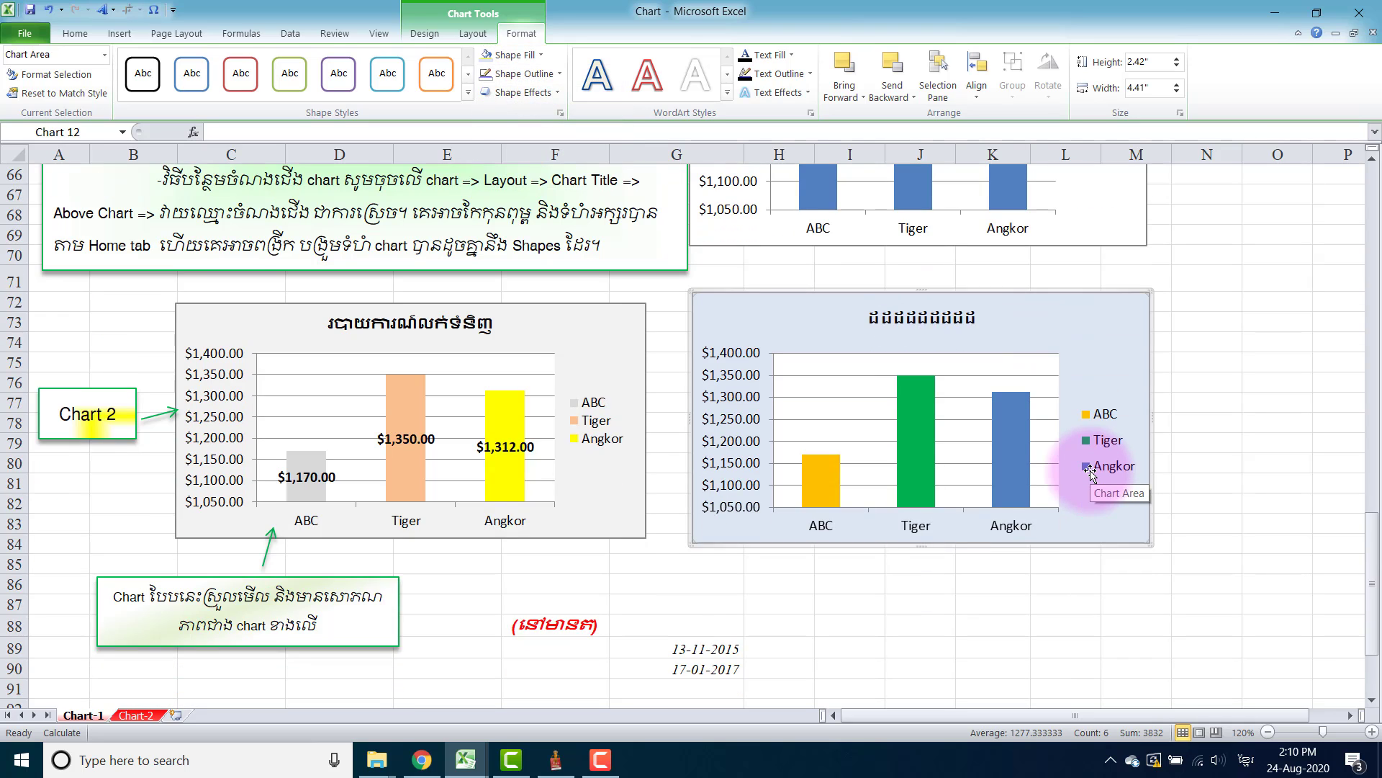
{"action": "scroll", "coordinate": [1091, 473], "scroll_direction": "down", "scroll_amount": 1}
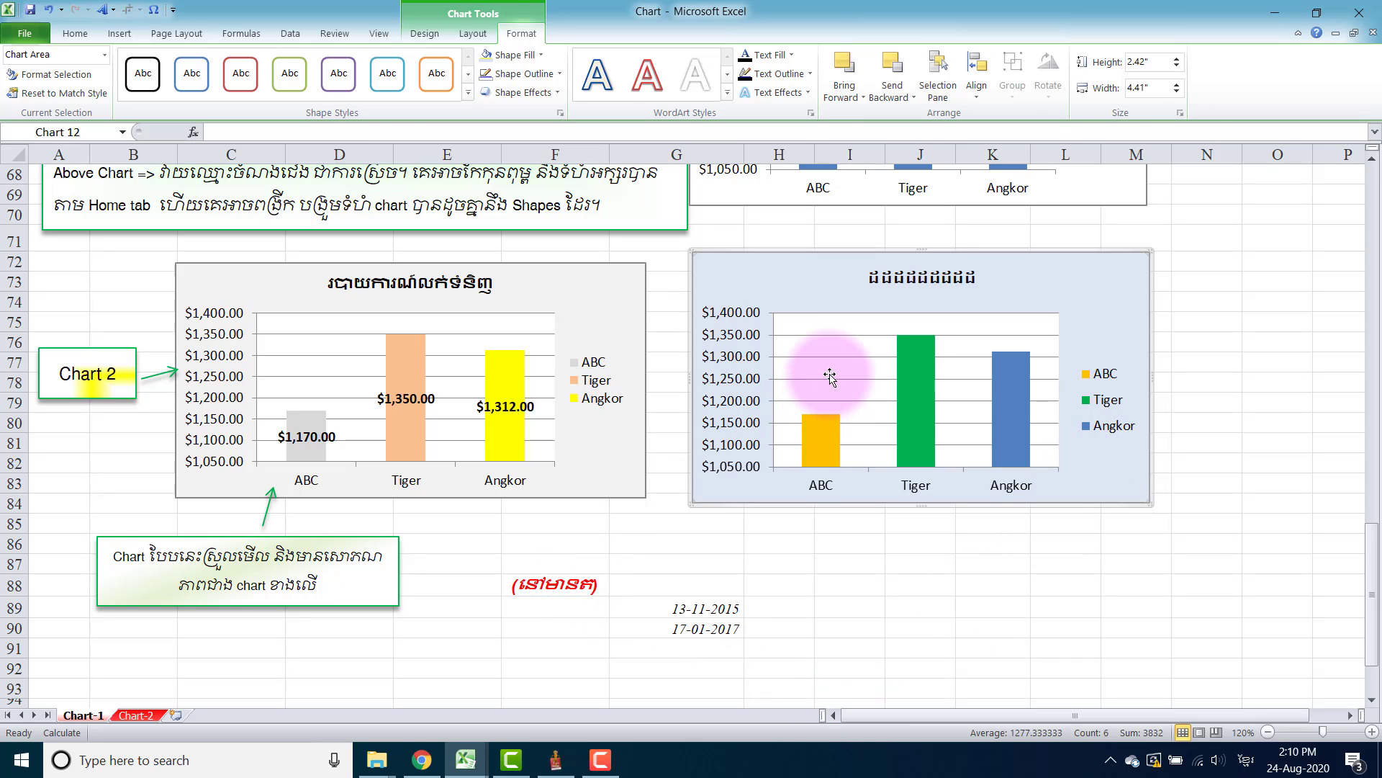
{"action": "mouse_move", "coordinate": [822, 440]}
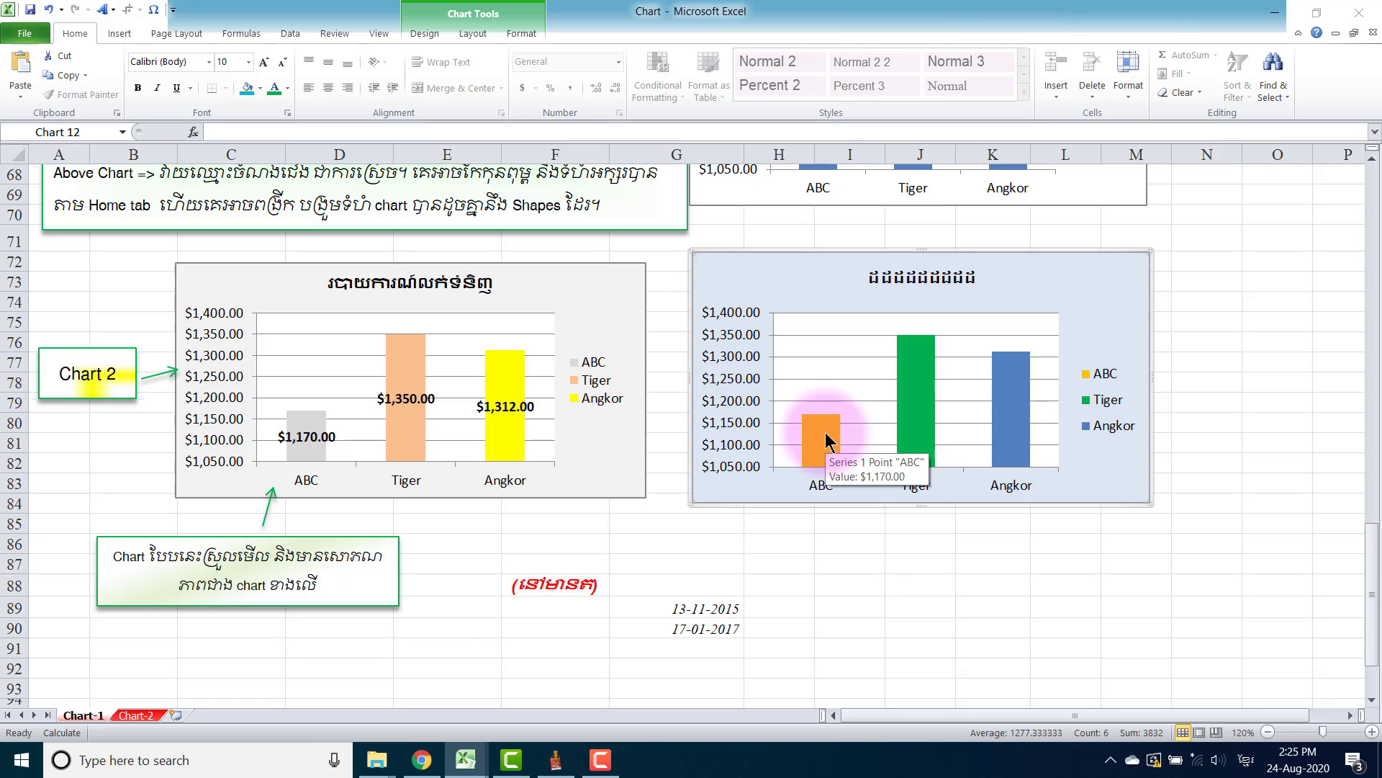
Add data labels to the right chart's series and make them bold and black
{"action": "left_click", "coordinate": [828, 441]}
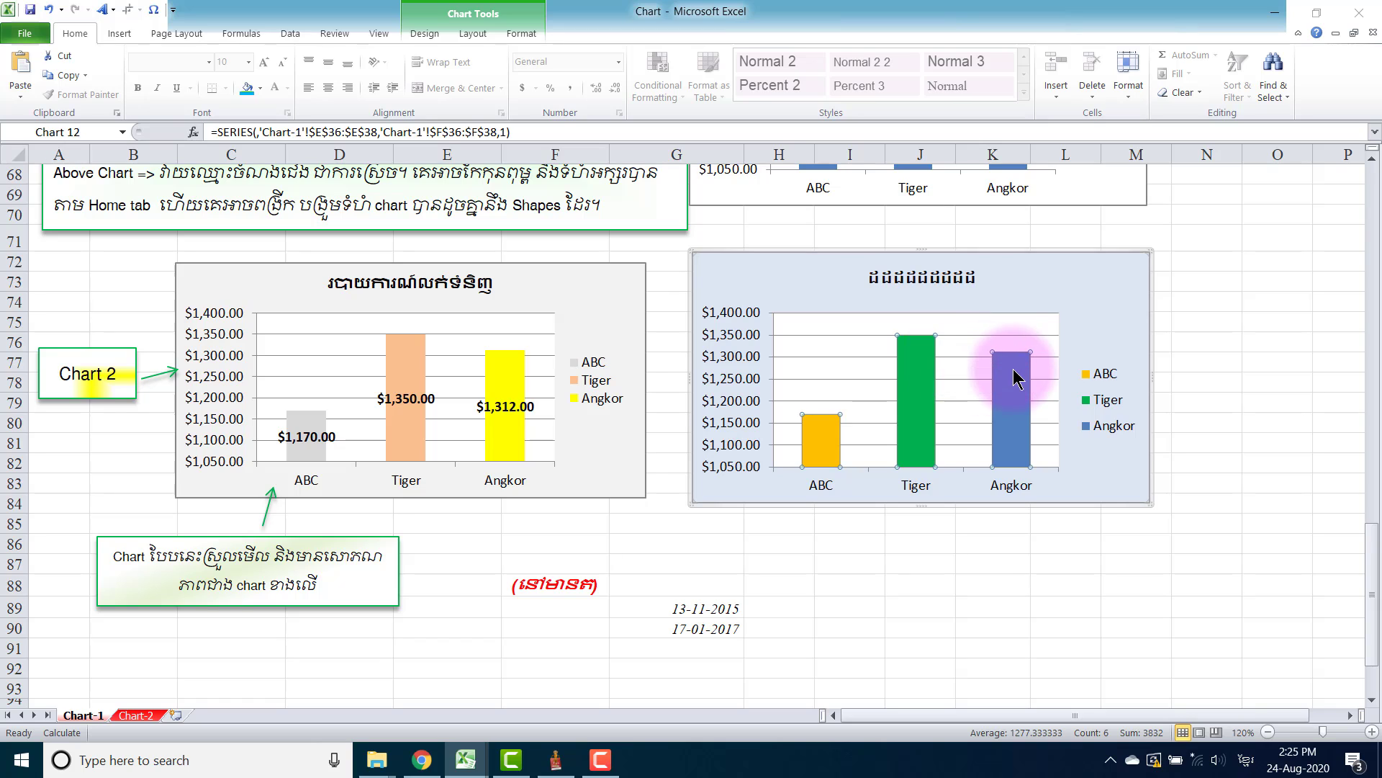
{"action": "right_click", "coordinate": [828, 441]}
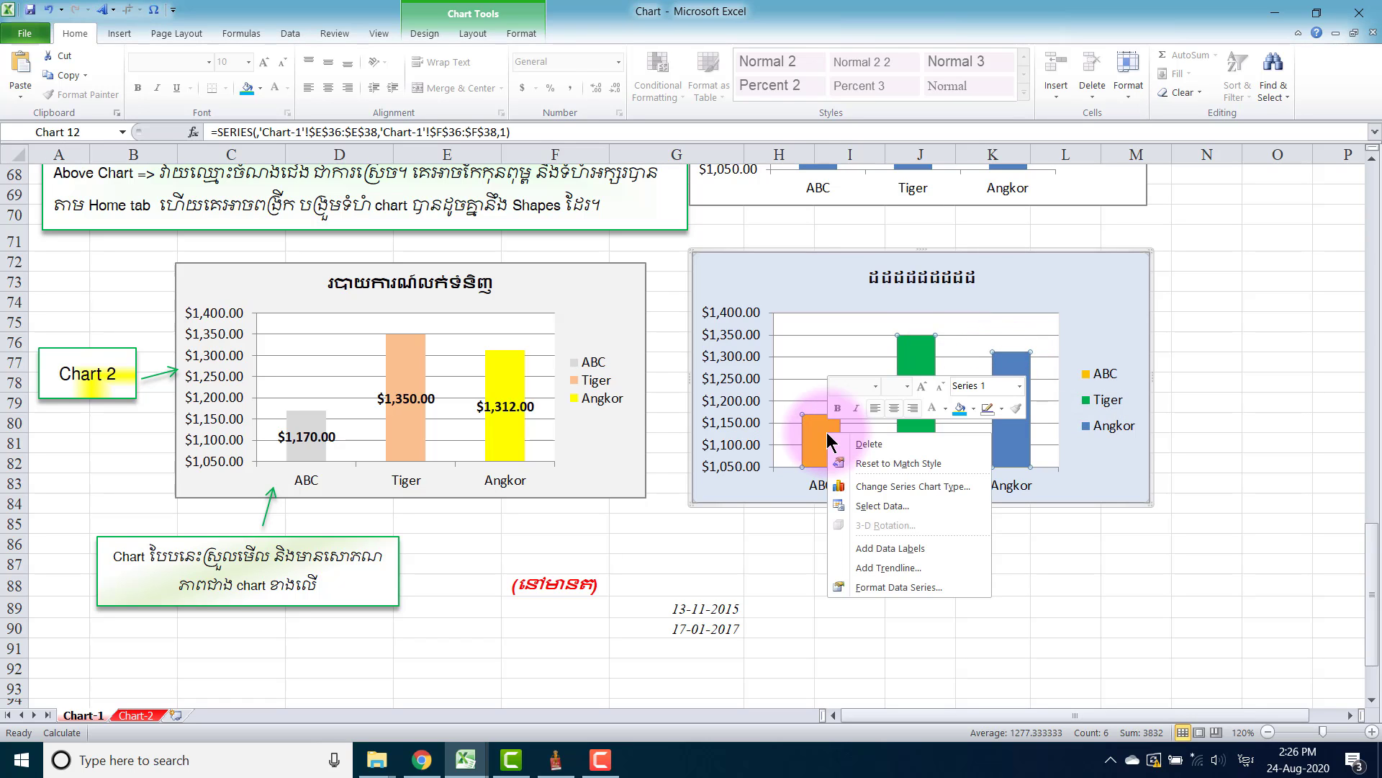
{"action": "left_click", "coordinate": [883, 548]}
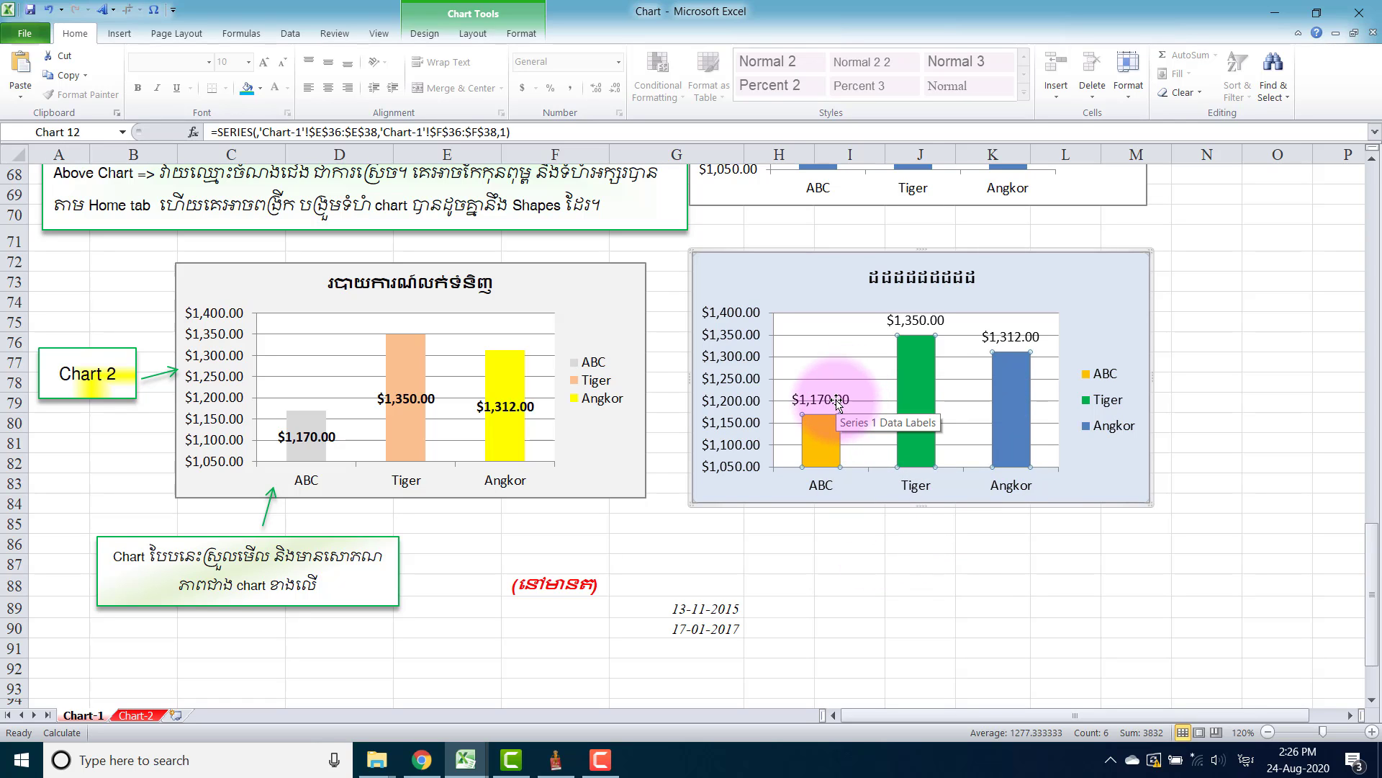
{"action": "left_click", "coordinate": [836, 403]}
{"action": "right_click", "coordinate": [835, 401]}
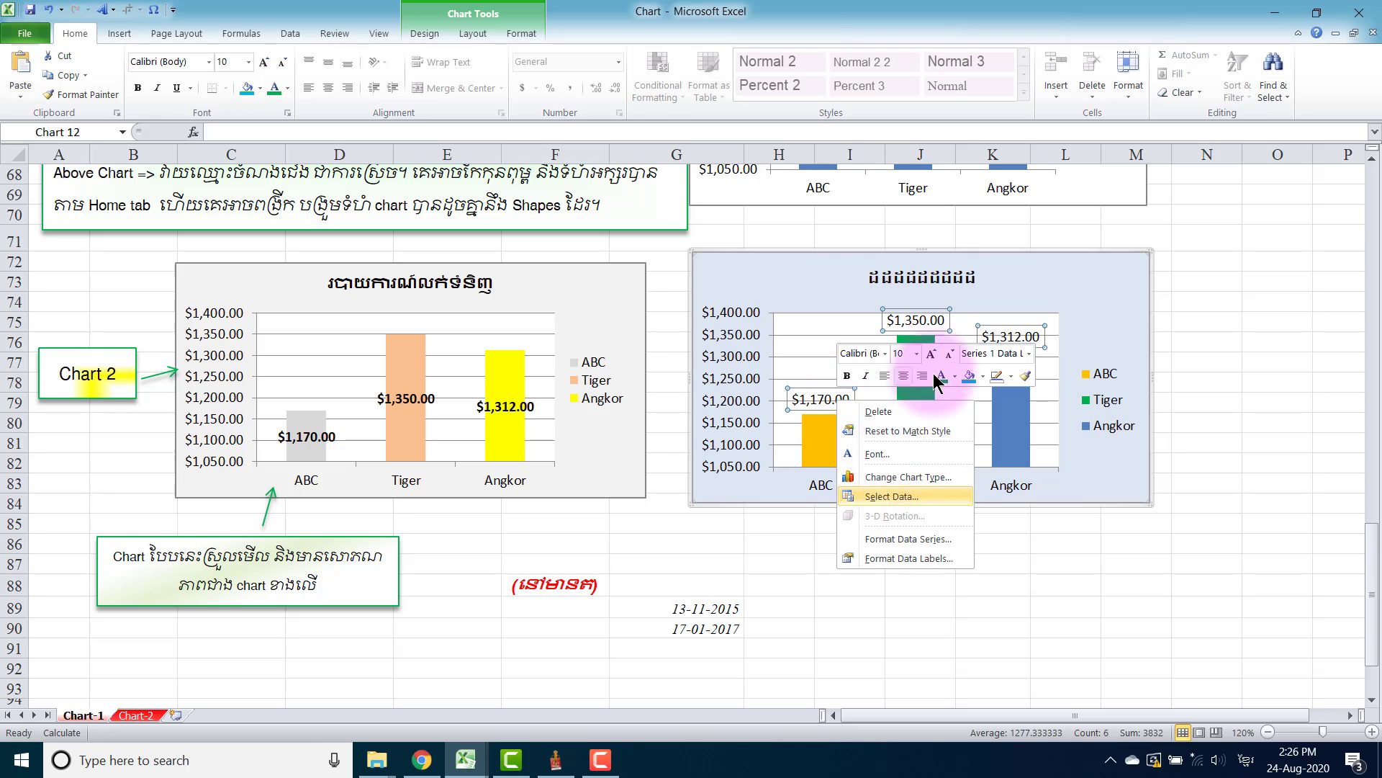
{"action": "left_click", "coordinate": [941, 376]}
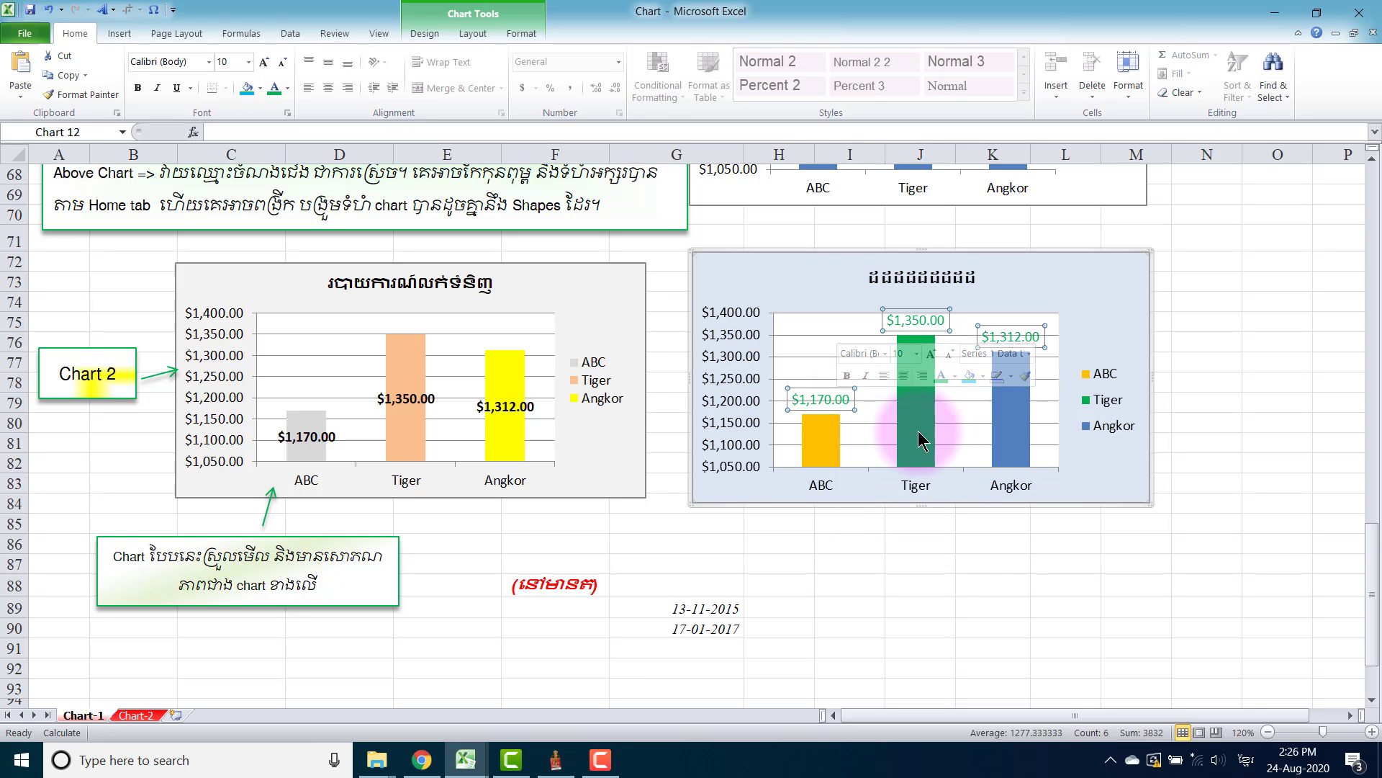
{"action": "right_click", "coordinate": [839, 406]}
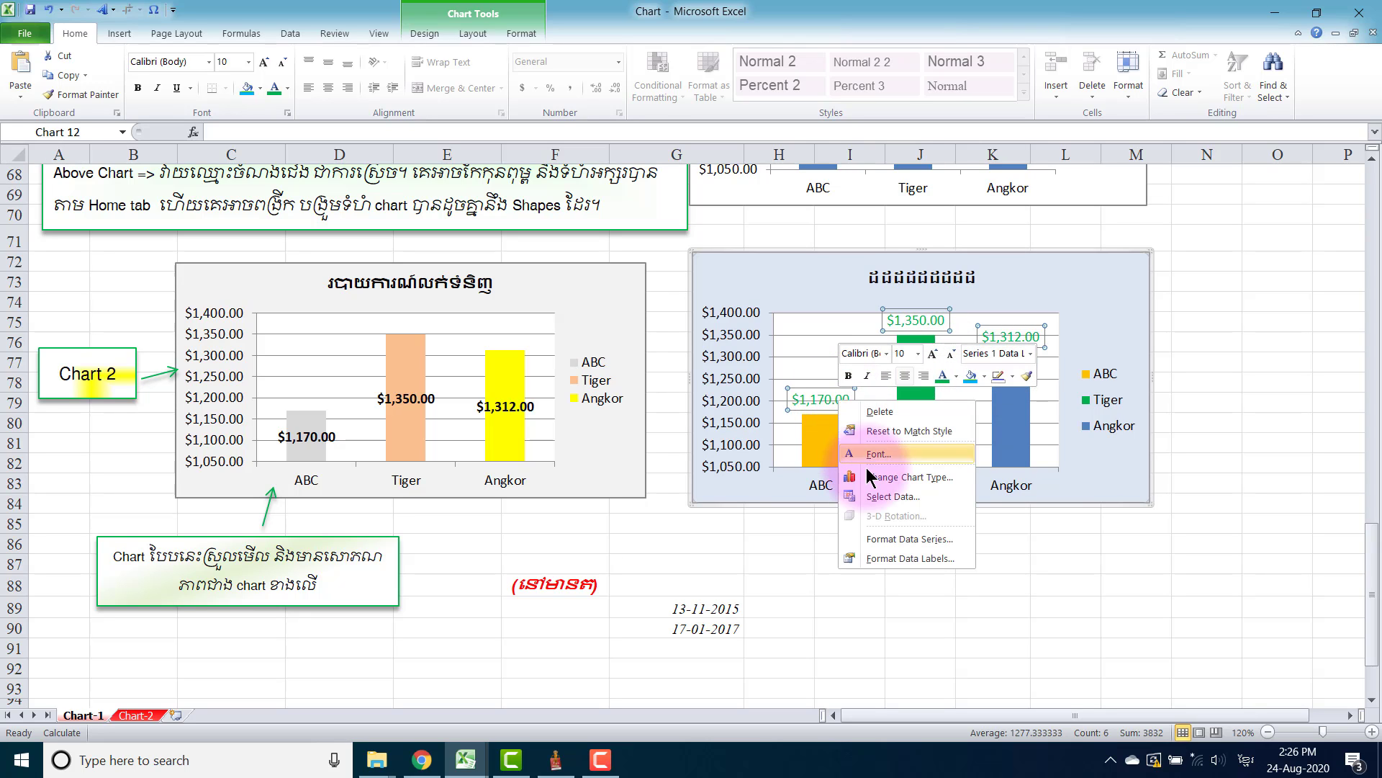
{"action": "left_click", "coordinate": [956, 376]}
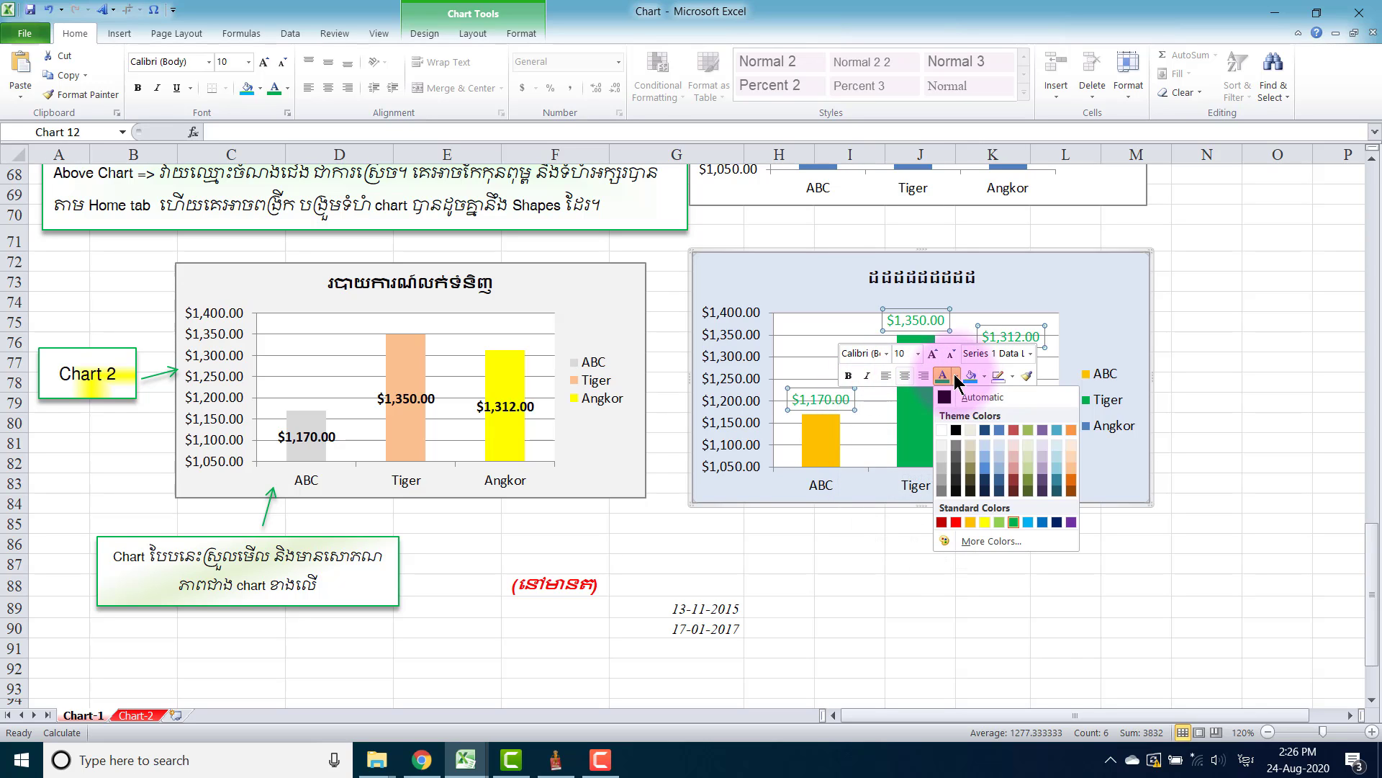
{"action": "left_click", "coordinate": [956, 429]}
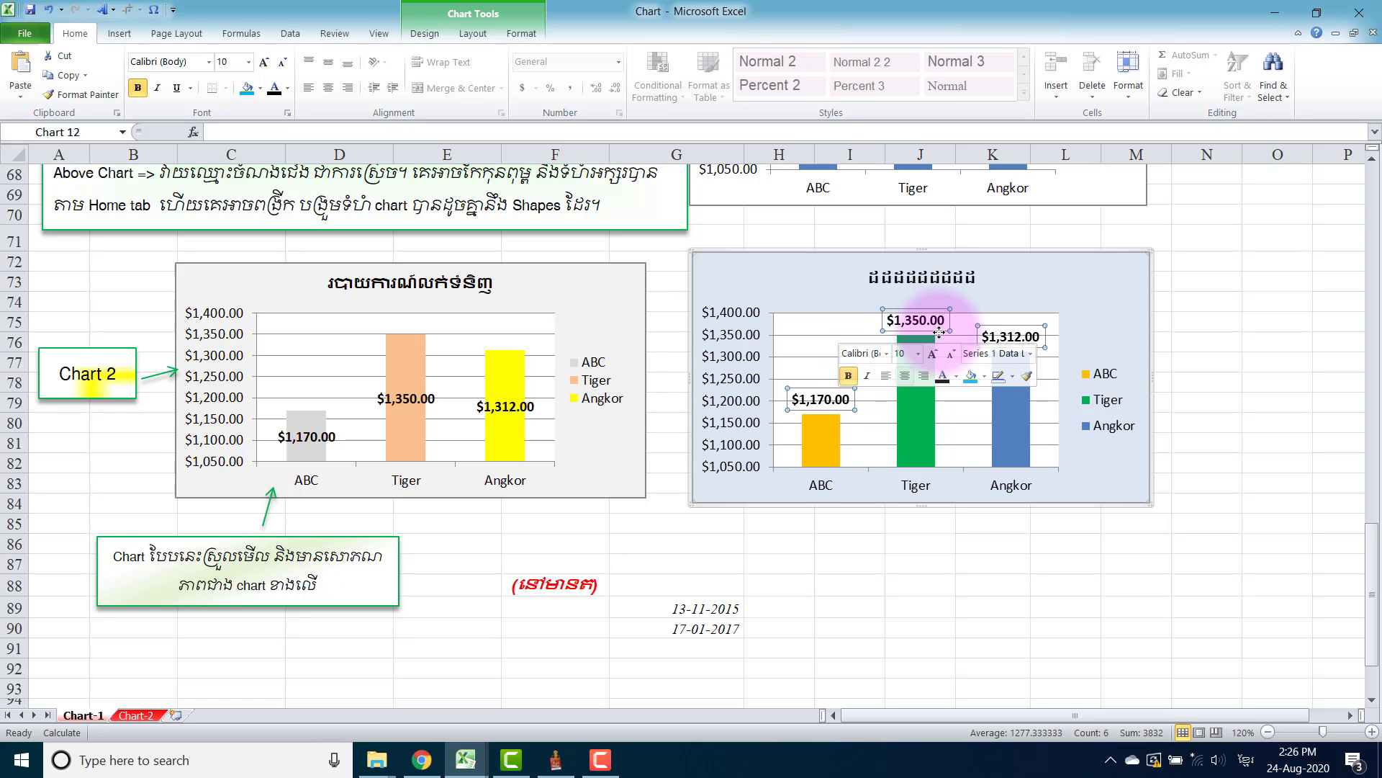
Move the $1,350.00, $1,170.00 and $1,312.00 labels down inside their bars
{"action": "left_click_drag", "start_coordinate": [940, 332], "coordinate": [937, 391]}
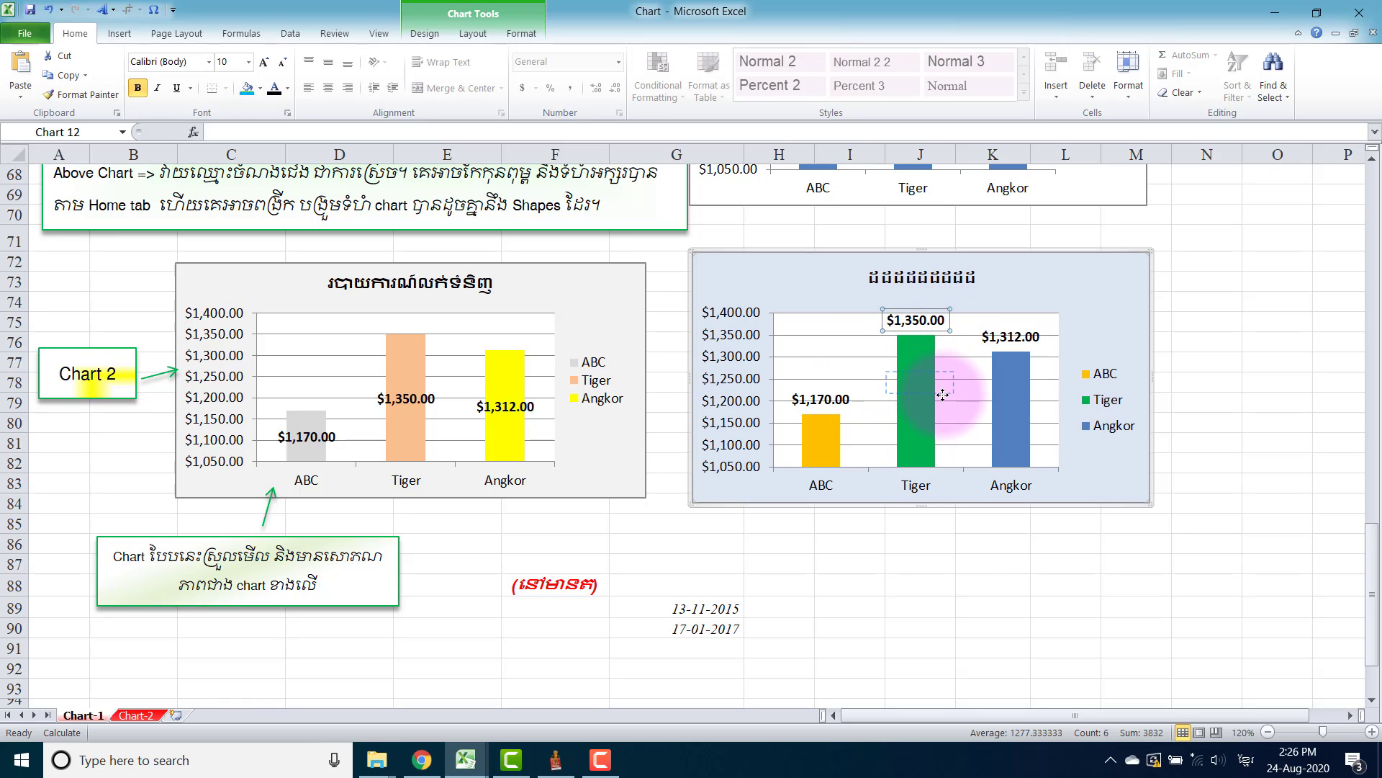
{"action": "left_click", "coordinate": [842, 396]}
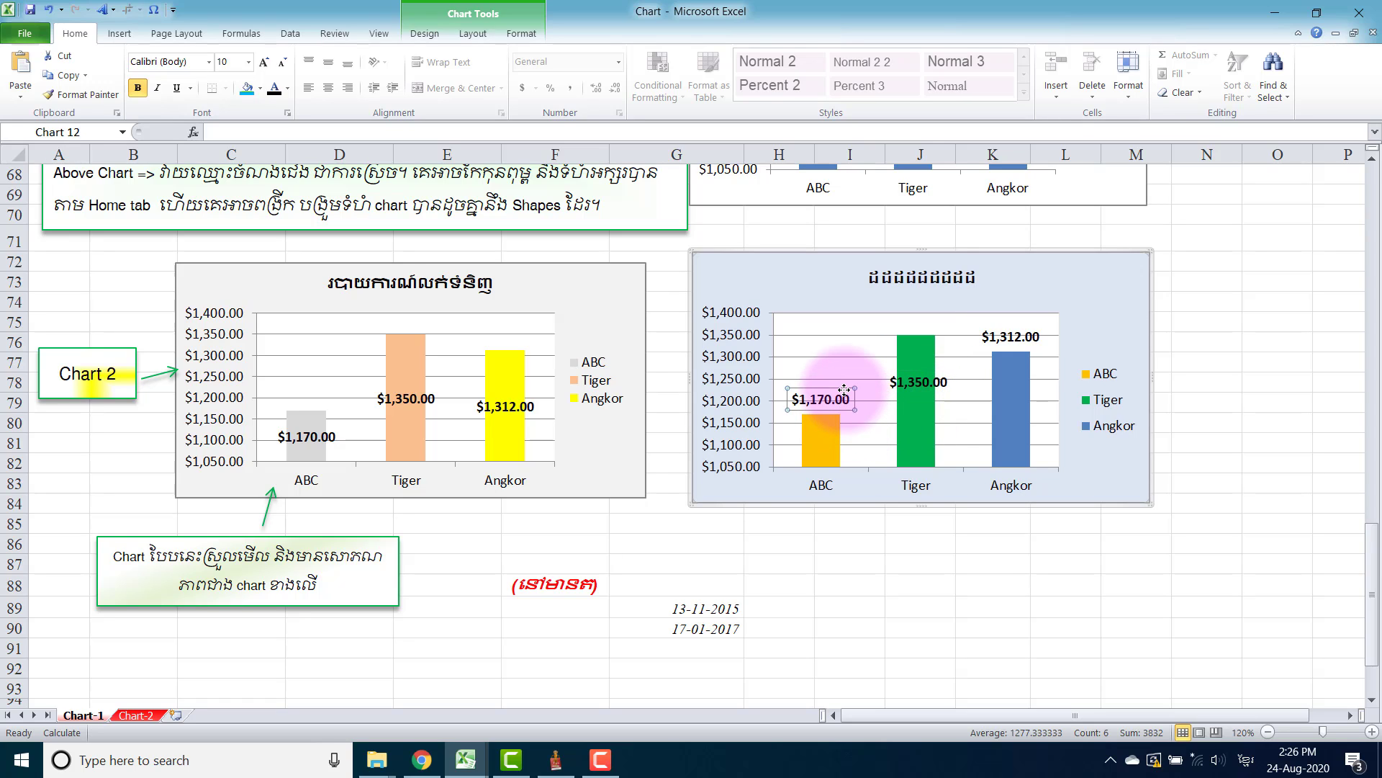
{"action": "left_click_drag", "start_coordinate": [845, 390], "coordinate": [845, 430]}
{"action": "left_click", "coordinate": [1028, 338]}
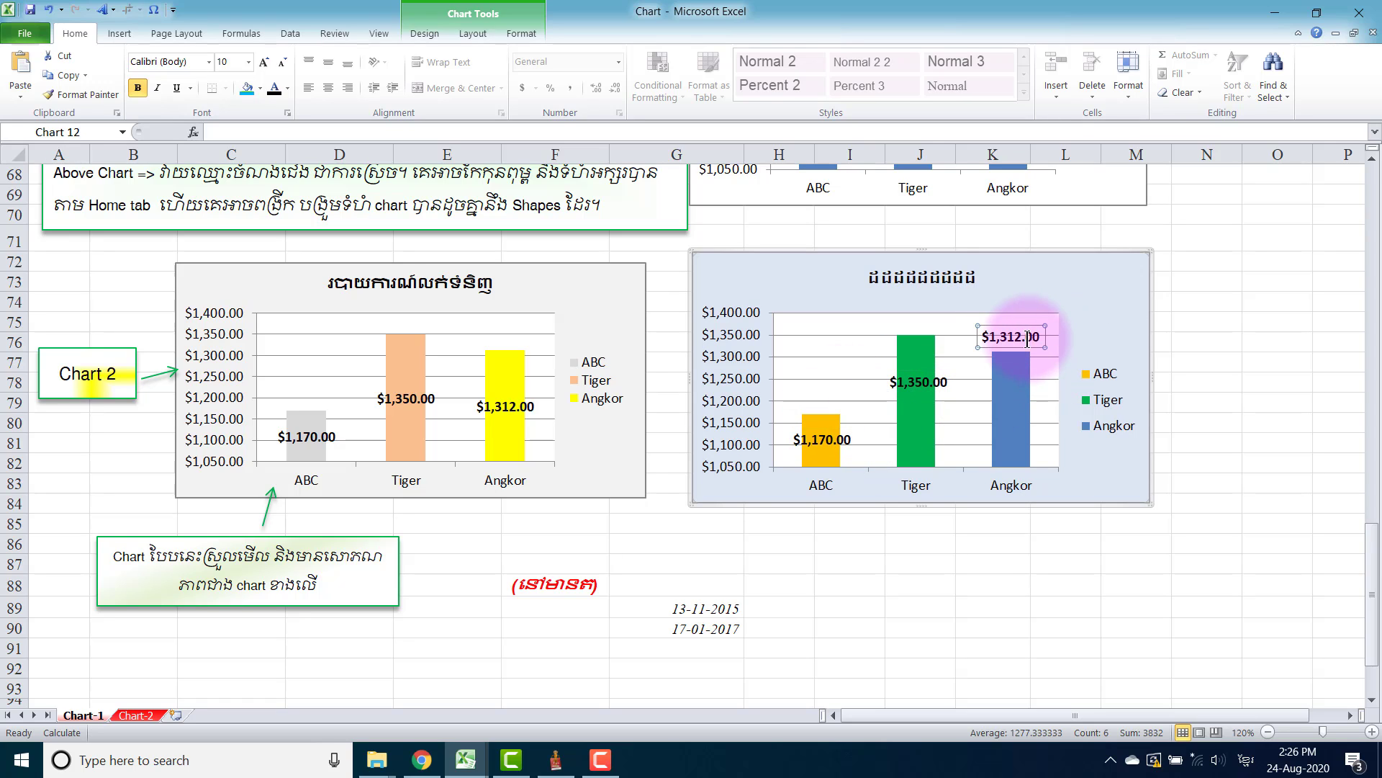
{"action": "left_click_drag", "start_coordinate": [1031, 328], "coordinate": [1032, 386]}
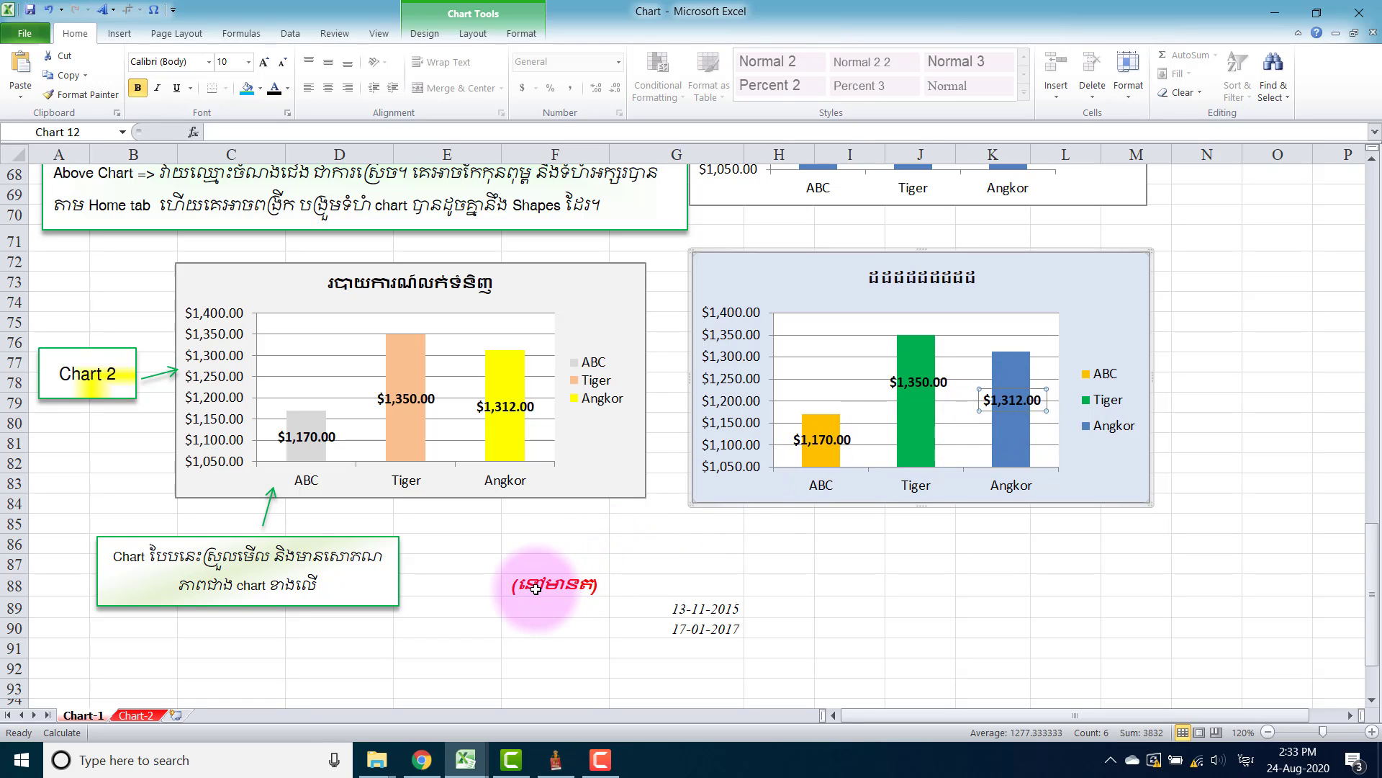
On the Chart-2 sheet, review the B18:F23 table and D23's SUM formula
{"action": "left_click", "coordinate": [137, 715]}
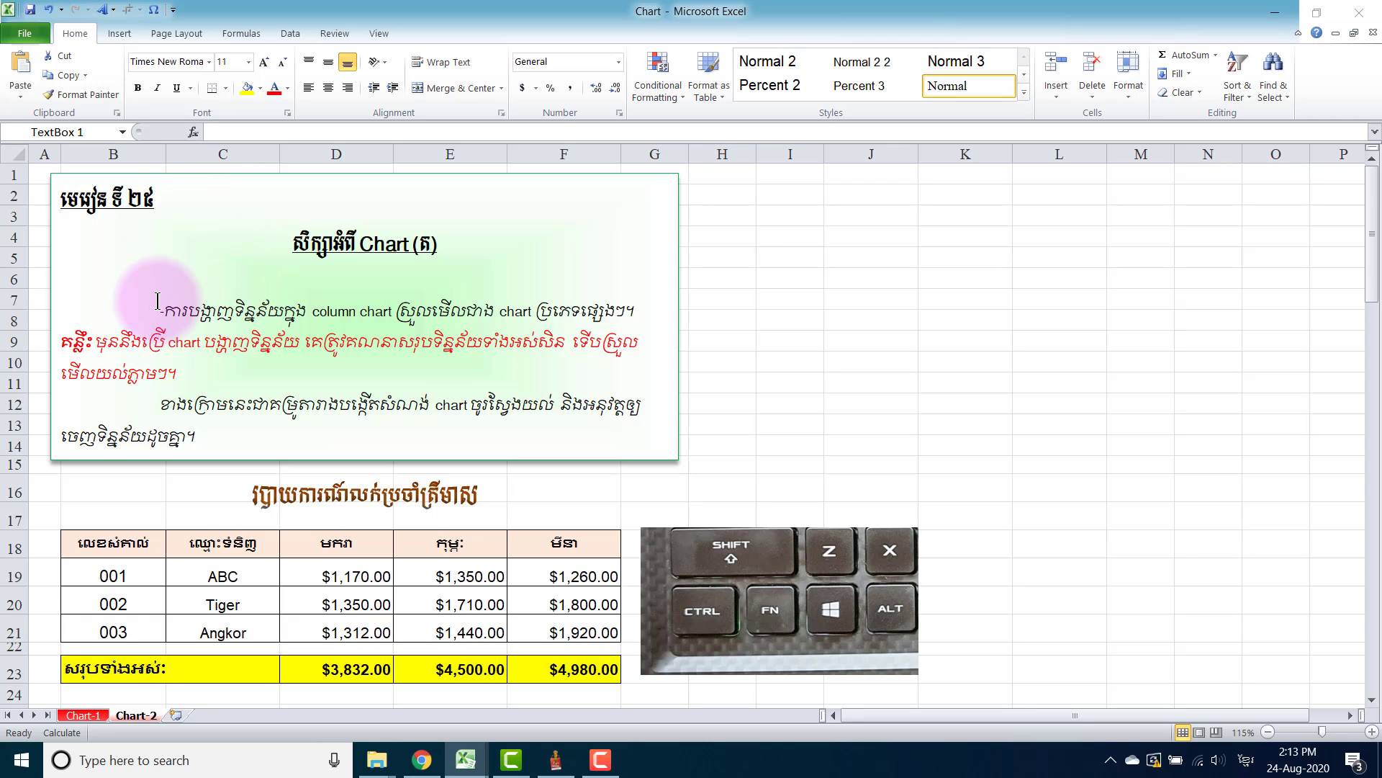
{"action": "left_click_drag", "start_coordinate": [158, 301], "coordinate": [228, 431]}
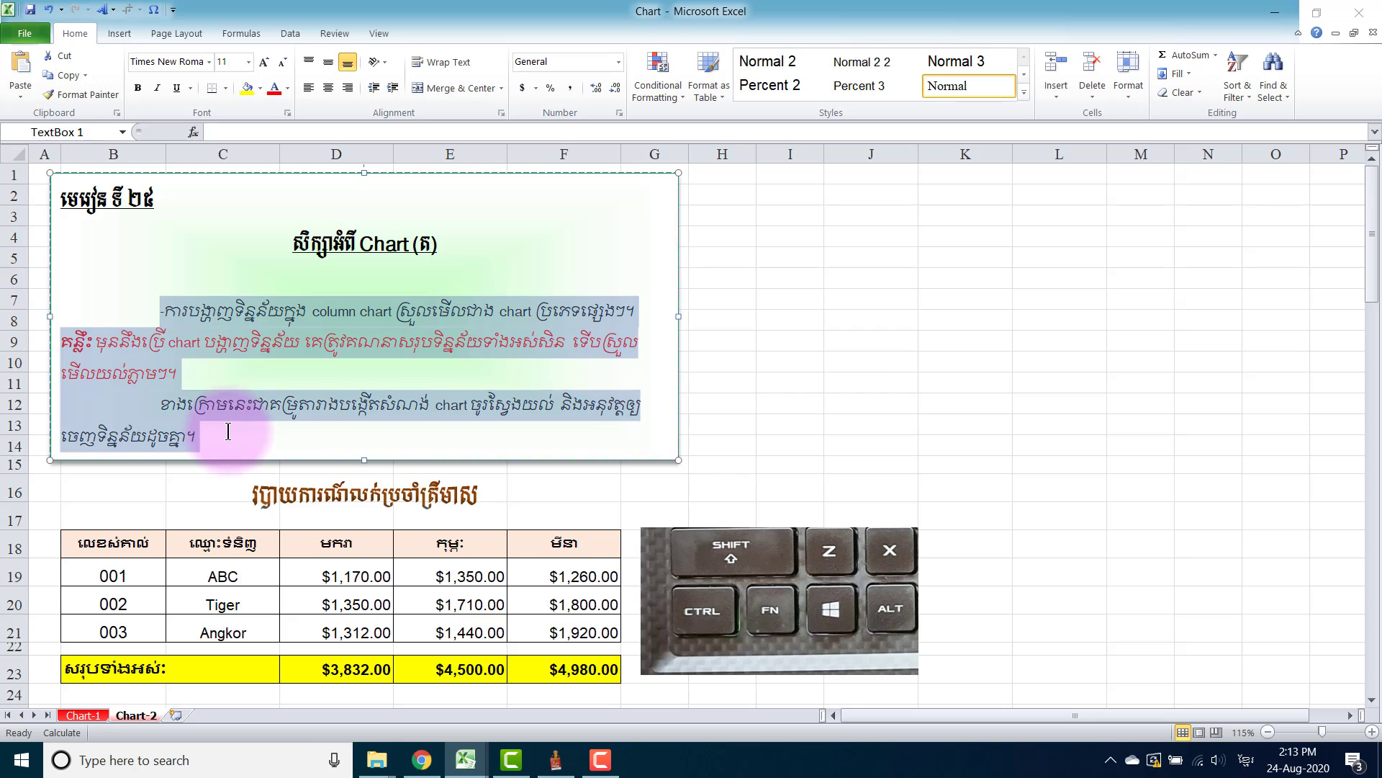
{"action": "left_click", "coordinate": [416, 558]}
{"action": "scroll", "coordinate": [425, 569], "scroll_direction": "down", "scroll_amount": 3}
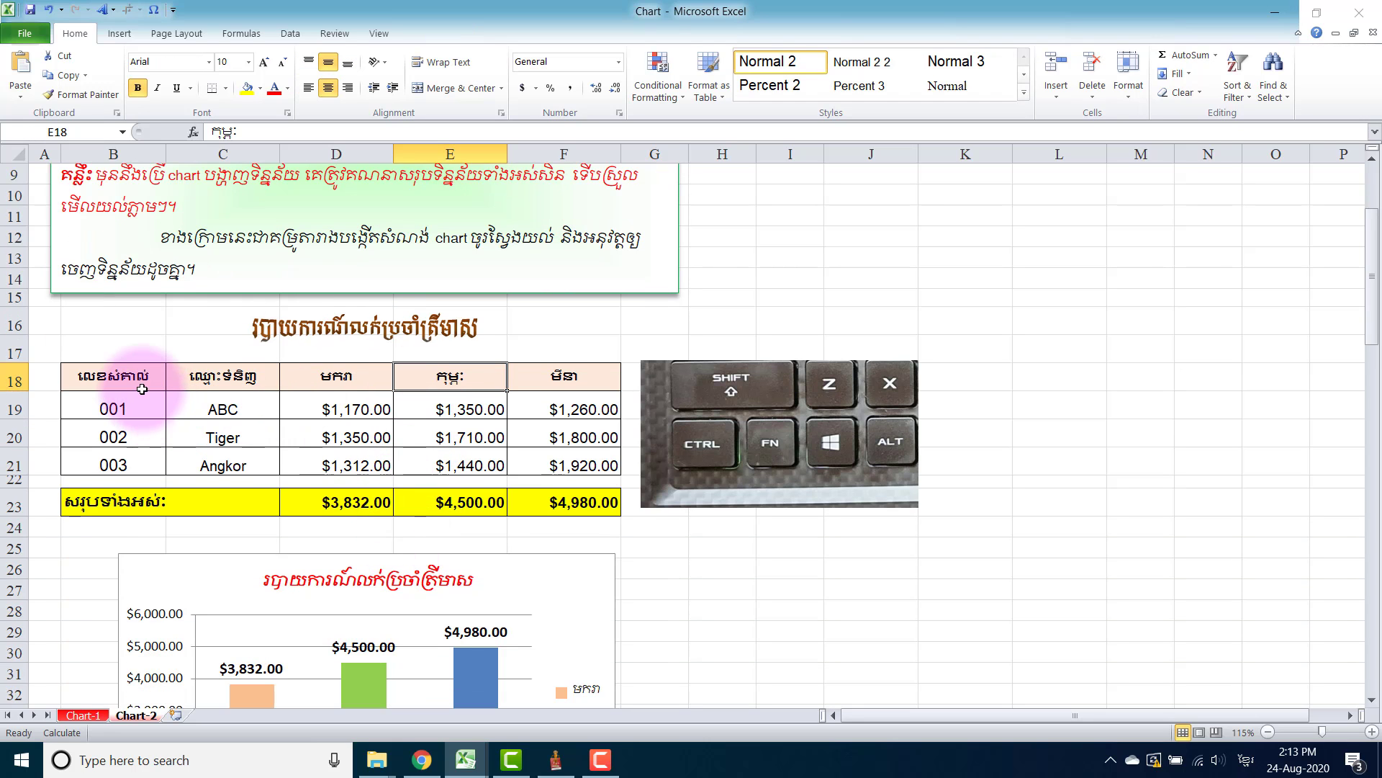
{"action": "left_click_drag", "start_coordinate": [135, 375], "coordinate": [550, 495]}
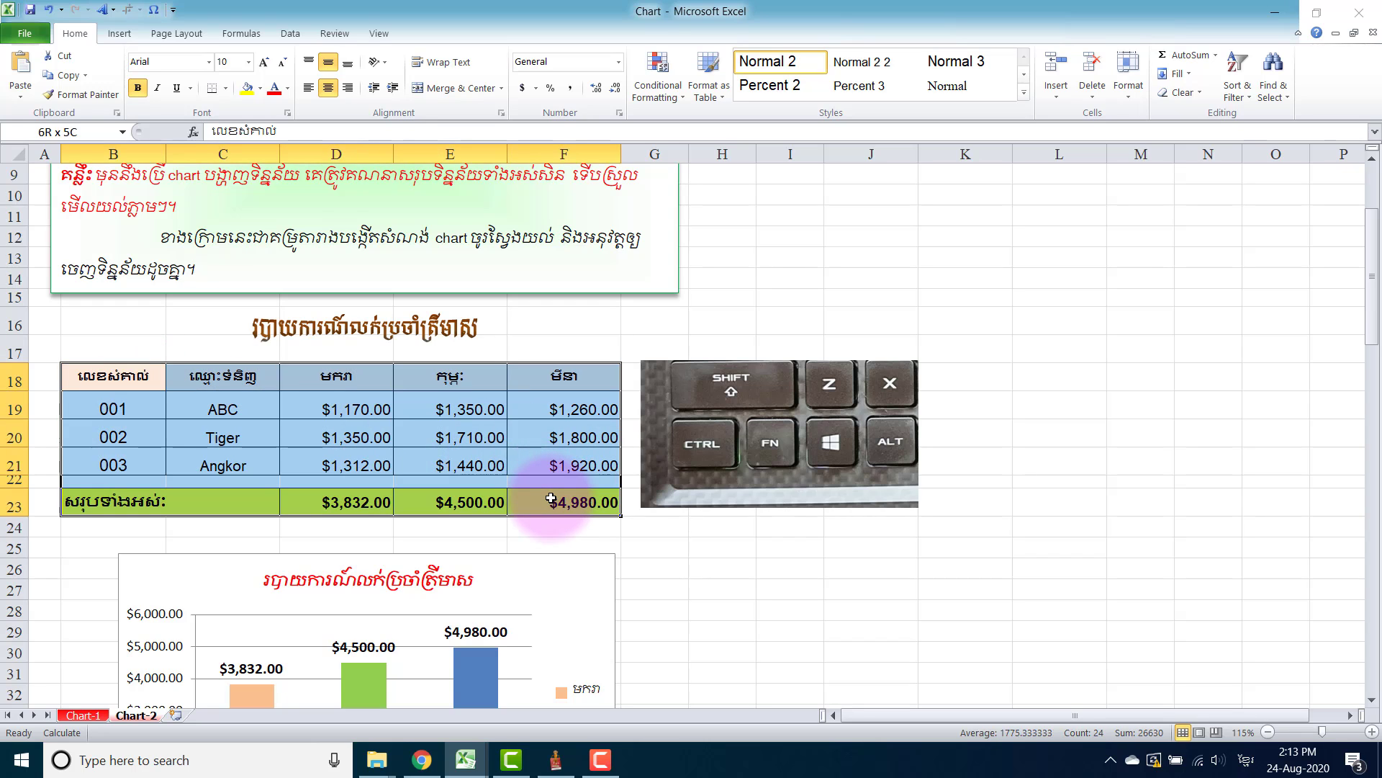
{"action": "left_click", "coordinate": [585, 546]}
{"action": "scroll", "coordinate": [584, 540], "scroll_direction": "down", "scroll_amount": 1}
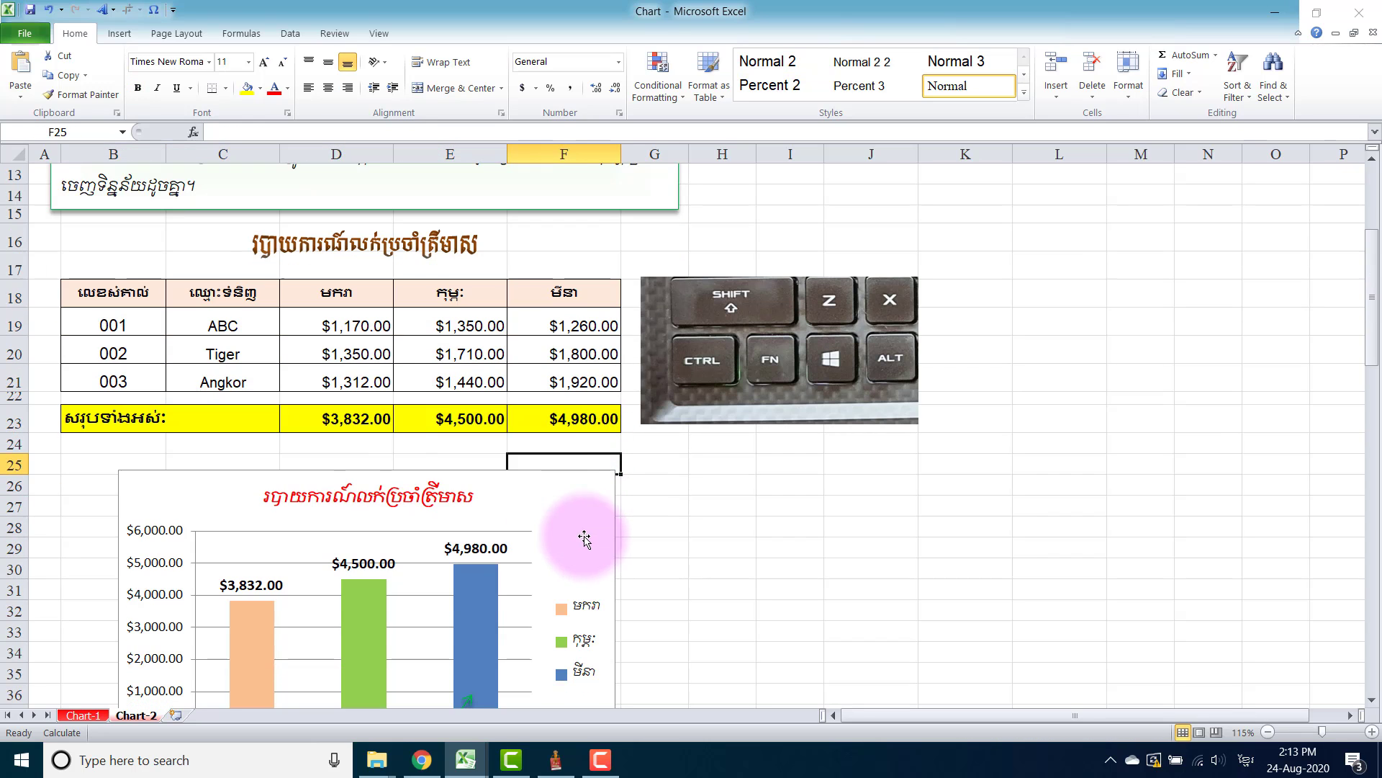
{"action": "left_click", "coordinate": [357, 422]}
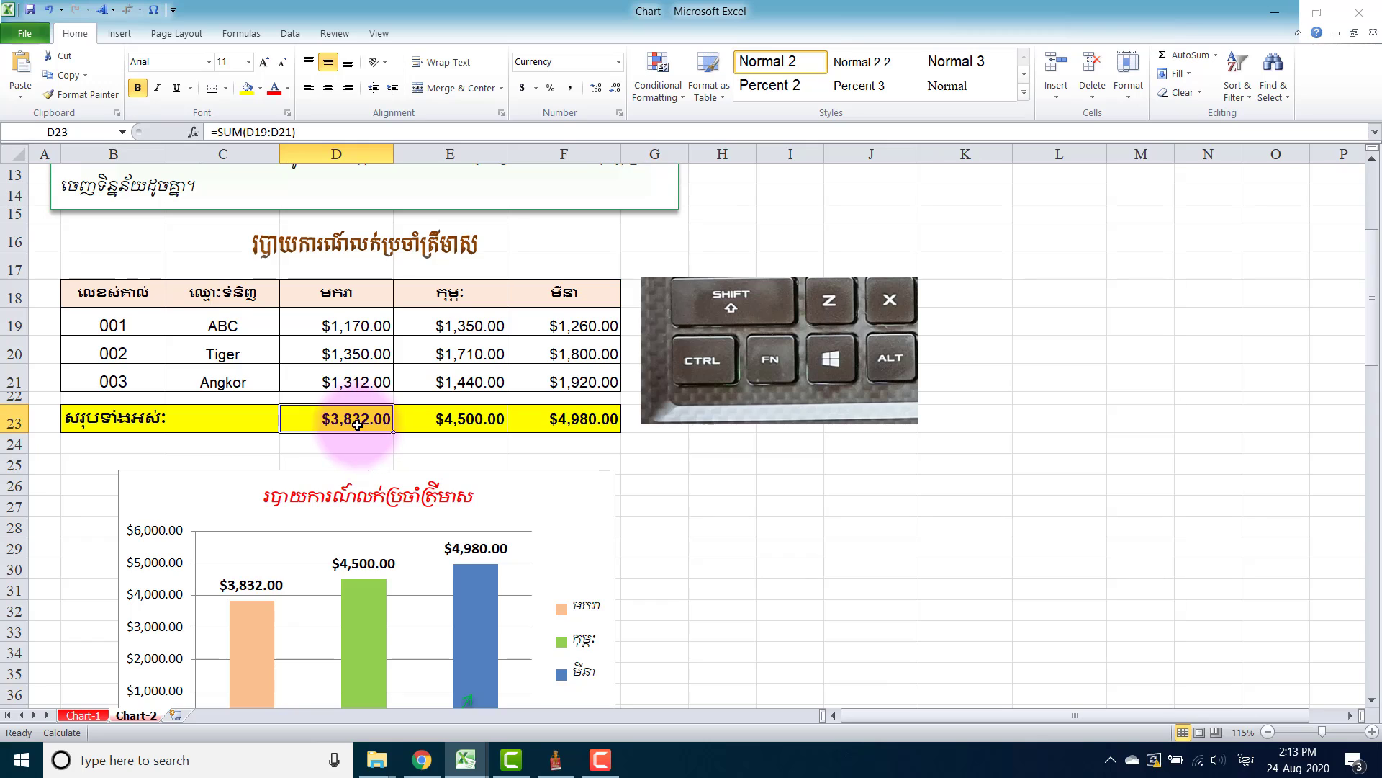
{"action": "double_click", "coordinate": [355, 420]}
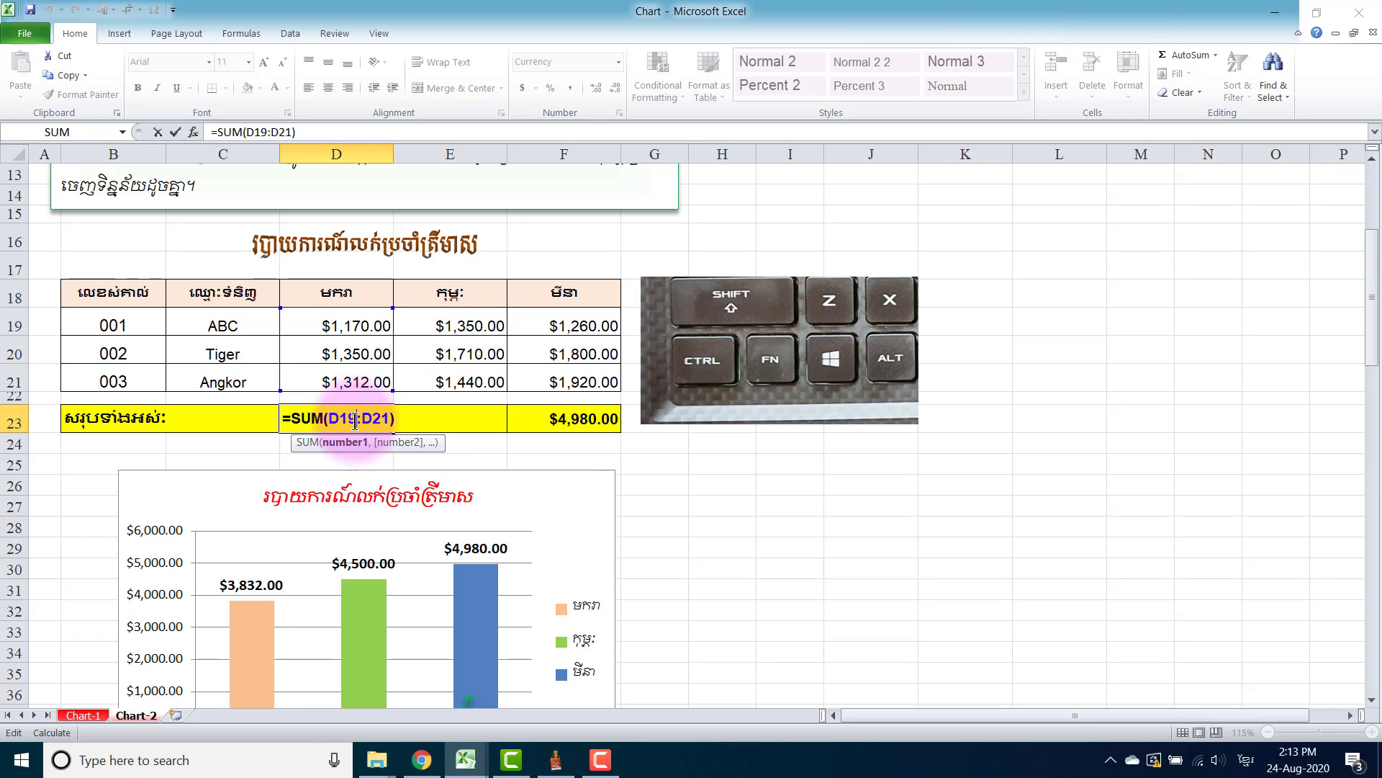
{"action": "key", "text": "Return"}
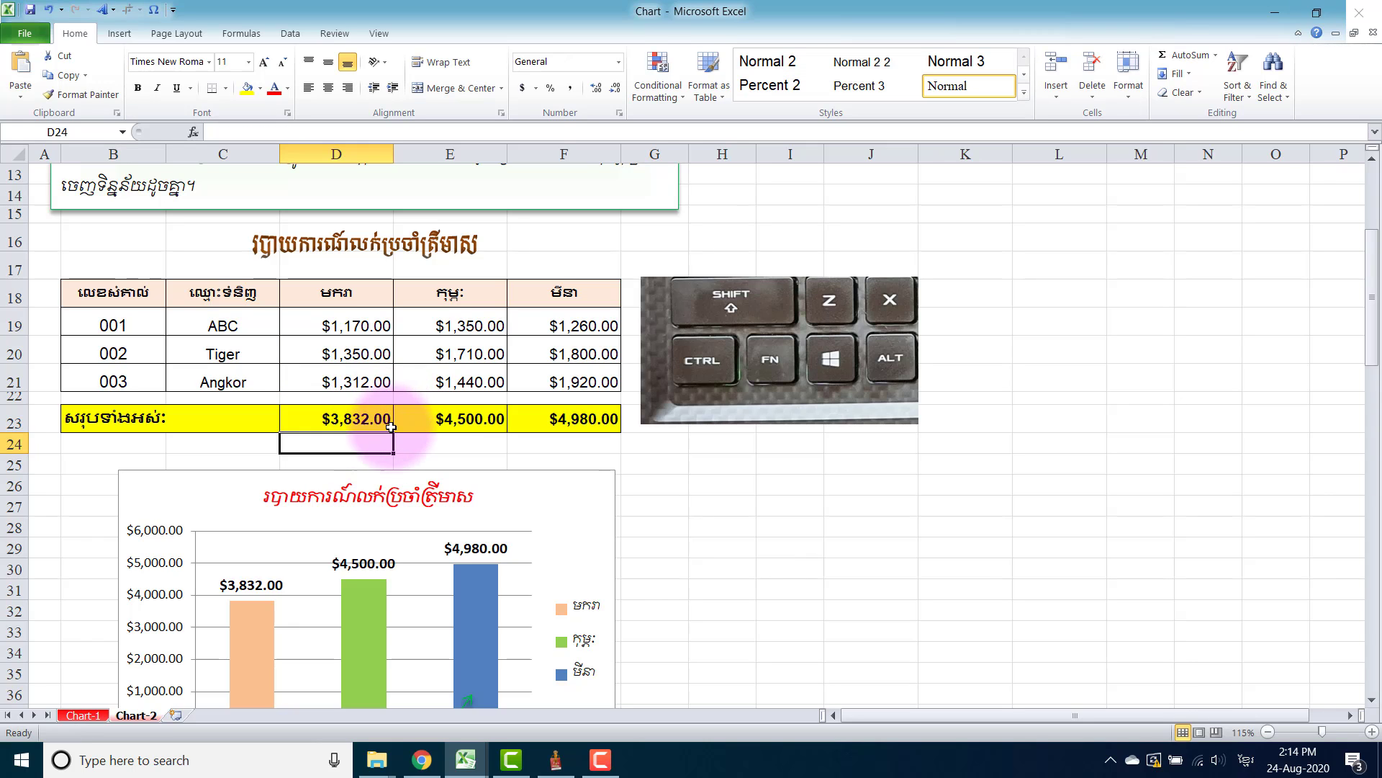
Delete the totals in D23:F23 and select D23 for a new formula
{"action": "left_click_drag", "start_coordinate": [442, 417], "coordinate": [567, 419]}
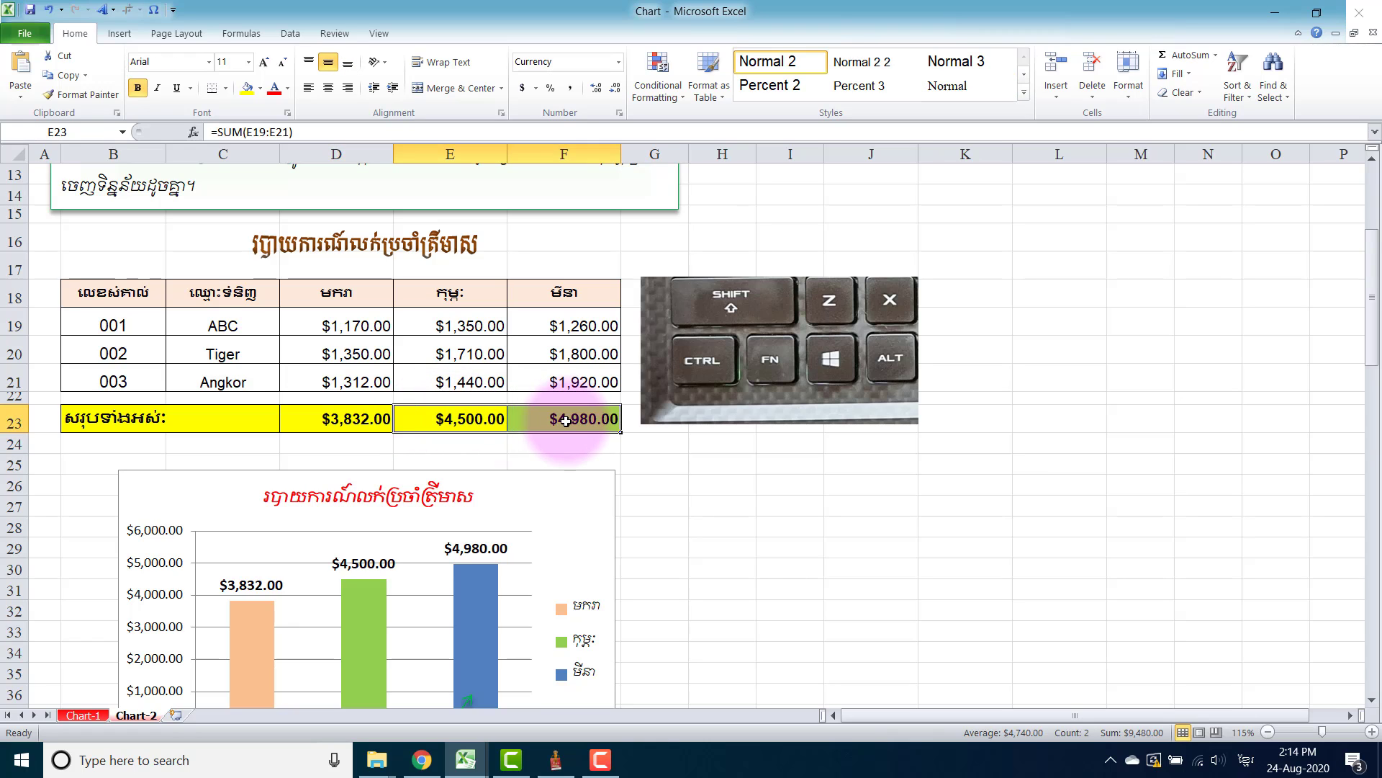
{"action": "left_click_drag", "start_coordinate": [357, 420], "coordinate": [538, 423]}
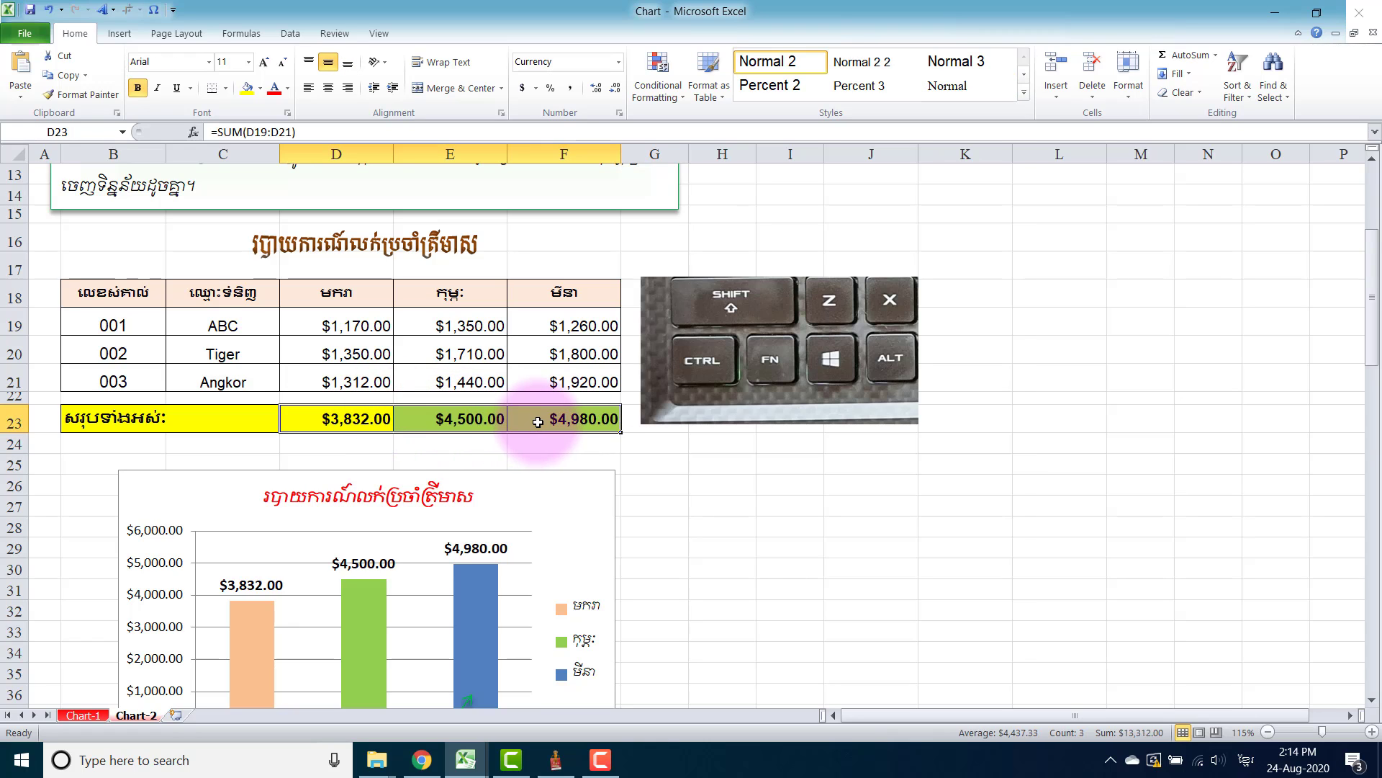
{"action": "key", "text": "Delete"}
{"action": "left_click", "coordinate": [350, 424]}
{"action": "key", "text": "super+space"}
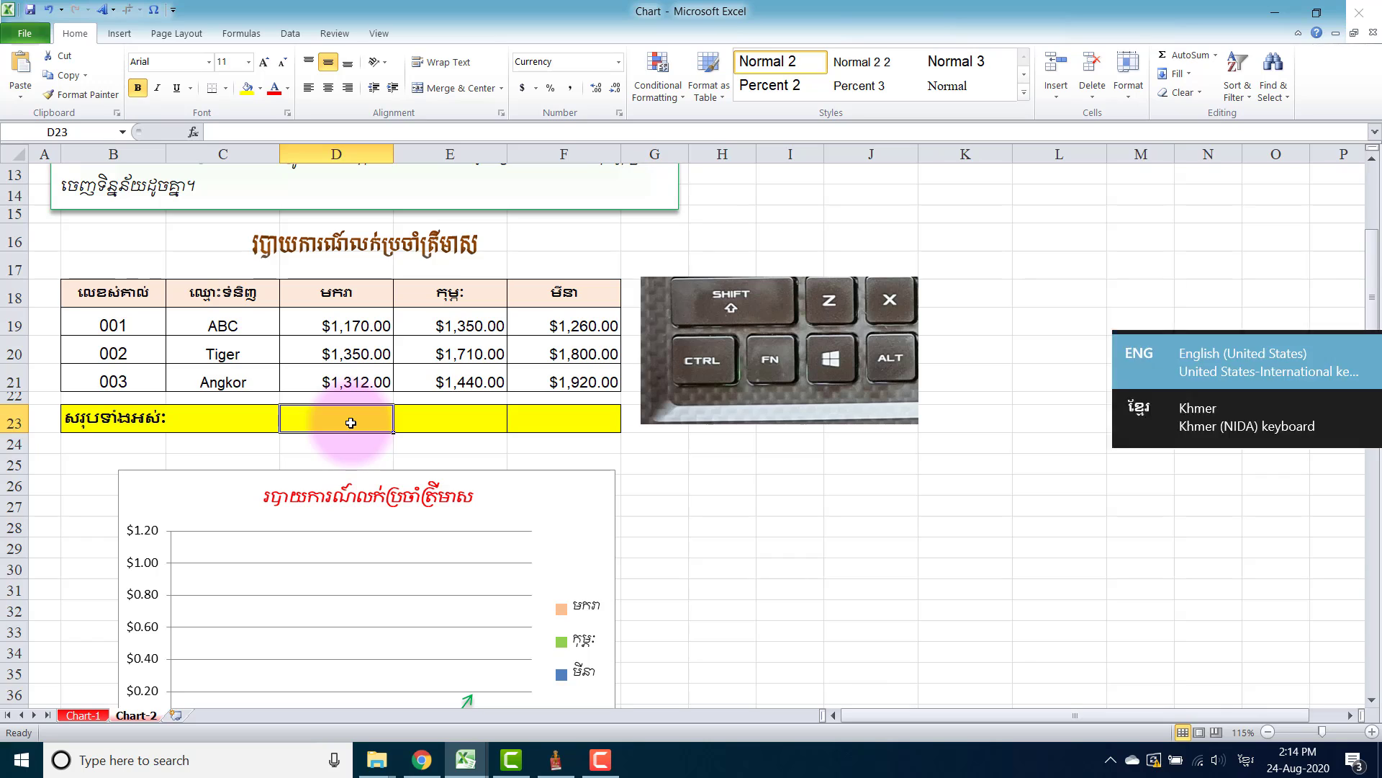
Enter =SUM(D19:D21) in D23
{"action": "type", "text": "ឲ"}
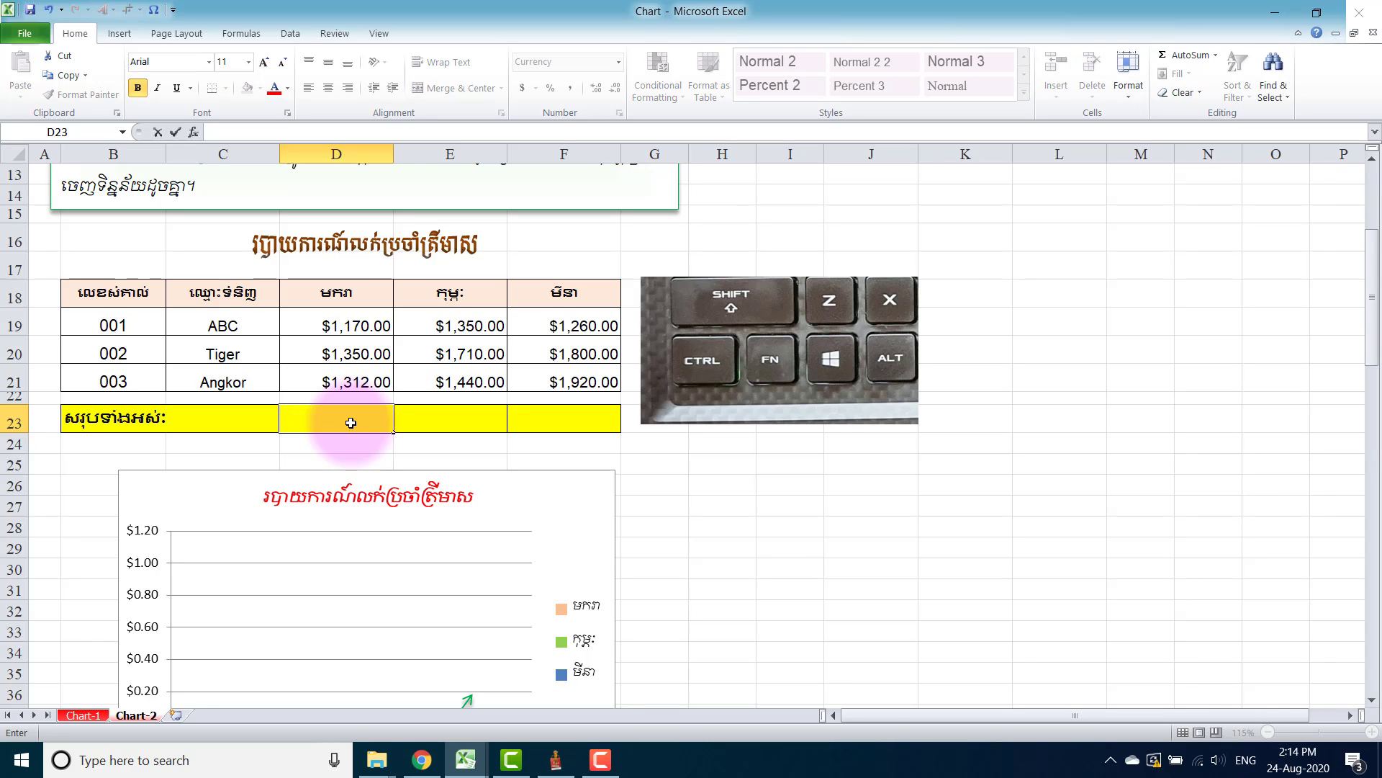
{"action": "type", "text": "=sum"}
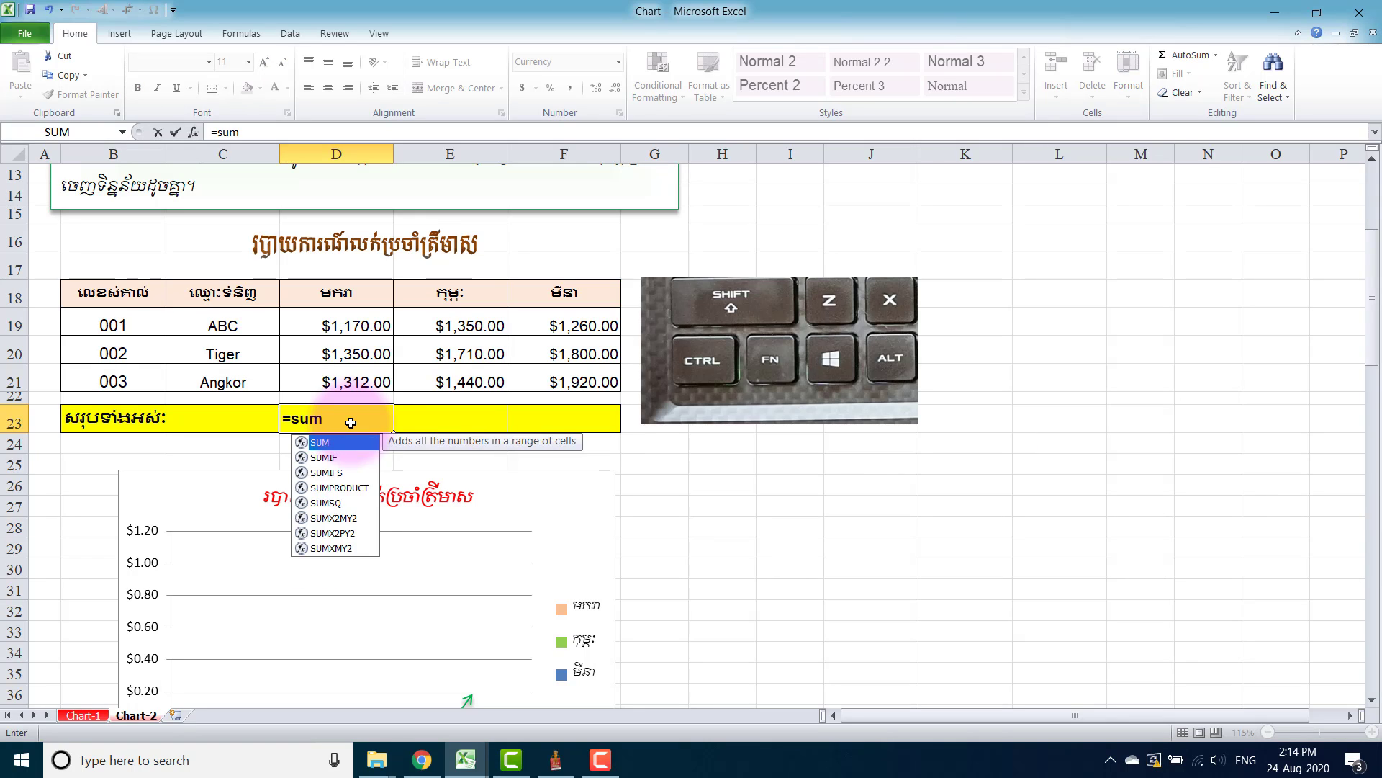
{"action": "key", "text": "Tab"}
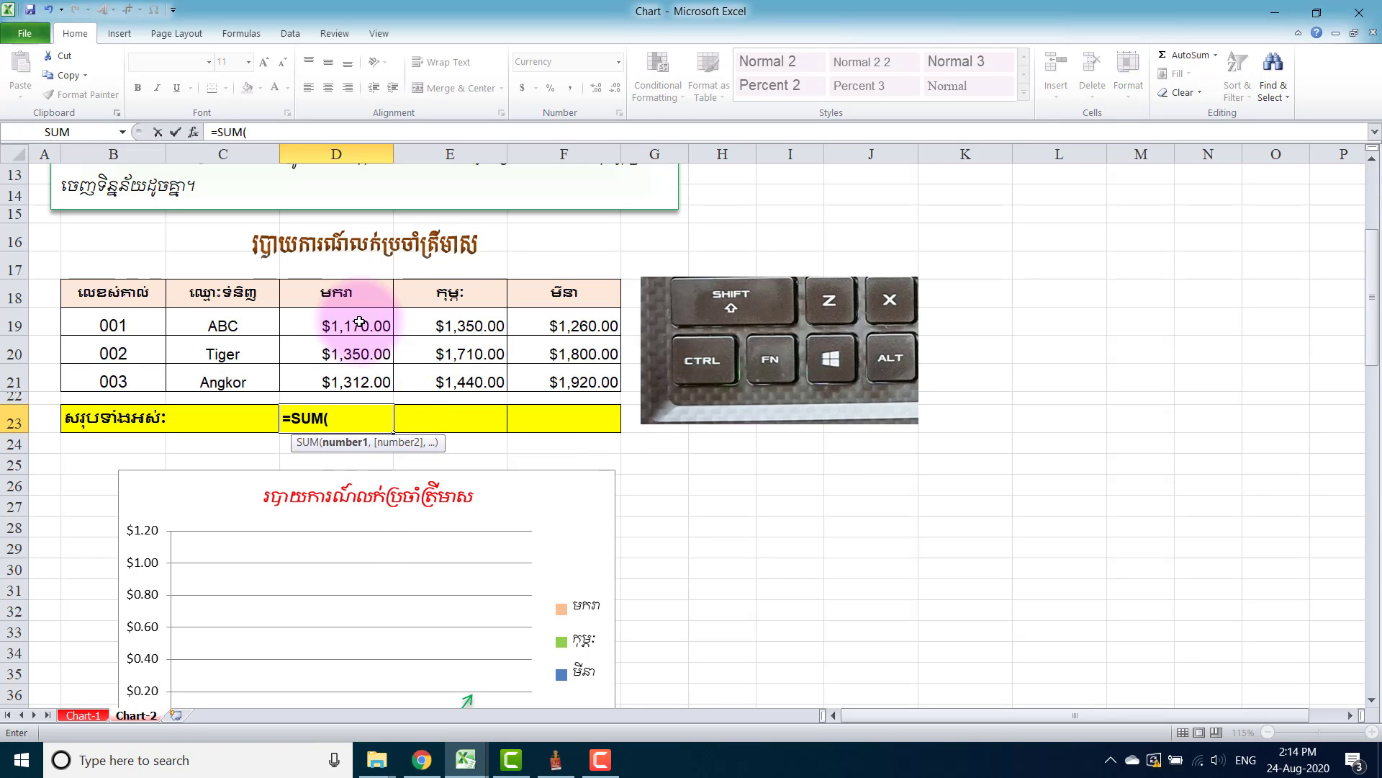
{"action": "left_click_drag", "start_coordinate": [361, 328], "coordinate": [360, 382]}
{"action": "key", "text": "Return"}
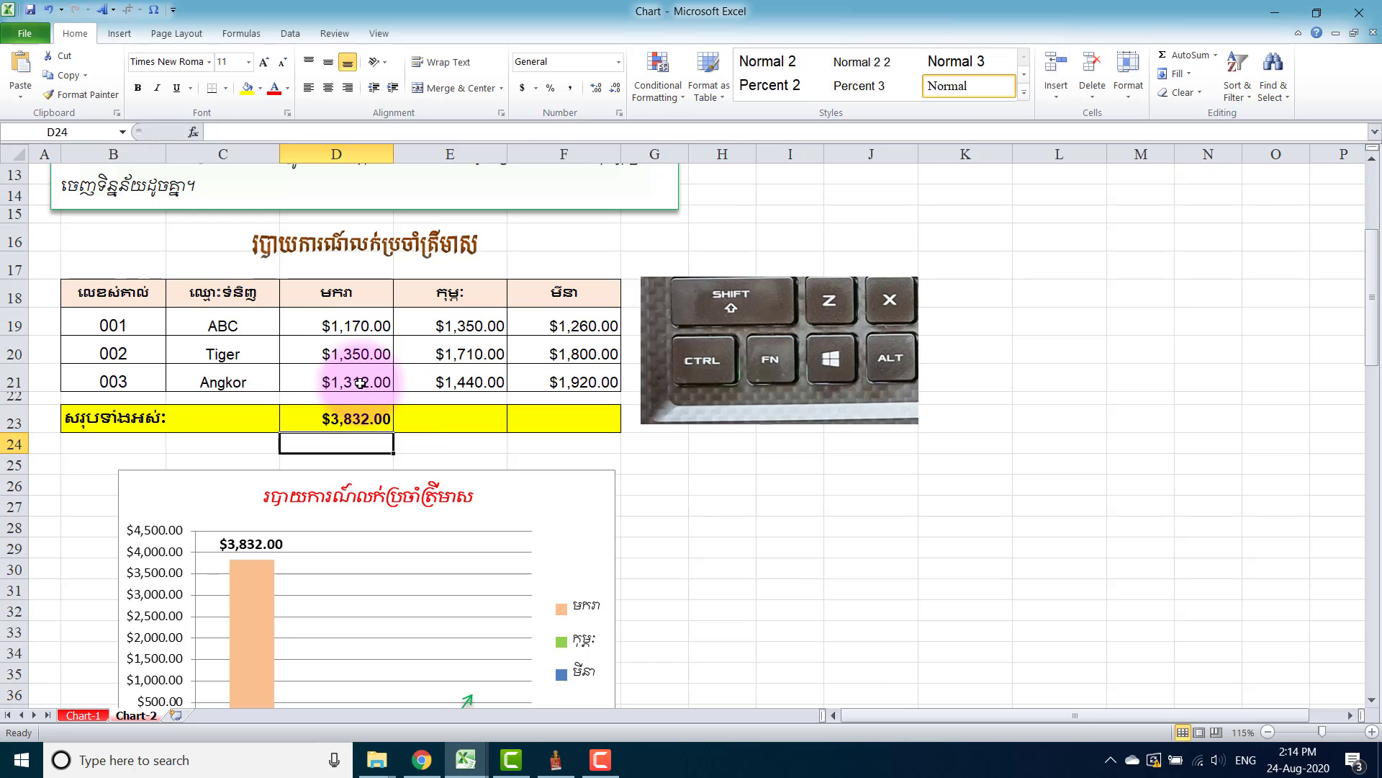
Fill the SUM across to E23:F23 and confirm F23 totals $4,980.00
{"action": "left_click", "coordinate": [380, 420]}
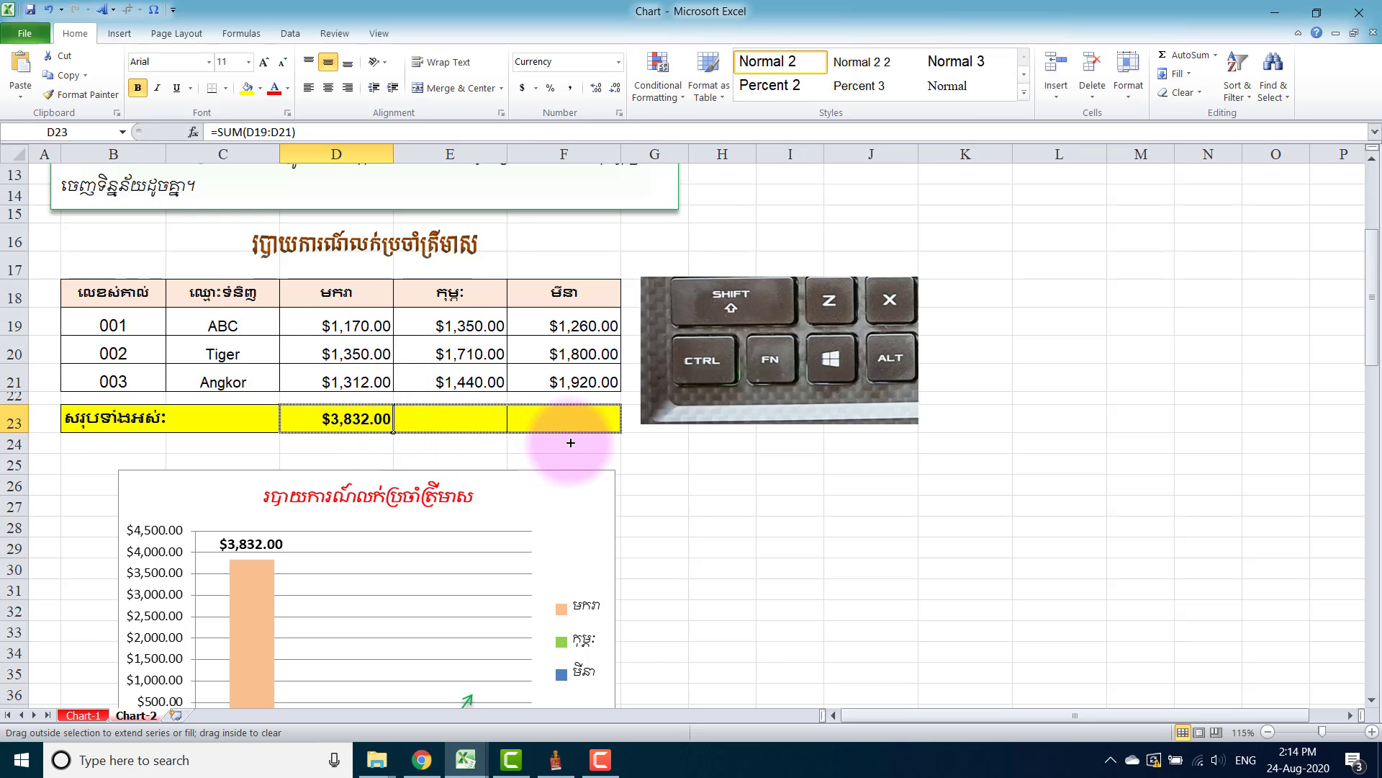
{"action": "left_click_drag", "start_coordinate": [394, 435], "coordinate": [580, 431]}
{"action": "left_click", "coordinate": [585, 418]}
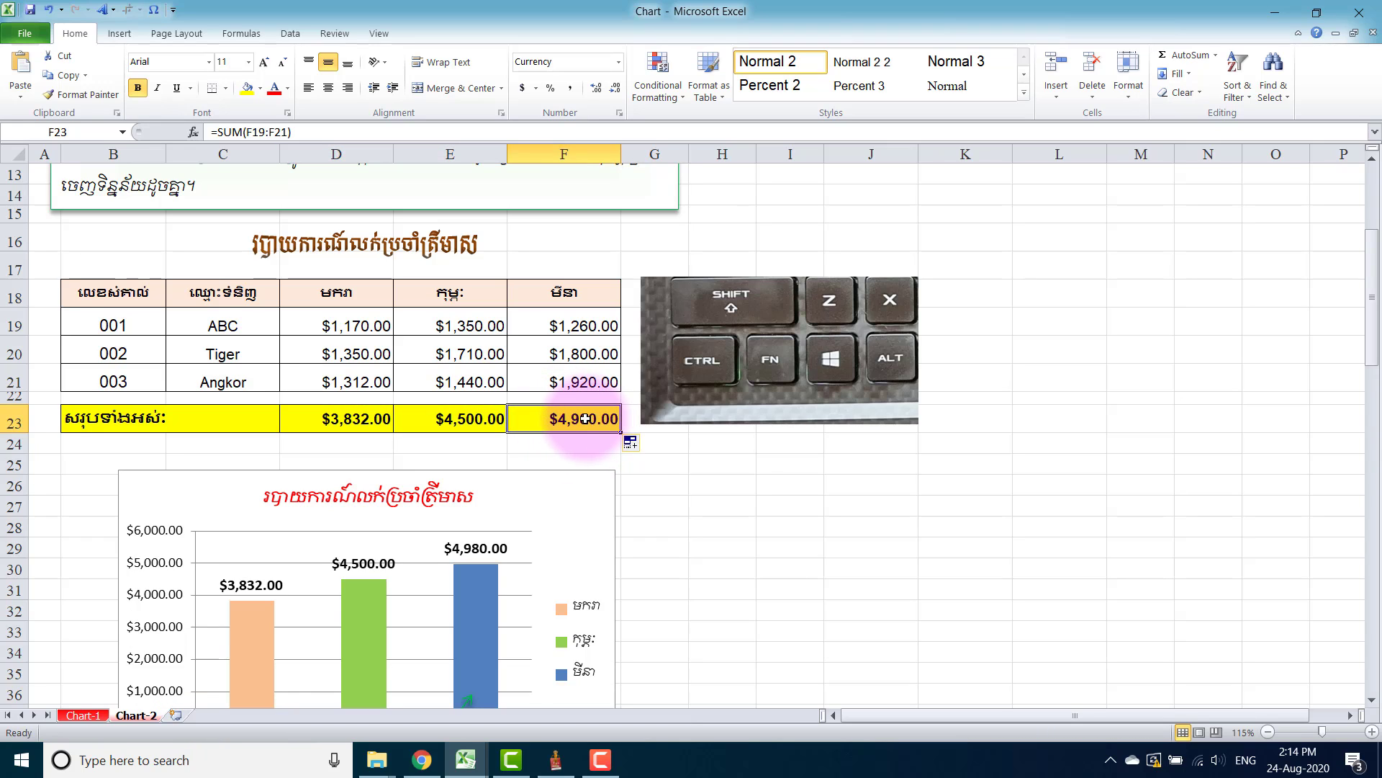
{"action": "double_click", "coordinate": [585, 418]}
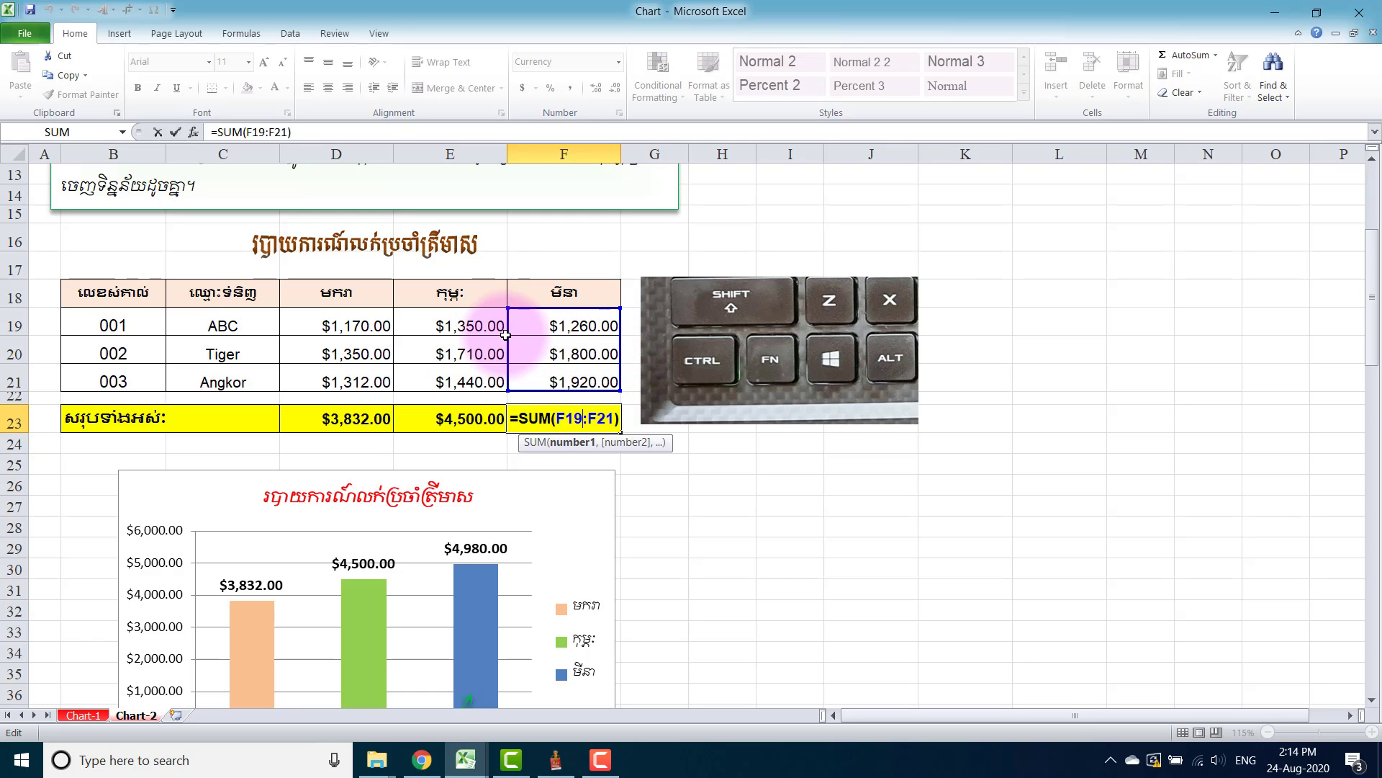
{"action": "key", "text": "Return"}
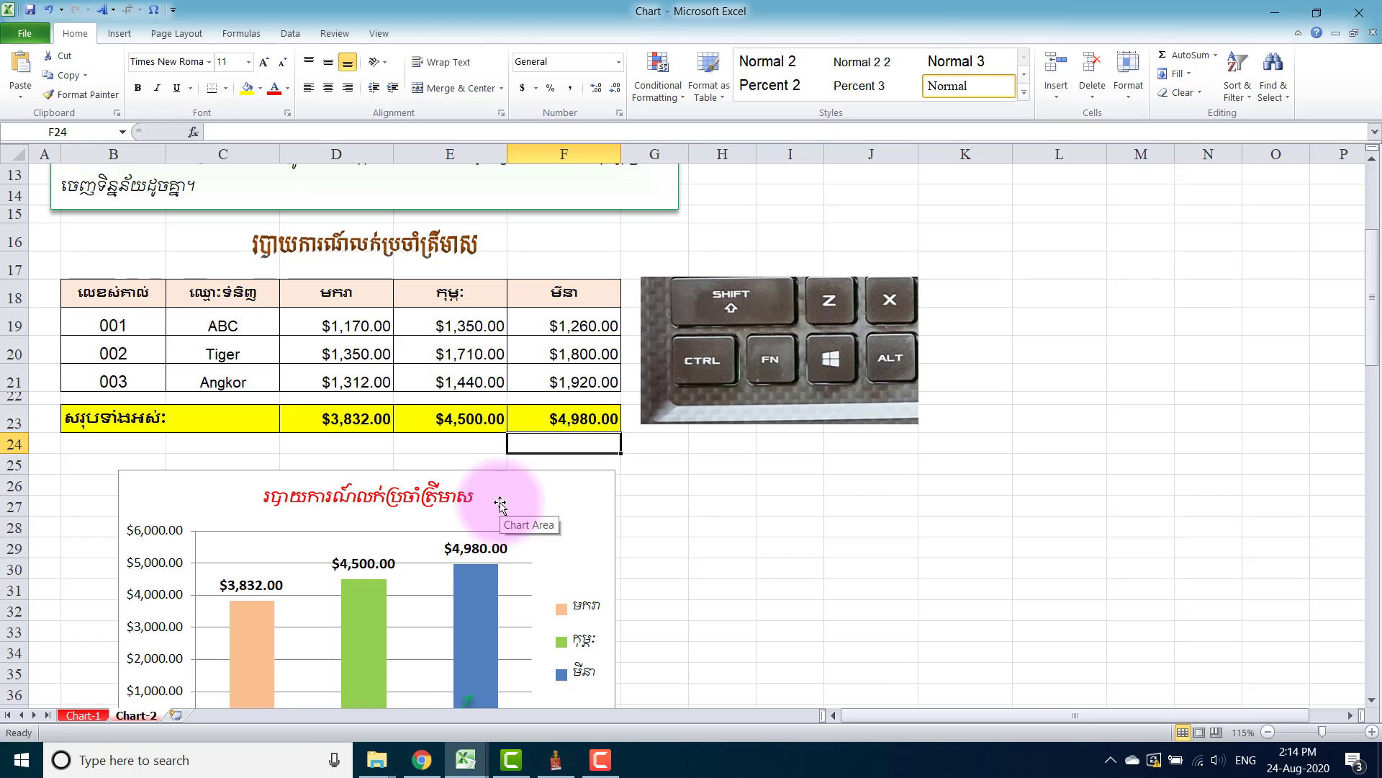
{"action": "left_click", "coordinate": [499, 504]}
{"action": "scroll", "coordinate": [500, 504], "scroll_direction": "down", "scroll_amount": 2}
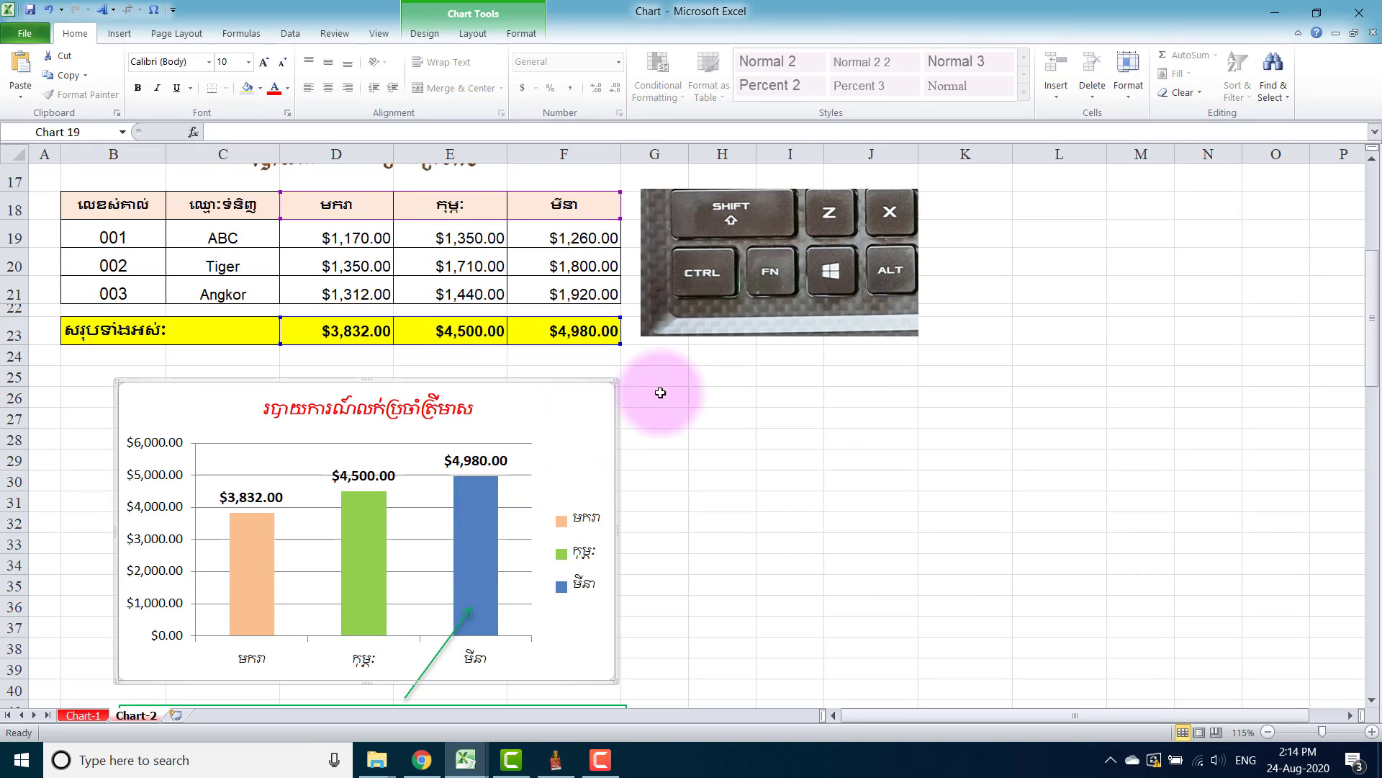
Insert a 2-D clustered column chart of D23:F23 and move it right of the first chart
{"action": "left_click", "coordinate": [660, 393]}
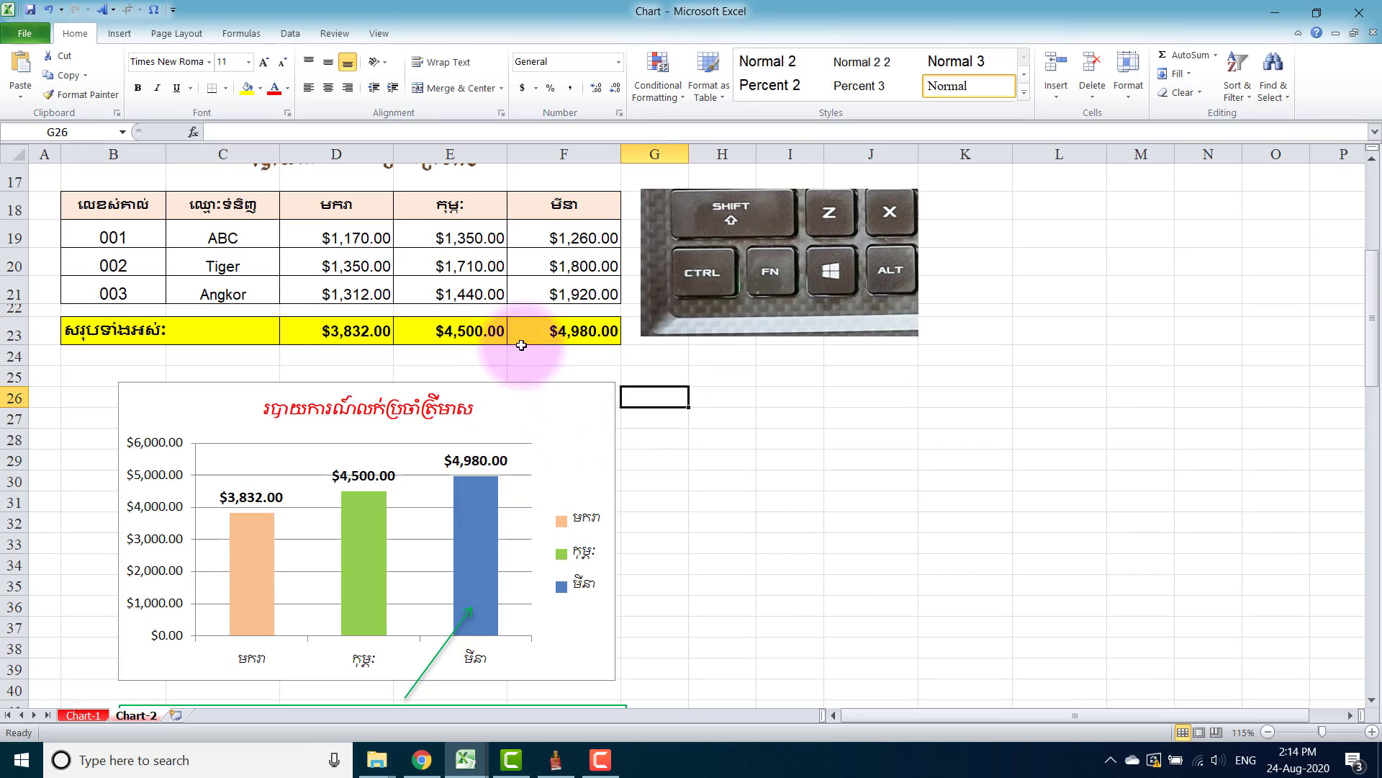
{"action": "left_click", "coordinate": [330, 332]}
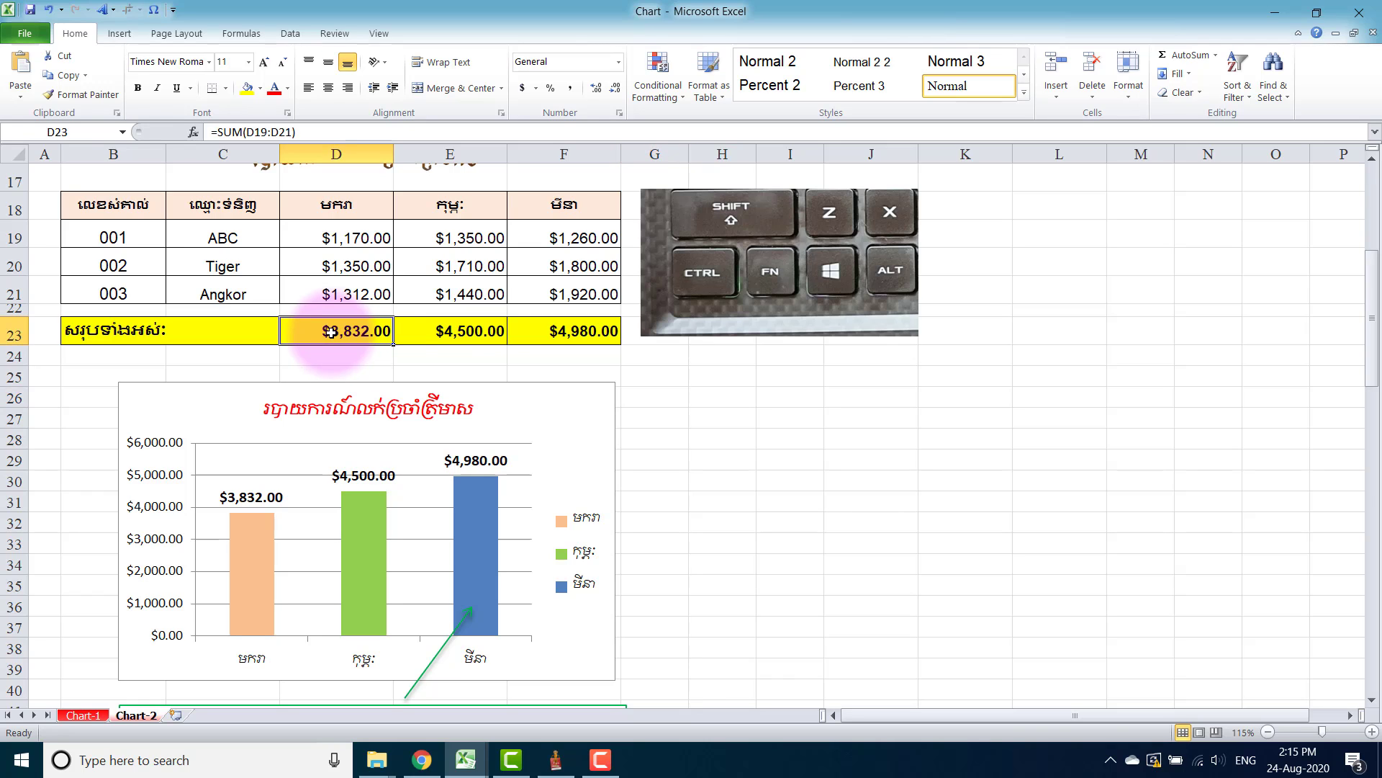
{"action": "left_click_drag", "start_coordinate": [331, 332], "coordinate": [552, 332]}
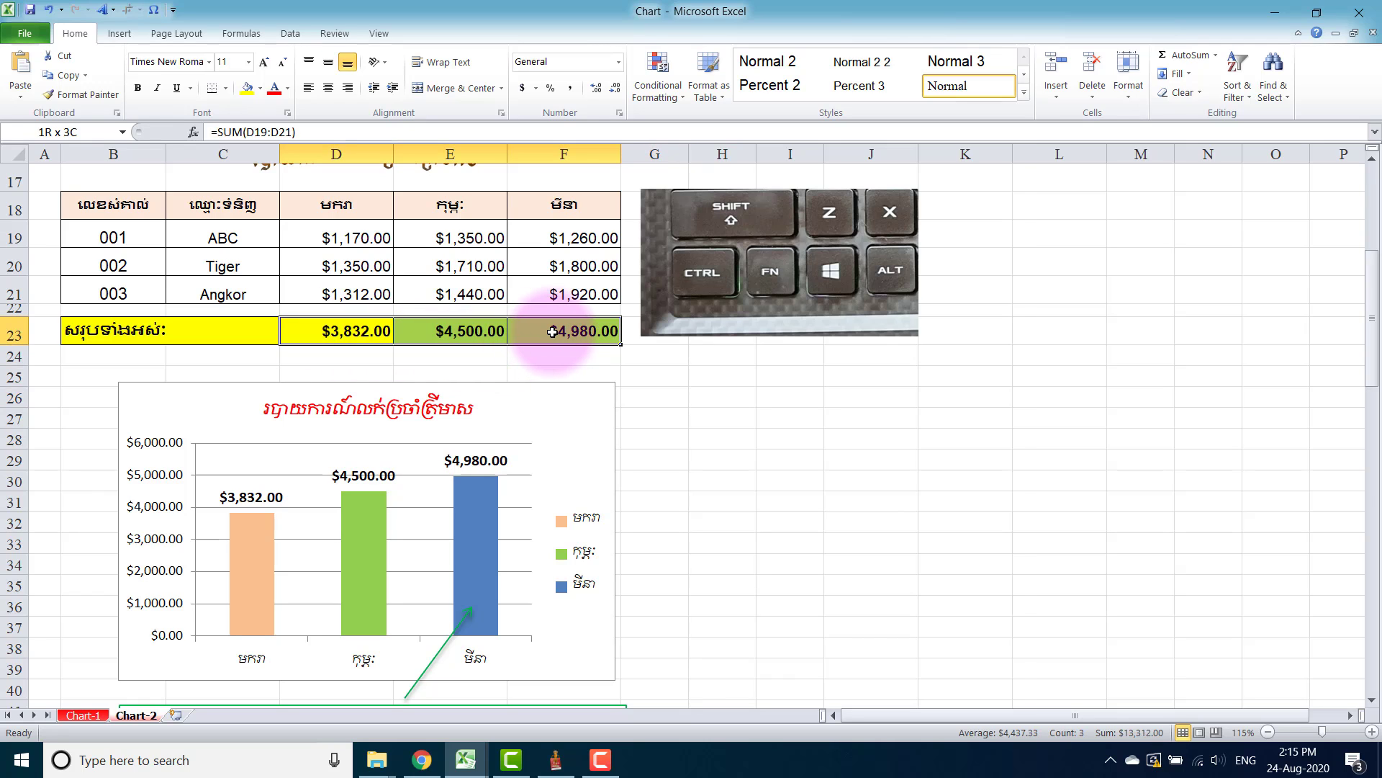
{"action": "left_click", "coordinate": [119, 33]}
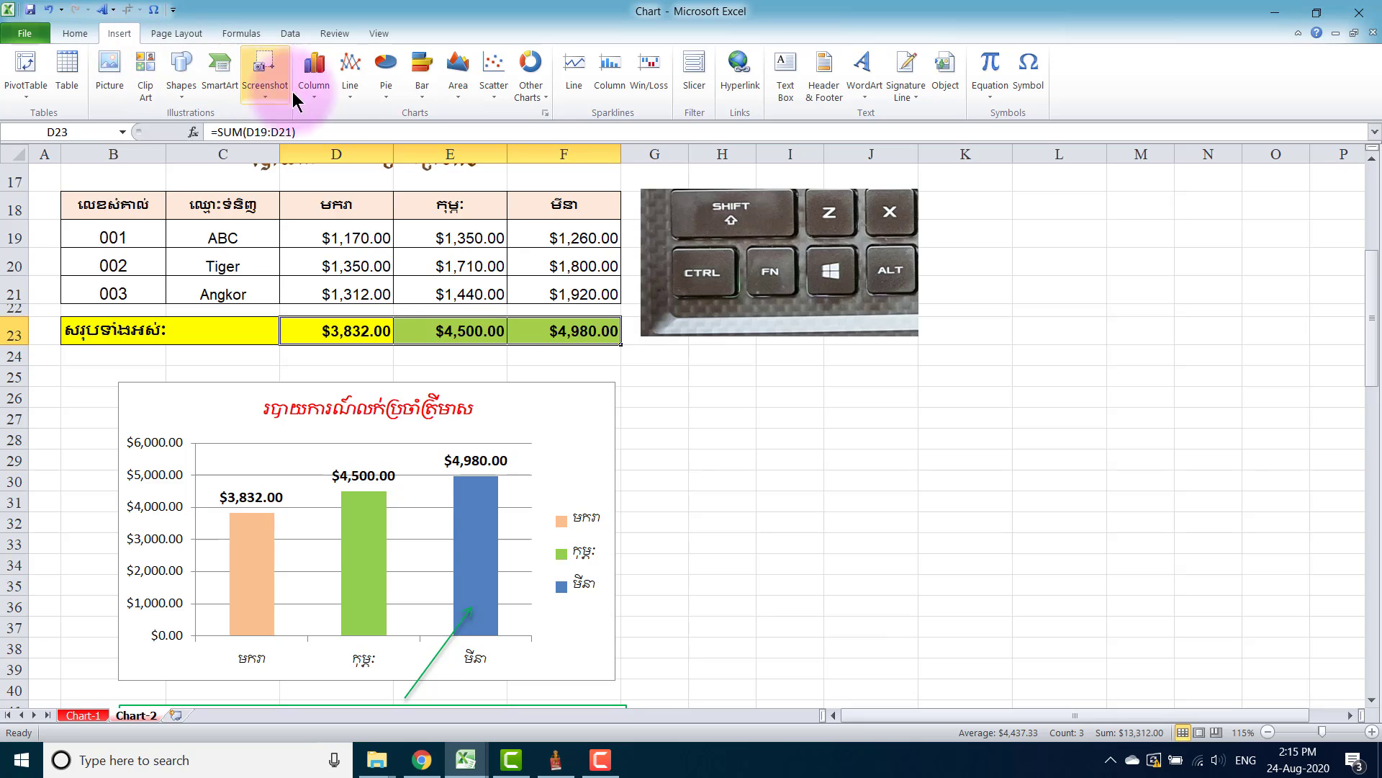
{"action": "left_click", "coordinate": [314, 72]}
{"action": "left_click", "coordinate": [324, 147]}
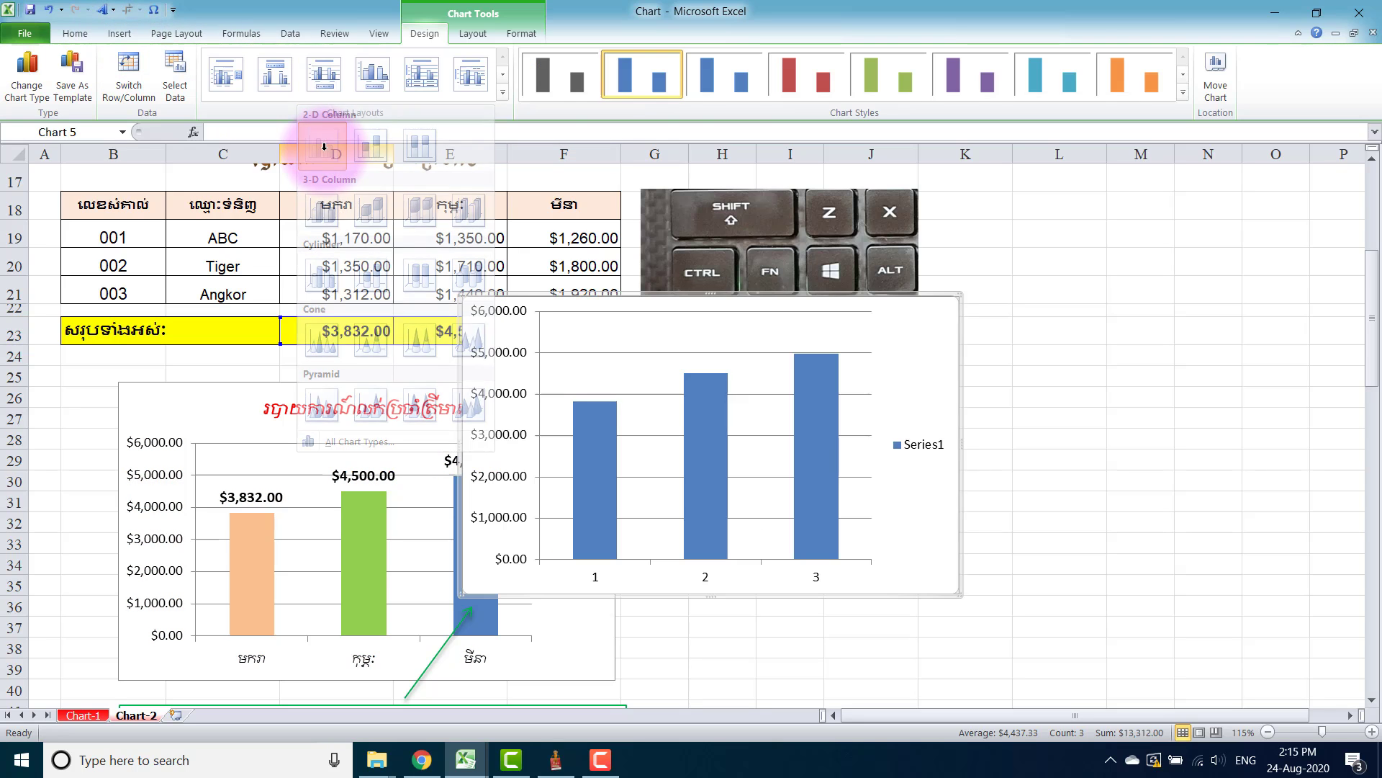
{"action": "left_click_drag", "start_coordinate": [724, 297], "coordinate": [958, 399]}
Fill the new chart's first bar dark navy and its second bar green
{"action": "scroll", "coordinate": [835, 533], "scroll_direction": "down", "scroll_amount": 1}
{"action": "scroll", "coordinate": [836, 502], "scroll_direction": "down", "scroll_amount": 1}
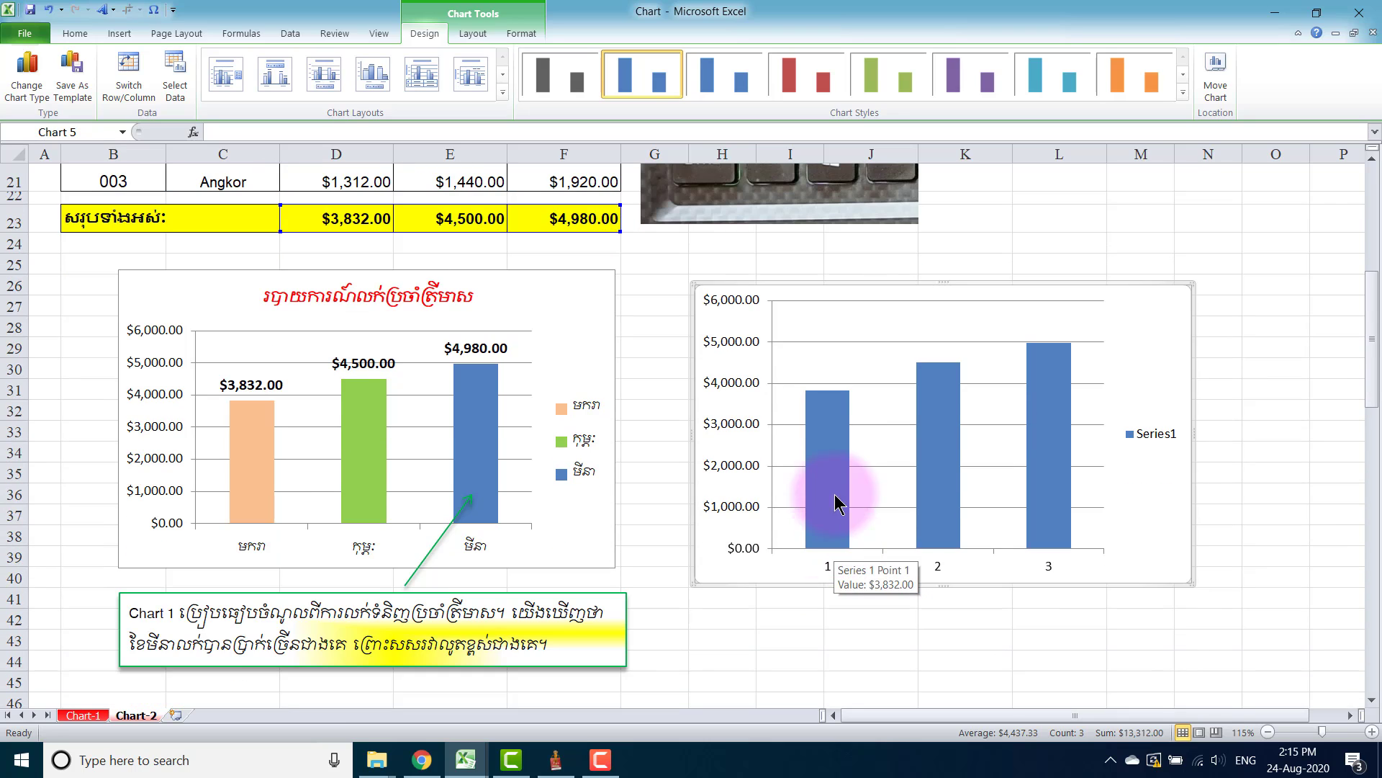
{"action": "left_click", "coordinate": [828, 457]}
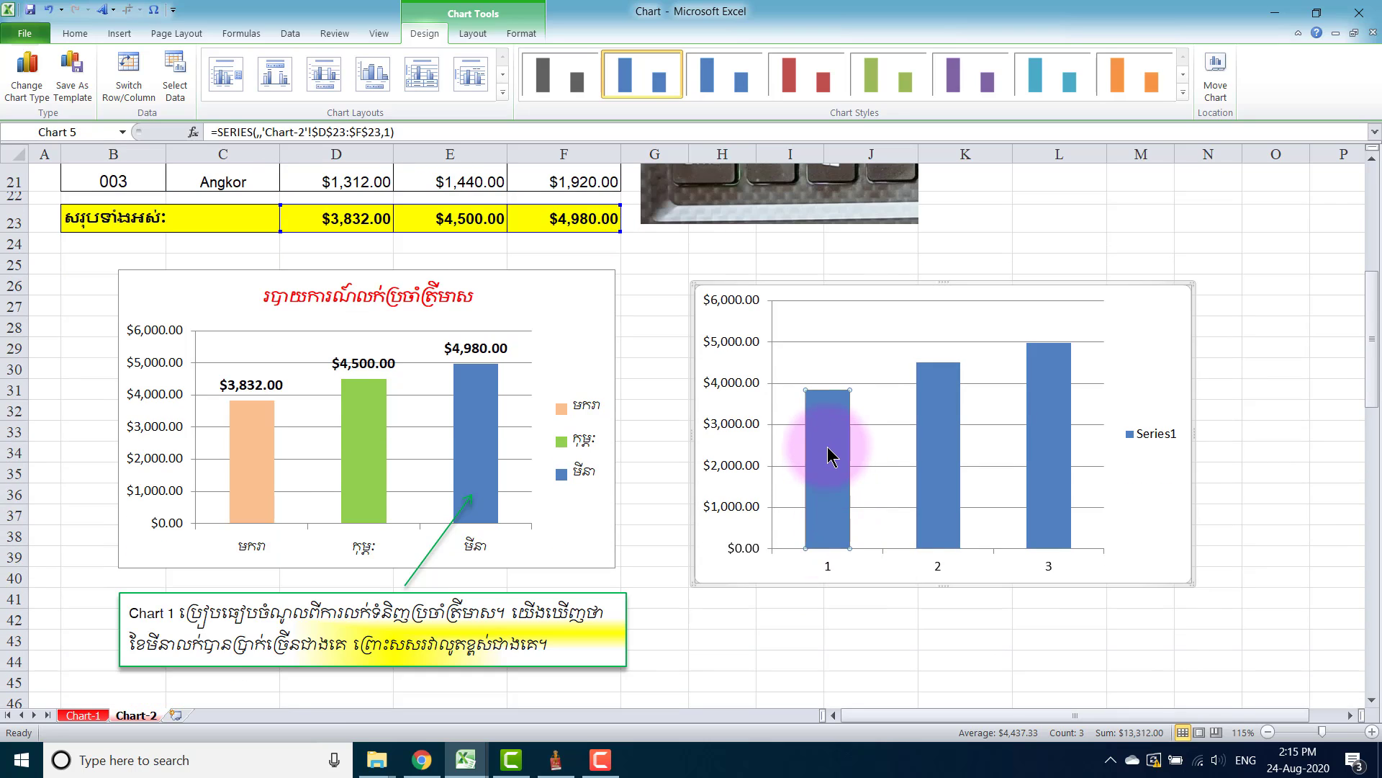
{"action": "left_click", "coordinate": [479, 40]}
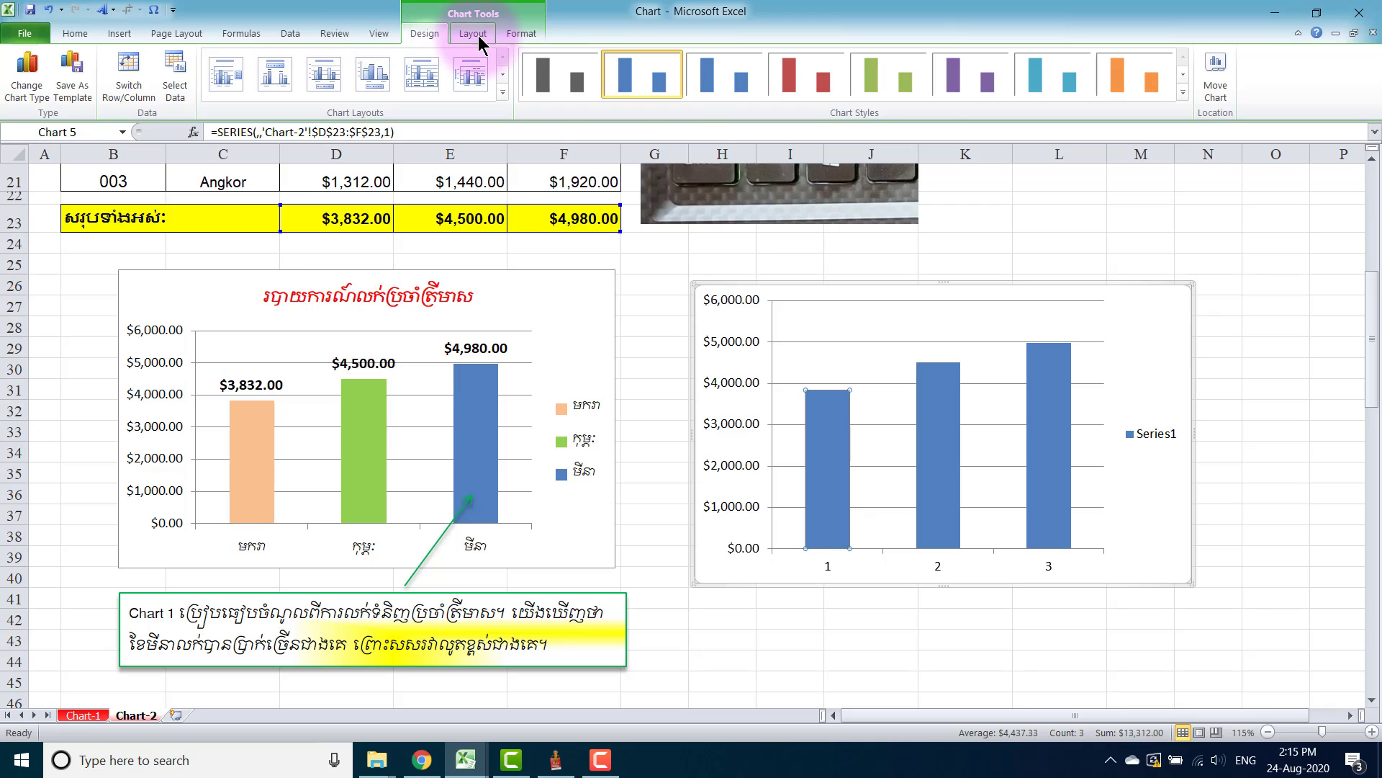
{"action": "left_click", "coordinate": [521, 33]}
{"action": "left_click", "coordinate": [512, 55]}
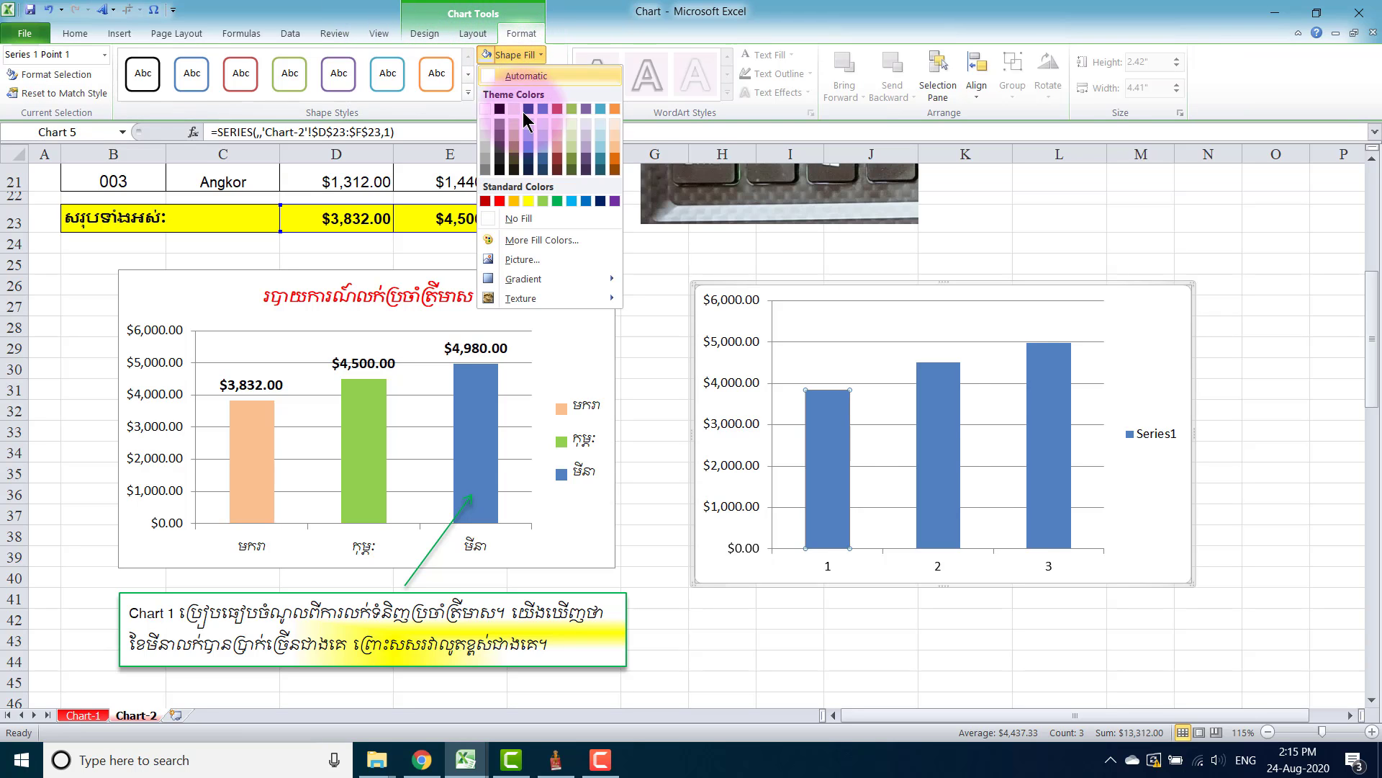
{"action": "left_click", "coordinate": [529, 154]}
{"action": "left_click", "coordinate": [955, 425]}
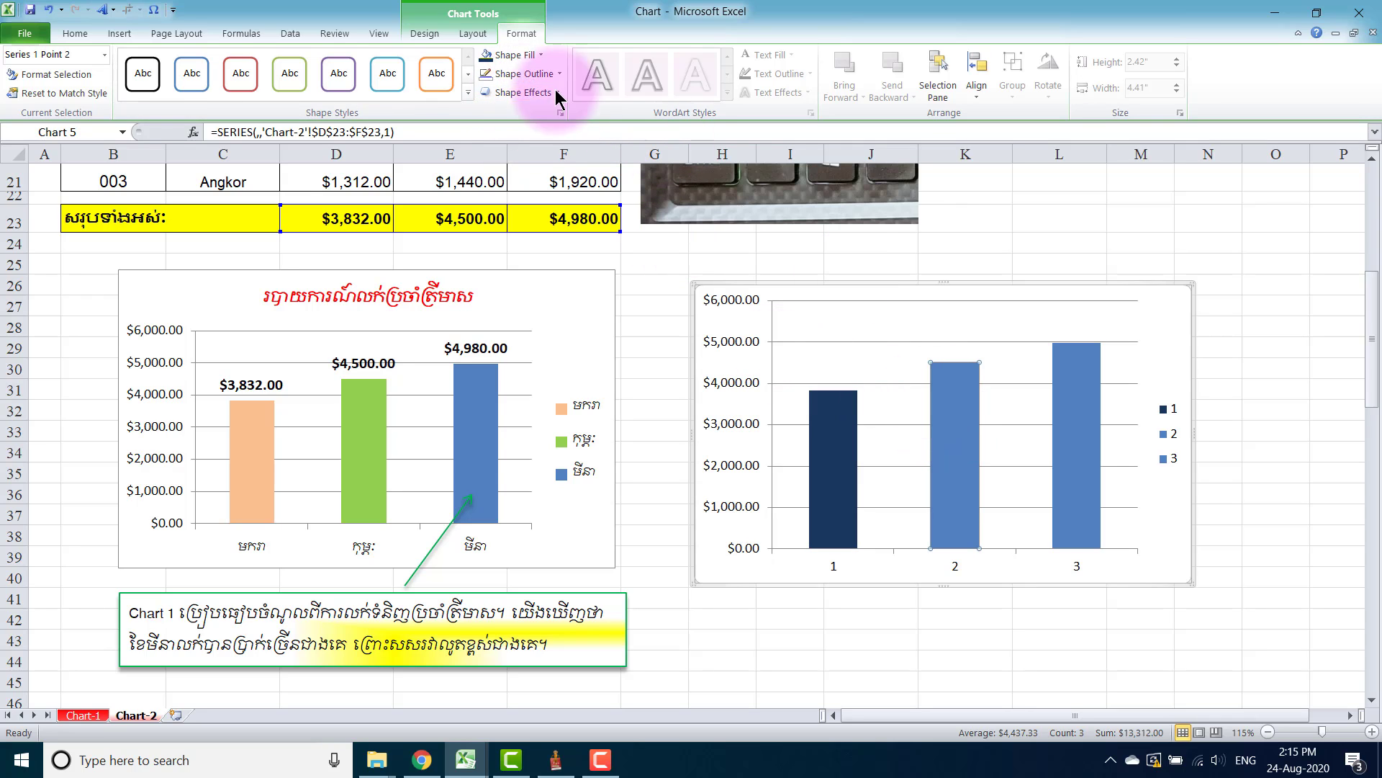
{"action": "left_click", "coordinate": [512, 54]}
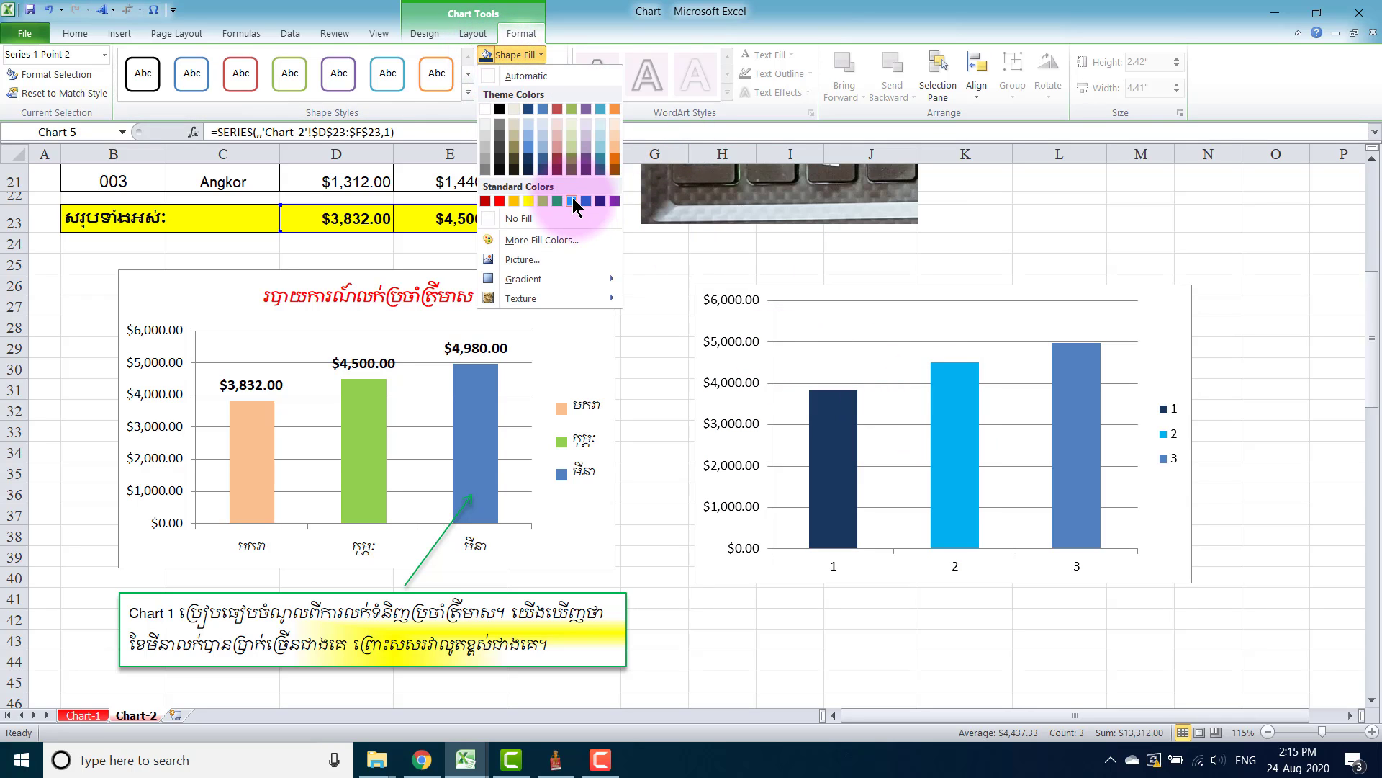
{"action": "left_click", "coordinate": [544, 201]}
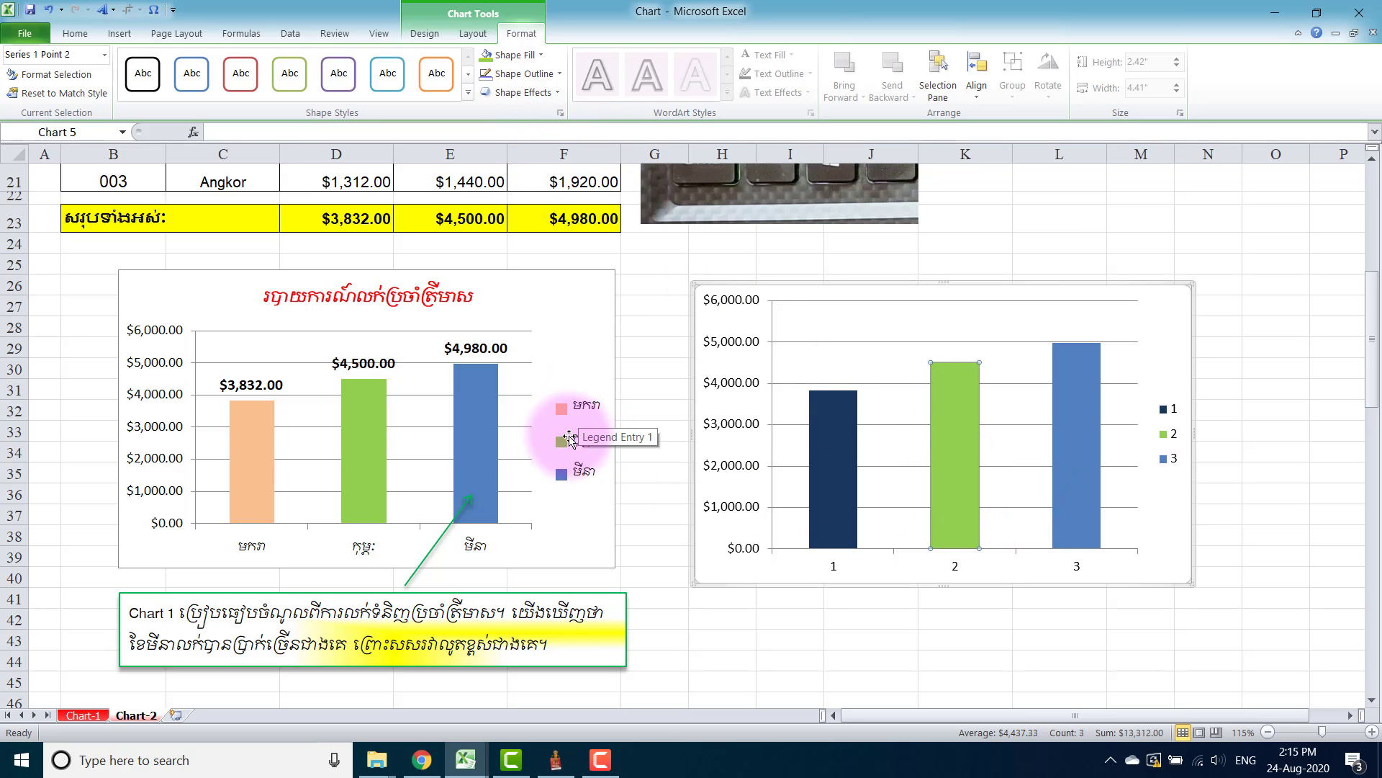
Replace the new chart's 1, 2, 3 categories with the D18:F18 month headers via Select Data
{"action": "scroll", "coordinate": [571, 388], "scroll_direction": "up", "scroll_amount": 2}
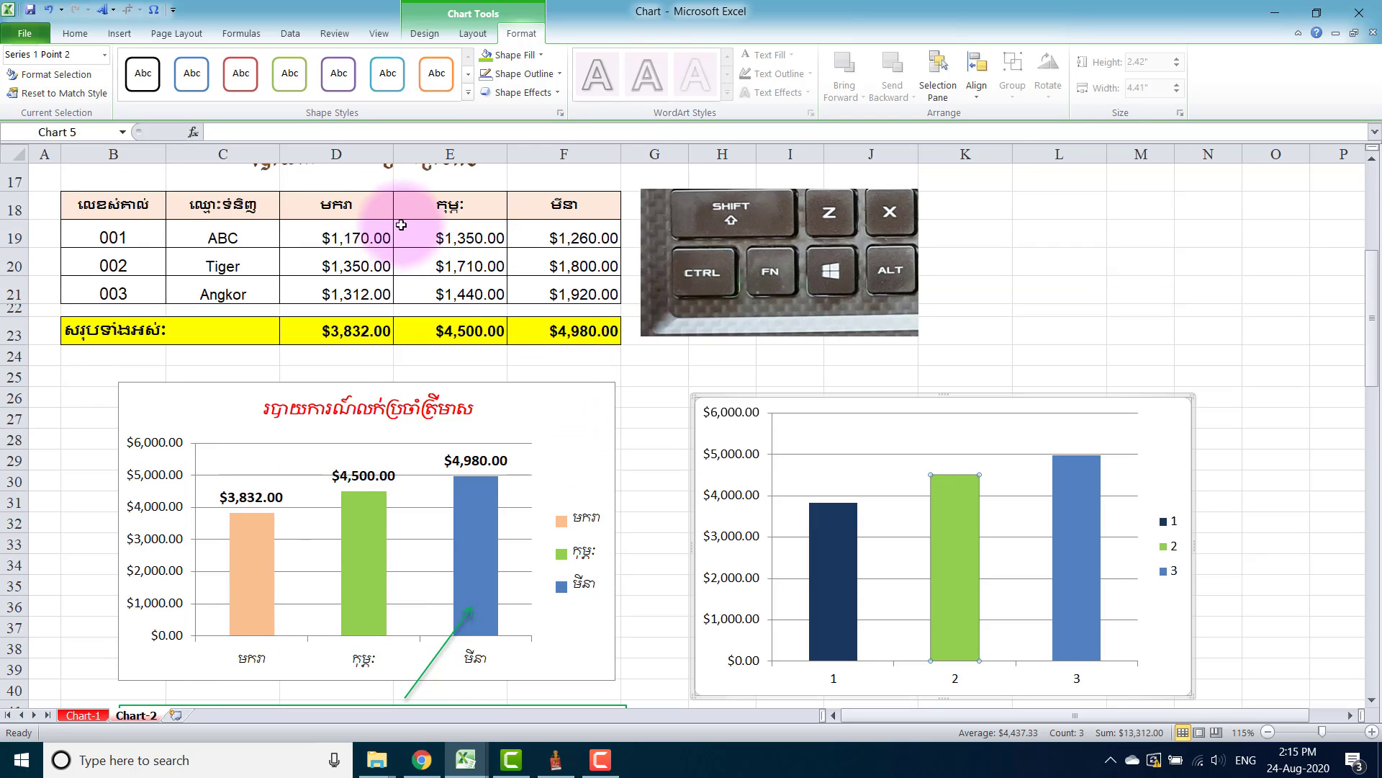
{"action": "scroll", "coordinate": [370, 220], "scroll_direction": "up", "scroll_amount": 1}
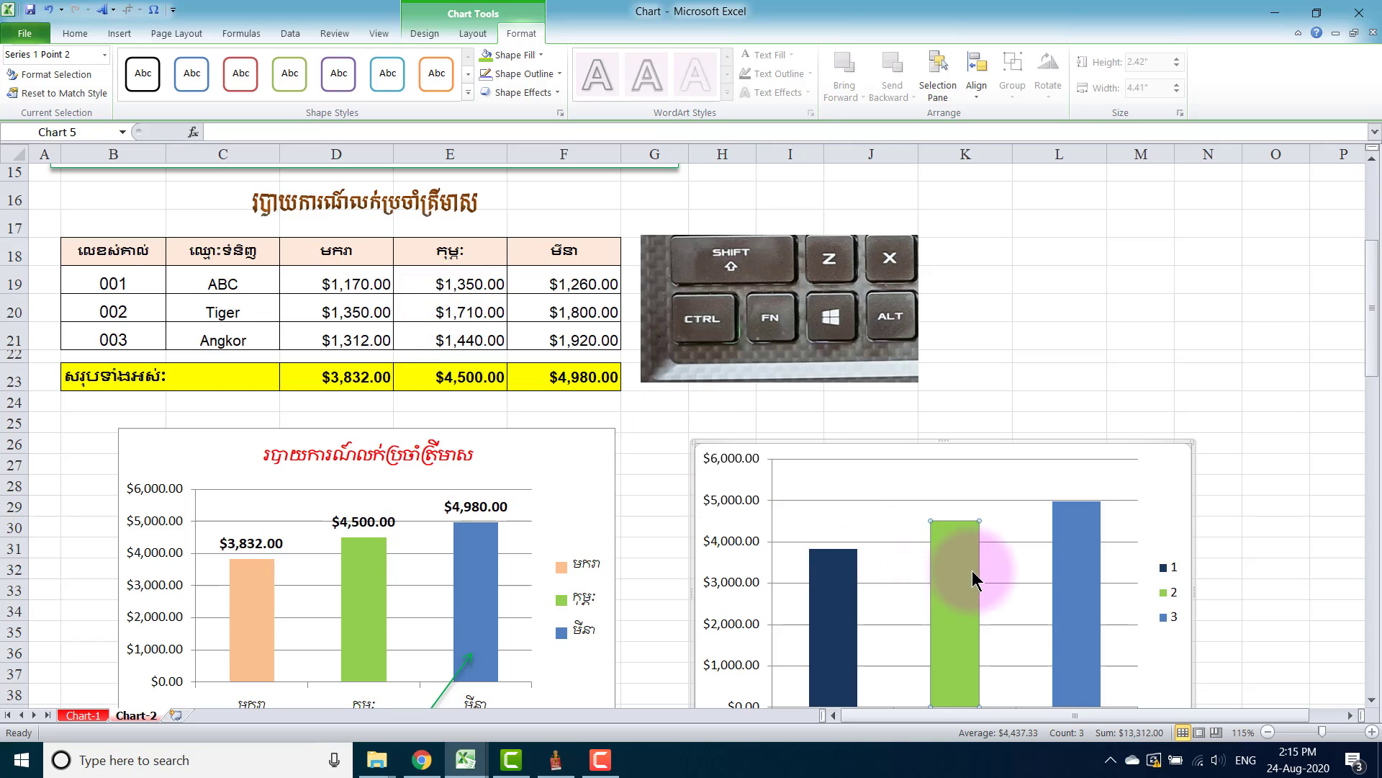
{"action": "scroll", "coordinate": [975, 576], "scroll_direction": "down", "scroll_amount": 1}
{"action": "left_click", "coordinate": [1171, 454]}
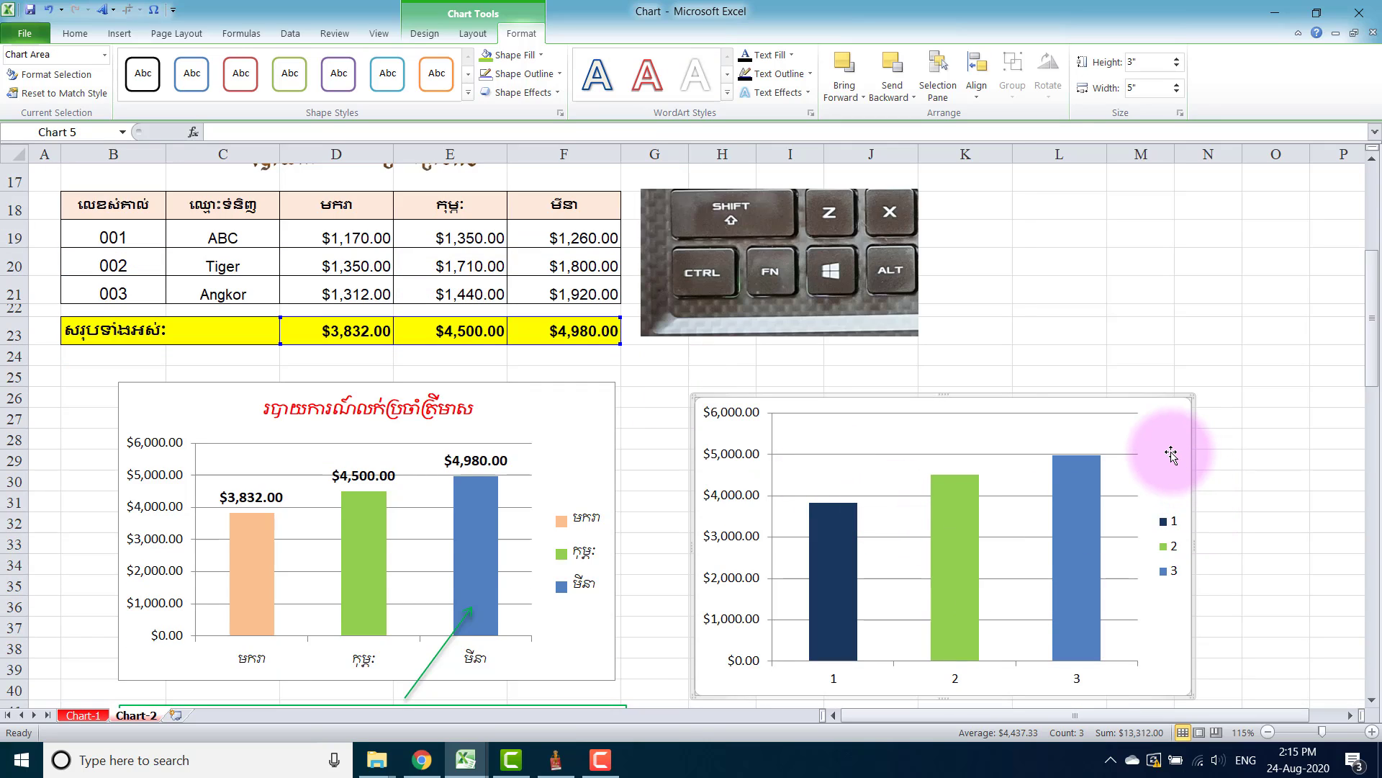
{"action": "right_click", "coordinate": [1171, 454]}
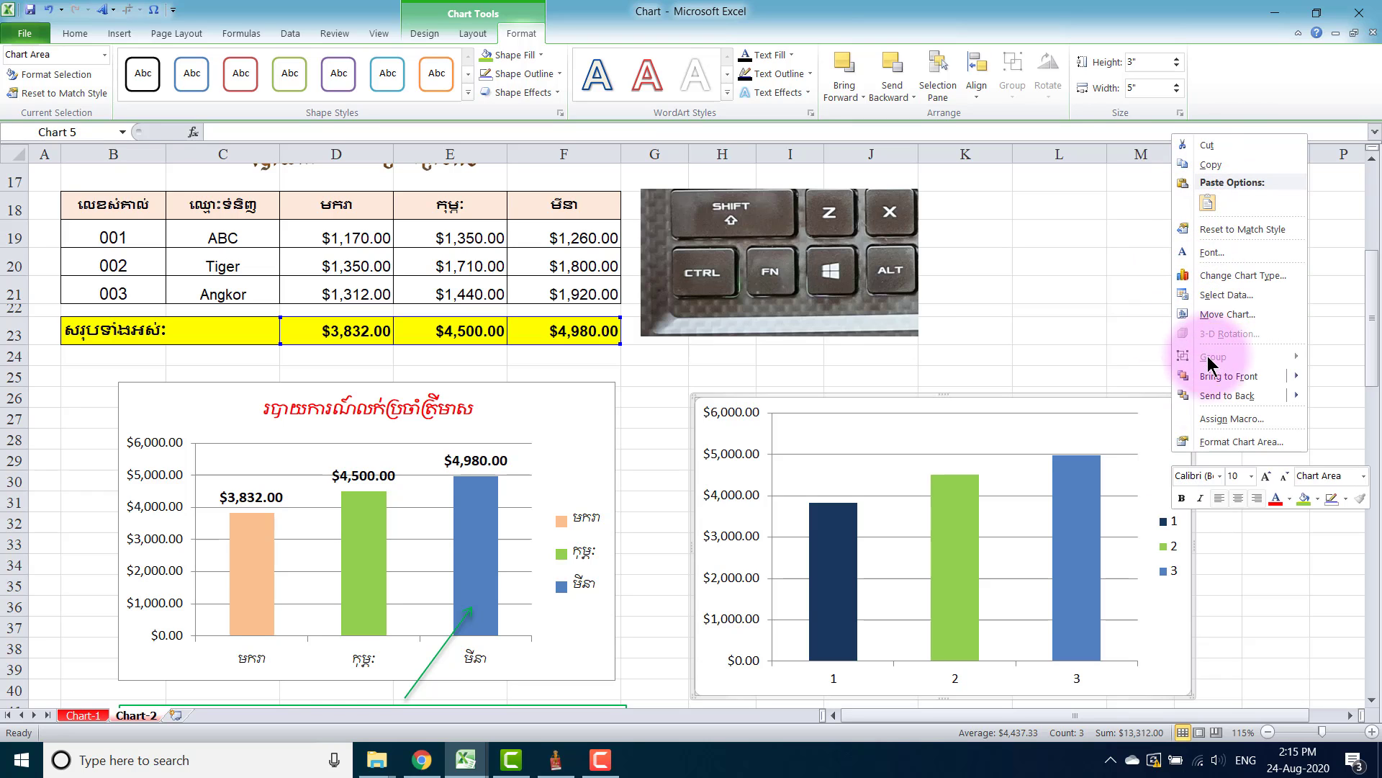
{"action": "left_click", "coordinate": [1227, 296]}
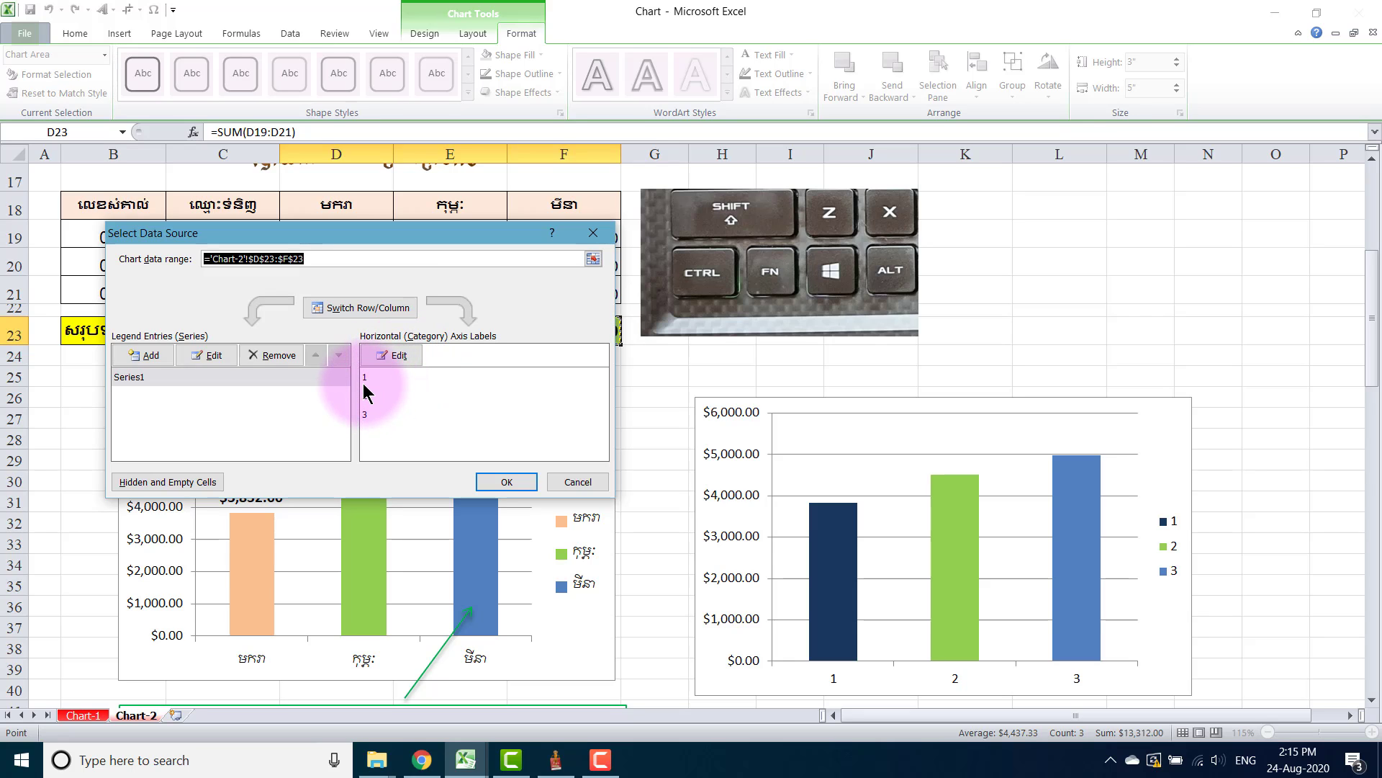
{"action": "left_click", "coordinate": [400, 356]}
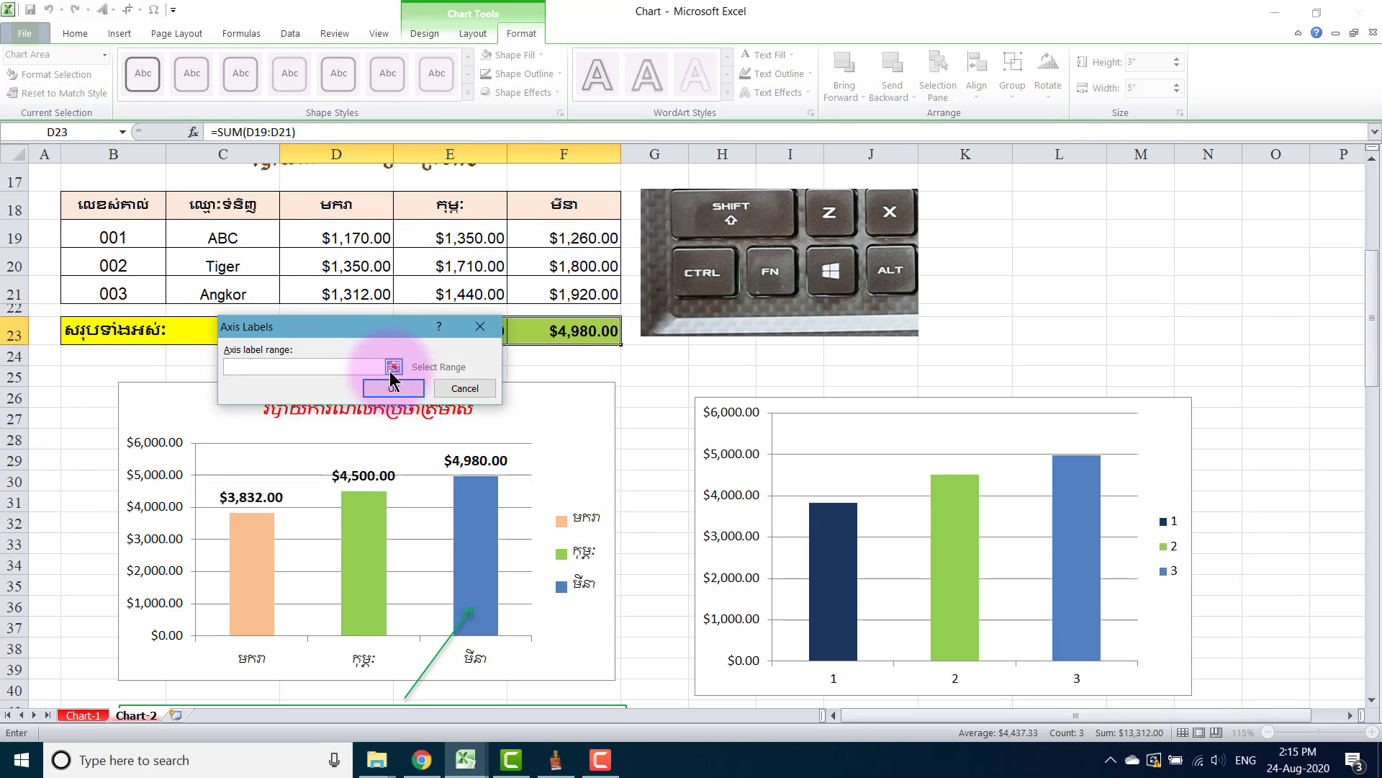
{"action": "left_click", "coordinate": [395, 368]}
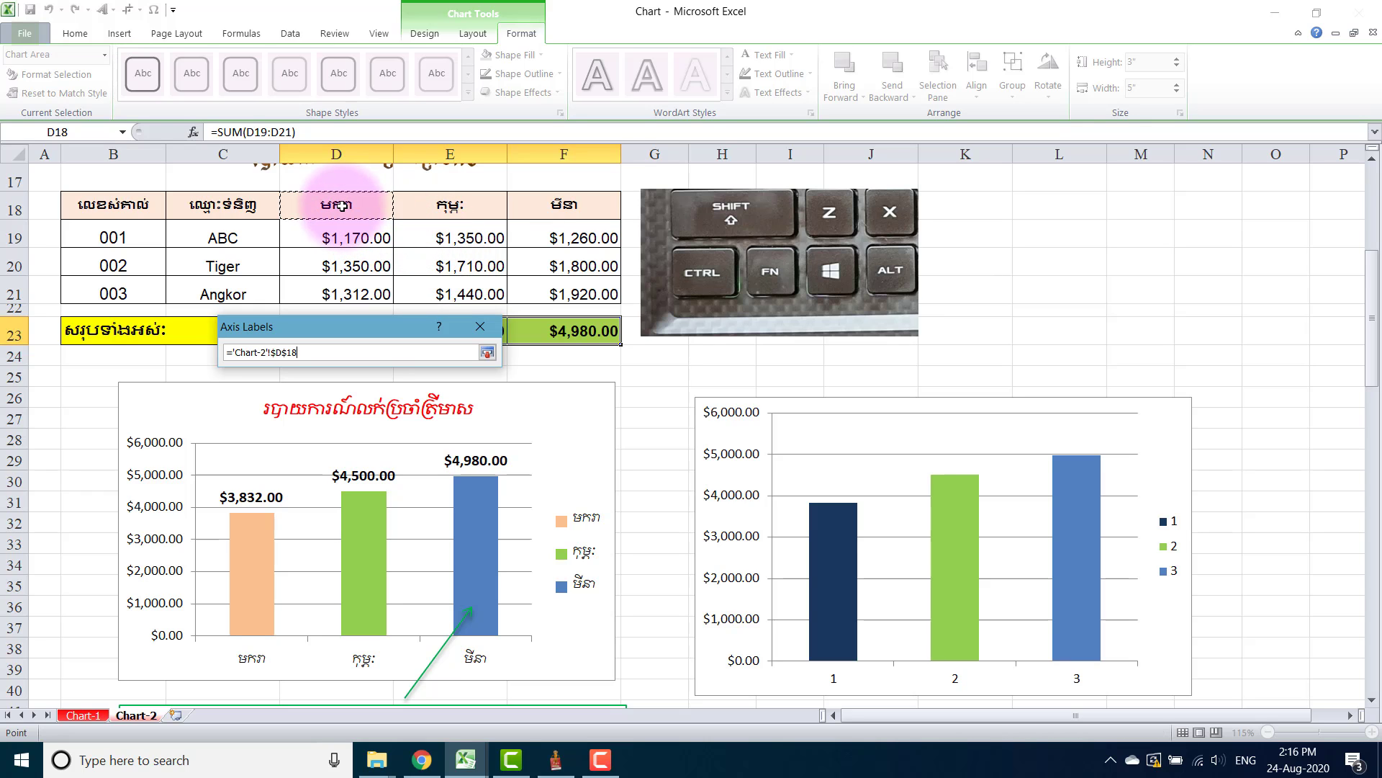
{"action": "left_click_drag", "start_coordinate": [336, 205], "coordinate": [564, 207]}
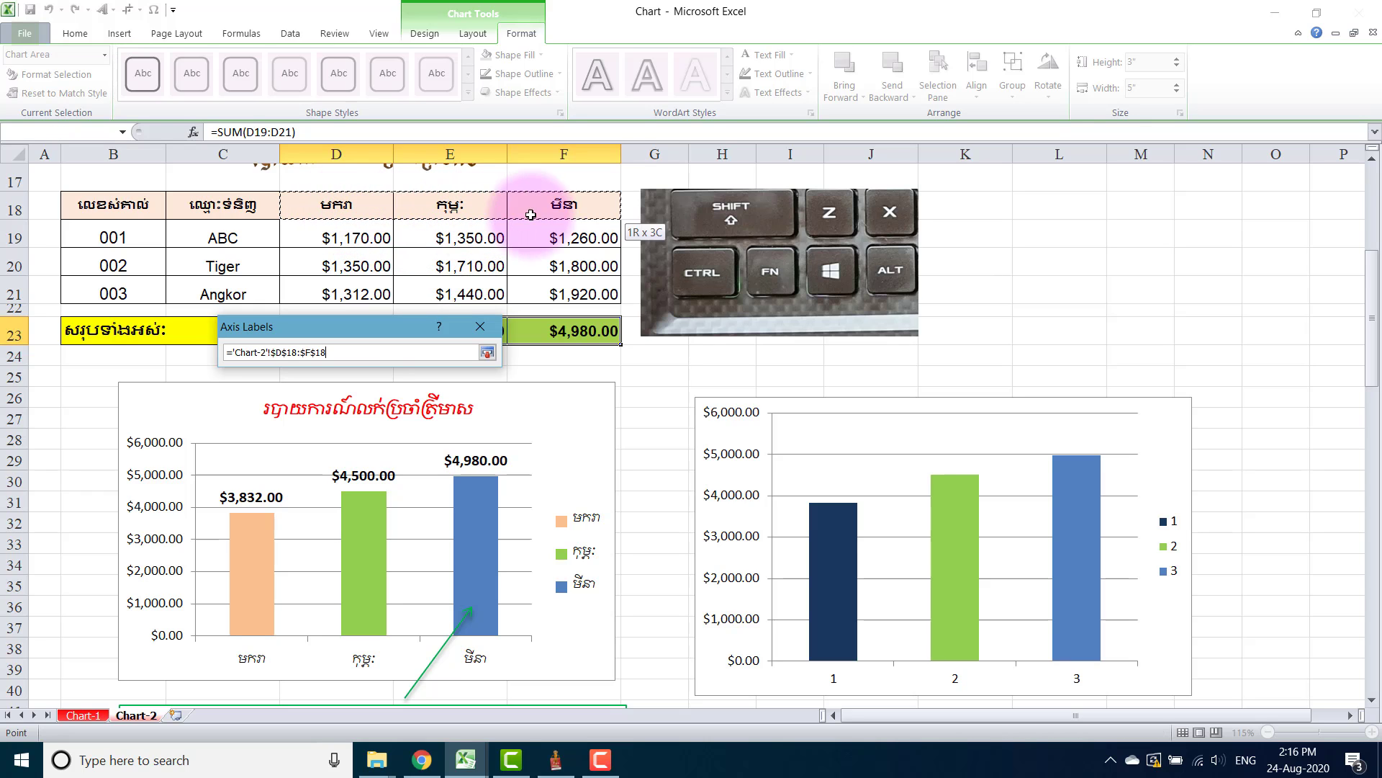
{"action": "left_click", "coordinate": [487, 352]}
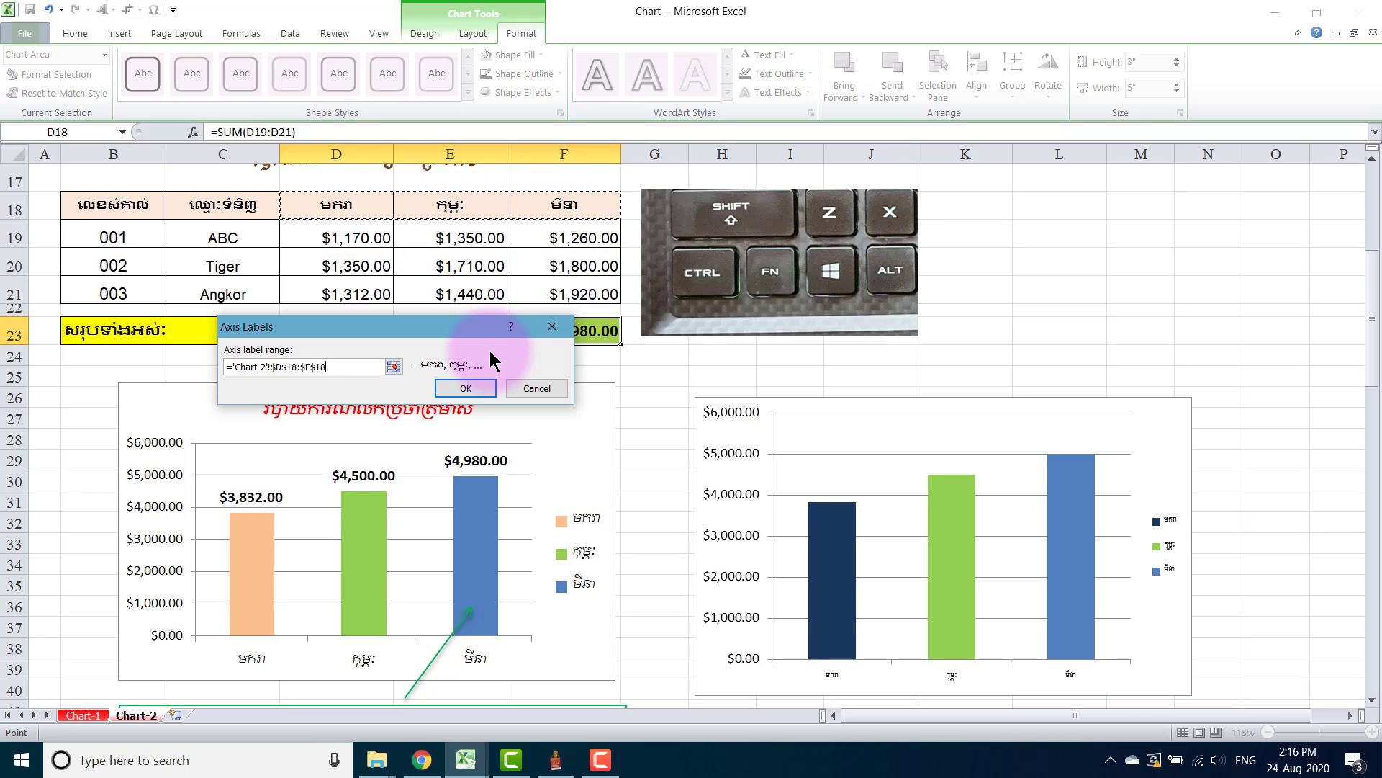
{"action": "left_click", "coordinate": [473, 389]}
Close the data source settings and set the new chart's legend font to Khmer OS
{"action": "left_click", "coordinate": [504, 483]}
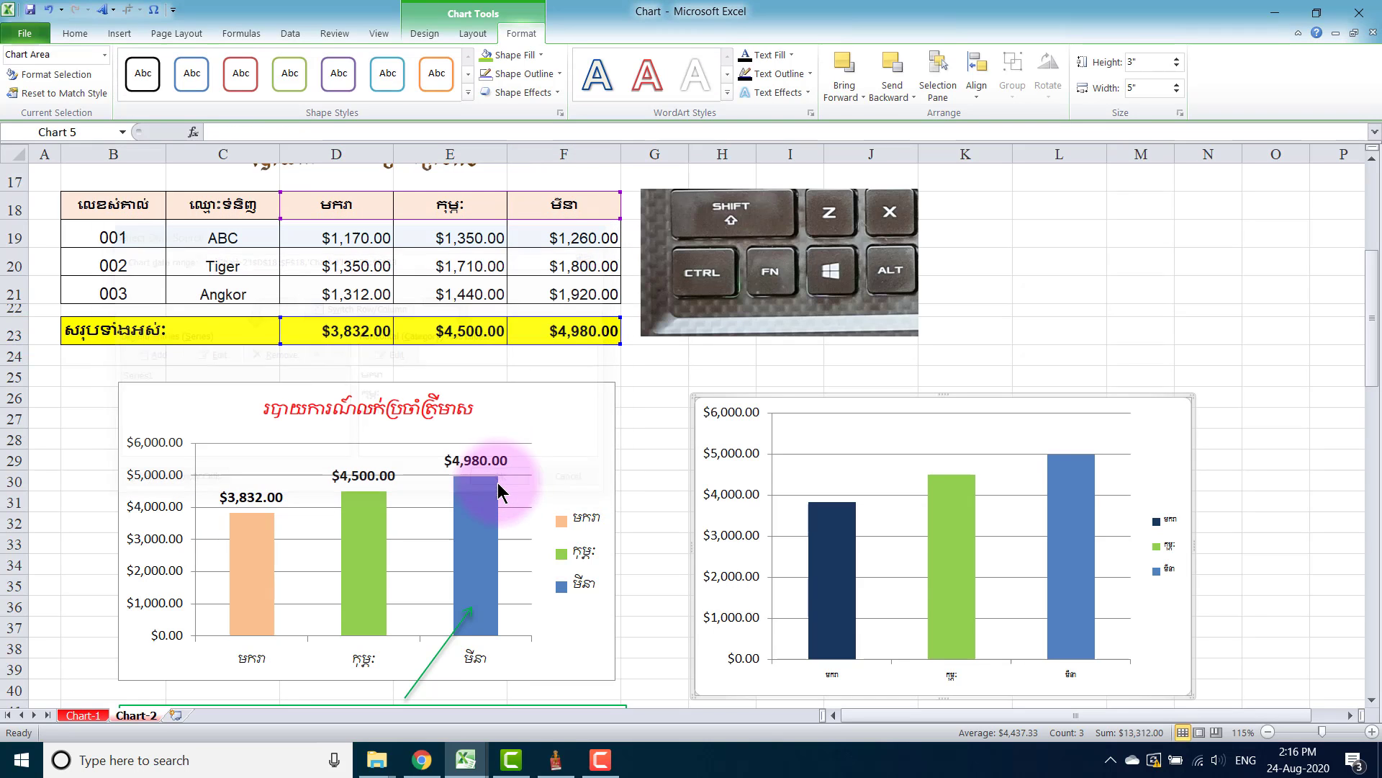
{"action": "left_click", "coordinate": [1171, 529]}
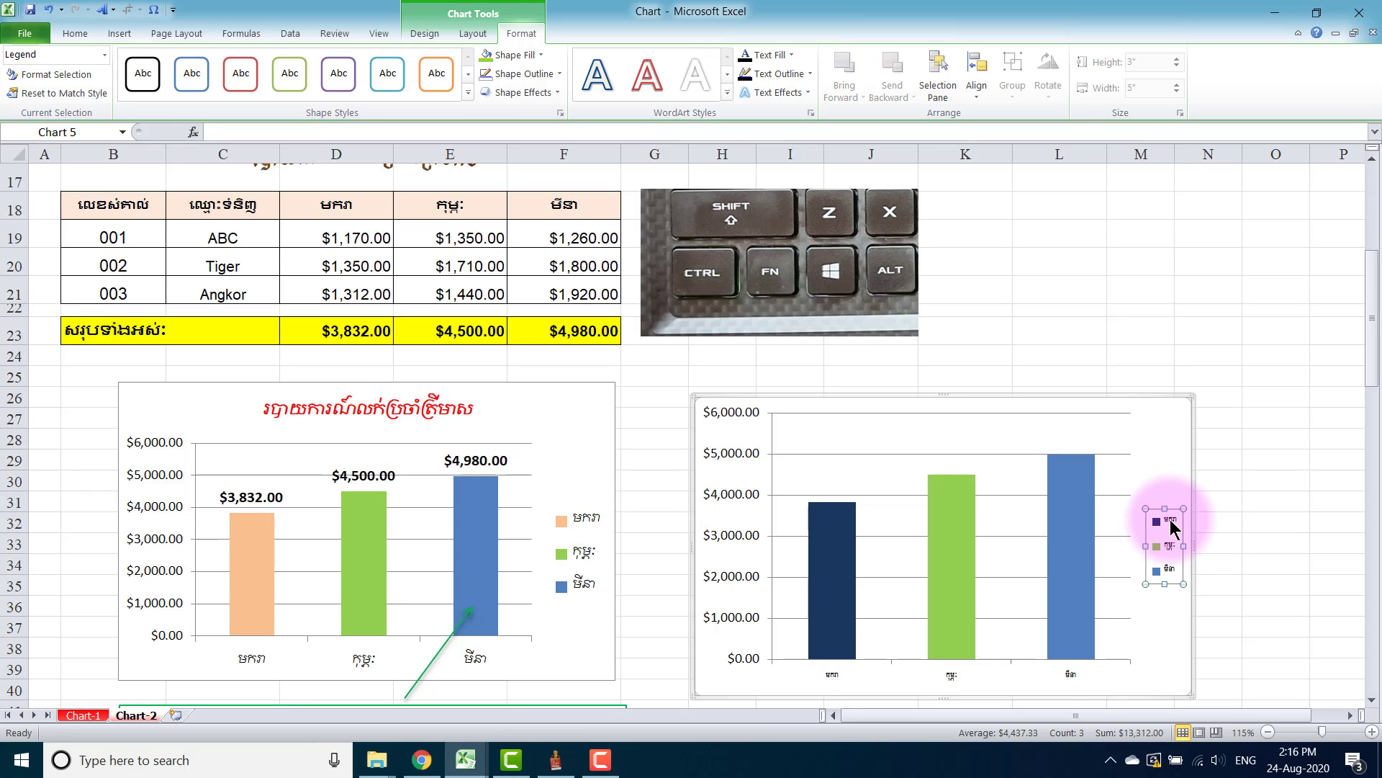
{"action": "right_click", "coordinate": [1171, 530]}
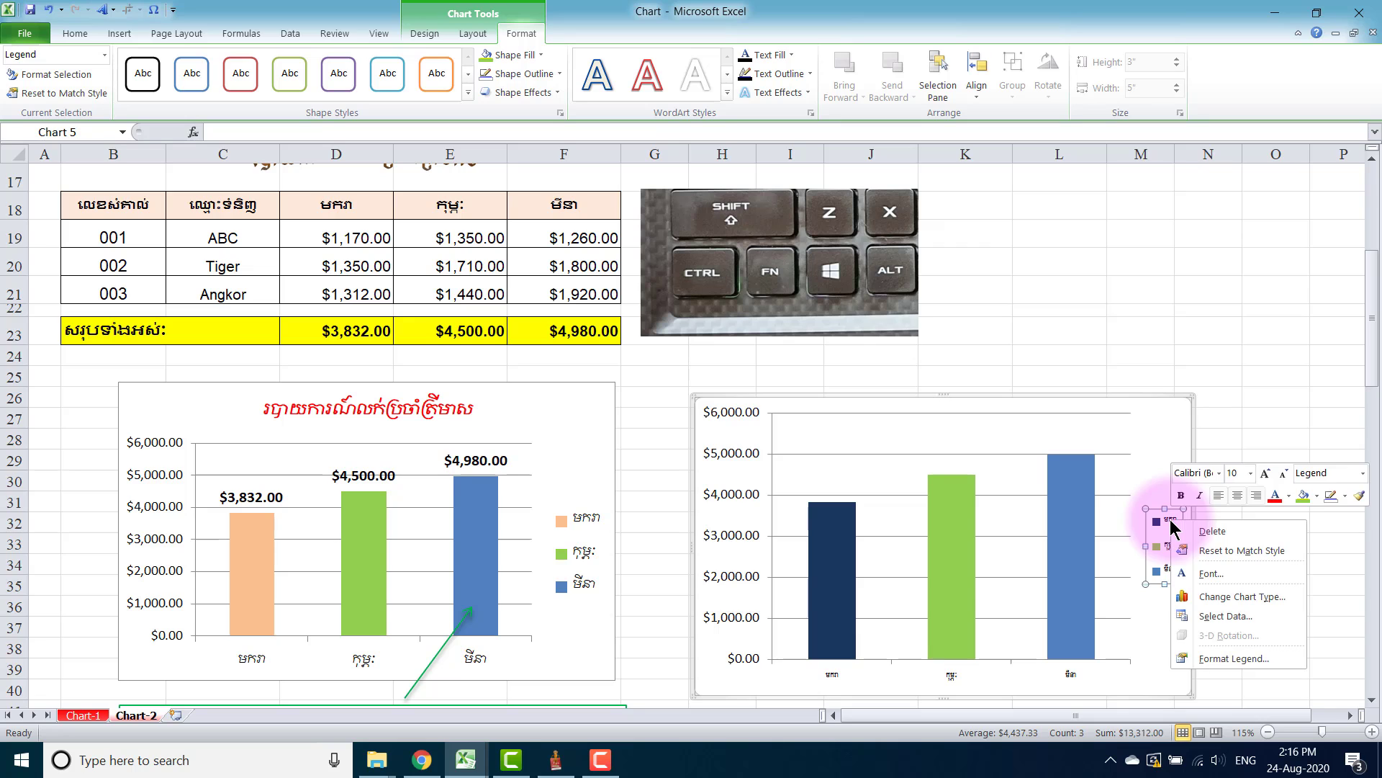
{"action": "left_click", "coordinate": [1217, 473]}
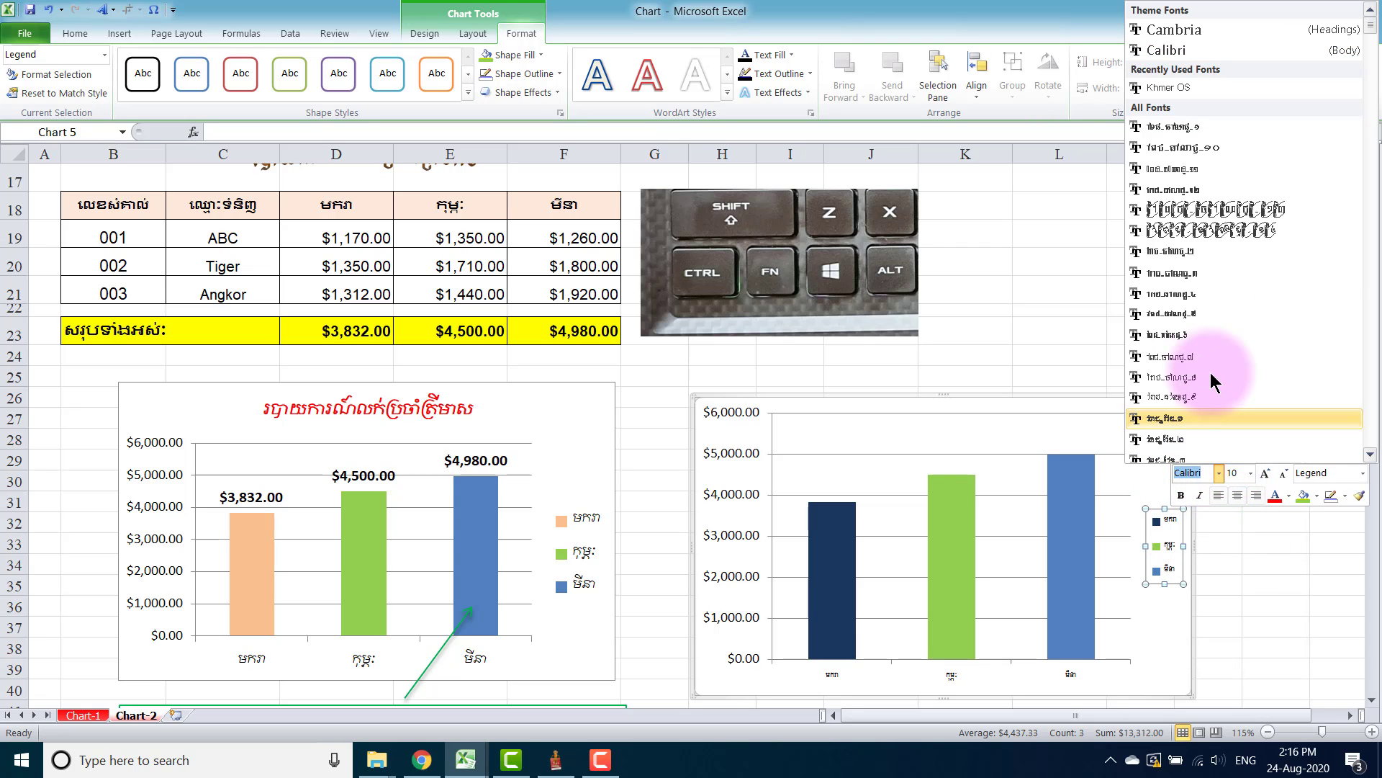
{"action": "left_click", "coordinate": [1183, 88]}
Copy the legend's formatting onto the month axis labels with Format Painter
{"action": "scroll", "coordinate": [1091, 609], "scroll_direction": "down", "scroll_amount": 1}
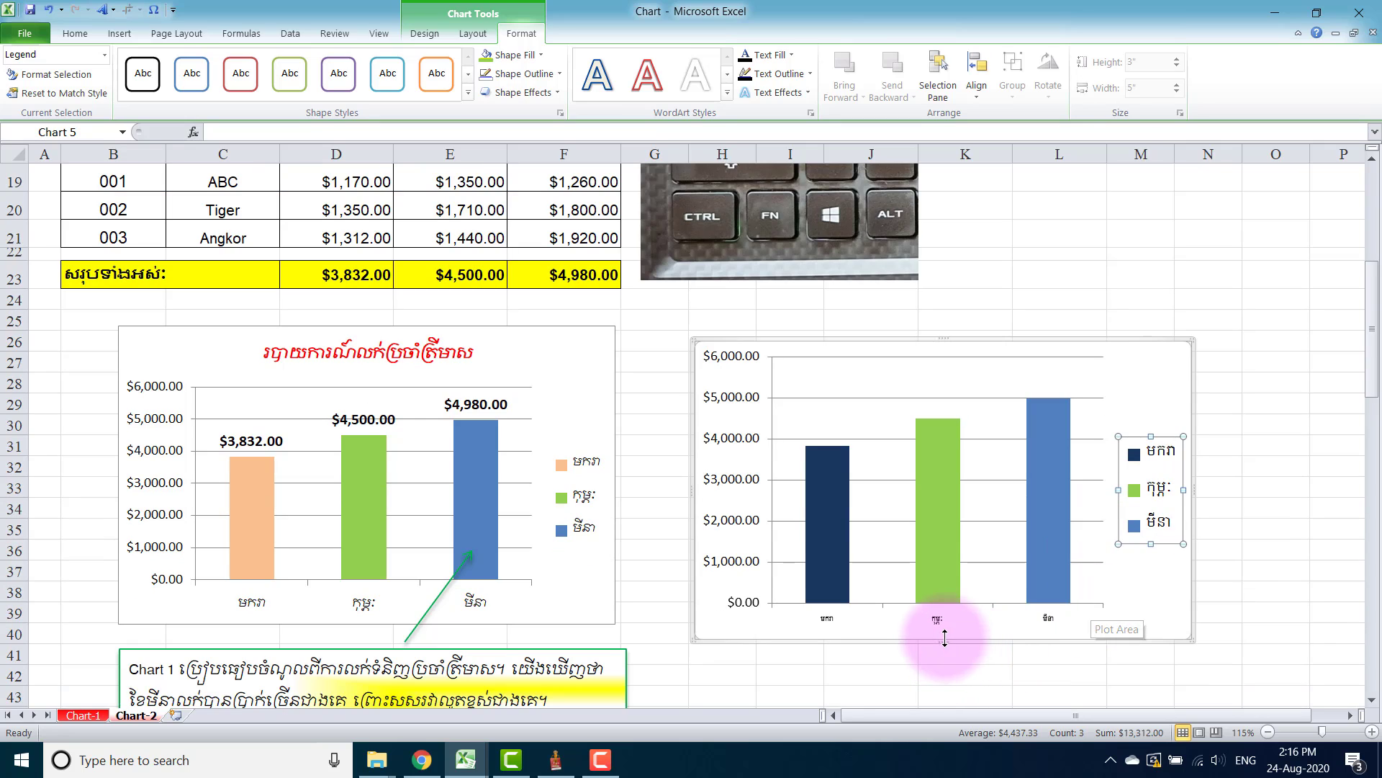
{"action": "right_click", "coordinate": [1169, 437]}
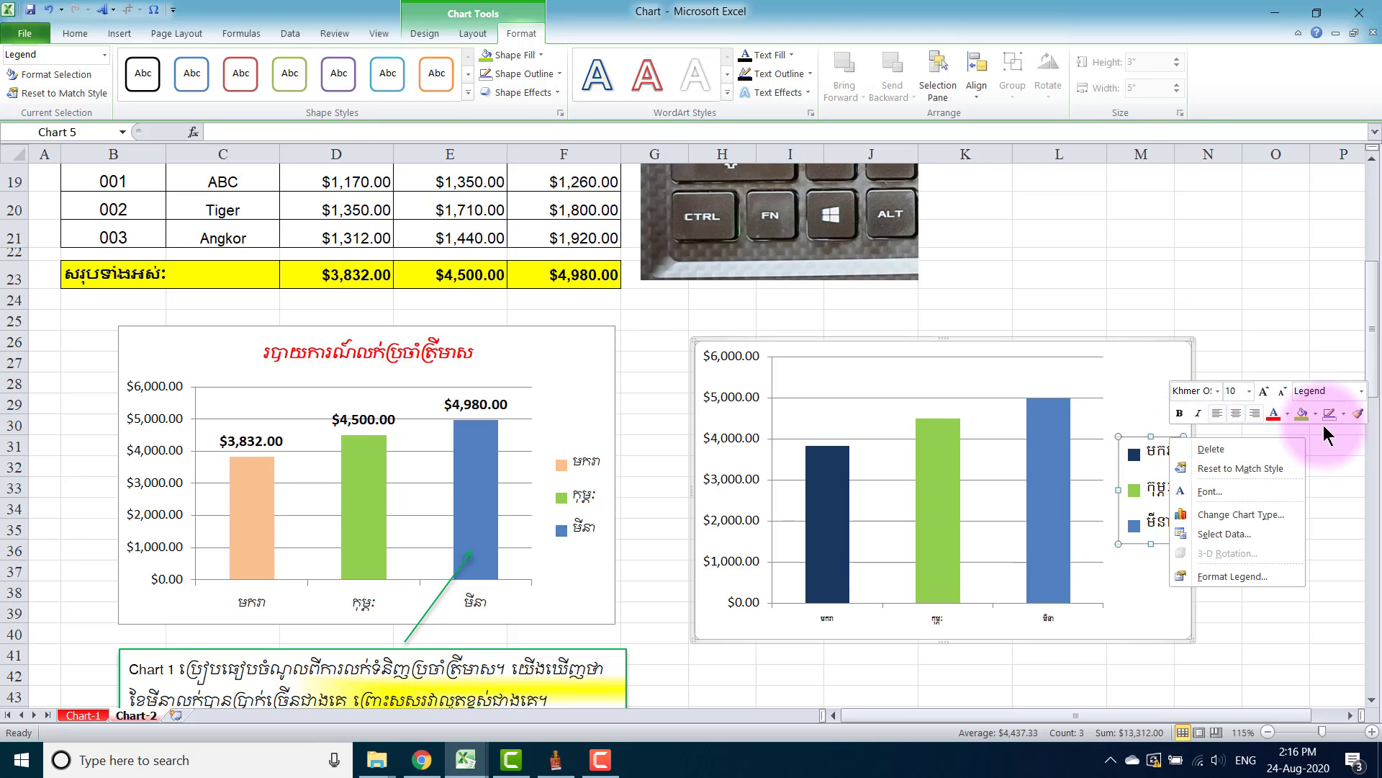
{"action": "left_click", "coordinate": [1359, 413]}
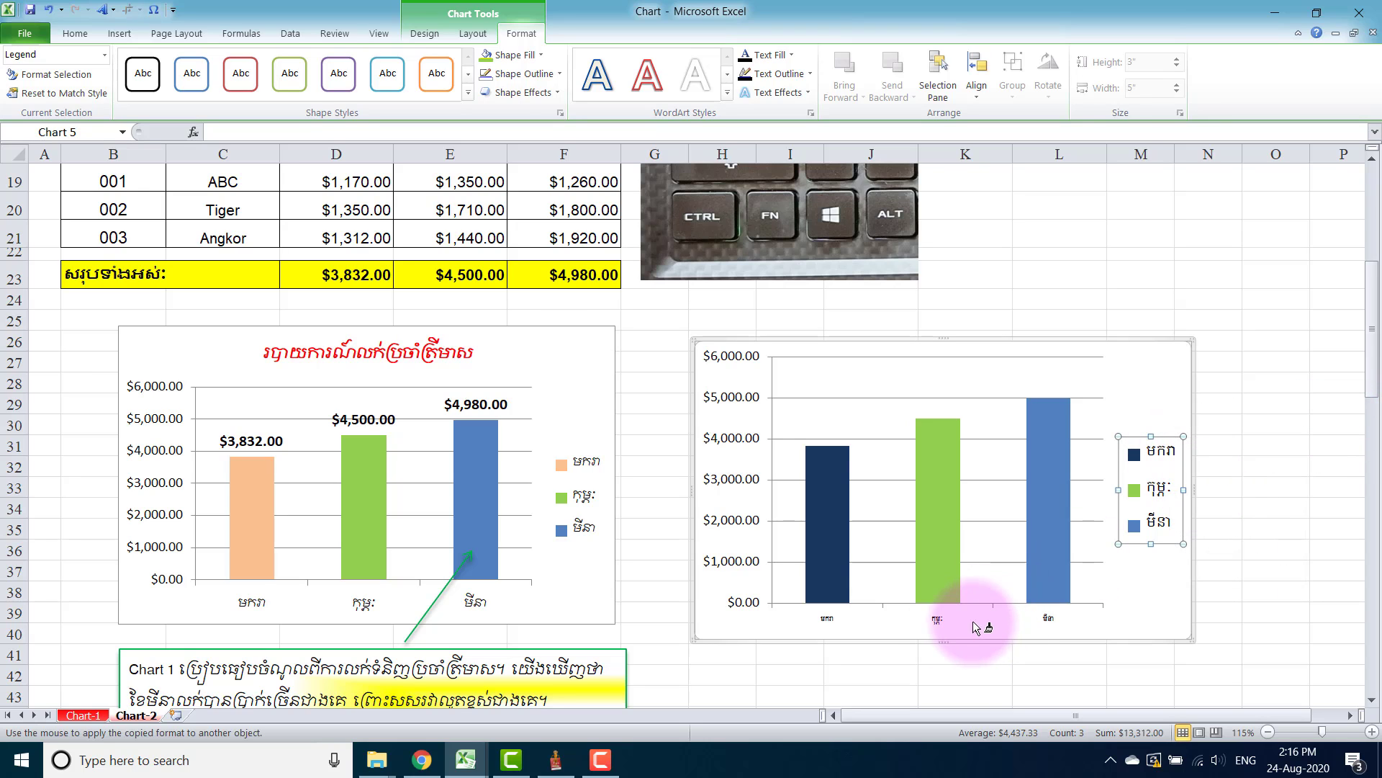
{"action": "left_click", "coordinate": [939, 620]}
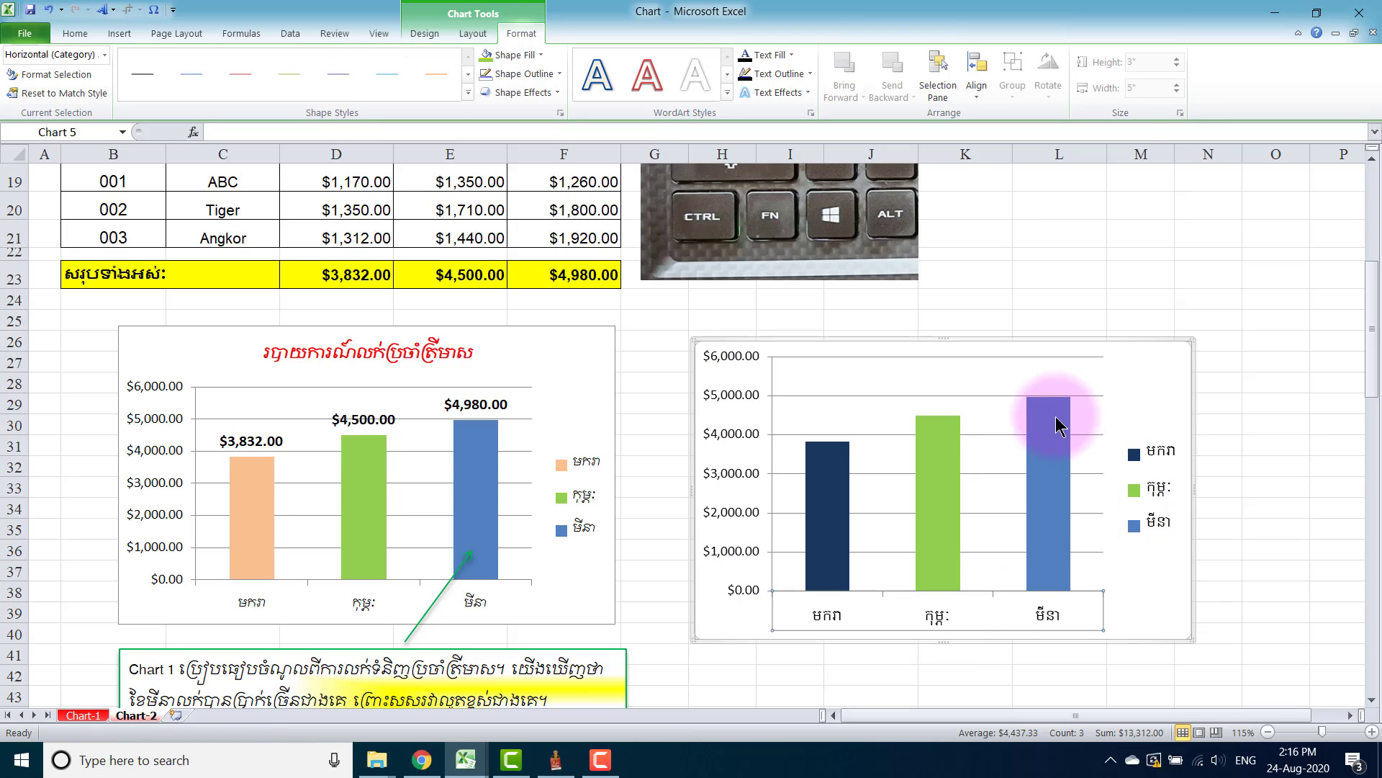
Add a title above the right chart and replace its placeholder with 'តតតតតតតតតតតតតតត'
{"action": "left_click", "coordinate": [1148, 377]}
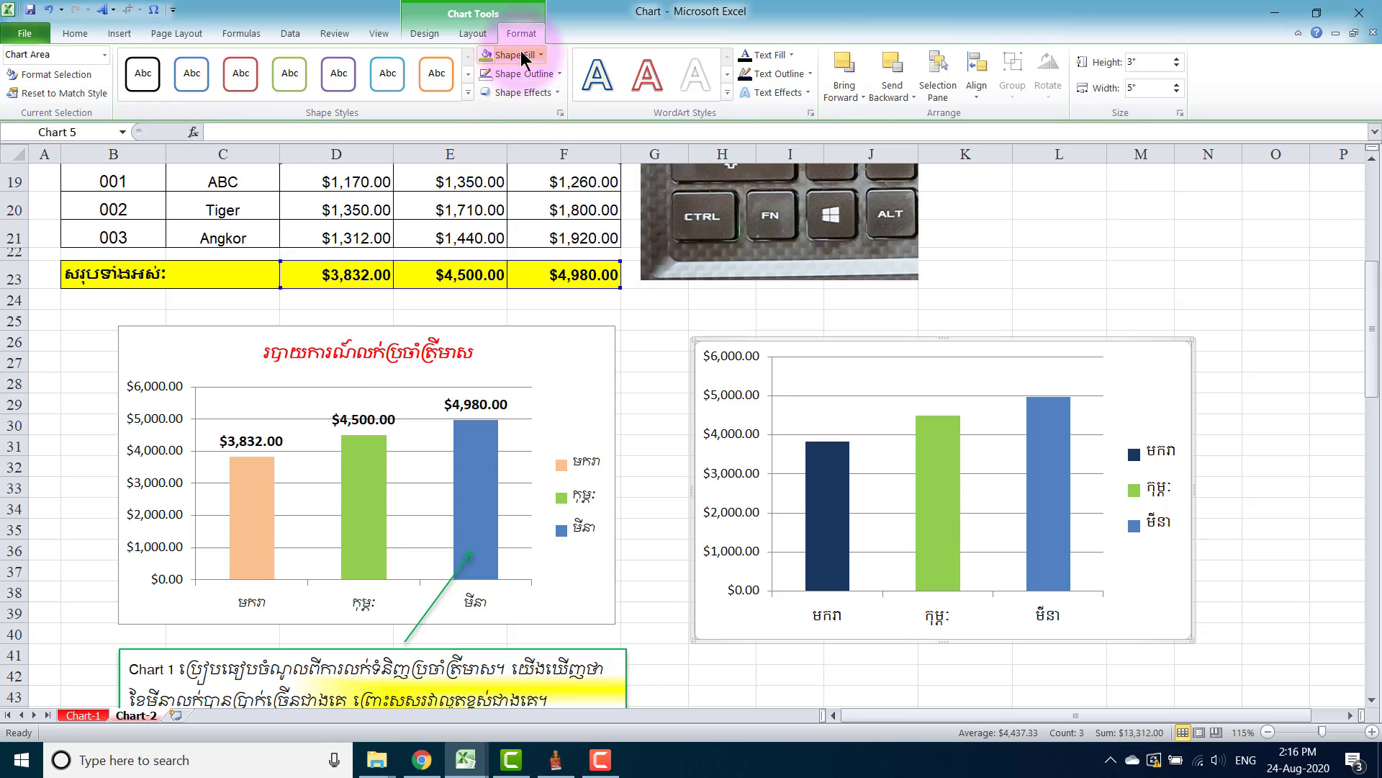
{"action": "left_click", "coordinate": [473, 33]}
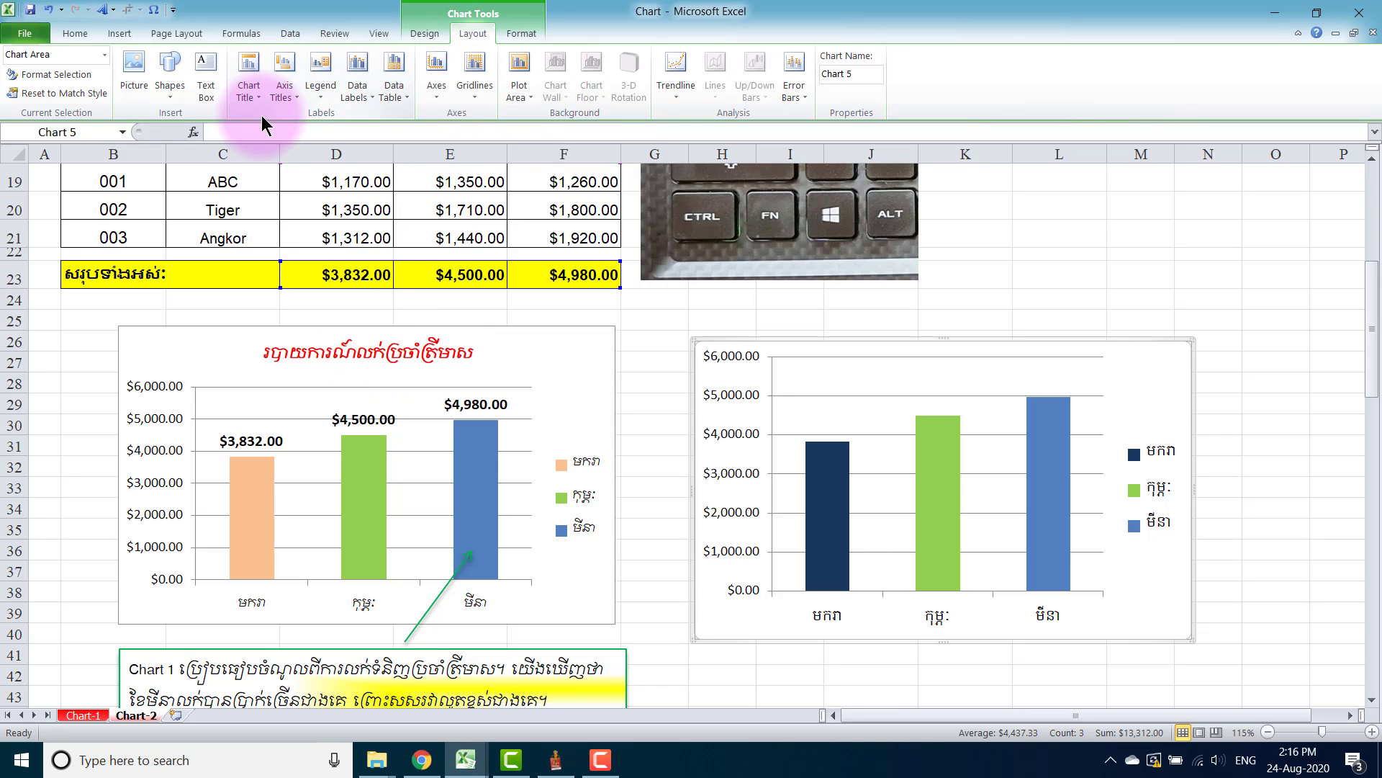
{"action": "left_click", "coordinate": [250, 72]}
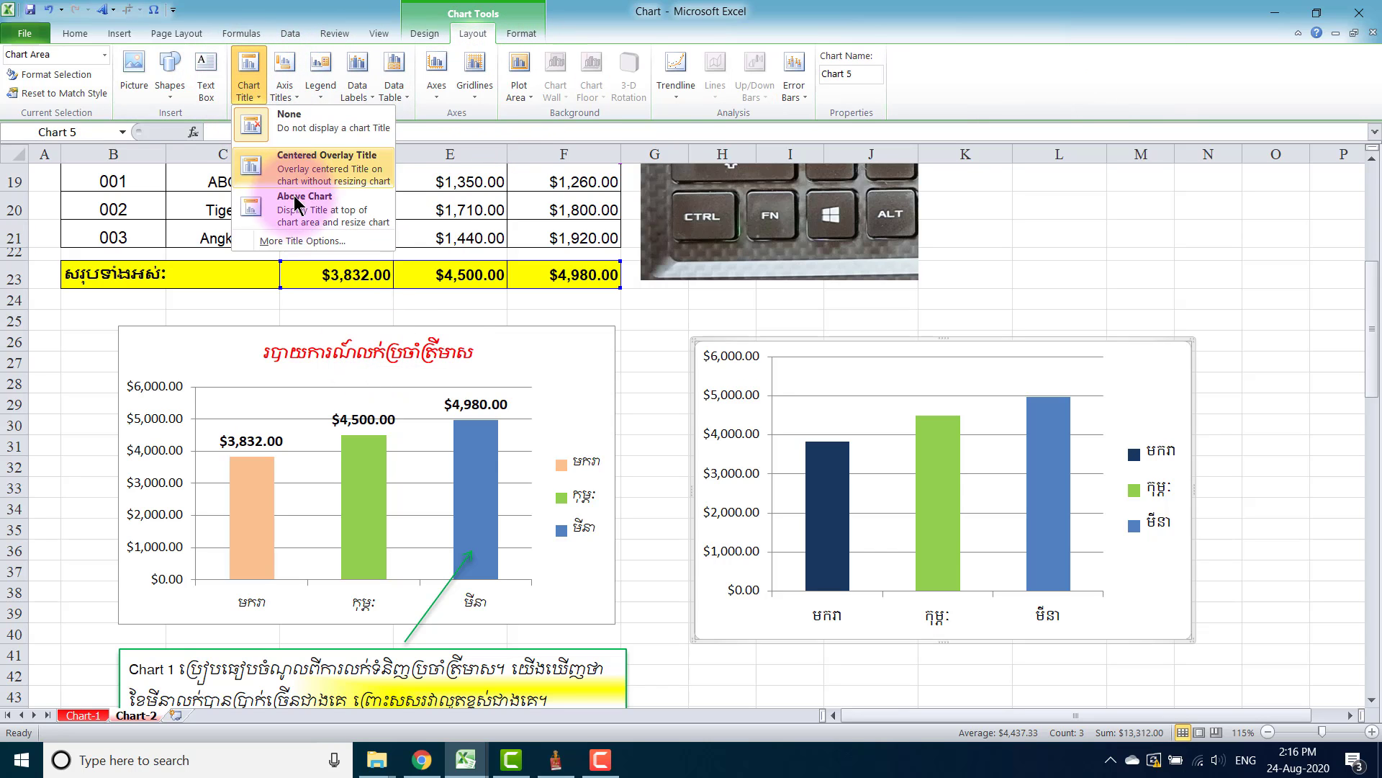
{"action": "left_click", "coordinate": [274, 188]}
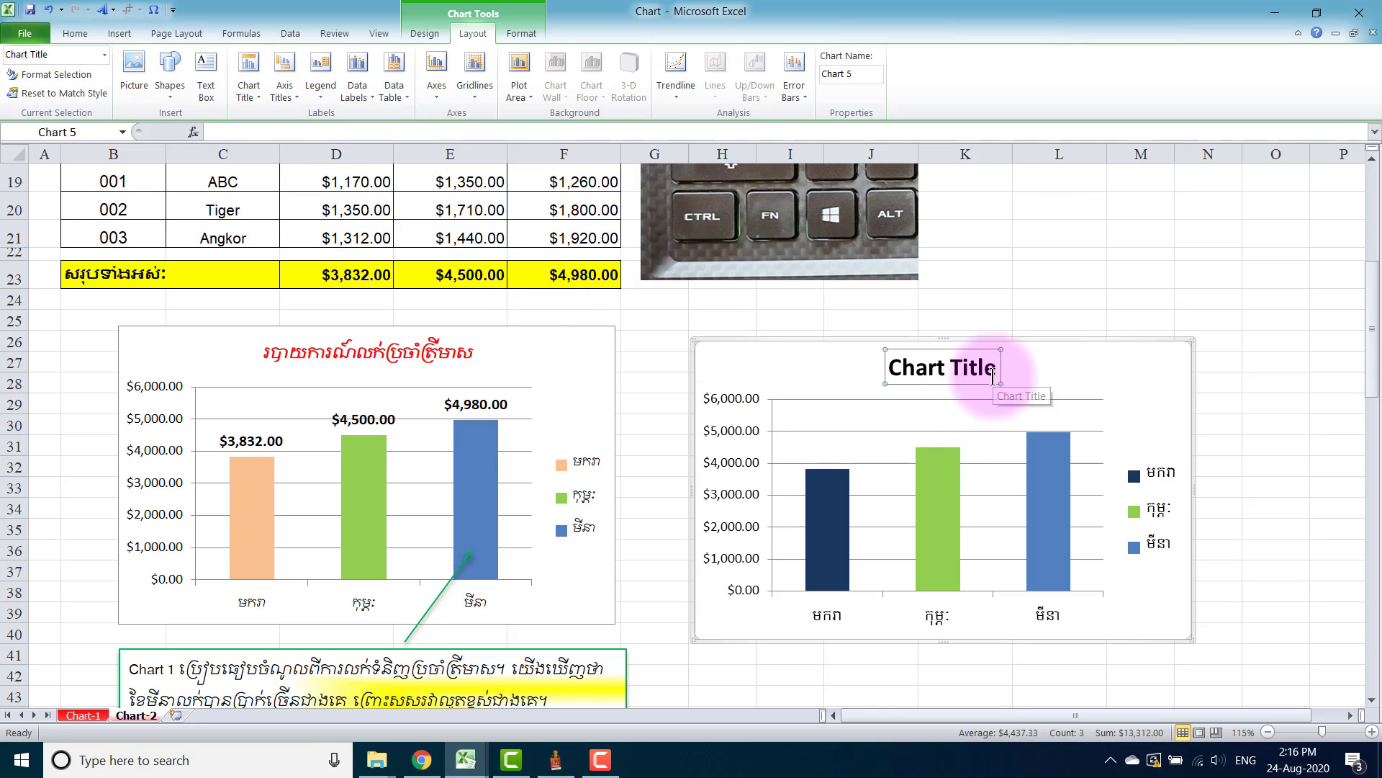
{"action": "left_click_drag", "start_coordinate": [1001, 368], "coordinate": [847, 346]}
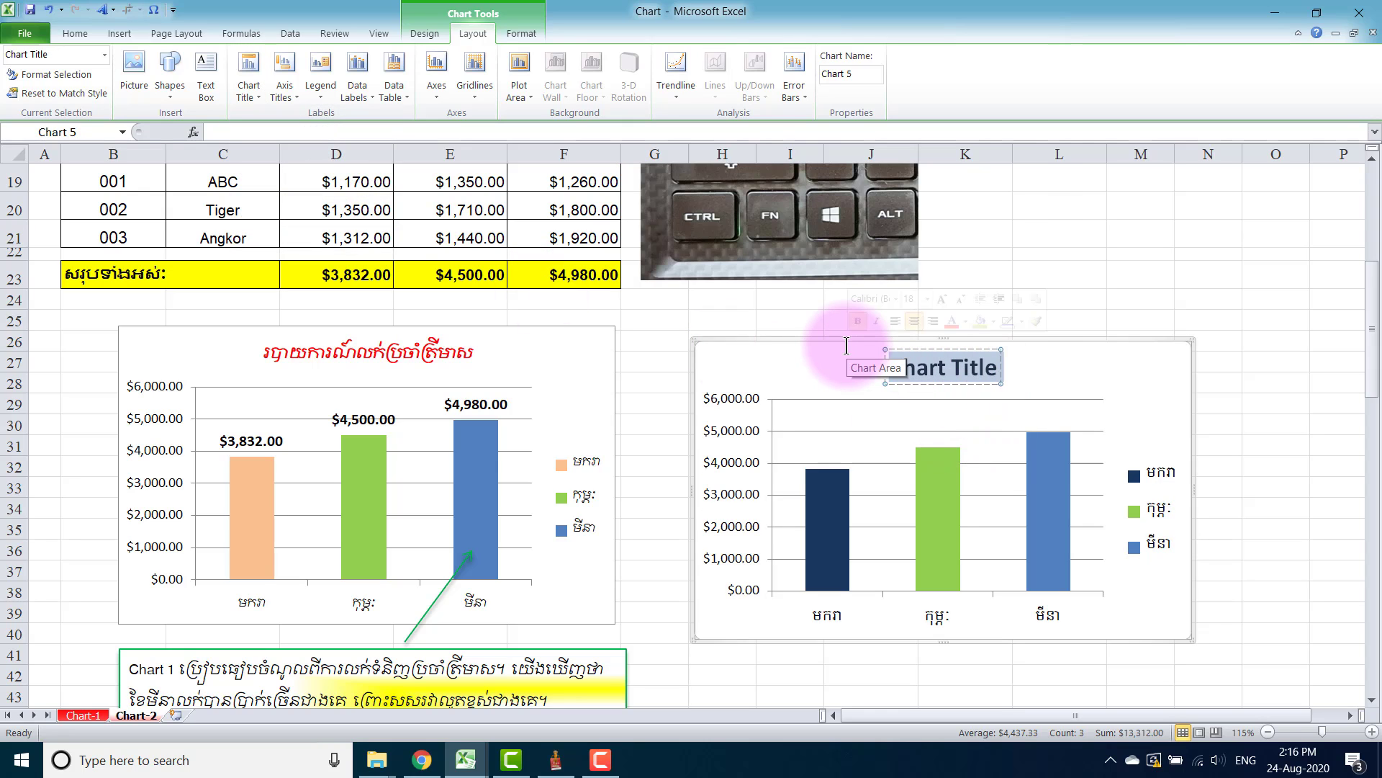
{"action": "type", "text": "តតត"}
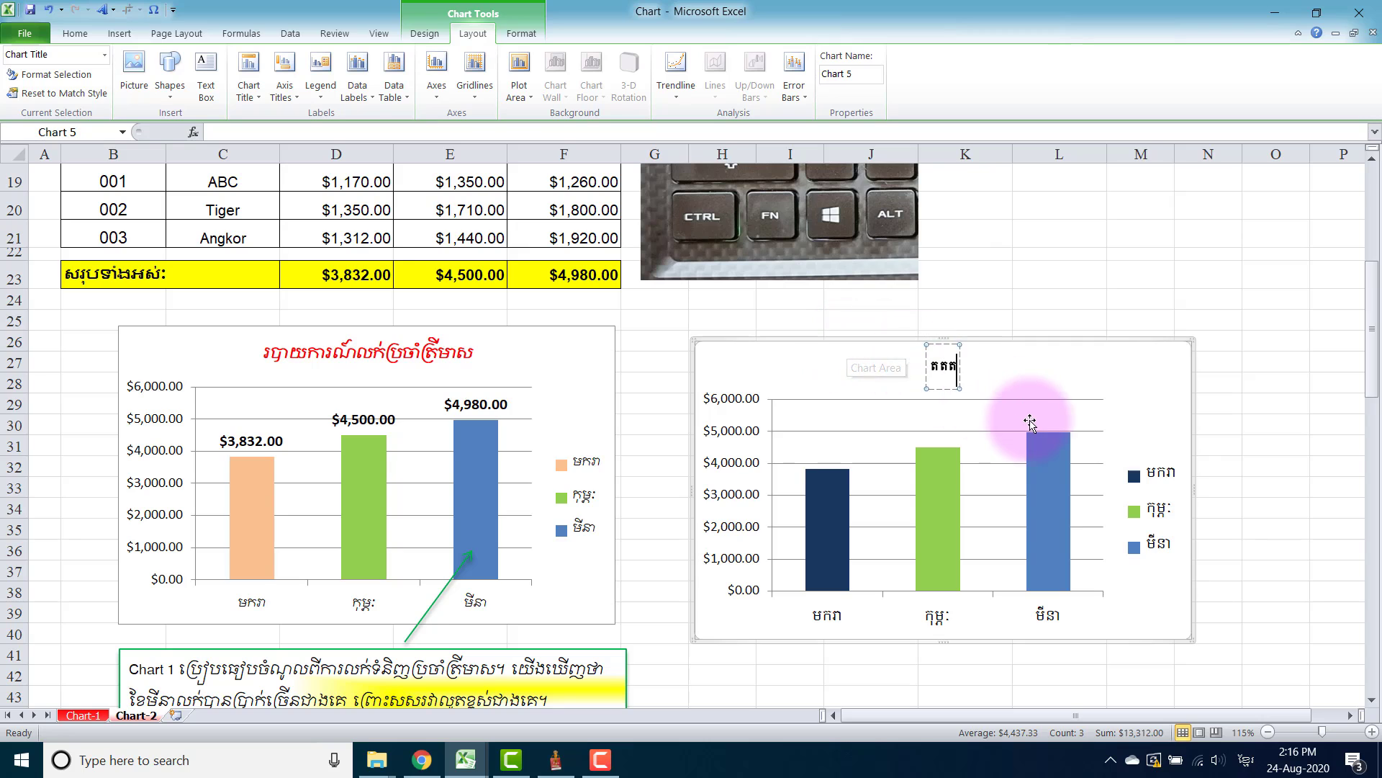
{"action": "type", "text": "តតតតតតតតតតតត"}
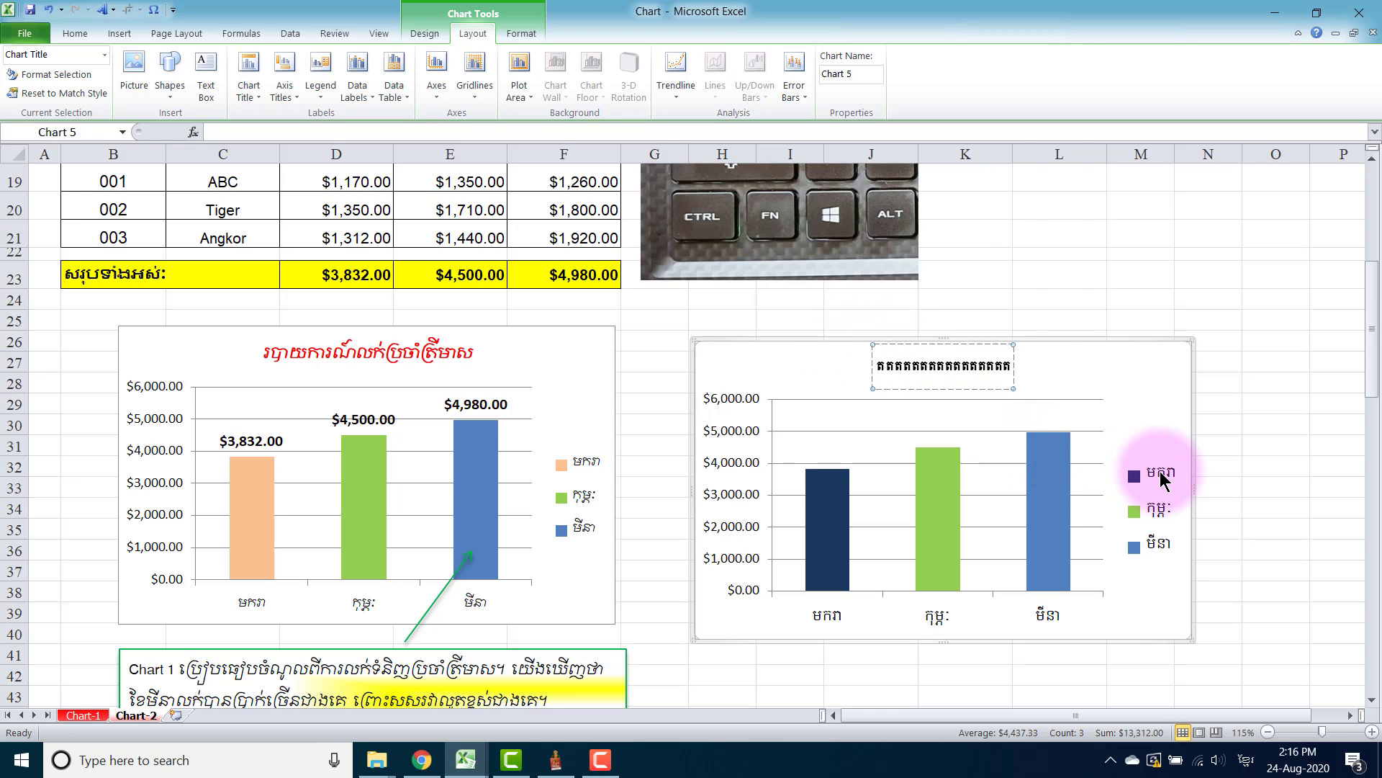
{"action": "left_click", "coordinate": [1152, 475]}
{"action": "right_click", "coordinate": [1160, 476]}
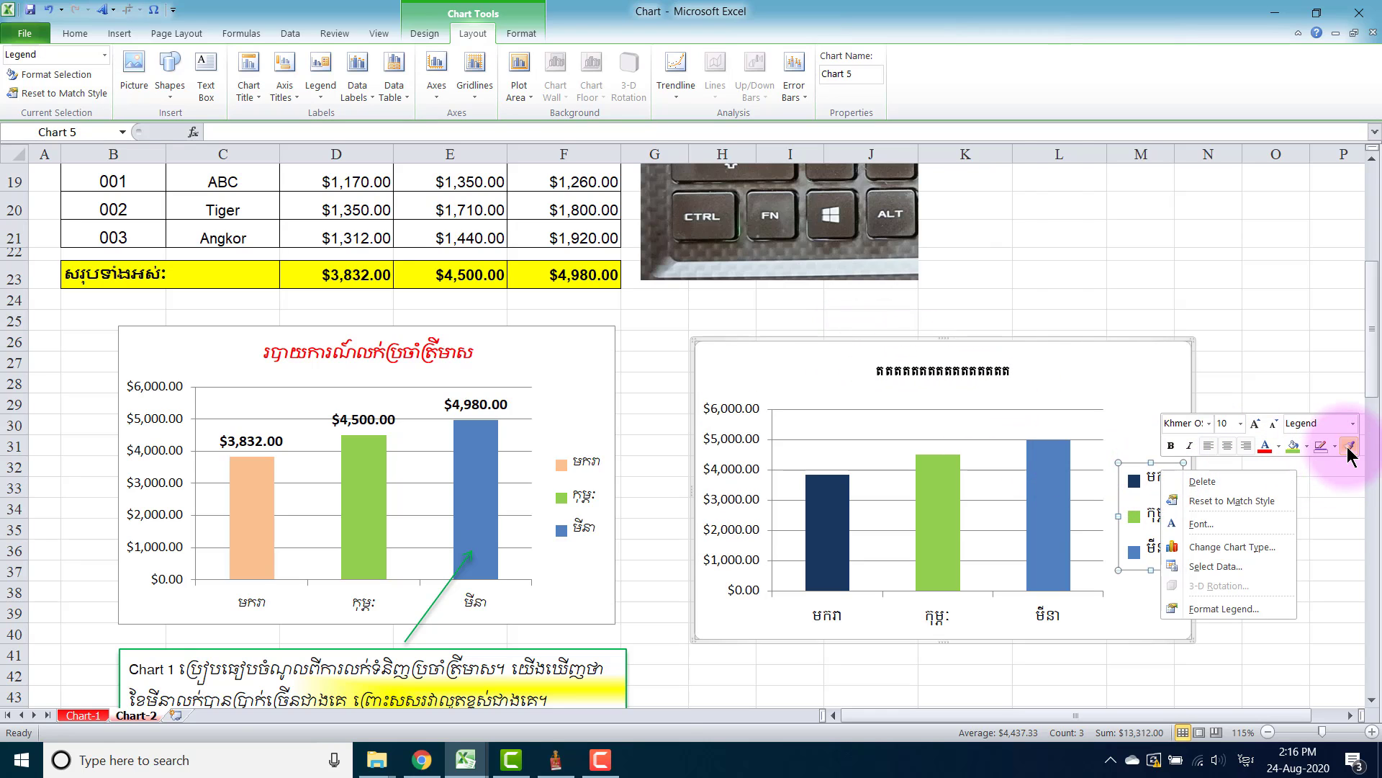
Add value labels above the right chart's bars
{"action": "left_click", "coordinate": [993, 354]}
{"action": "left_click", "coordinate": [993, 371]}
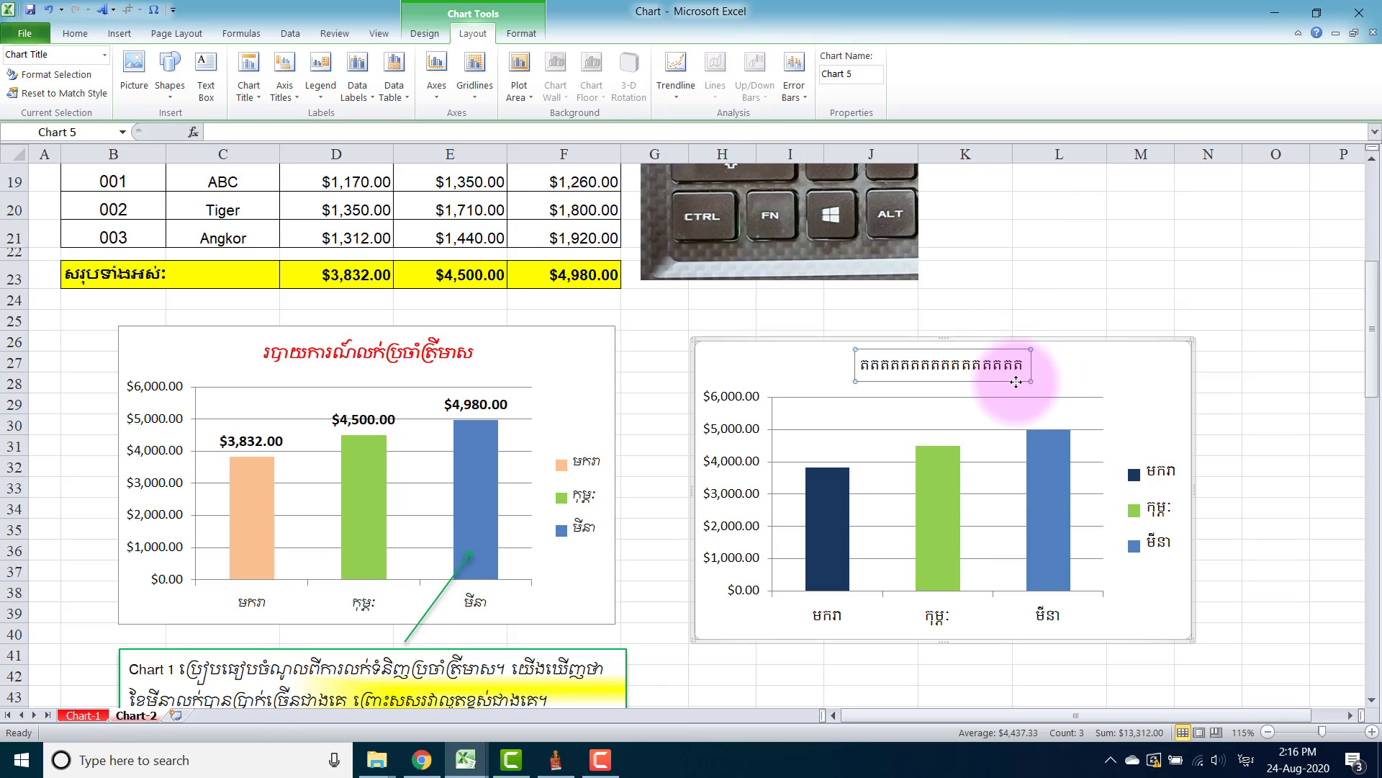
{"action": "left_click", "coordinate": [839, 518]}
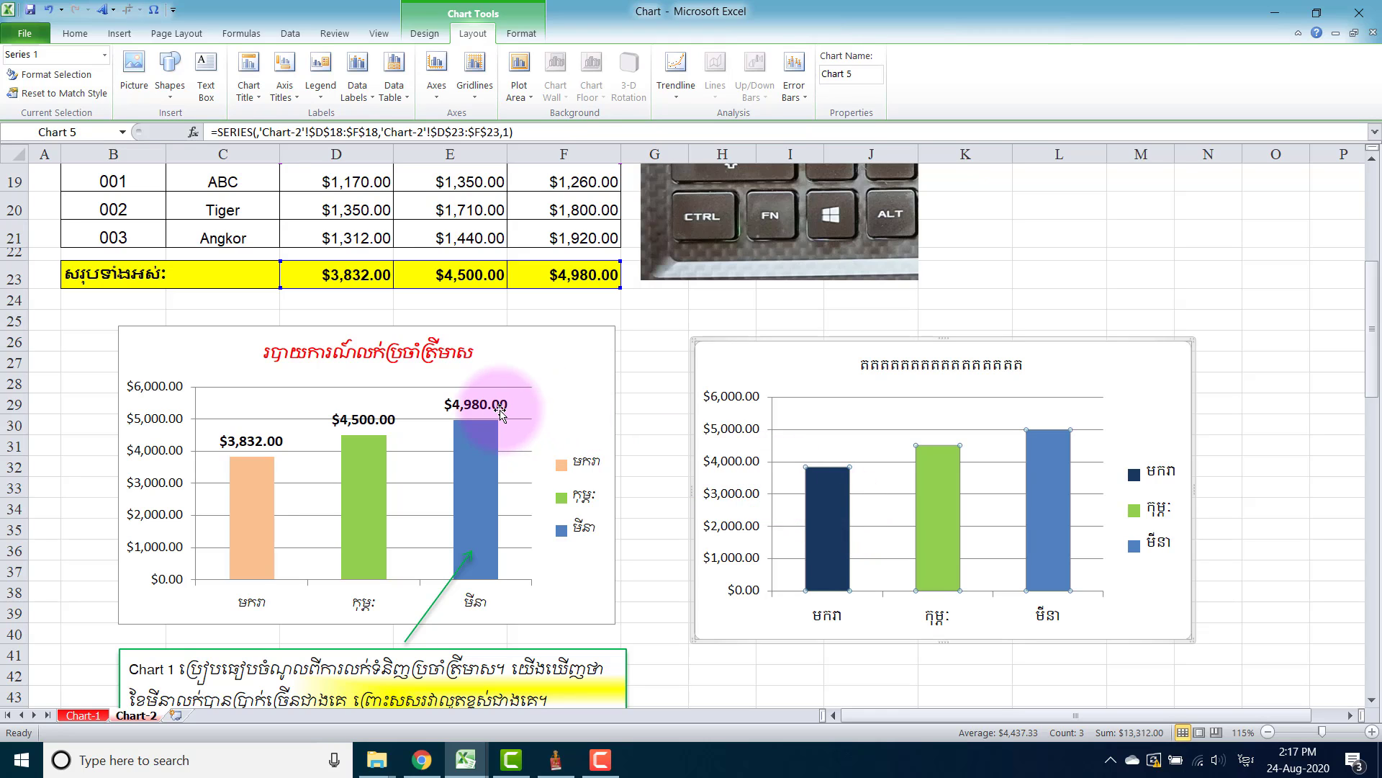
{"action": "right_click", "coordinate": [824, 509]}
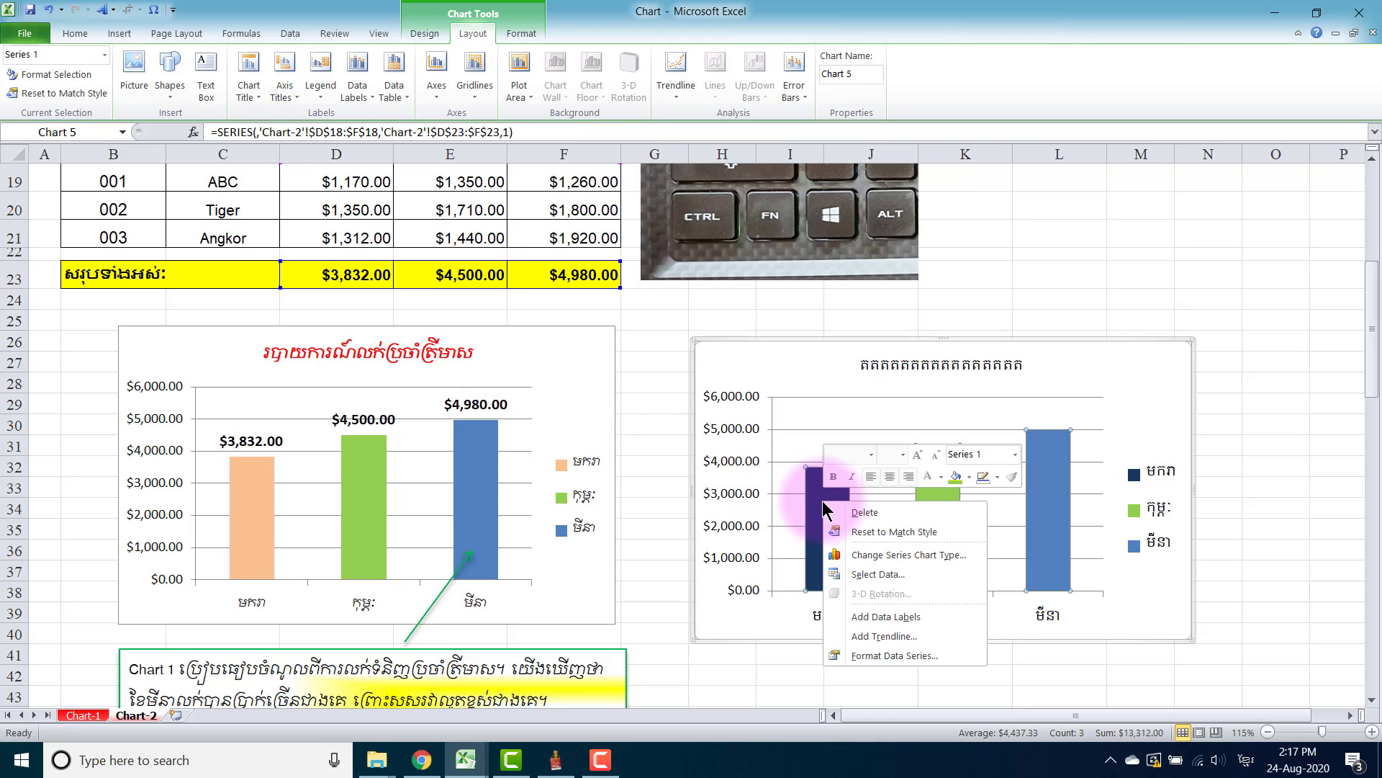
{"action": "left_click", "coordinate": [913, 623]}
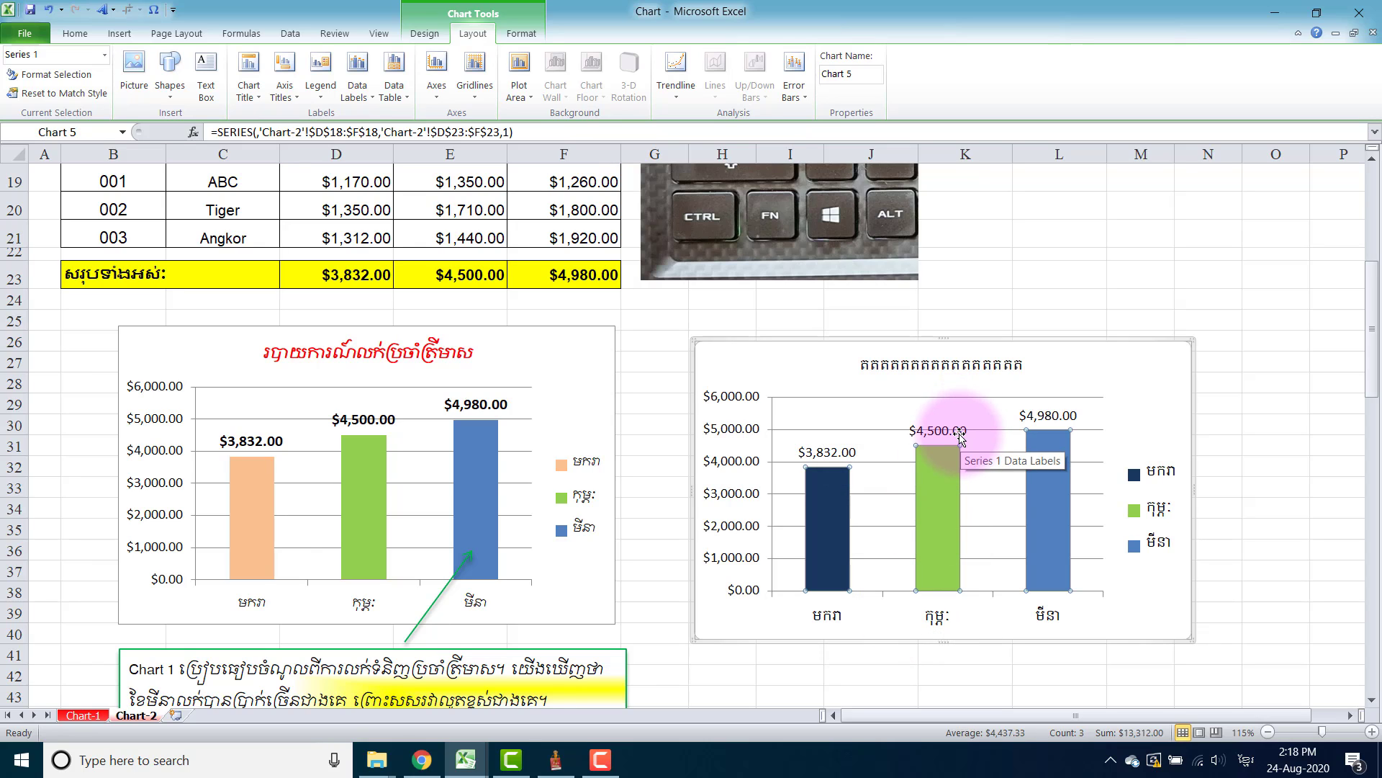
Format the value labels in red bold text
{"action": "left_click", "coordinate": [839, 458]}
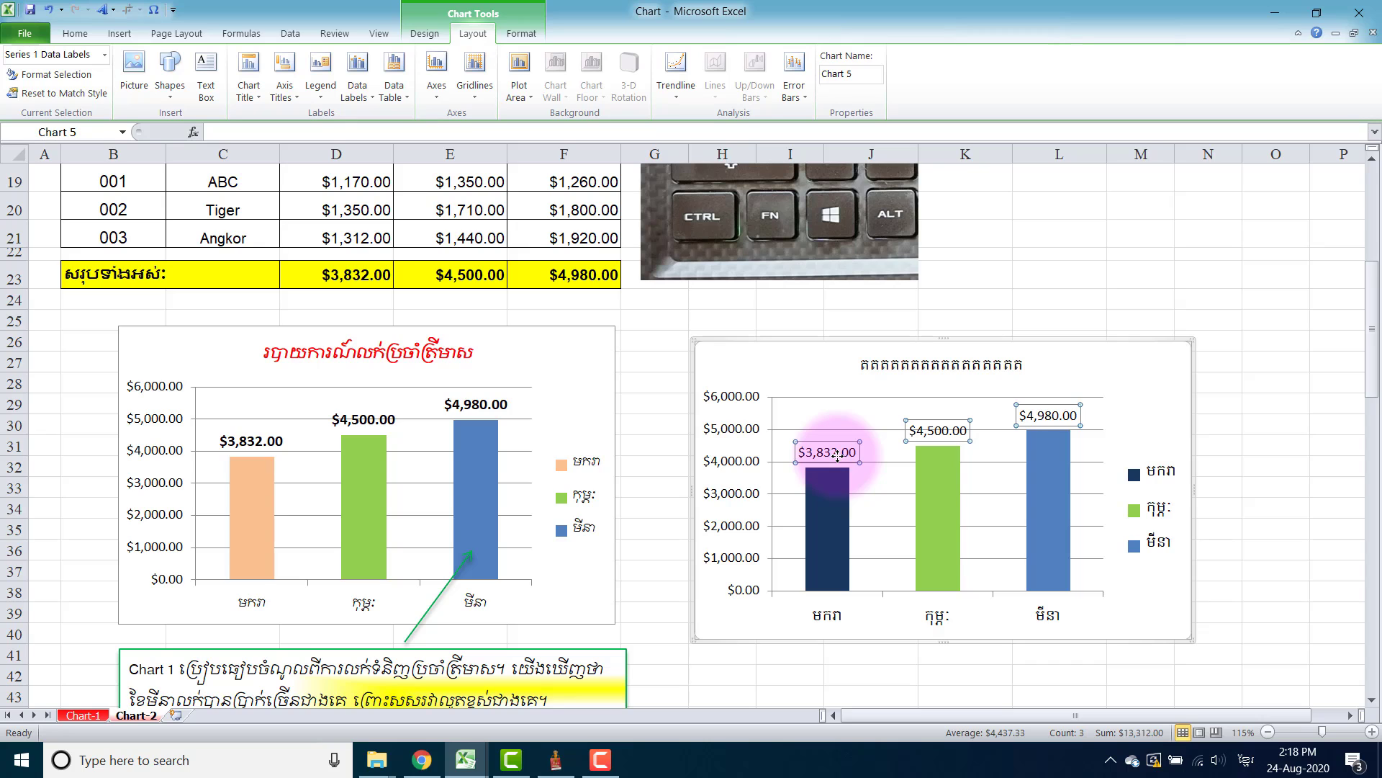
{"action": "right_click", "coordinate": [839, 458]}
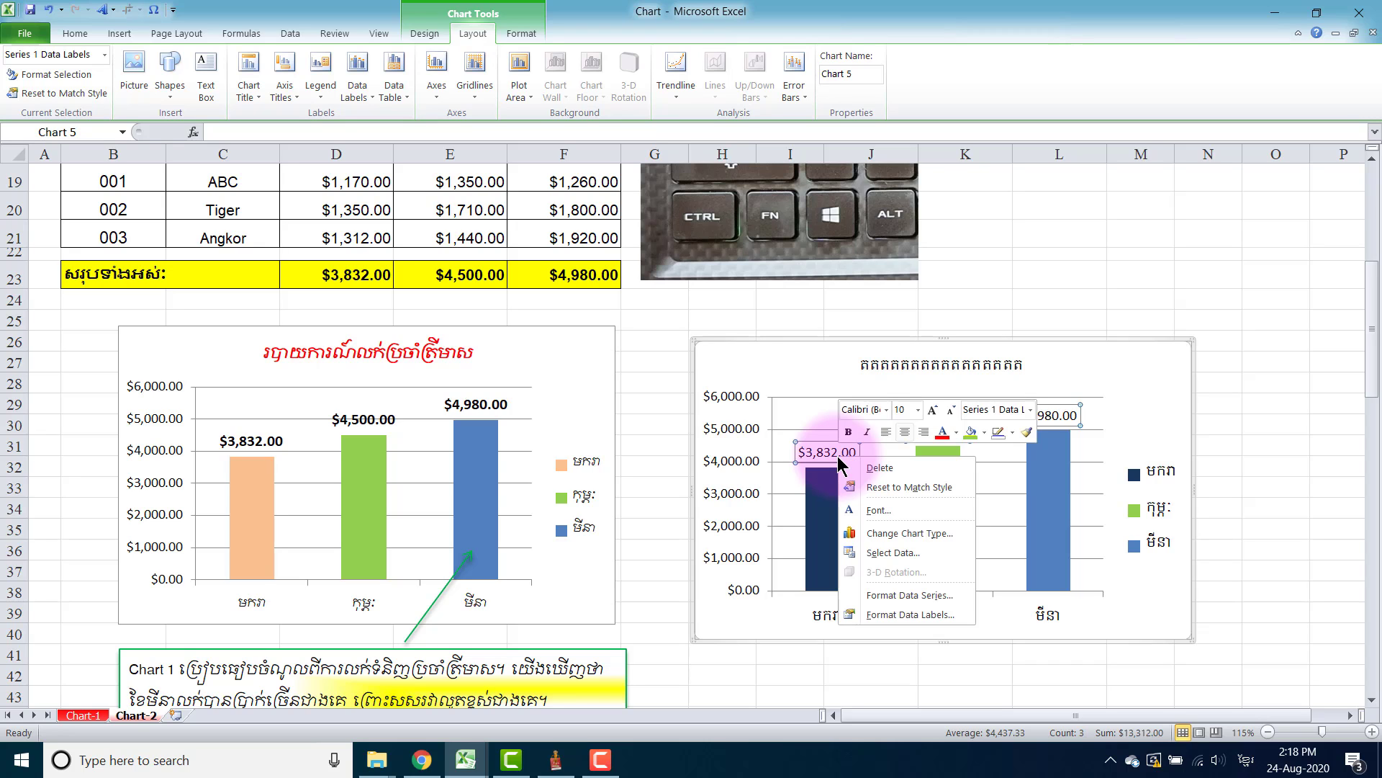
{"action": "left_click", "coordinate": [942, 432]}
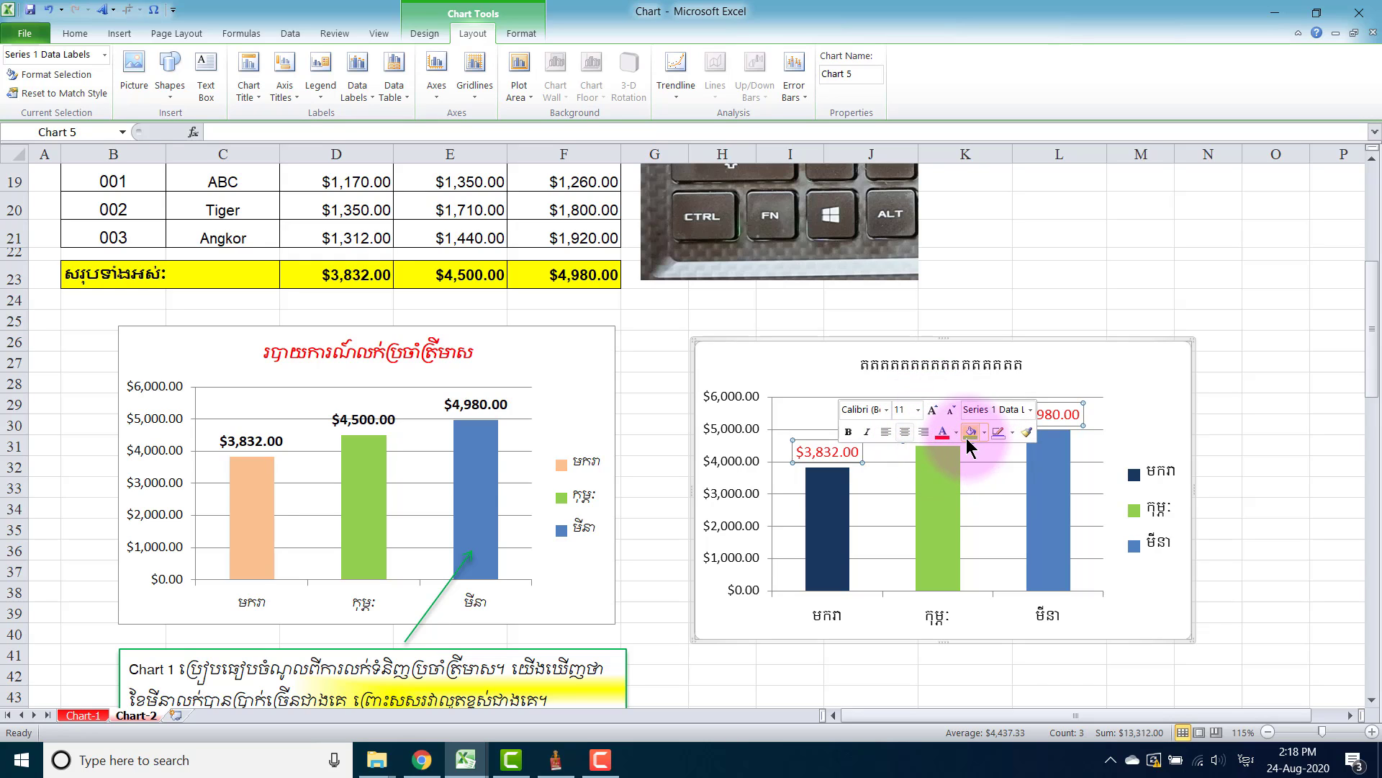
{"action": "left_click", "coordinate": [849, 433]}
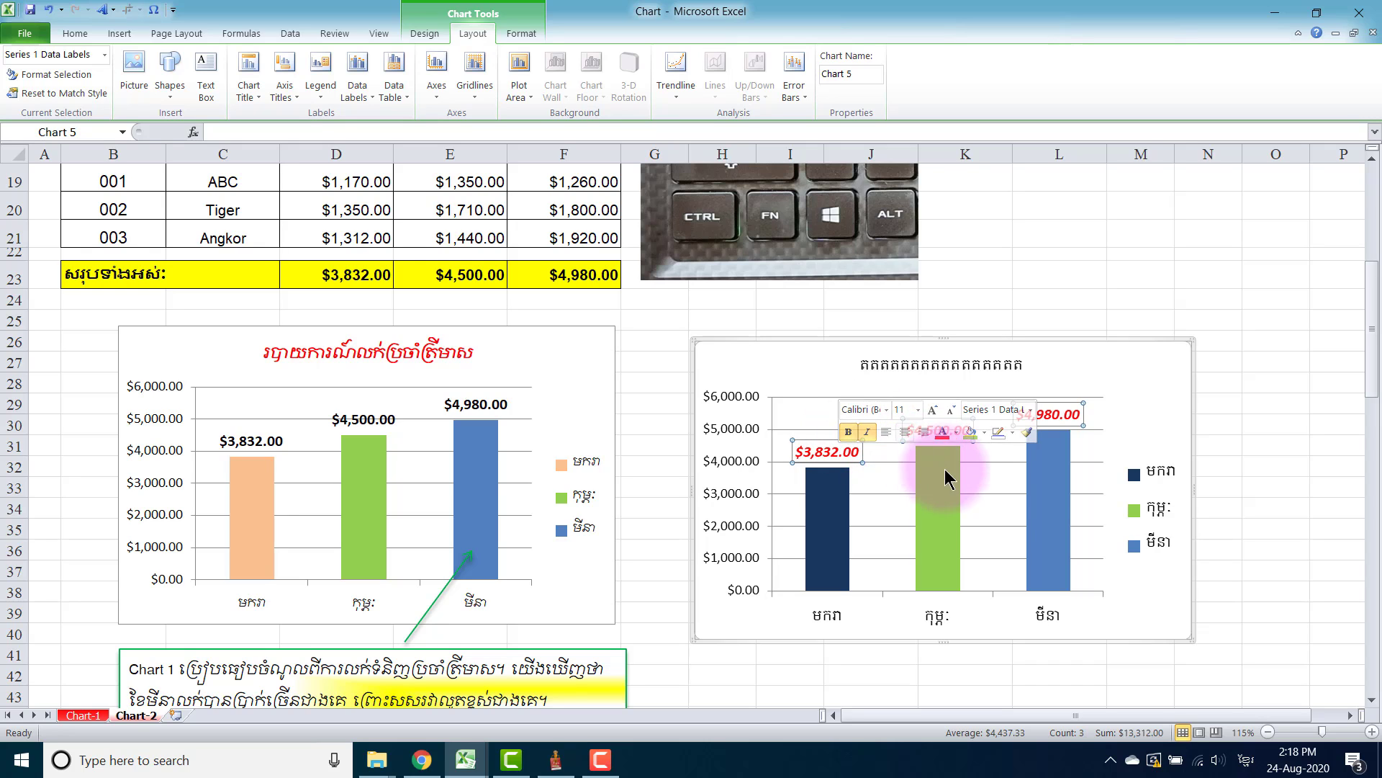
{"action": "left_click", "coordinate": [985, 502]}
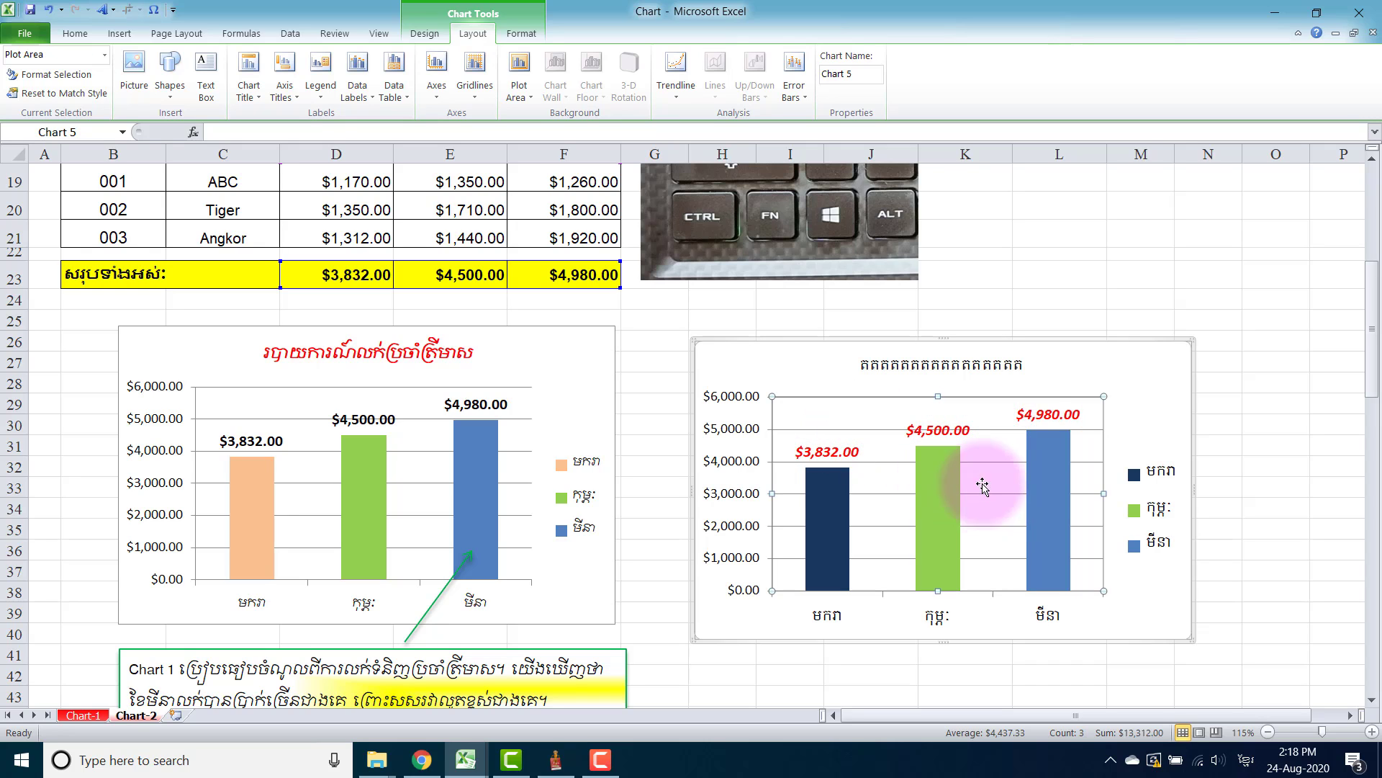
{"action": "left_click", "coordinate": [1044, 423]}
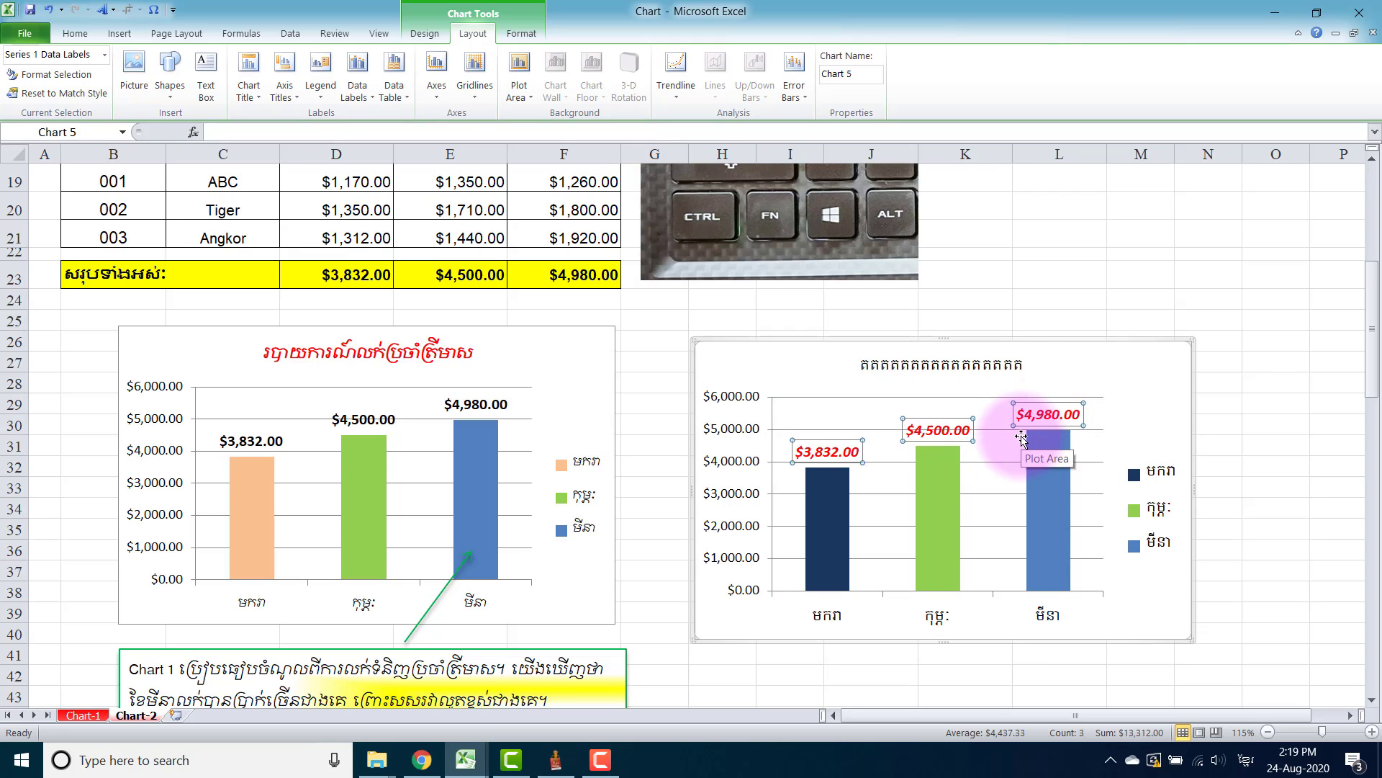
Drag the keyboard picture from the top of the sheet down beside the income and expense tables
{"action": "scroll", "coordinate": [1021, 440], "scroll_direction": "down", "scroll_amount": 2}
{"action": "scroll", "coordinate": [1019, 441], "scroll_direction": "down", "scroll_amount": 4}
{"action": "scroll", "coordinate": [1018, 441], "scroll_direction": "down", "scroll_amount": 1}
{"action": "scroll", "coordinate": [1018, 441], "scroll_direction": "down", "scroll_amount": 1}
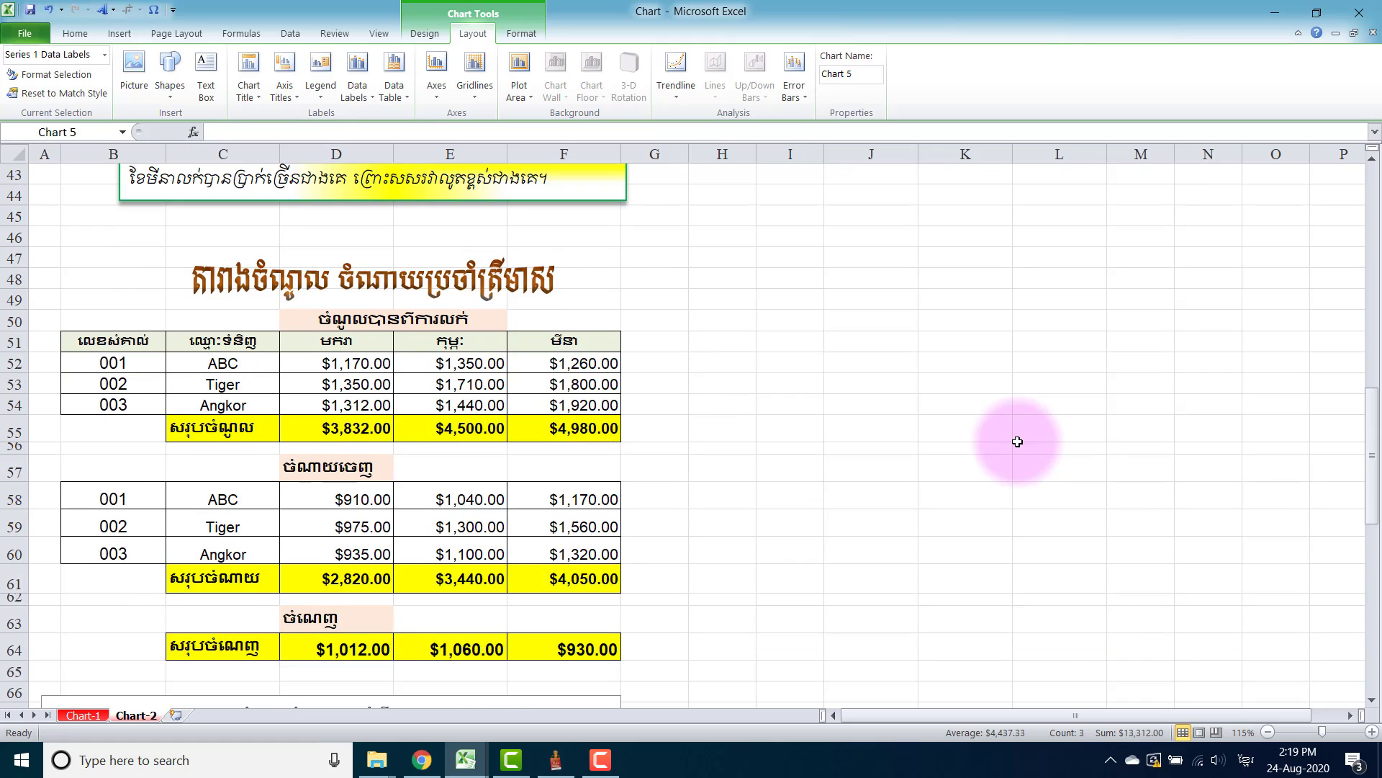
{"action": "scroll", "coordinate": [1017, 441], "scroll_direction": "down", "scroll_amount": 2}
{"action": "scroll", "coordinate": [1017, 441], "scroll_direction": "down", "scroll_amount": 2}
{"action": "scroll", "coordinate": [1017, 441], "scroll_direction": "down", "scroll_amount": 2}
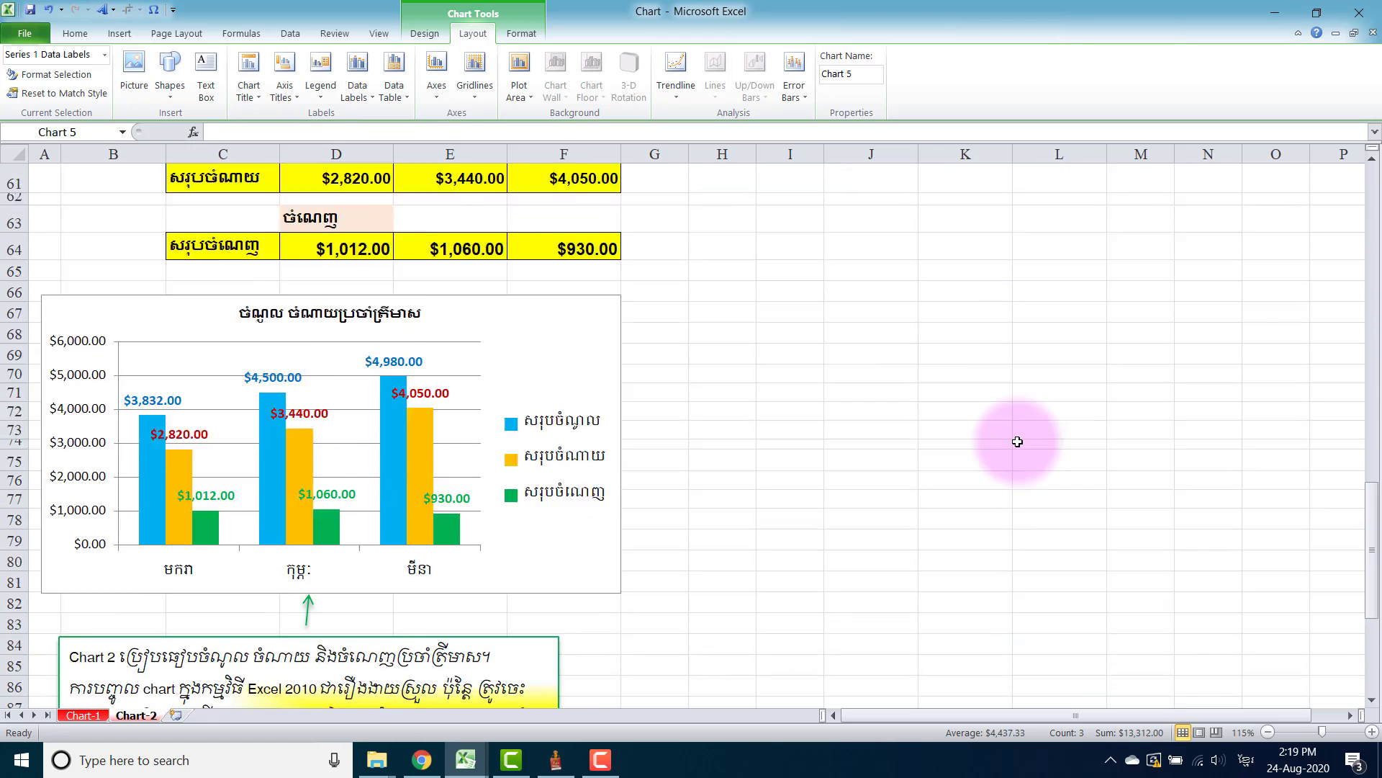
{"action": "scroll", "coordinate": [1017, 441], "scroll_direction": "up", "scroll_amount": 1}
{"action": "left_click", "coordinate": [594, 453]}
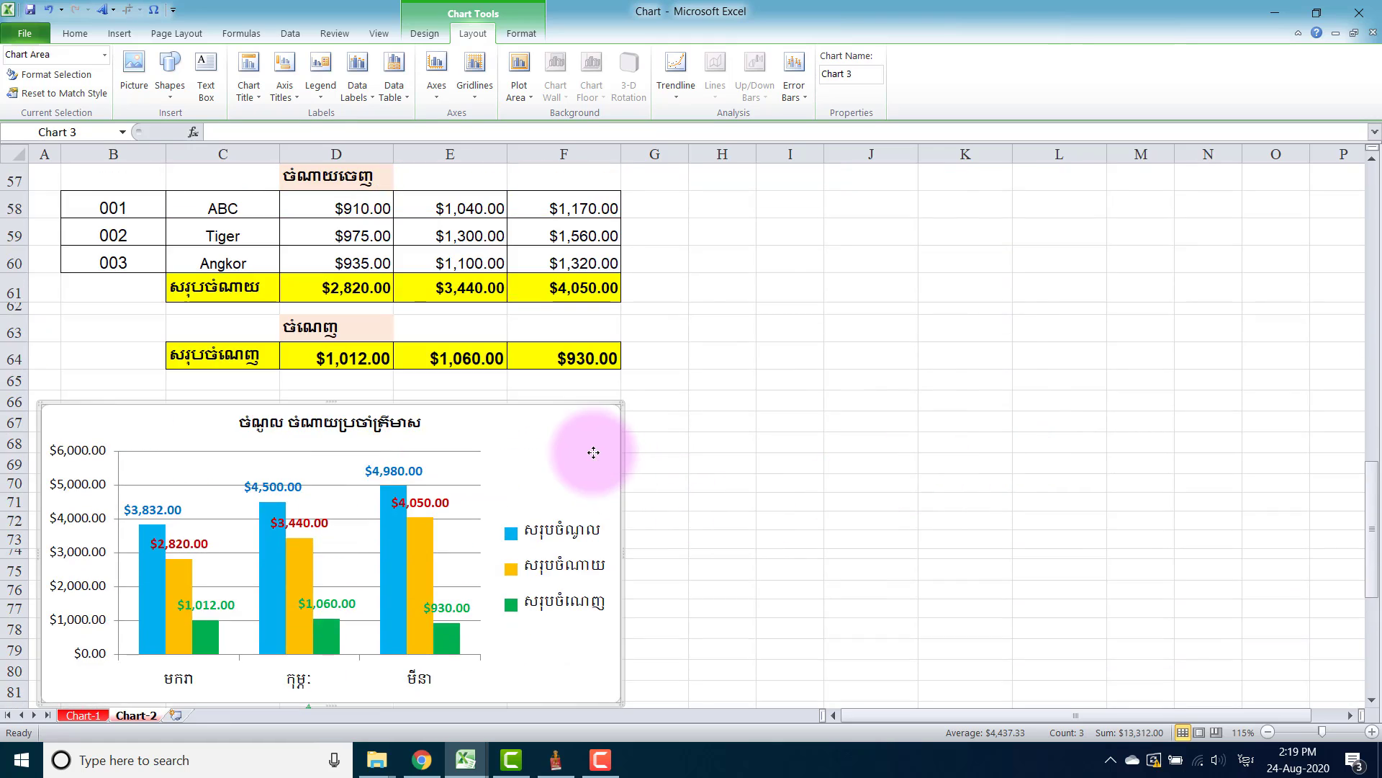
{"action": "scroll", "coordinate": [590, 455], "scroll_direction": "up", "scroll_amount": 1}
{"action": "scroll", "coordinate": [605, 451], "scroll_direction": "up", "scroll_amount": 1}
{"action": "scroll", "coordinate": [605, 440], "scroll_direction": "up", "scroll_amount": 1}
{"action": "scroll", "coordinate": [604, 432], "scroll_direction": "up", "scroll_amount": 1}
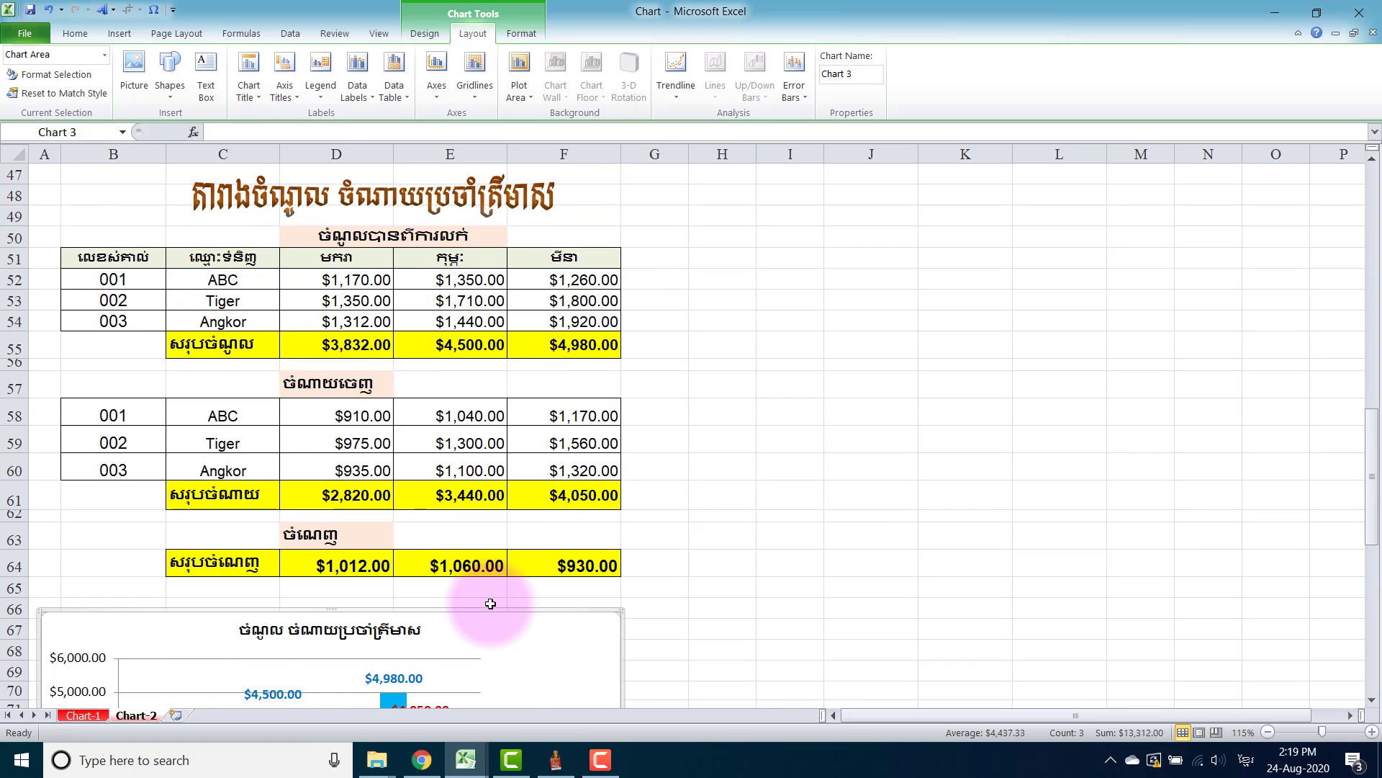
{"action": "scroll", "coordinate": [504, 576], "scroll_direction": "down", "scroll_amount": 2}
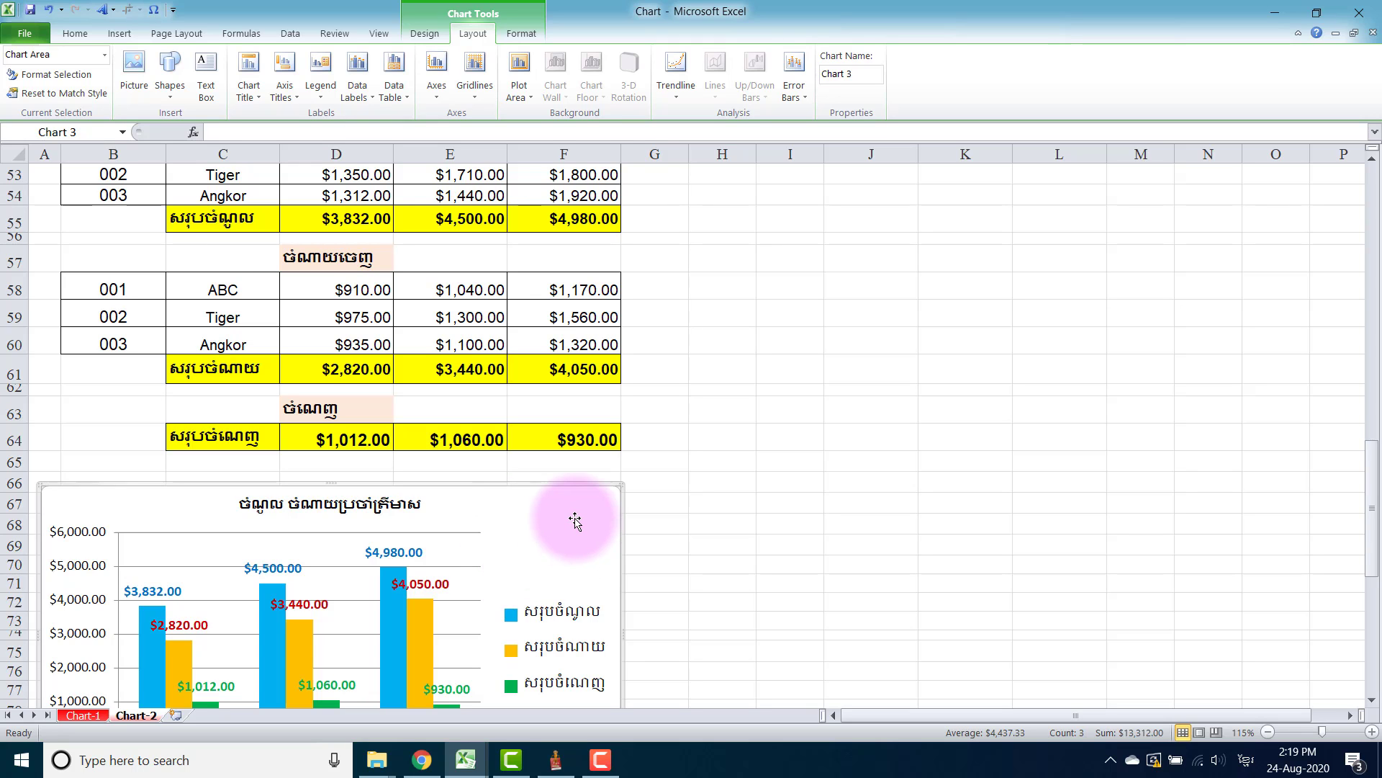
{"action": "scroll", "coordinate": [576, 522], "scroll_direction": "up", "scroll_amount": 1}
{"action": "scroll", "coordinate": [591, 511], "scroll_direction": "up", "scroll_amount": 1}
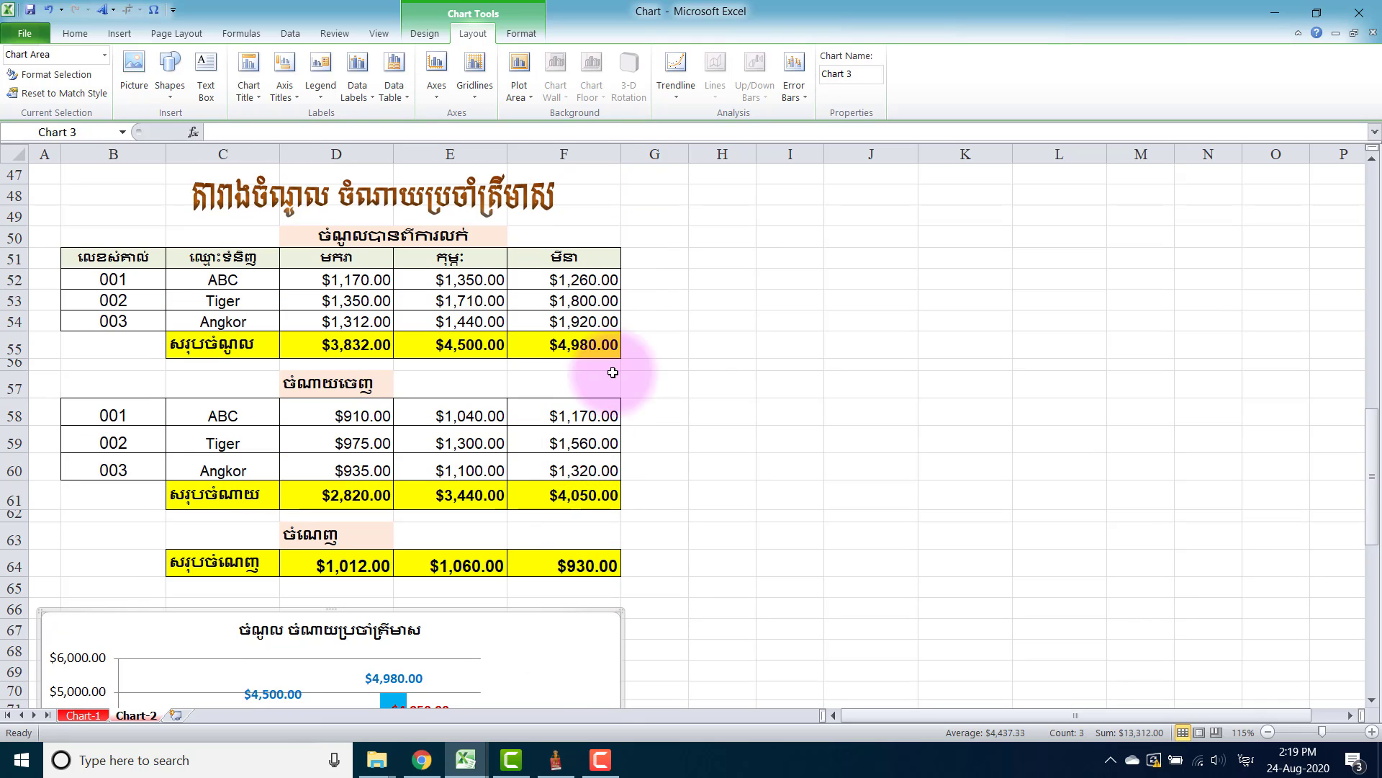
{"action": "scroll", "coordinate": [761, 303], "scroll_direction": "up", "scroll_amount": 3}
{"action": "scroll", "coordinate": [792, 306], "scroll_direction": "up", "scroll_amount": 2}
{"action": "scroll", "coordinate": [789, 296], "scroll_direction": "up", "scroll_amount": 4}
{"action": "scroll", "coordinate": [789, 297], "scroll_direction": "up", "scroll_amount": 1}
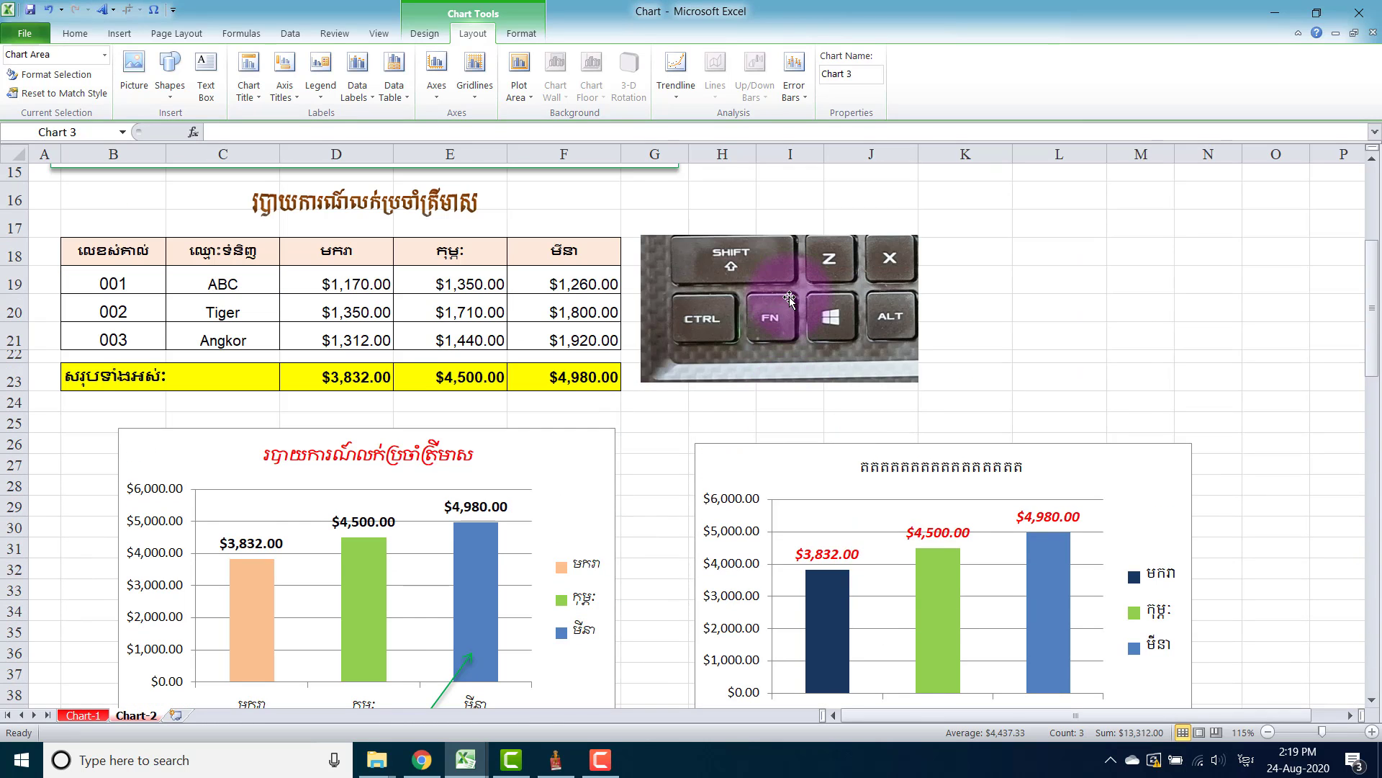
{"action": "left_click_drag", "start_coordinate": [790, 298], "coordinate": [725, 640]}
{"action": "scroll", "coordinate": [758, 569], "scroll_direction": "down", "scroll_amount": 3}
{"action": "scroll", "coordinate": [759, 569], "scroll_direction": "down", "scroll_amount": 3}
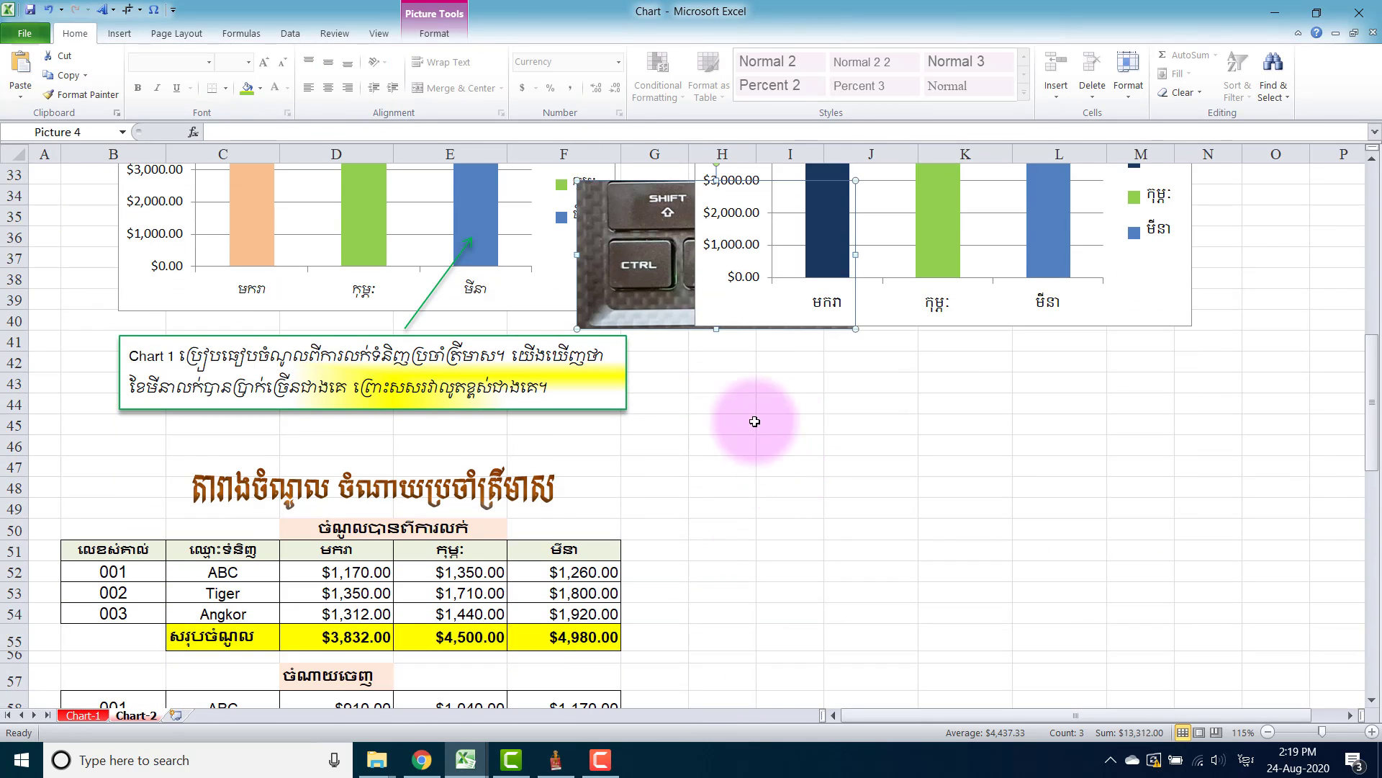
{"action": "left_click_drag", "start_coordinate": [641, 257], "coordinate": [685, 627]}
{"action": "scroll", "coordinate": [735, 475], "scroll_direction": "down", "scroll_amount": 3}
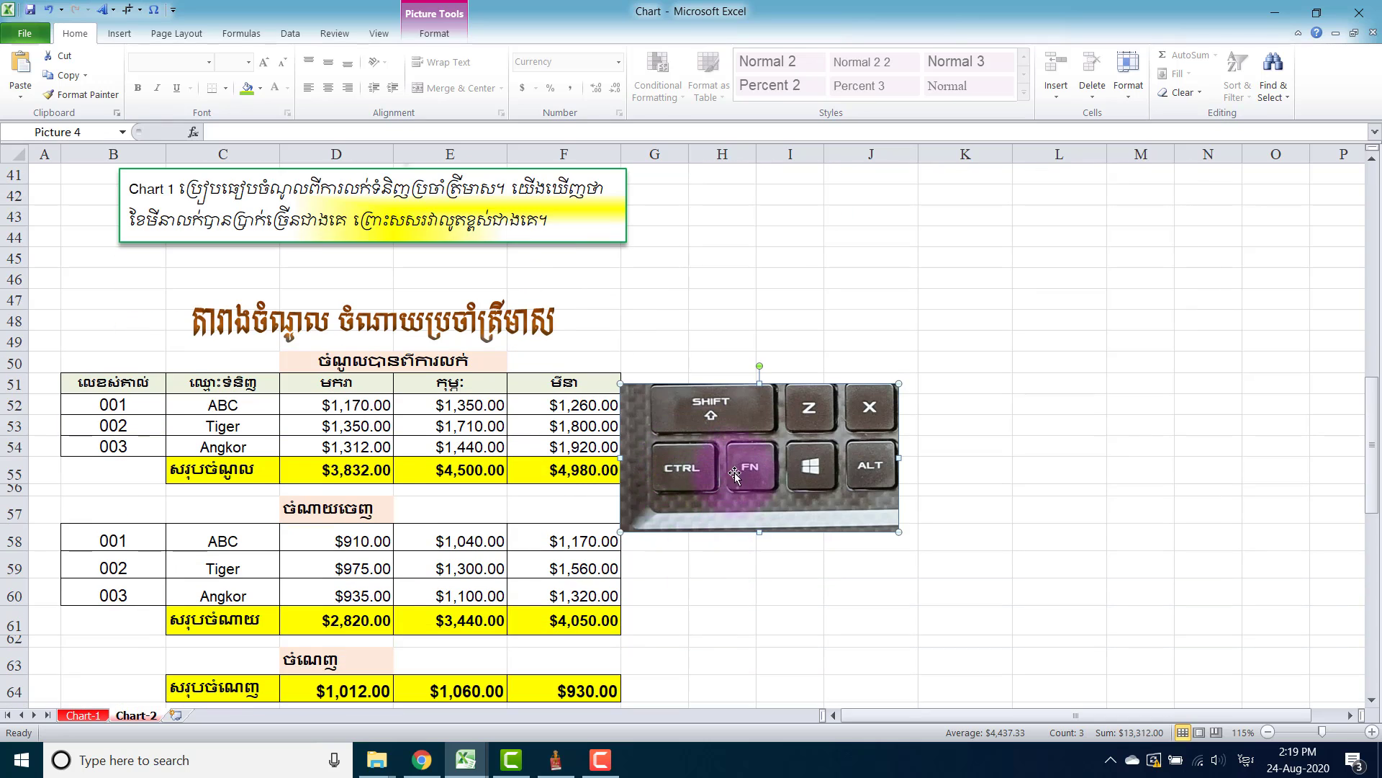
{"action": "mouse_move", "coordinate": [736, 468]}
{"action": "left_mouse_down"}
{"action": "mouse_move", "coordinate": [715, 618]}
{"action": "mouse_move", "coordinate": [700, 591]}
{"action": "left_mouse_up"}
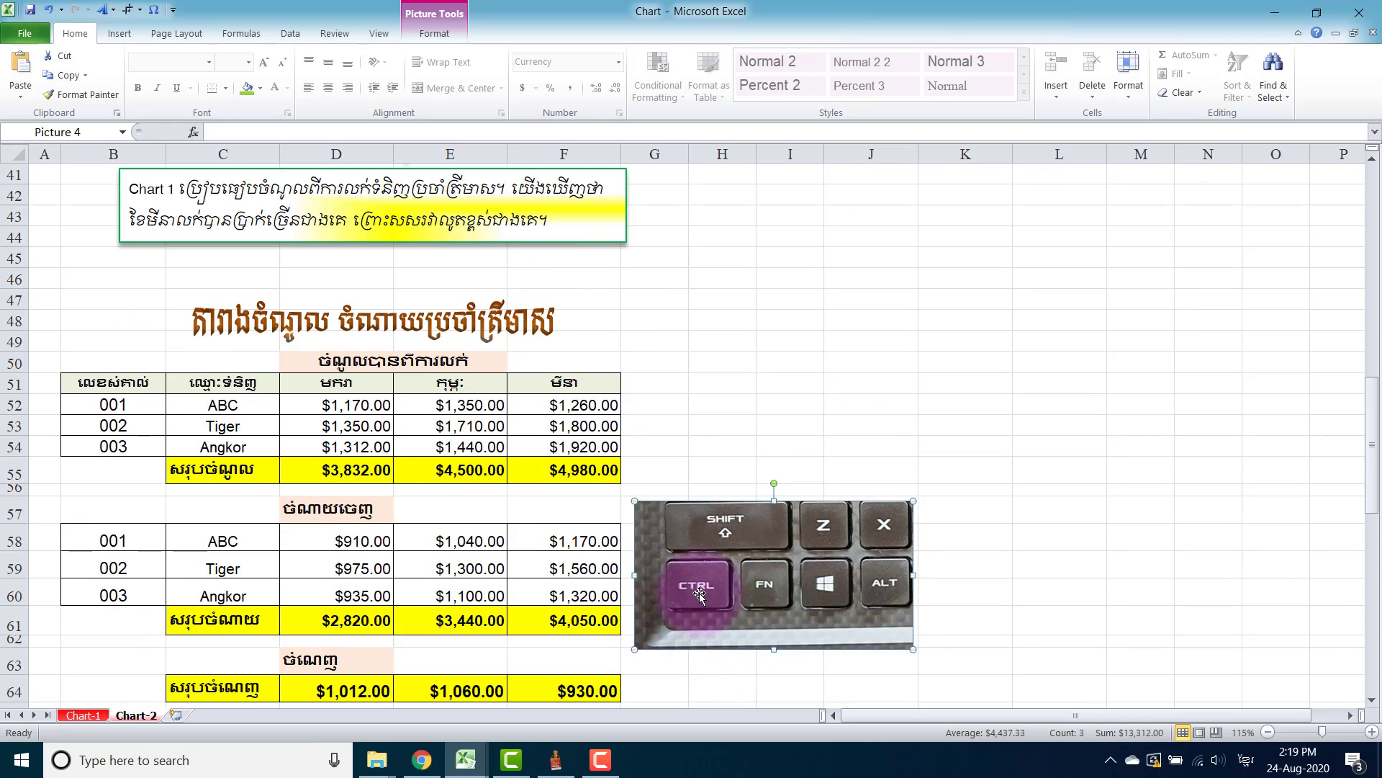
{"action": "scroll", "coordinate": [416, 449], "scroll_direction": "down", "scroll_amount": 1}
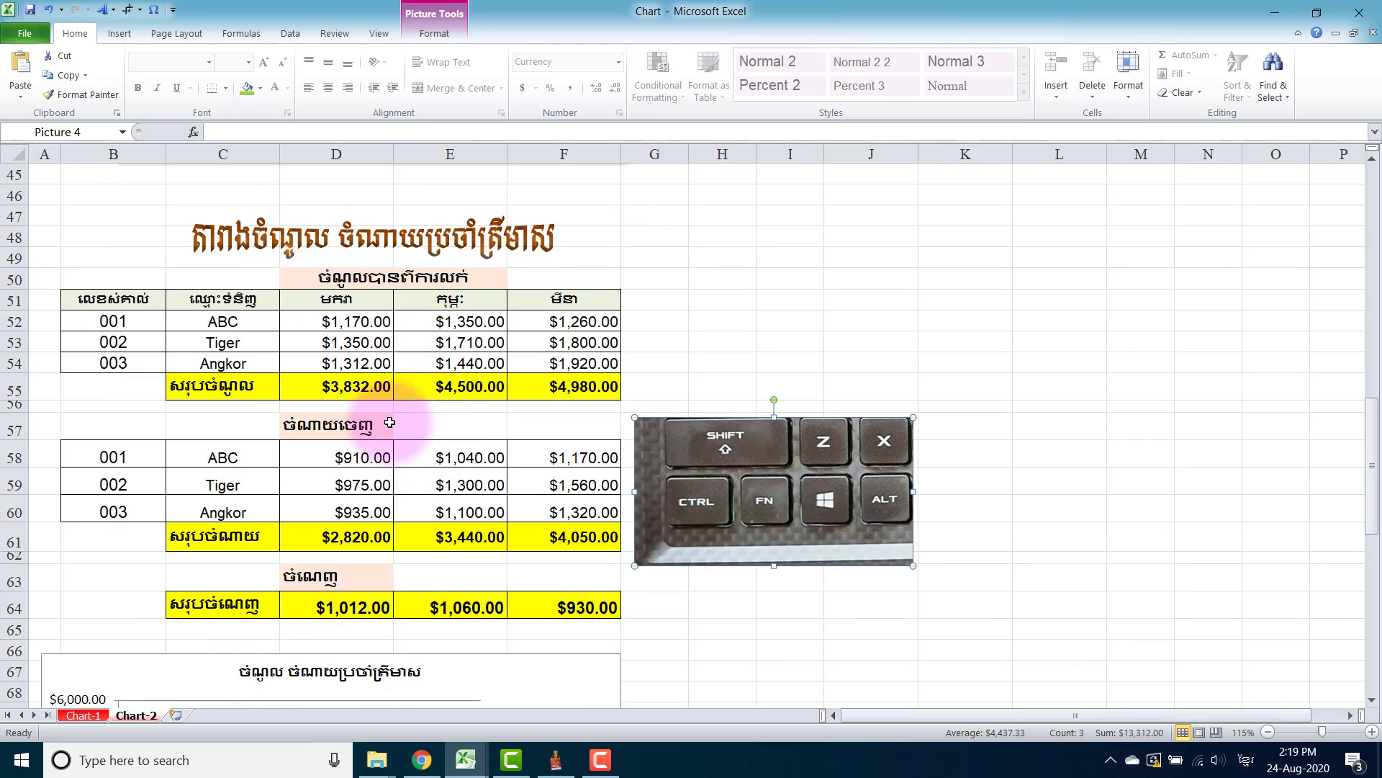
Insert a clustered column chart of the totals in C55:F55, C61:F61 and C64:F64
{"action": "left_click", "coordinate": [226, 388]}
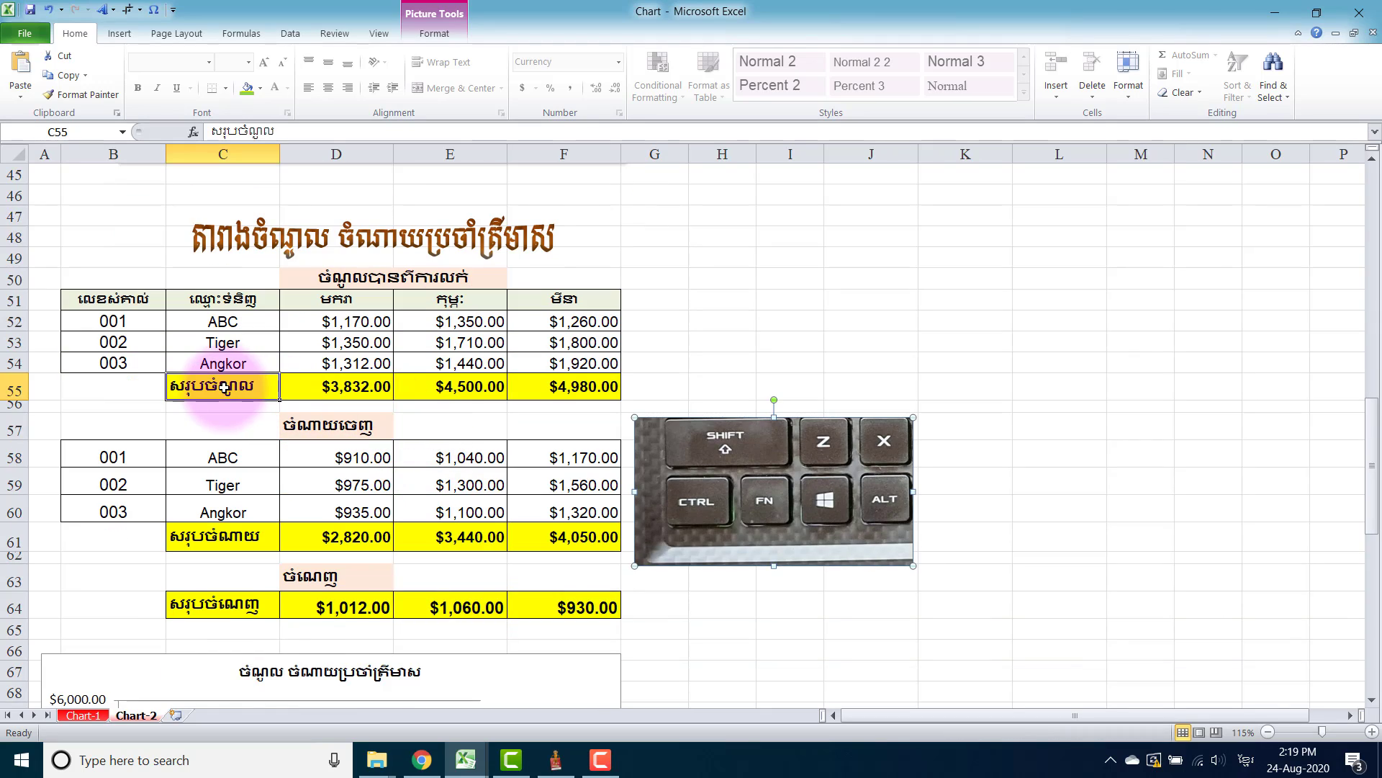
{"action": "left_click_drag", "start_coordinate": [226, 388], "coordinate": [555, 397]}
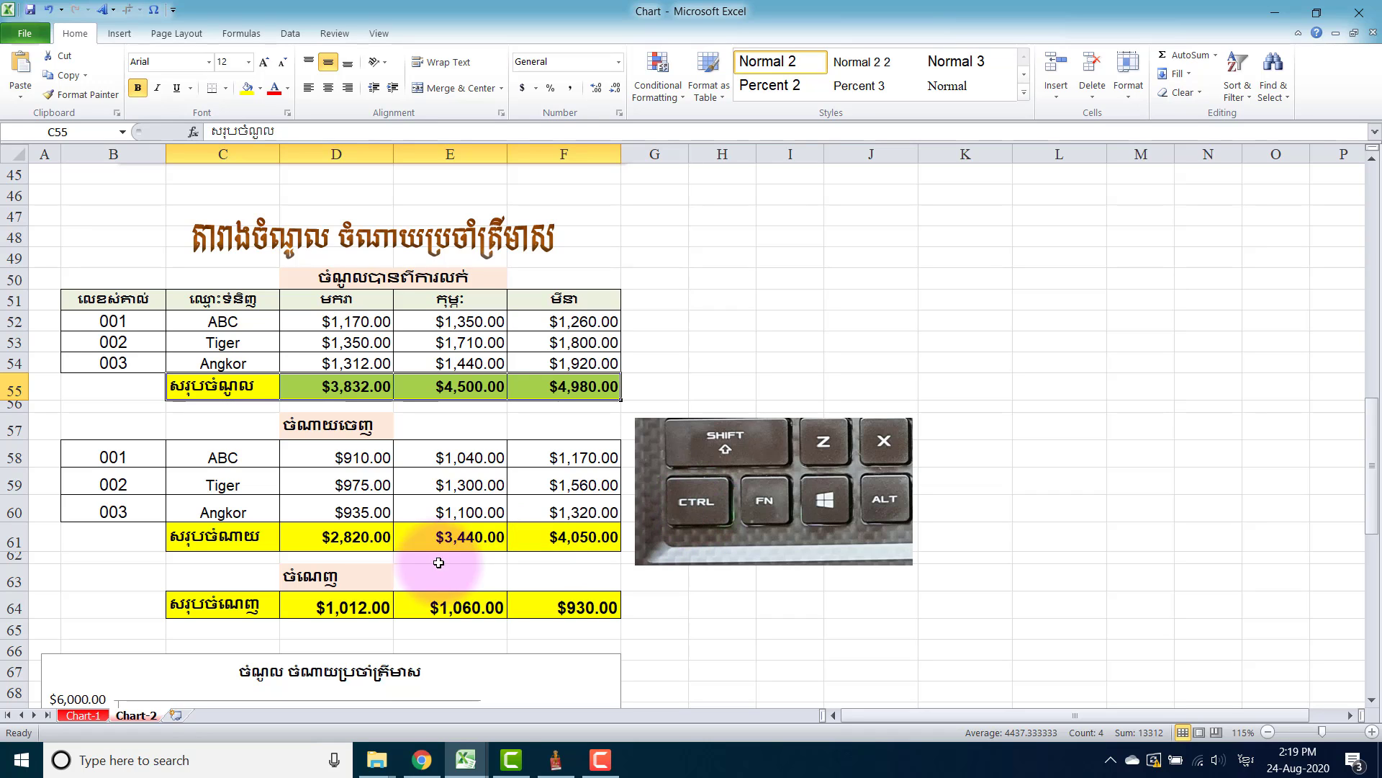
{"action": "left_click", "coordinate": [202, 536], "text": "ctrl"}
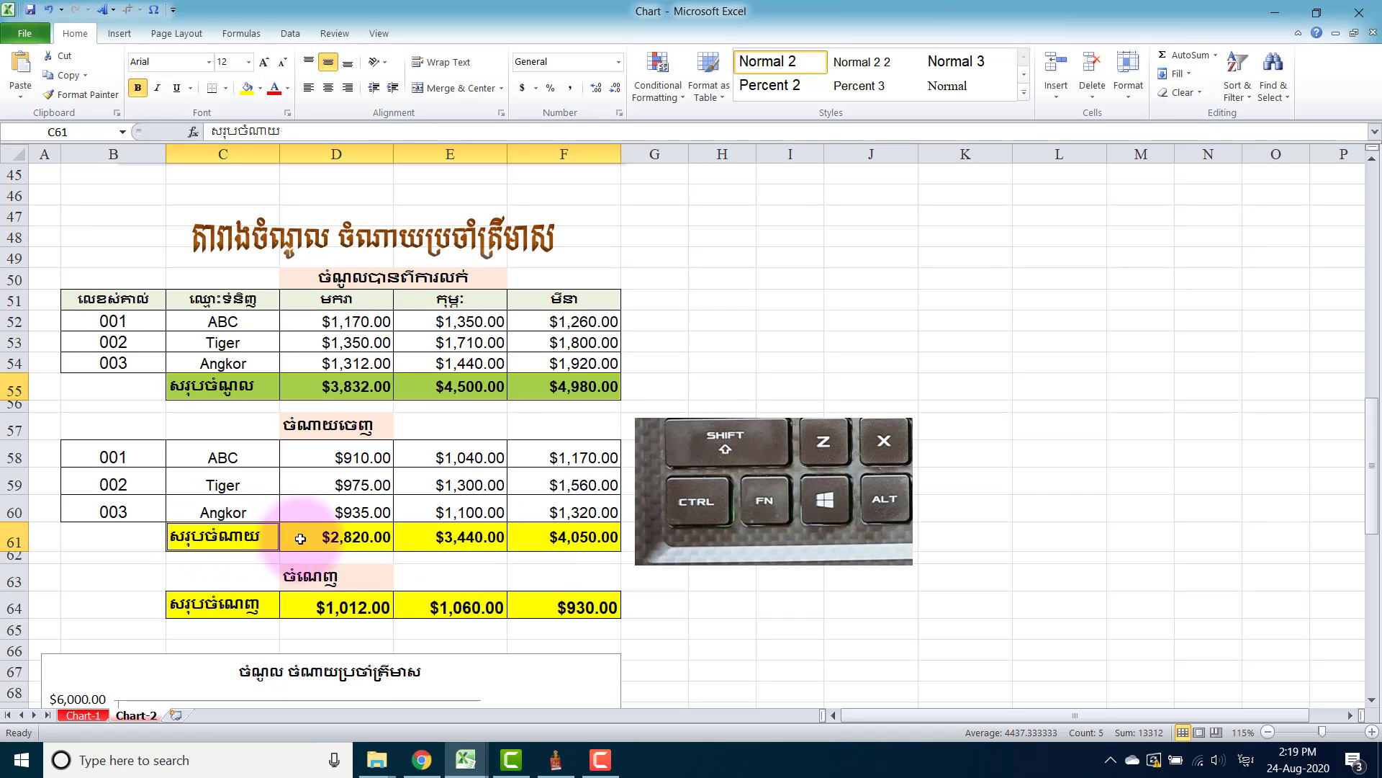
{"action": "left_click_drag", "start_coordinate": [202, 536], "coordinate": [562, 539]}
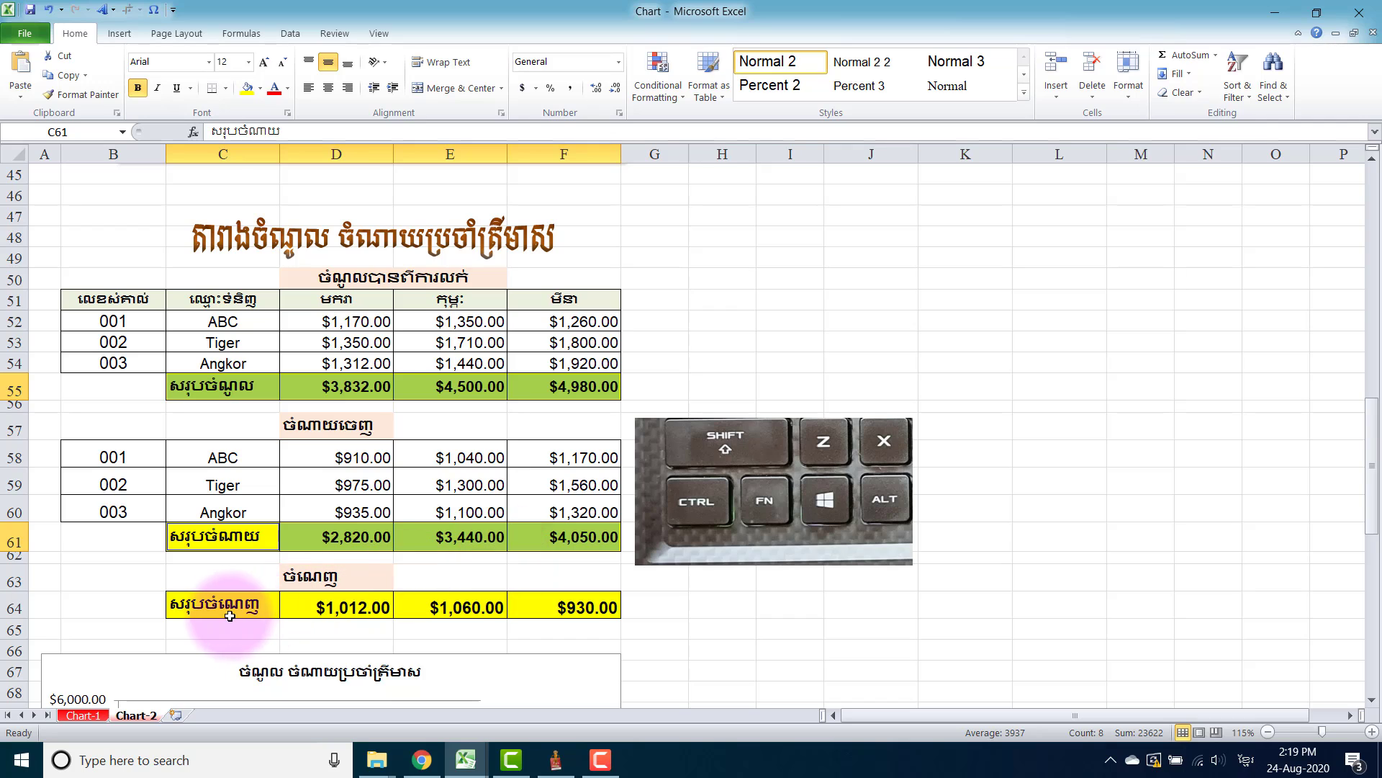
{"action": "left_click_drag", "start_coordinate": [210, 606], "coordinate": [555, 618]}
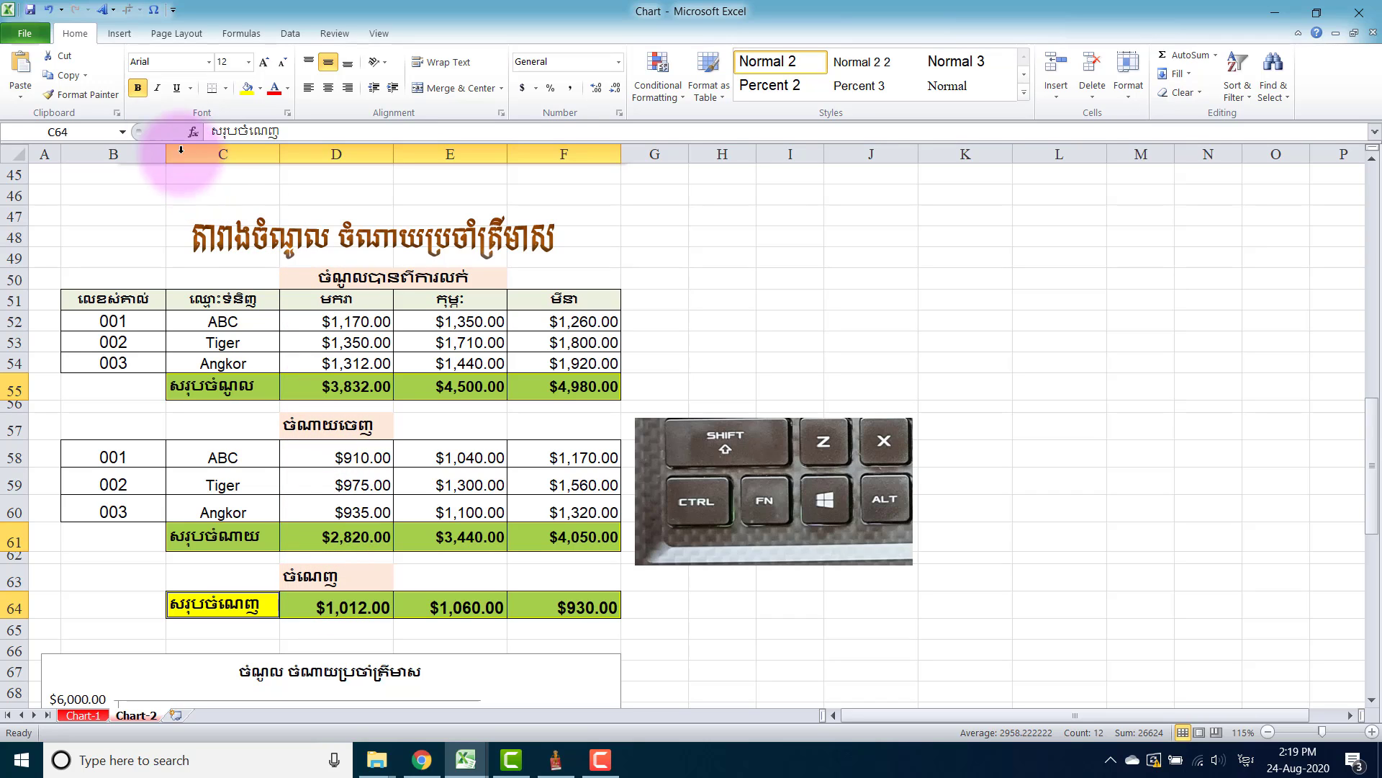
{"action": "left_click", "coordinate": [120, 34]}
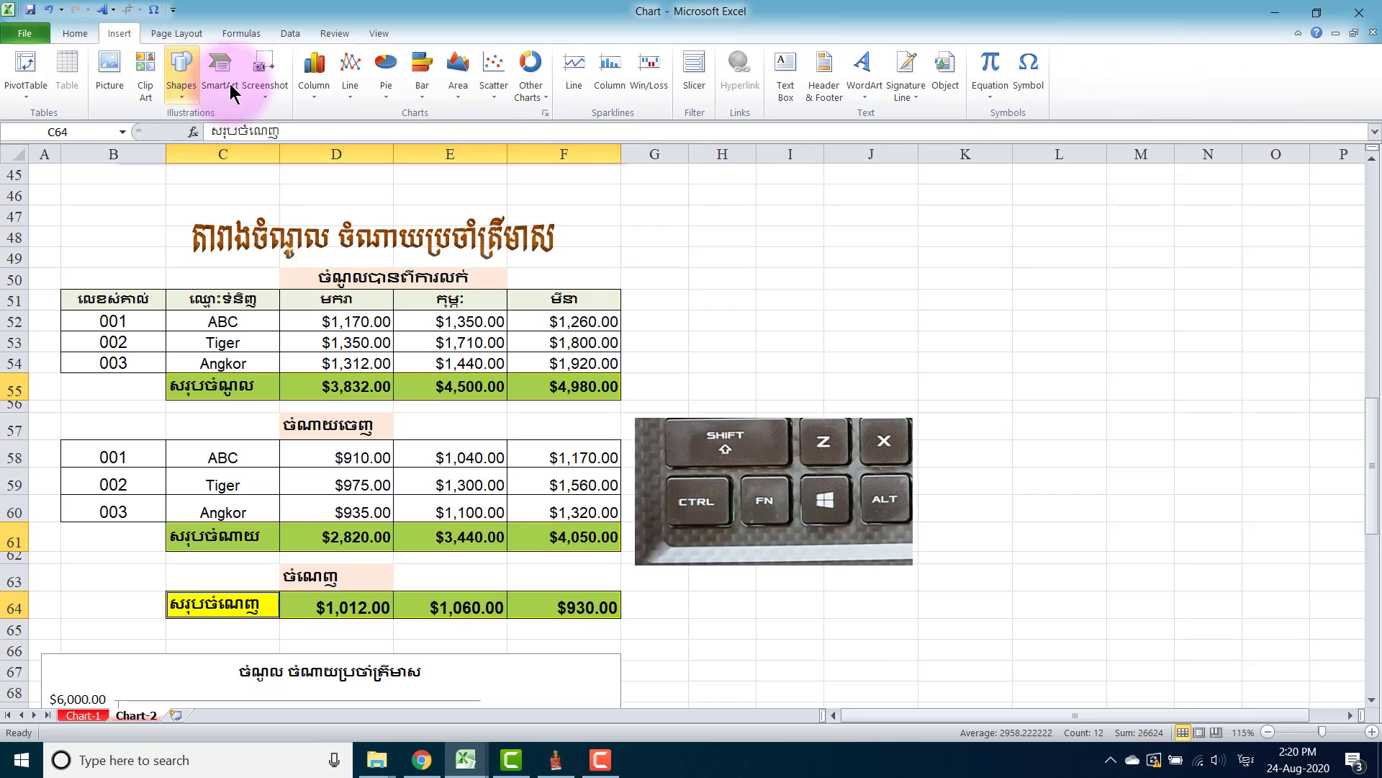
{"action": "left_click", "coordinate": [315, 102]}
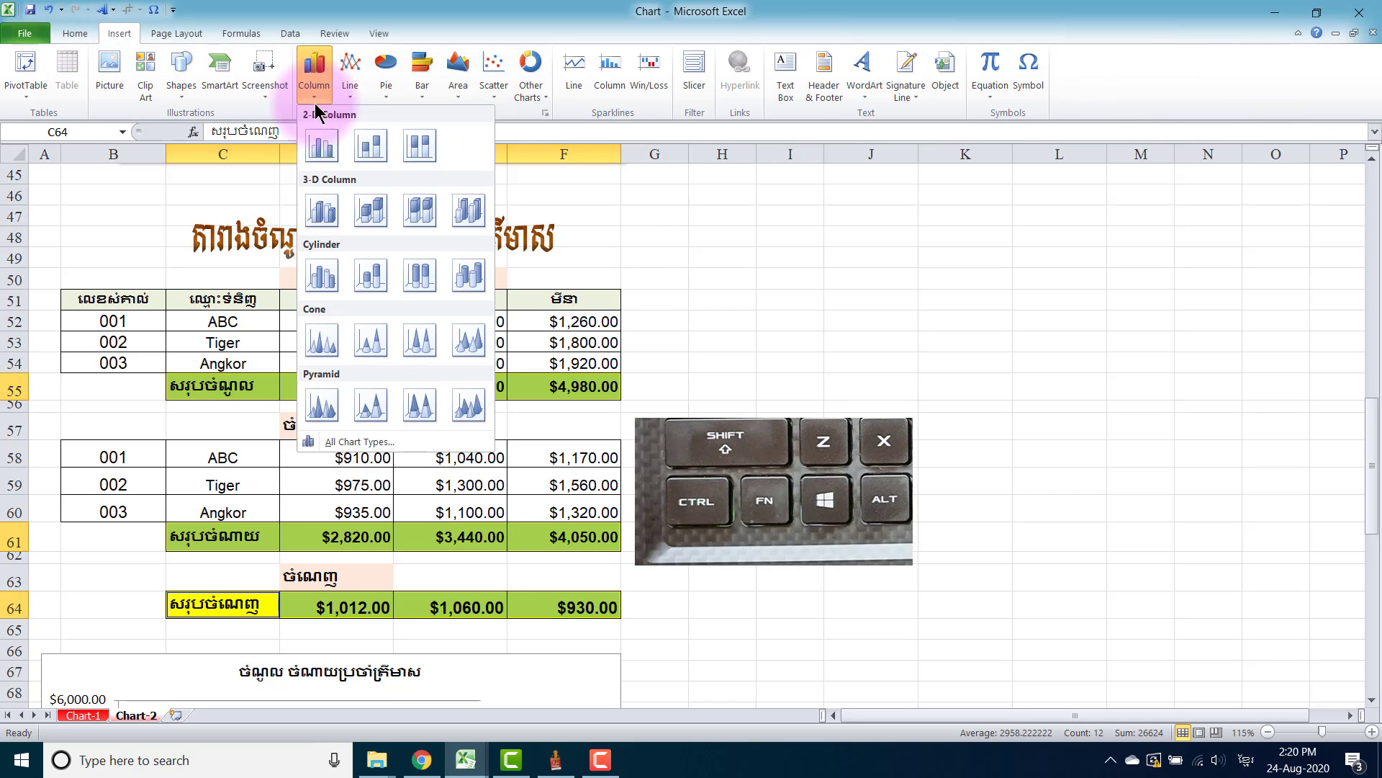
{"action": "left_click", "coordinate": [322, 147]}
Move the new chart beside the first chart and make it wider and taller
{"action": "left_click_drag", "start_coordinate": [697, 303], "coordinate": [804, 491]}
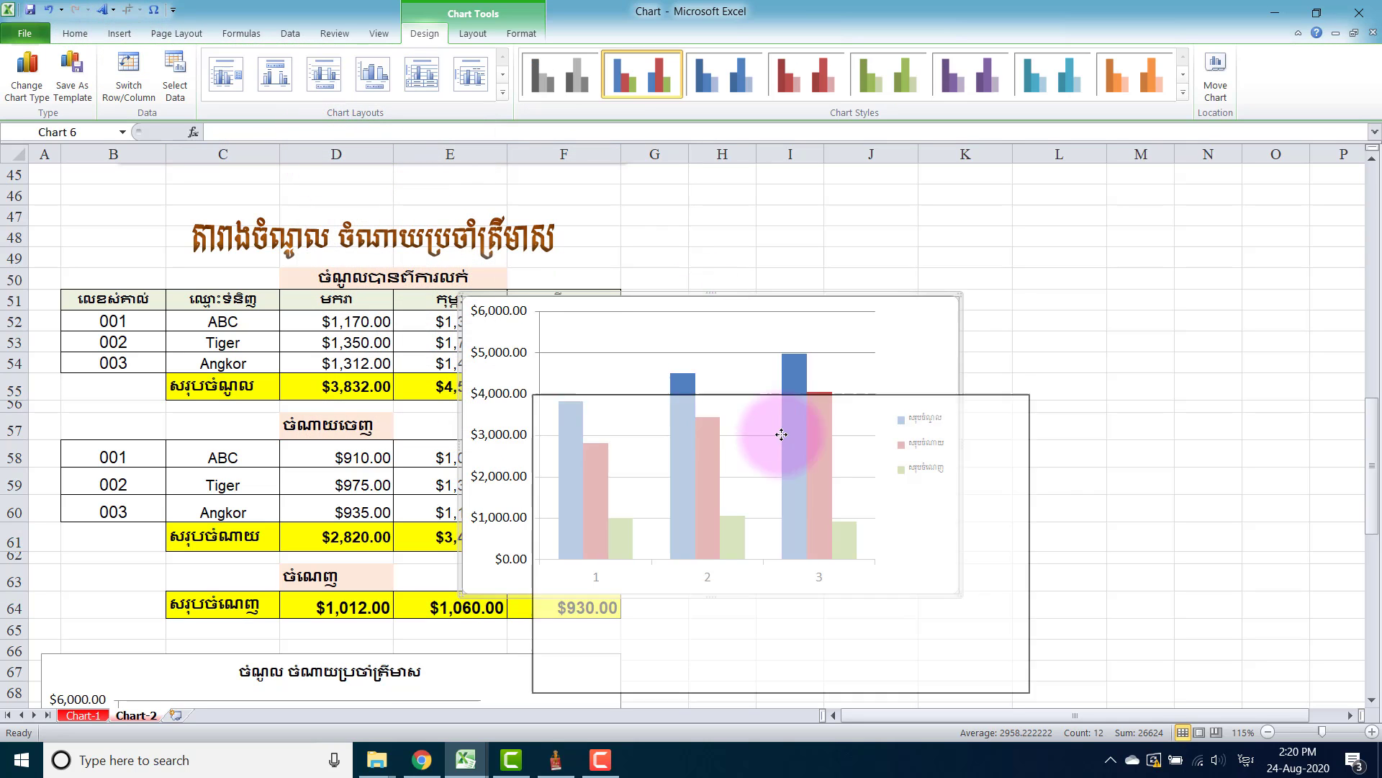
{"action": "scroll", "coordinate": [805, 492], "scroll_direction": "down", "scroll_amount": 5}
{"action": "left_click", "coordinate": [809, 333]}
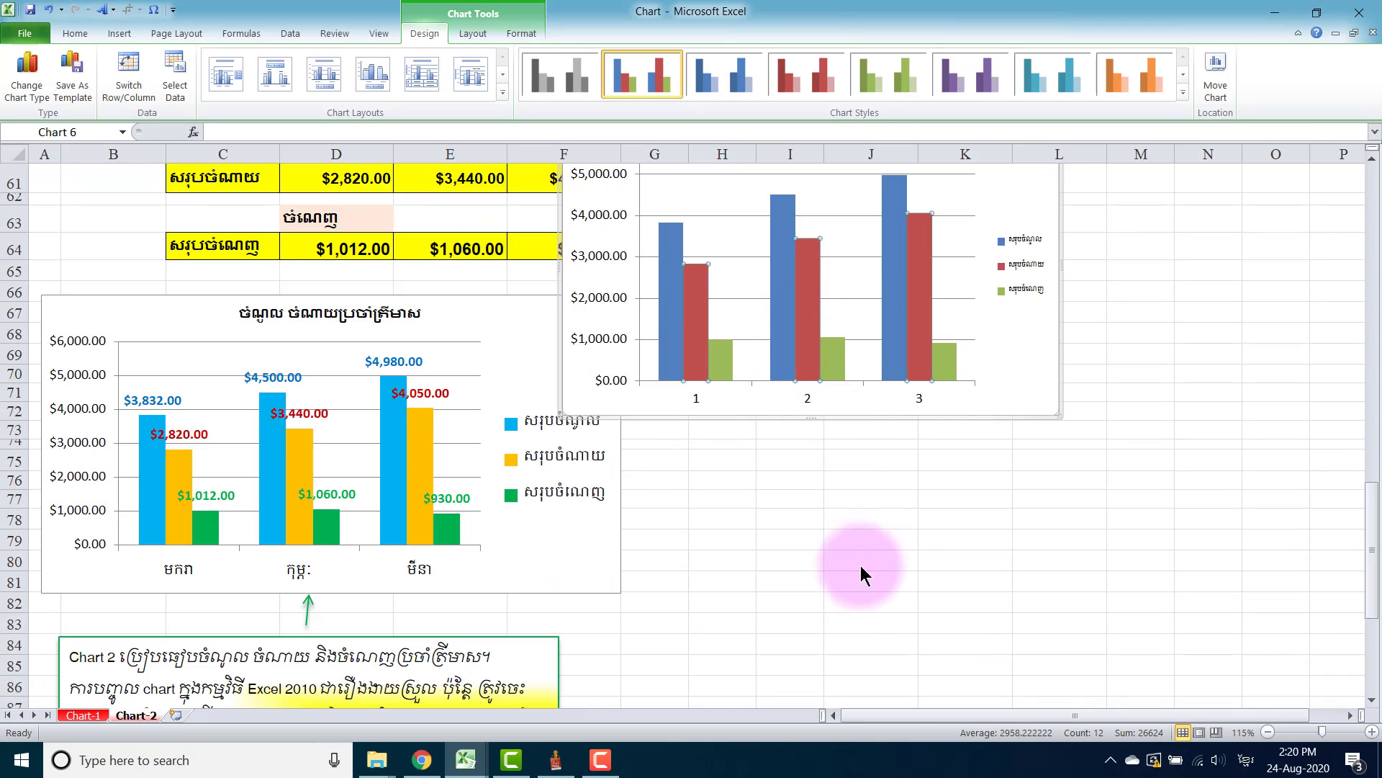
{"action": "left_click_drag", "start_coordinate": [954, 405], "coordinate": [1056, 628]}
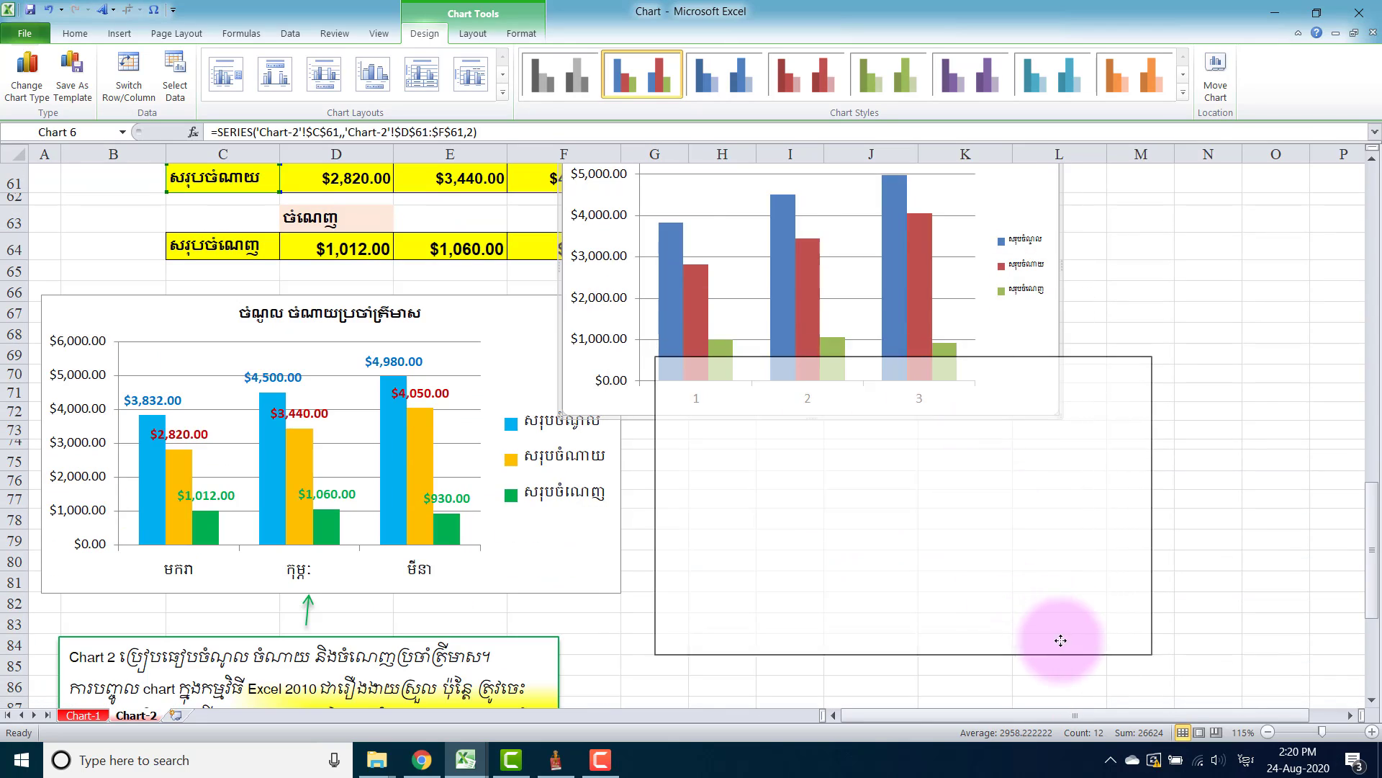
{"action": "scroll", "coordinate": [1055, 628], "scroll_direction": "up", "scroll_amount": 2}
{"action": "left_click_drag", "start_coordinate": [1012, 463], "coordinate": [1018, 401]}
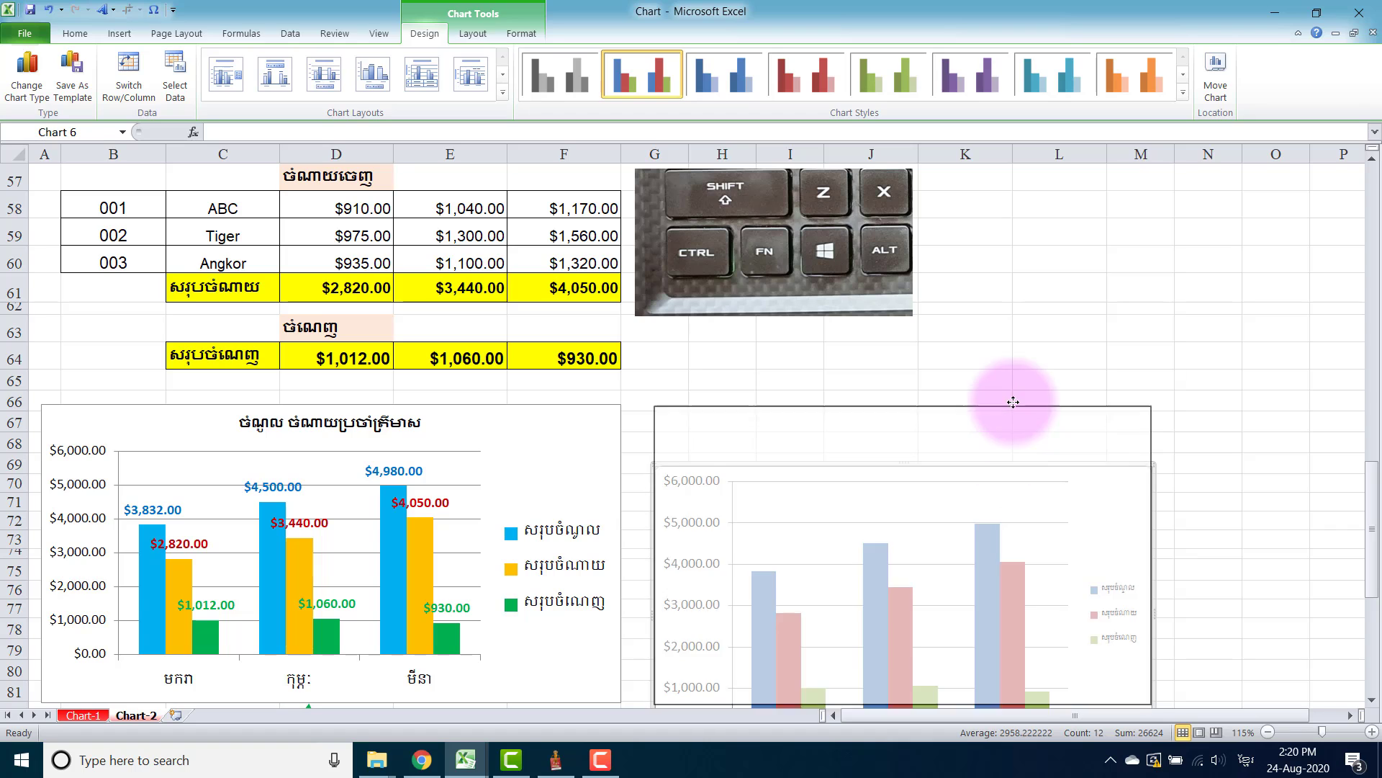
{"action": "left_click_drag", "start_coordinate": [1153, 552], "coordinate": [1258, 552]}
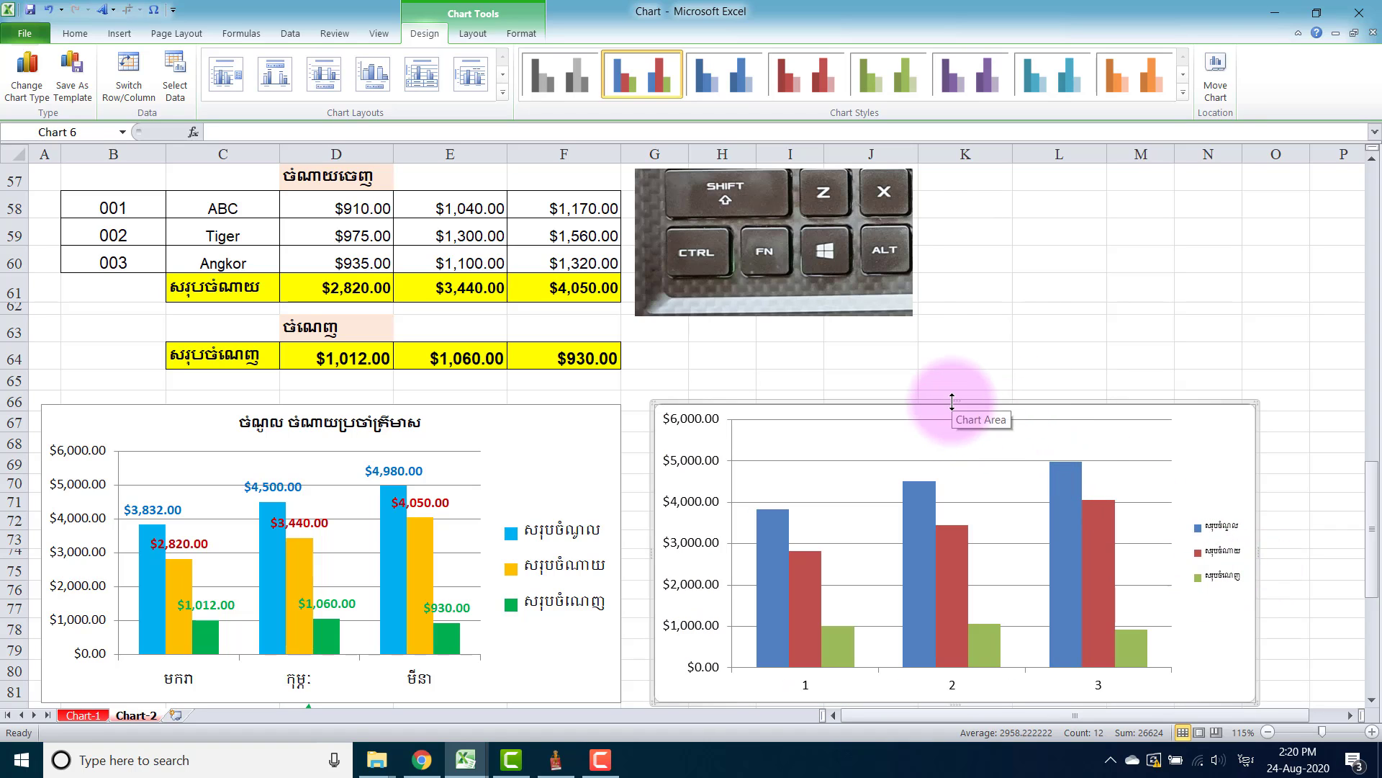
{"action": "left_click_drag", "start_coordinate": [952, 401], "coordinate": [952, 369]}
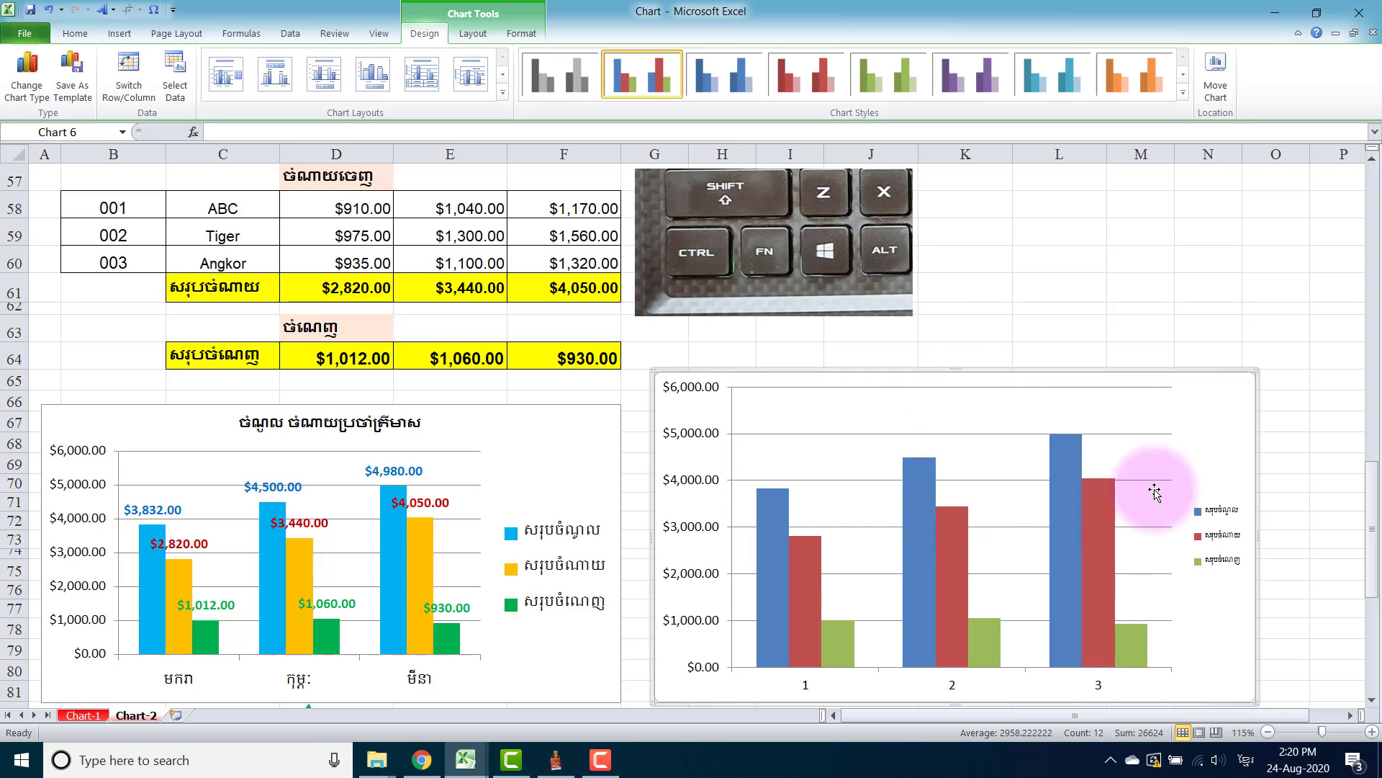
Set the new chart's legend font to Khmer OS
{"action": "left_click", "coordinate": [1230, 514]}
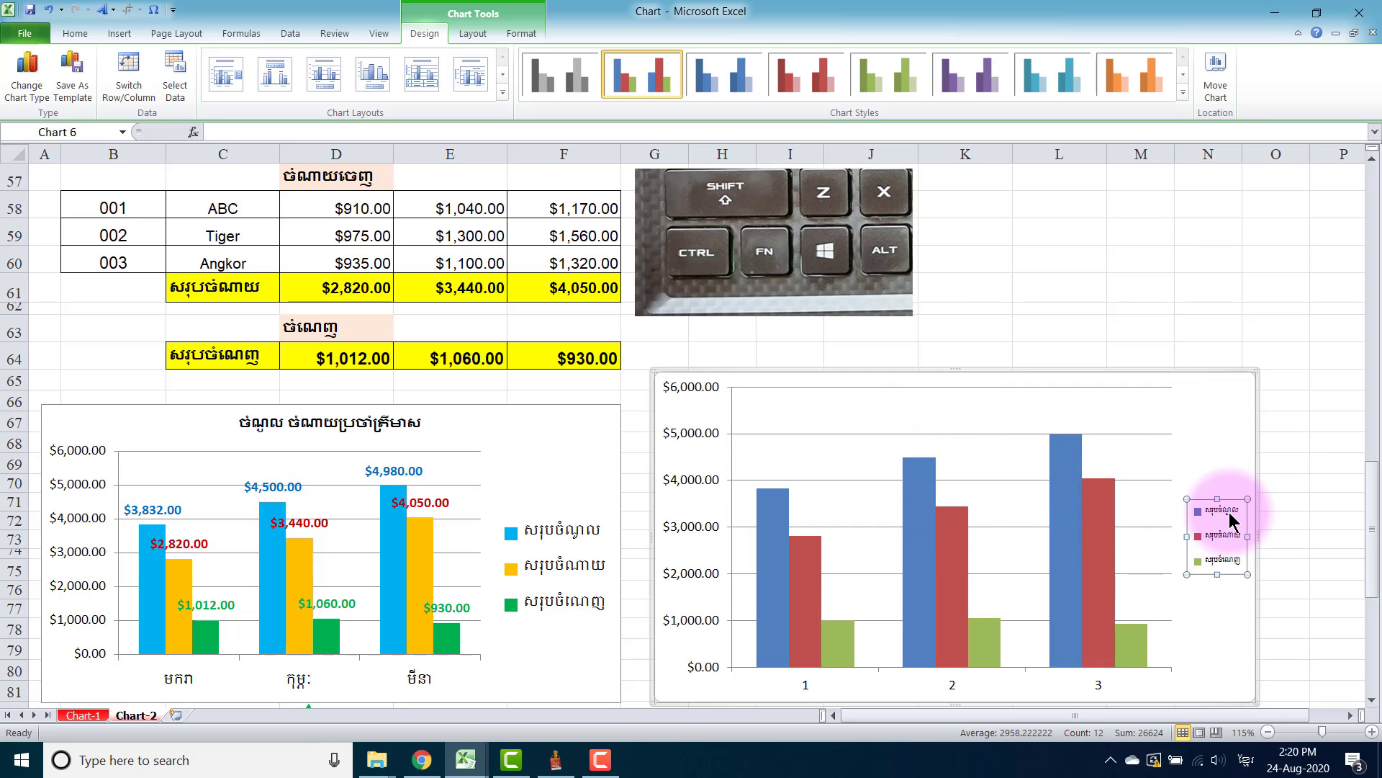
{"action": "right_click", "coordinate": [1230, 515]}
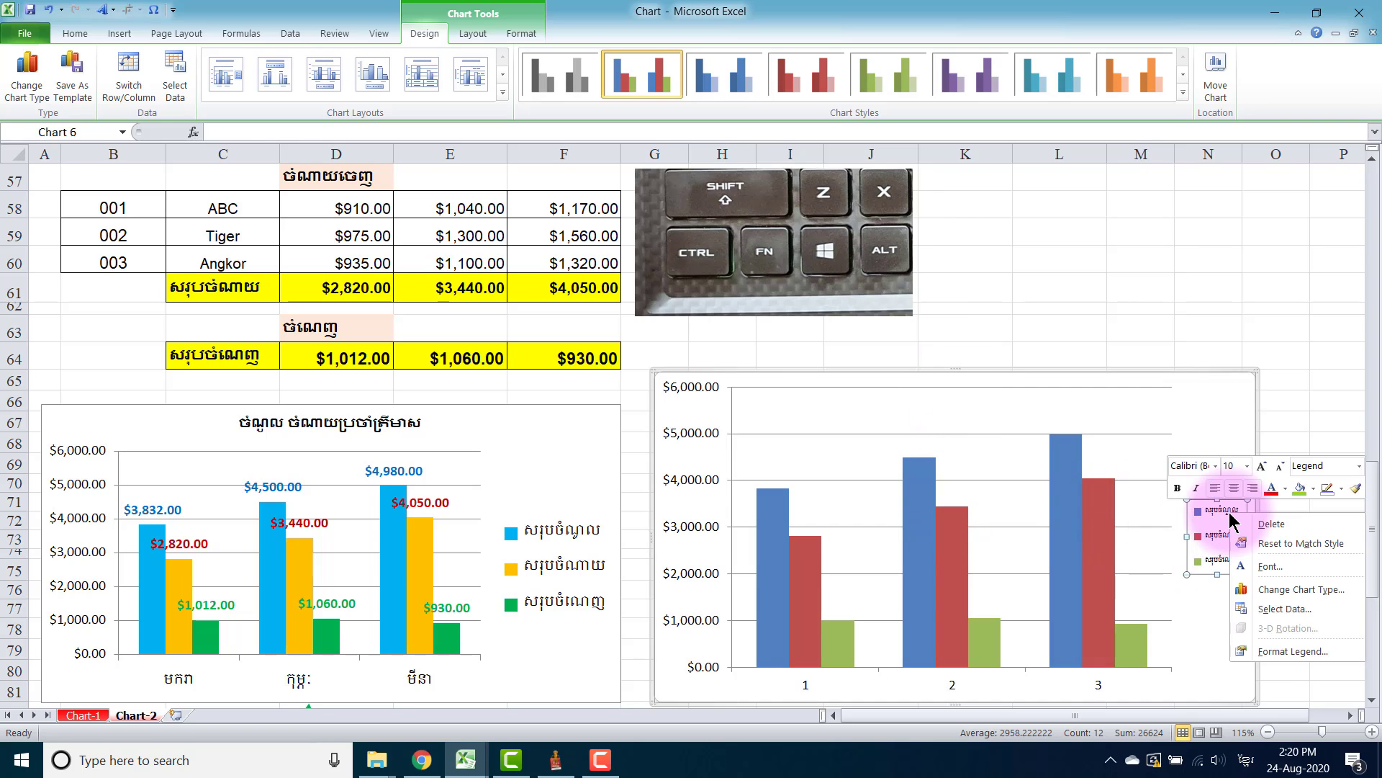
{"action": "left_click", "coordinate": [1216, 468]}
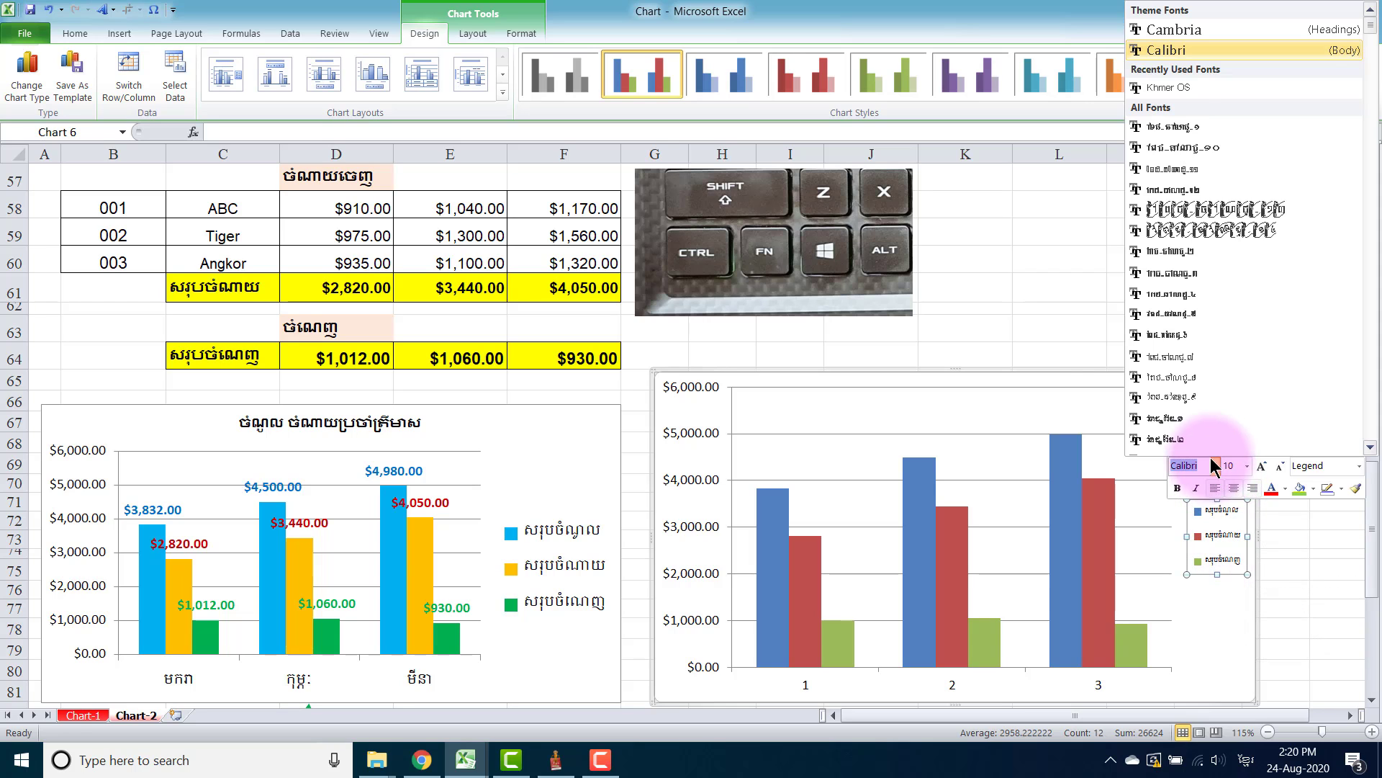
{"action": "left_click", "coordinate": [1162, 90]}
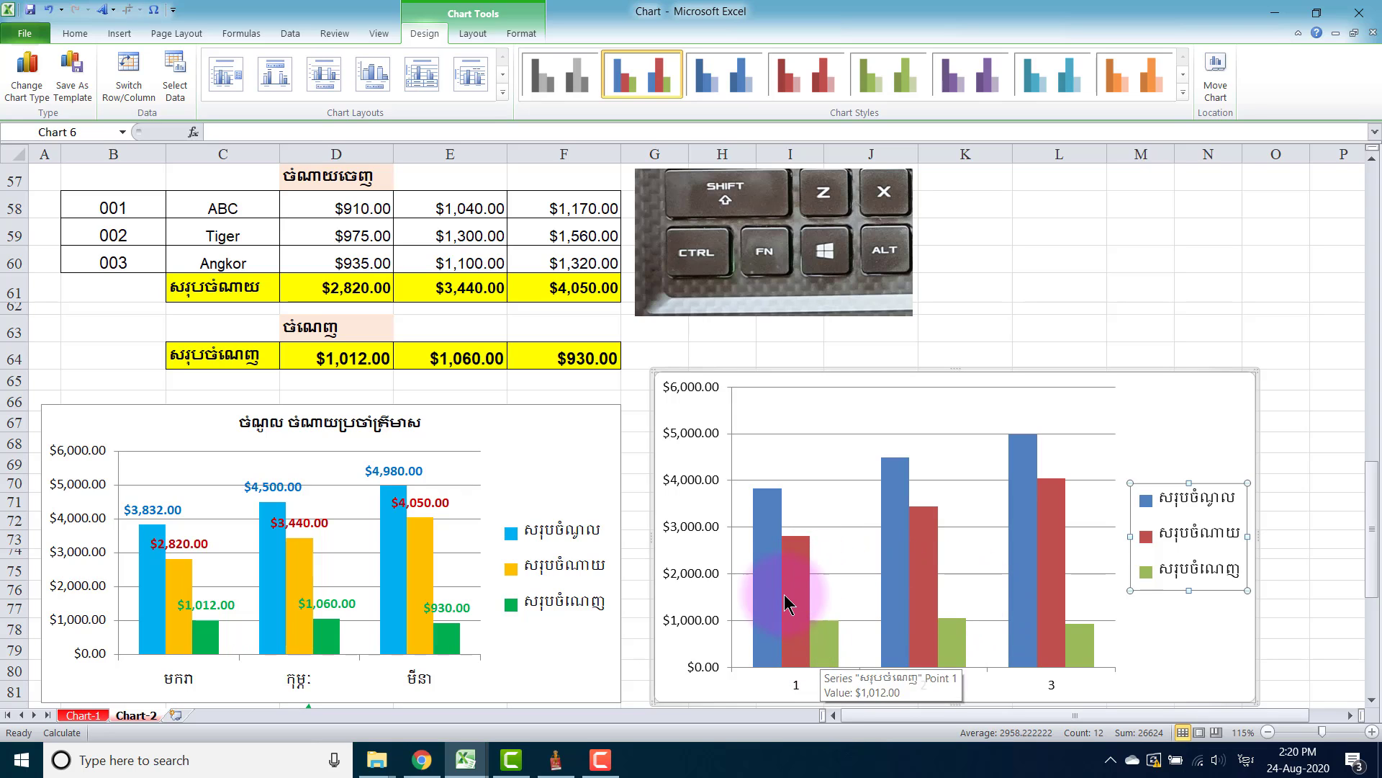
Recolour the first dark blue data series with a light blue shape fill
{"action": "mouse_move", "coordinate": [796, 604]}
{"action": "left_click", "coordinate": [774, 571]}
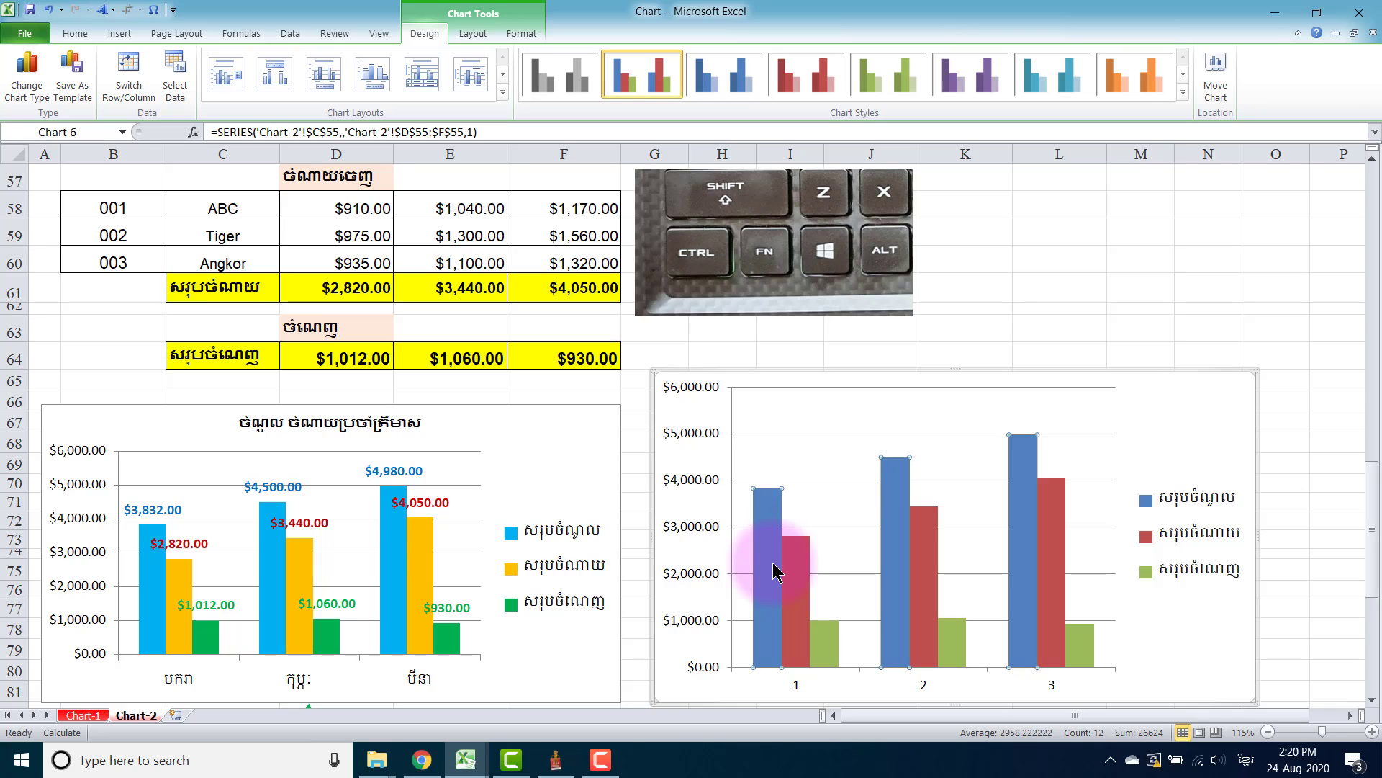
{"action": "left_click", "coordinate": [520, 34]}
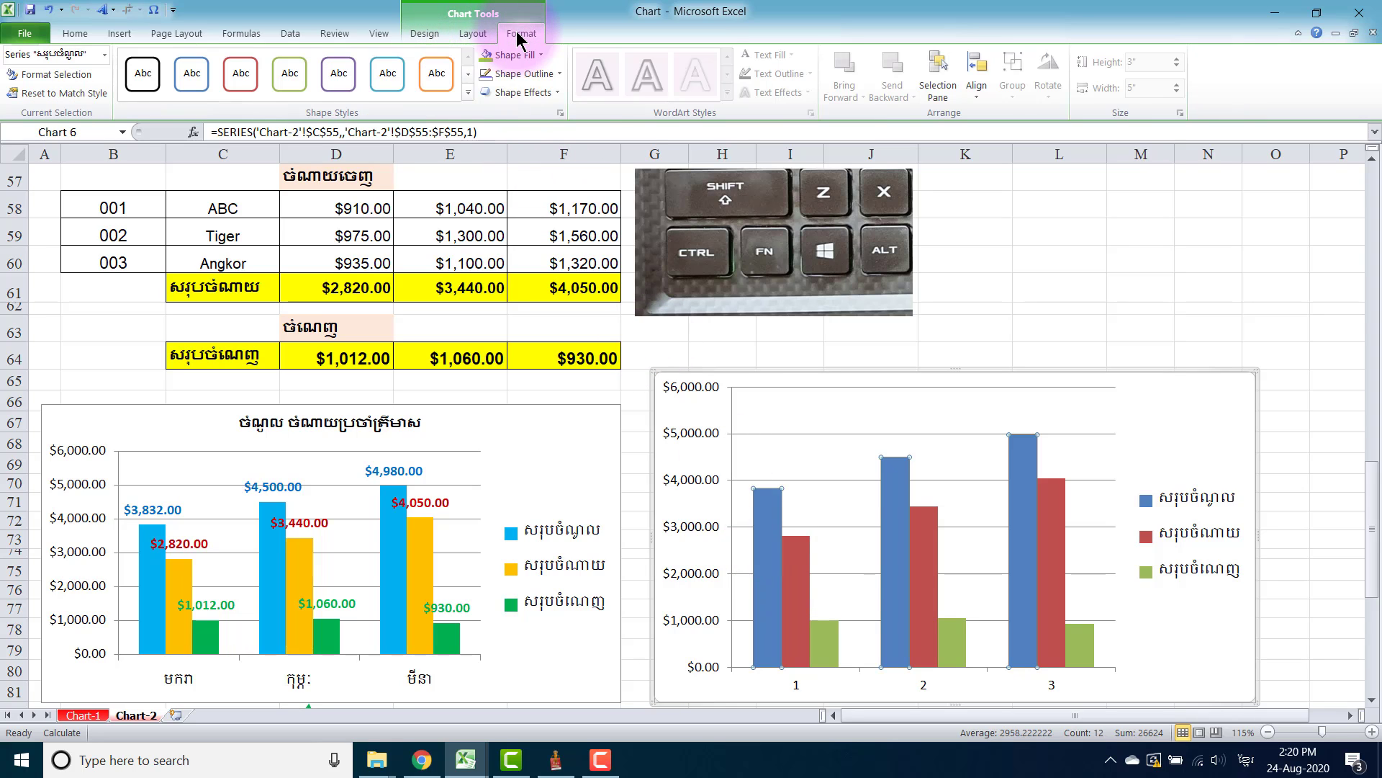
{"action": "left_click", "coordinate": [531, 54]}
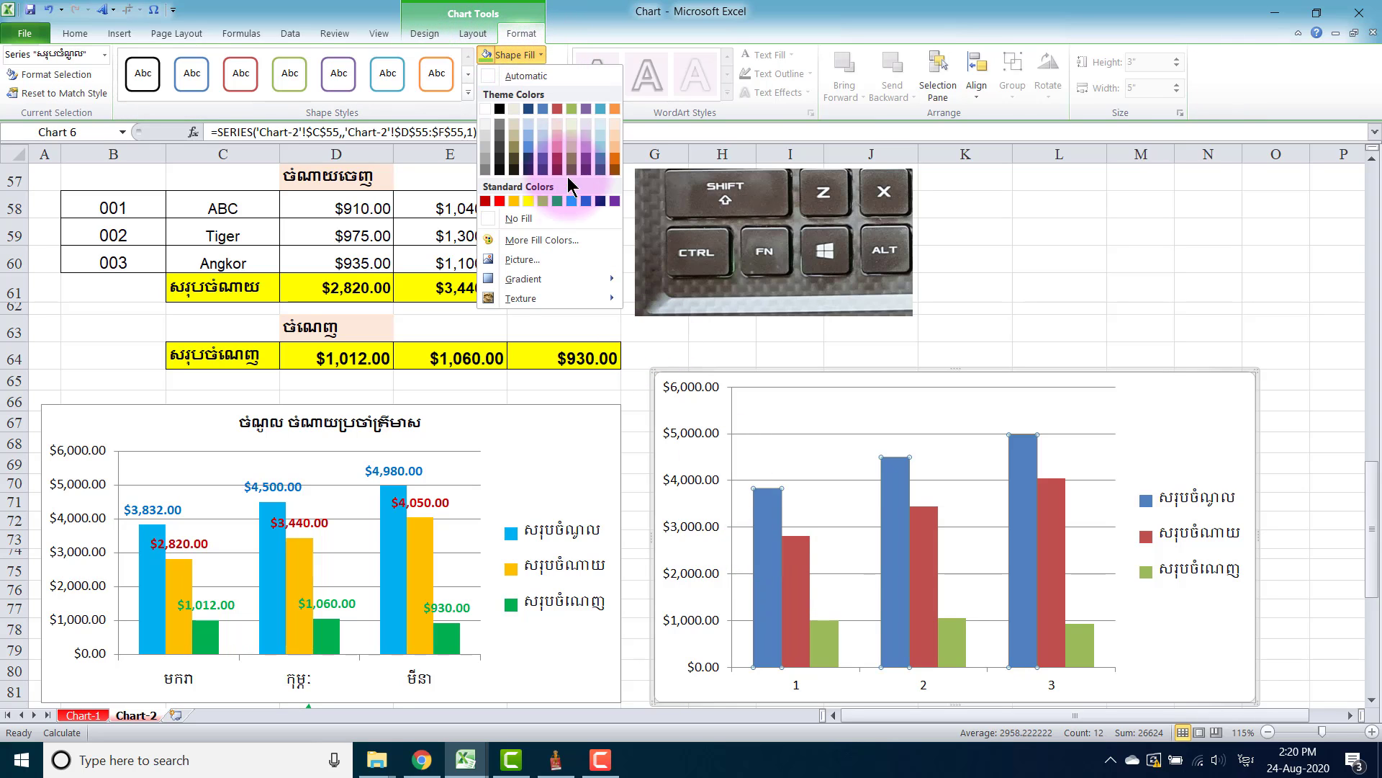
{"action": "left_click", "coordinate": [572, 201]}
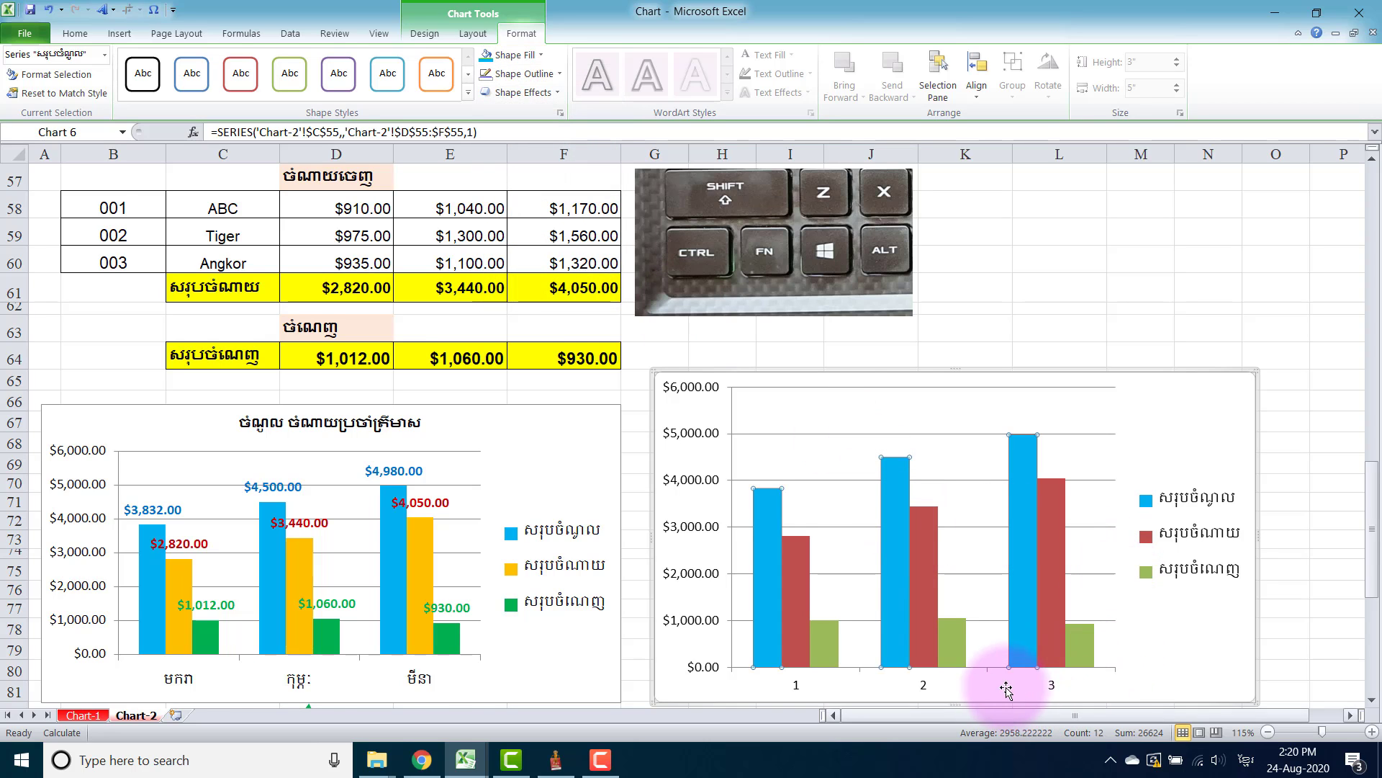
{"action": "scroll", "coordinate": [988, 667], "scroll_direction": "down", "scroll_amount": 1}
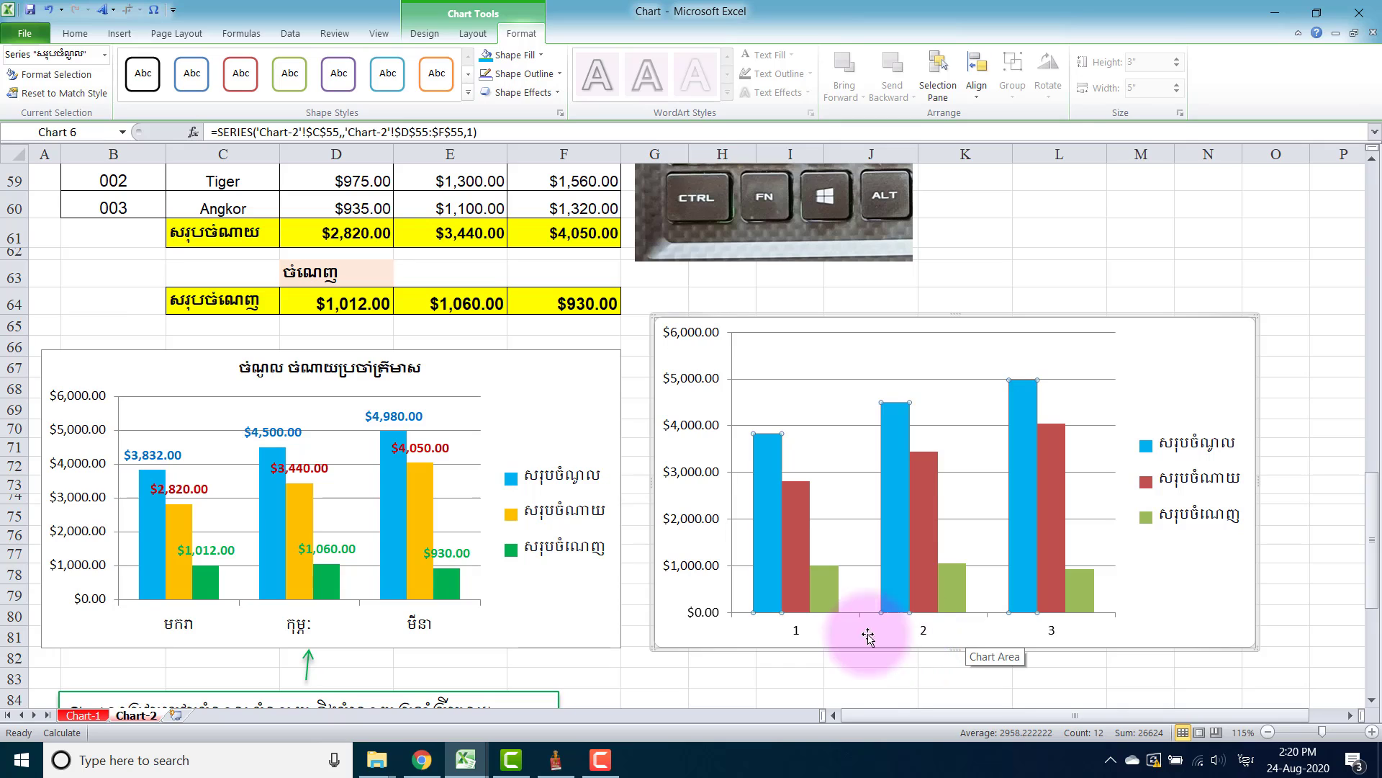
{"action": "left_click", "coordinate": [1199, 576]}
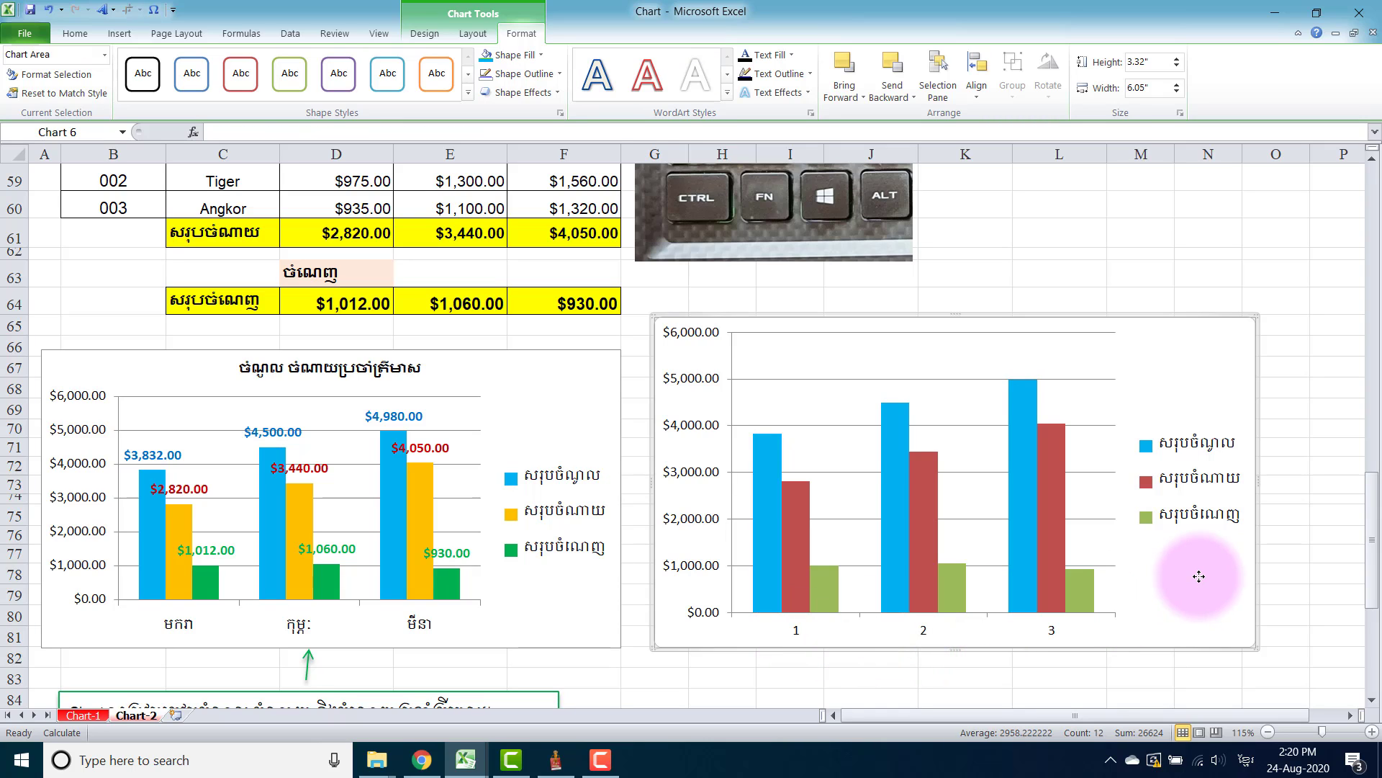
{"action": "right_click", "coordinate": [1199, 576]}
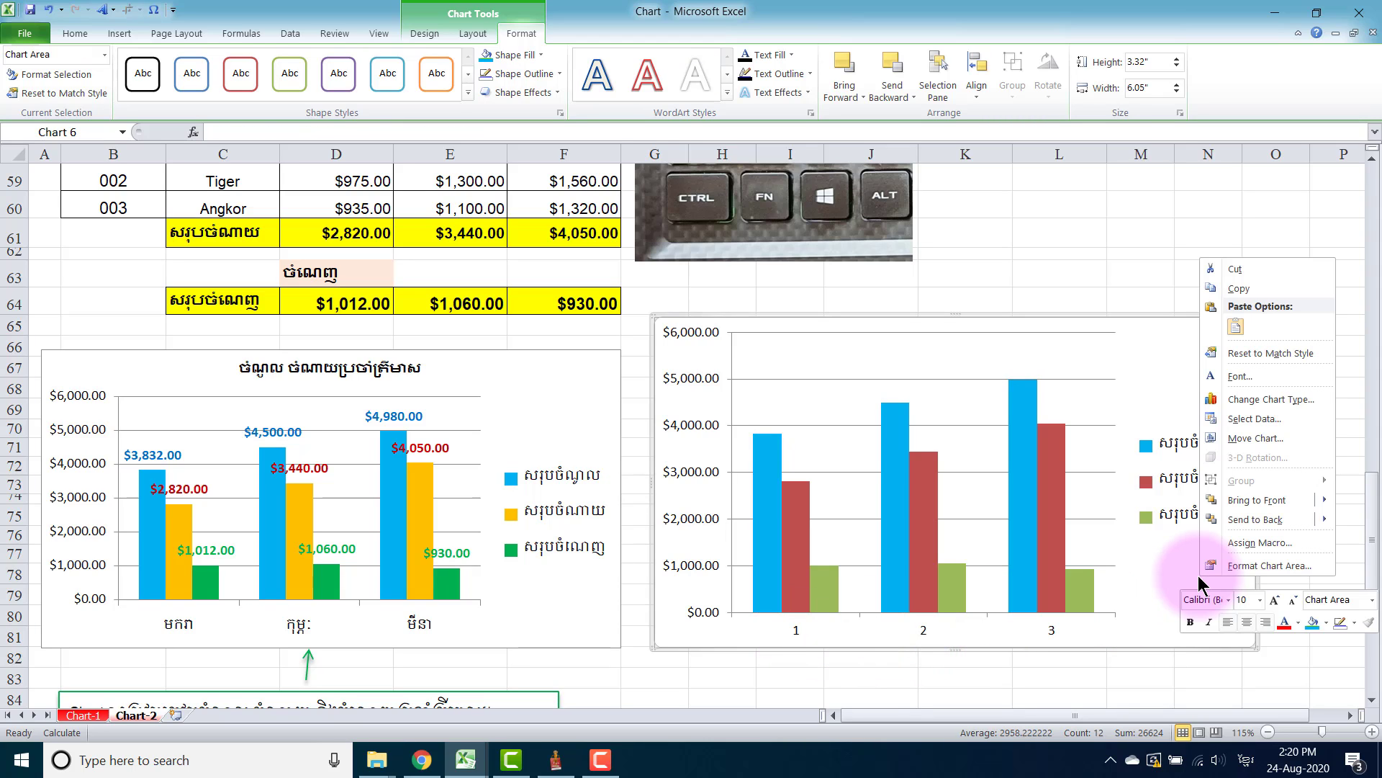
Use the D51:F51 month headings as the new chart's horizontal axis labels
{"action": "left_click", "coordinate": [1251, 419]}
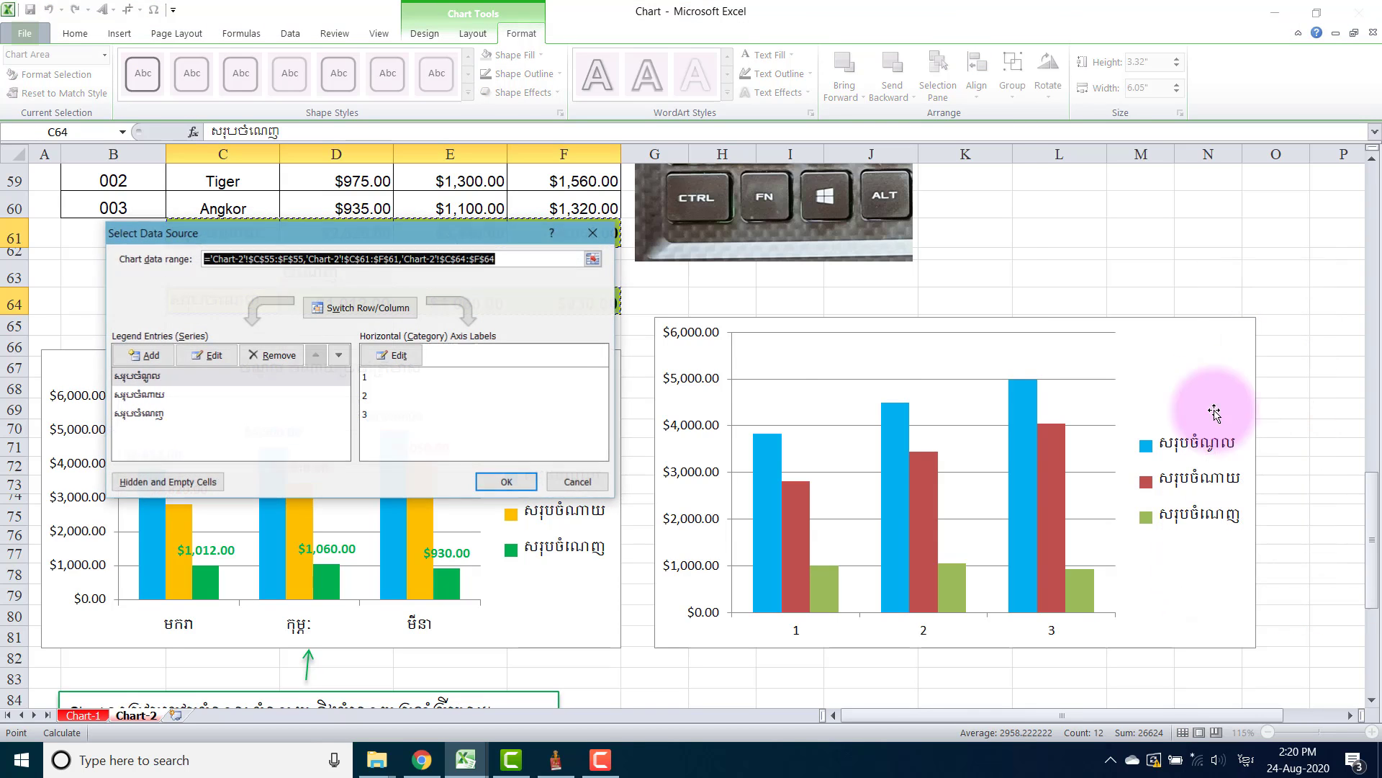
{"action": "left_click", "coordinate": [398, 356]}
{"action": "scroll", "coordinate": [407, 358], "scroll_direction": "up", "scroll_amount": 2}
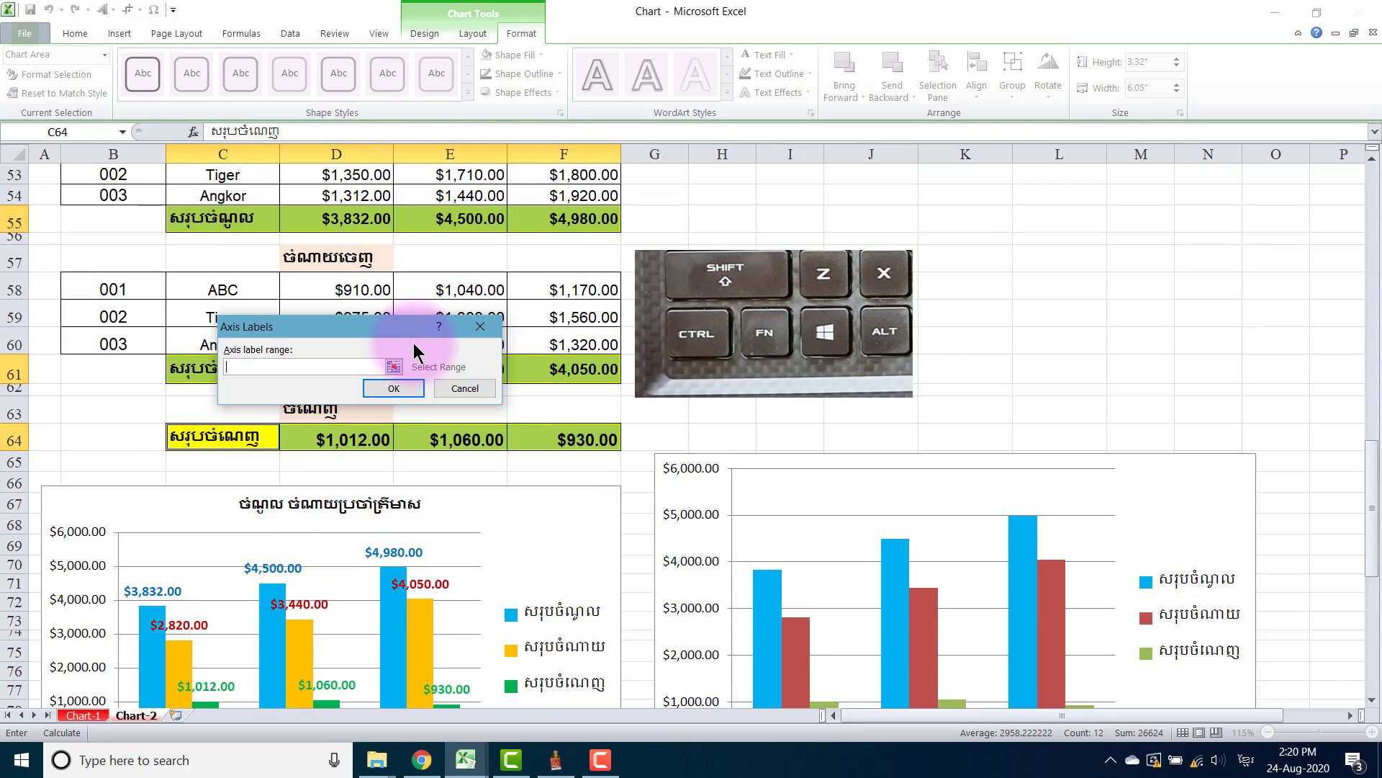
{"action": "scroll", "coordinate": [416, 355], "scroll_direction": "up", "scroll_amount": 1}
{"action": "left_click_drag", "start_coordinate": [339, 216], "coordinate": [569, 217]}
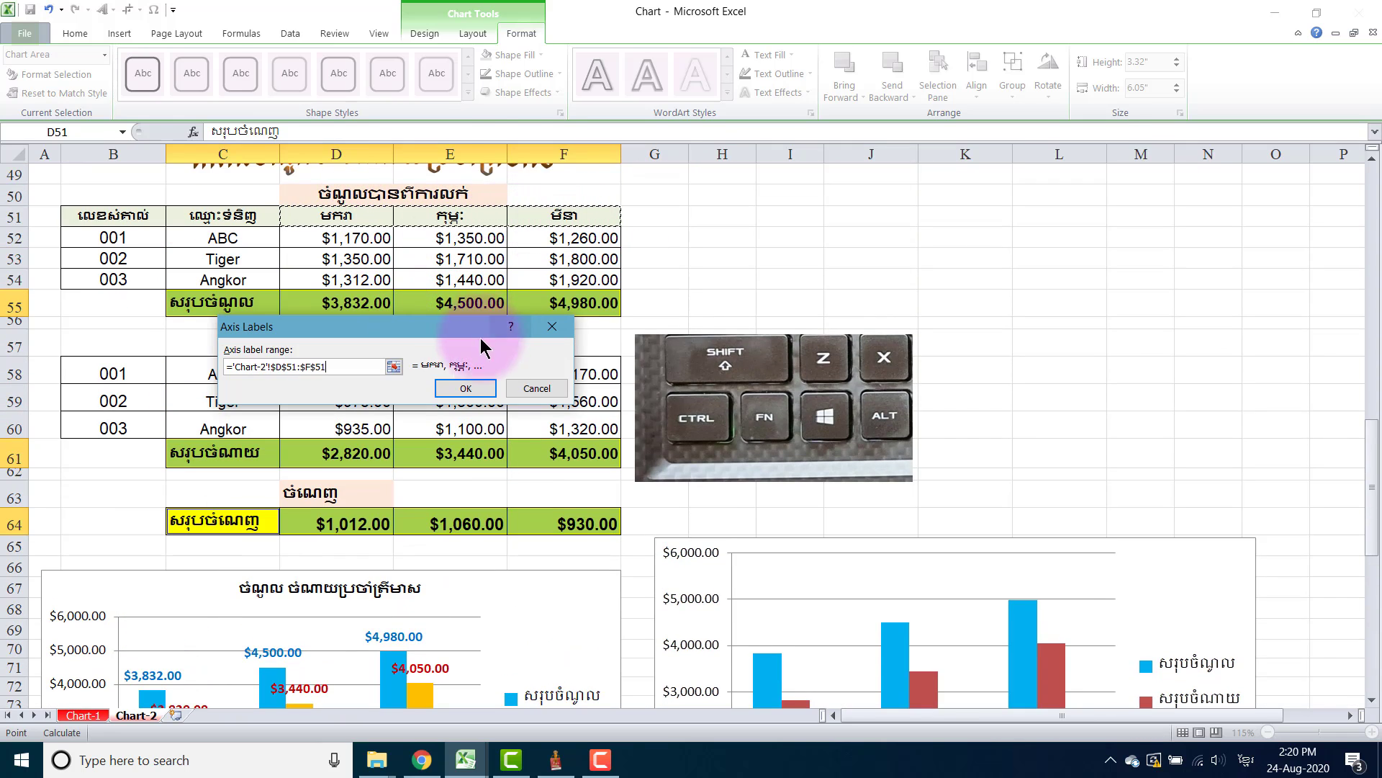
{"action": "left_click", "coordinate": [472, 389]}
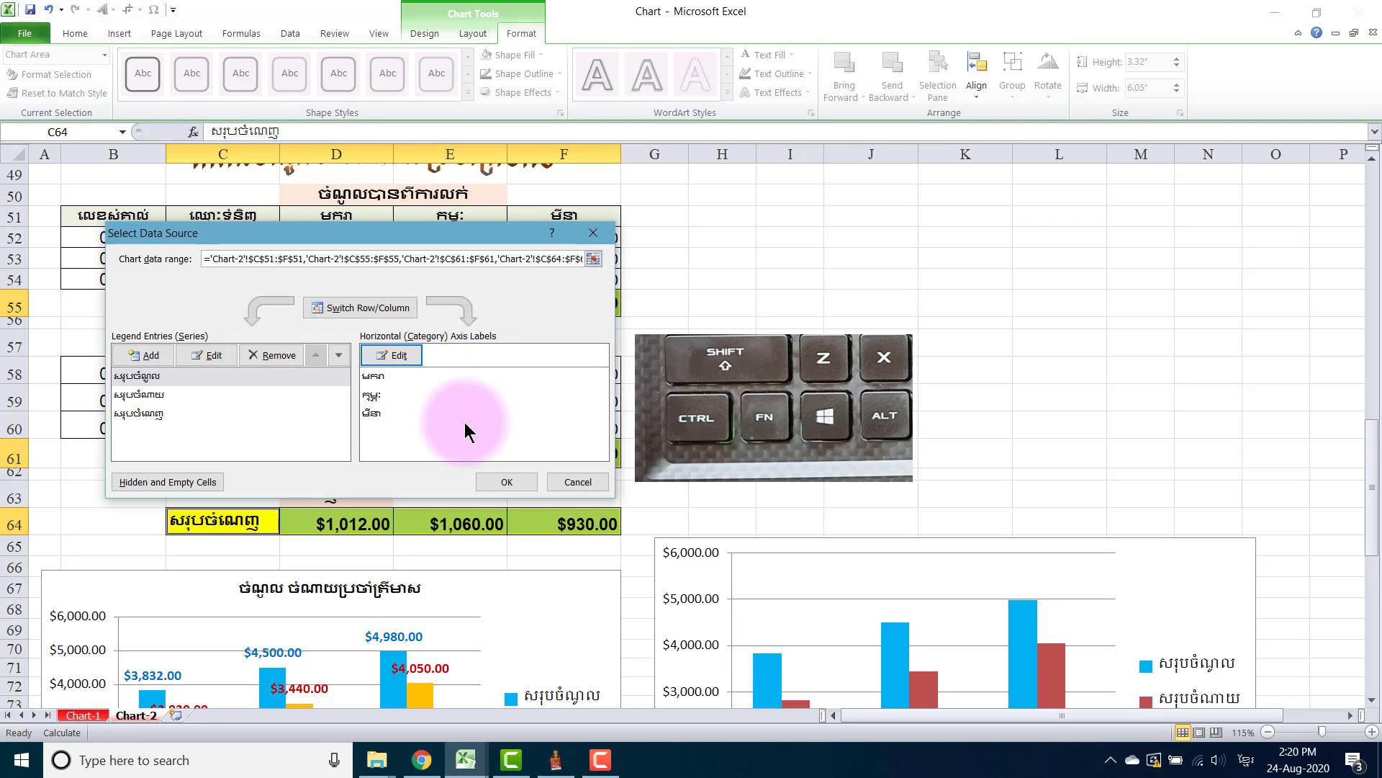
{"action": "left_click", "coordinate": [507, 481]}
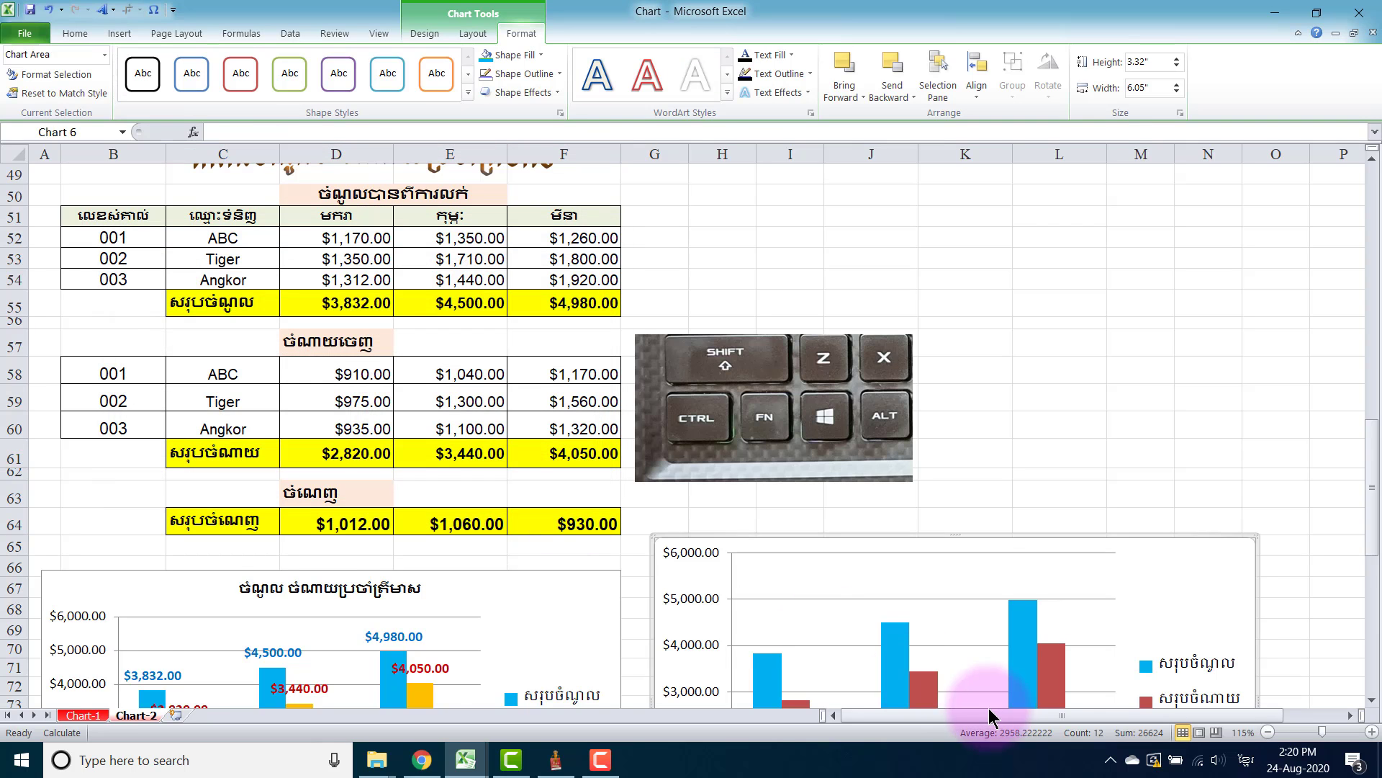
Select the legend, then the month axis, then the whole chart for formatting
{"action": "scroll", "coordinate": [1000, 634], "scroll_direction": "down", "scroll_amount": 2}
{"action": "scroll", "coordinate": [1000, 620], "scroll_direction": "down", "scroll_amount": 3}
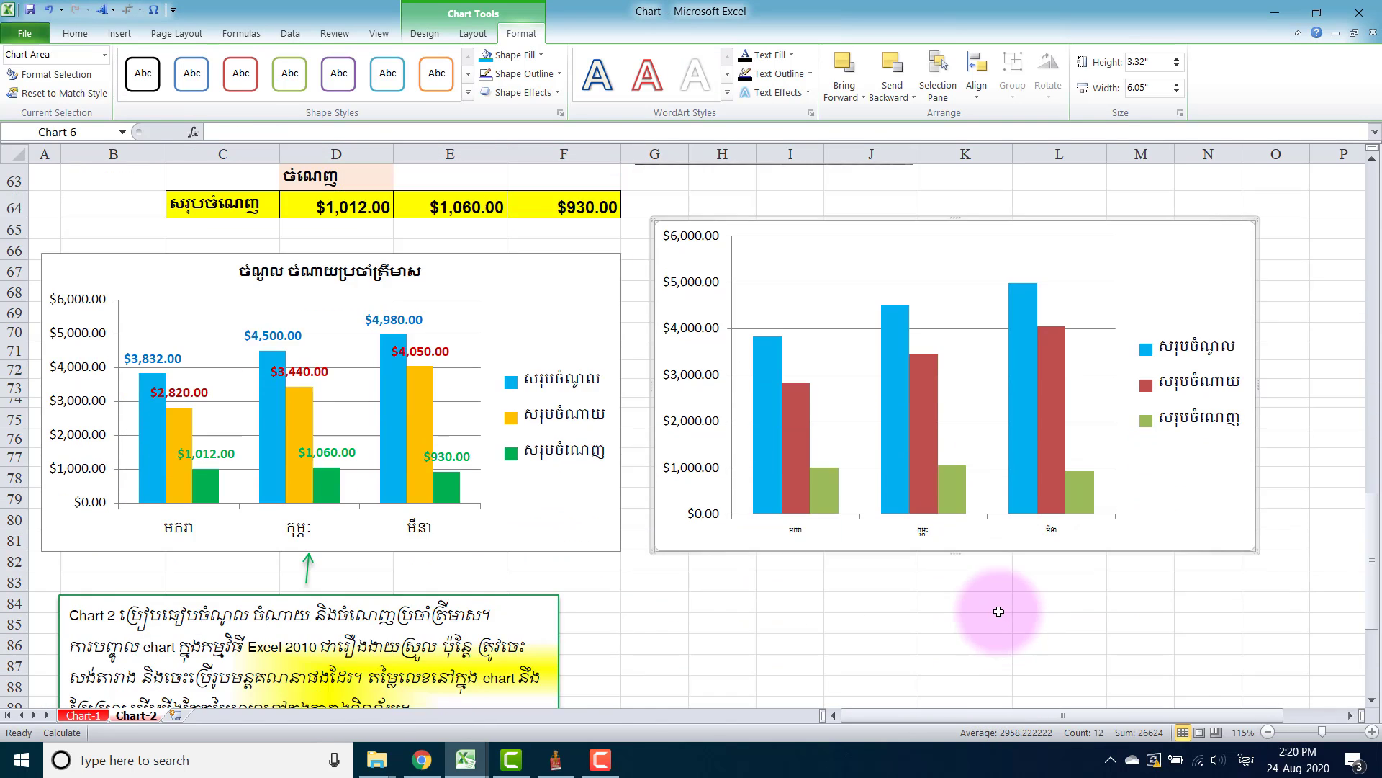
{"action": "left_click", "coordinate": [1198, 423]}
{"action": "right_click", "coordinate": [1199, 423]}
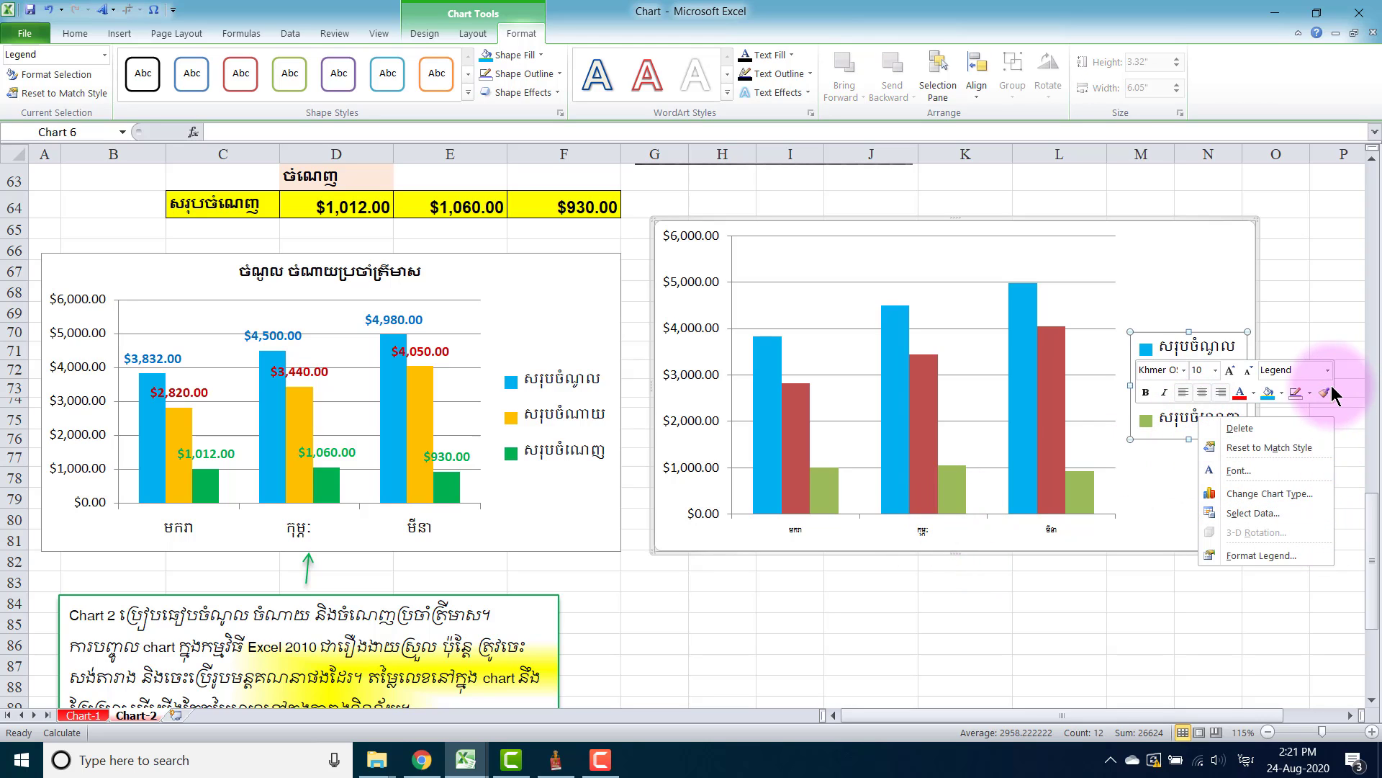
{"action": "key", "text": "Escape"}
{"action": "left_click", "coordinate": [928, 529]}
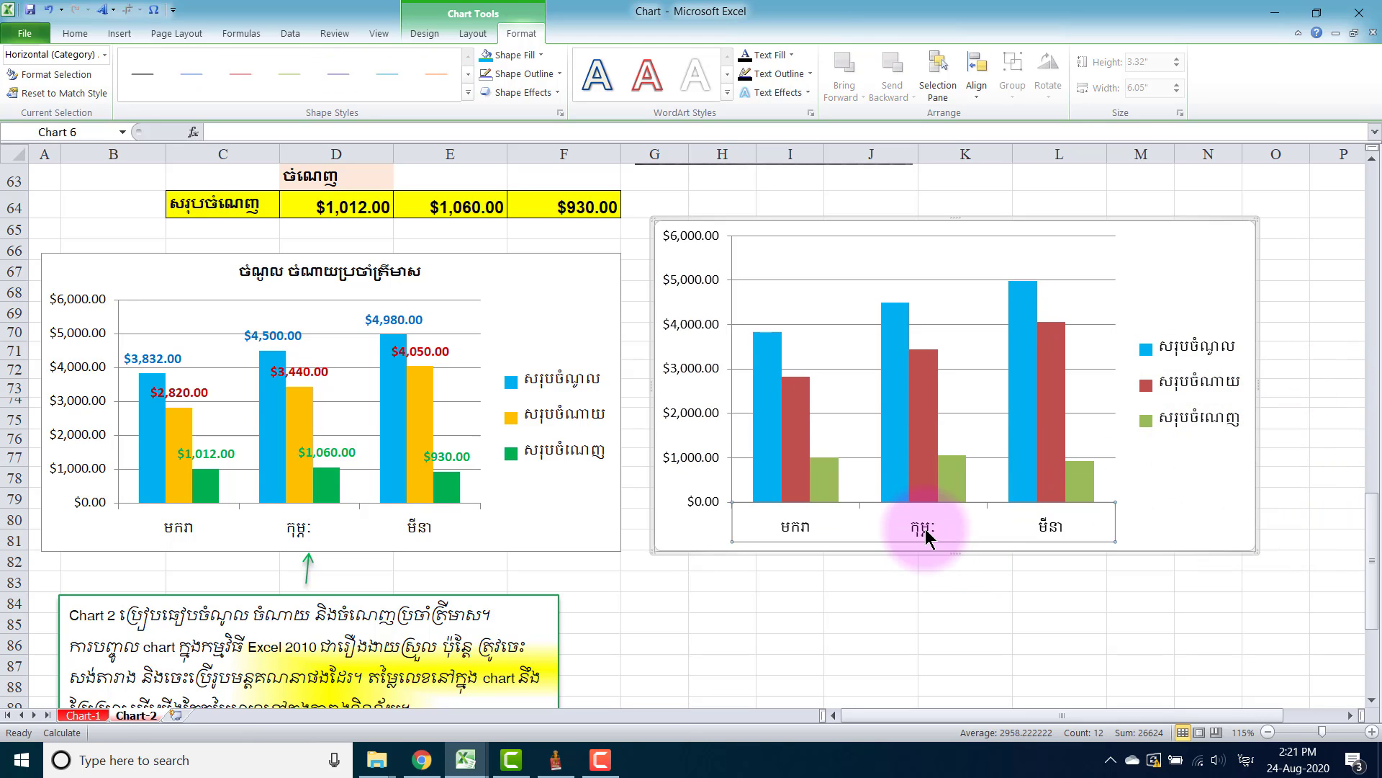
{"action": "left_click", "coordinate": [1147, 524]}
{"action": "scroll", "coordinate": [987, 370], "scroll_direction": "up", "scroll_amount": 1}
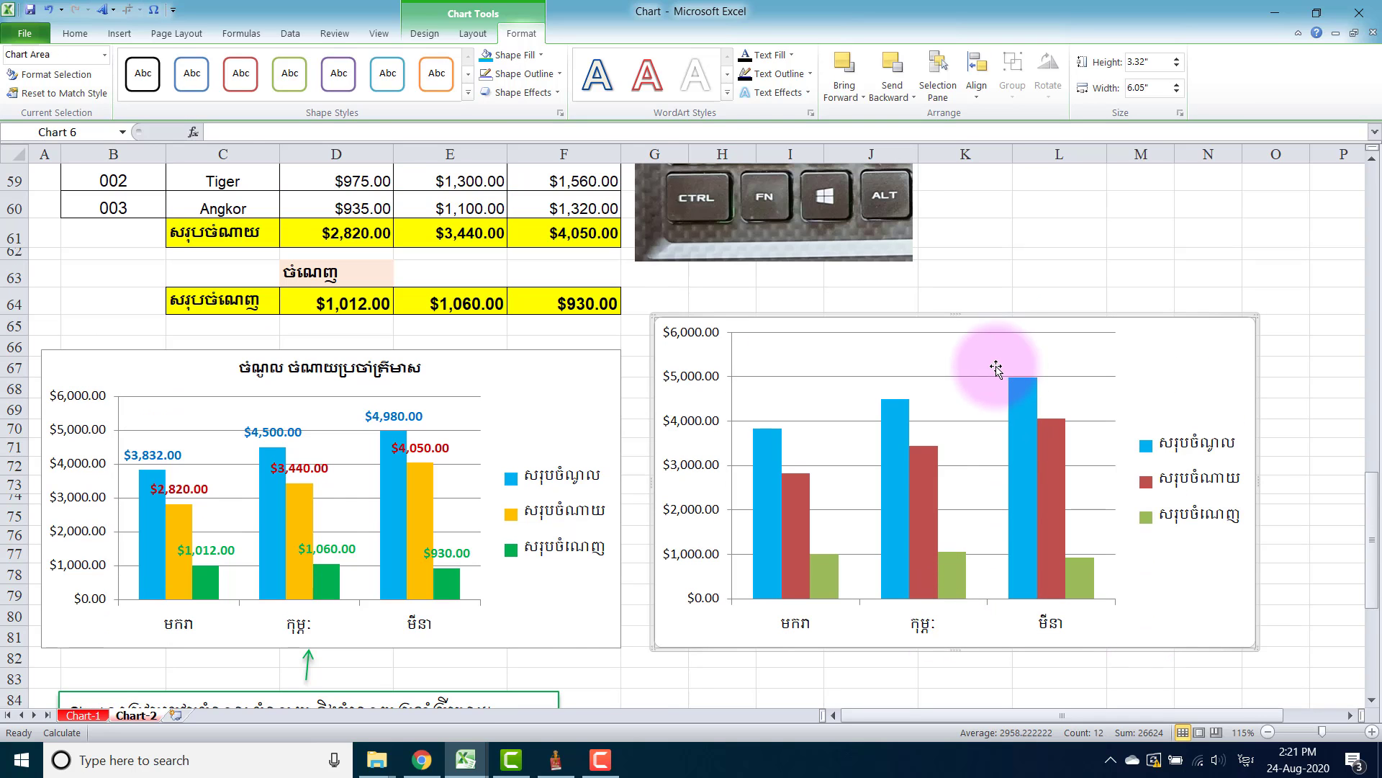
Add a title above the new chart and replace its text with 'ងងងងងងងងងងង'
{"action": "left_click", "coordinate": [478, 36]}
{"action": "left_click", "coordinate": [248, 79]}
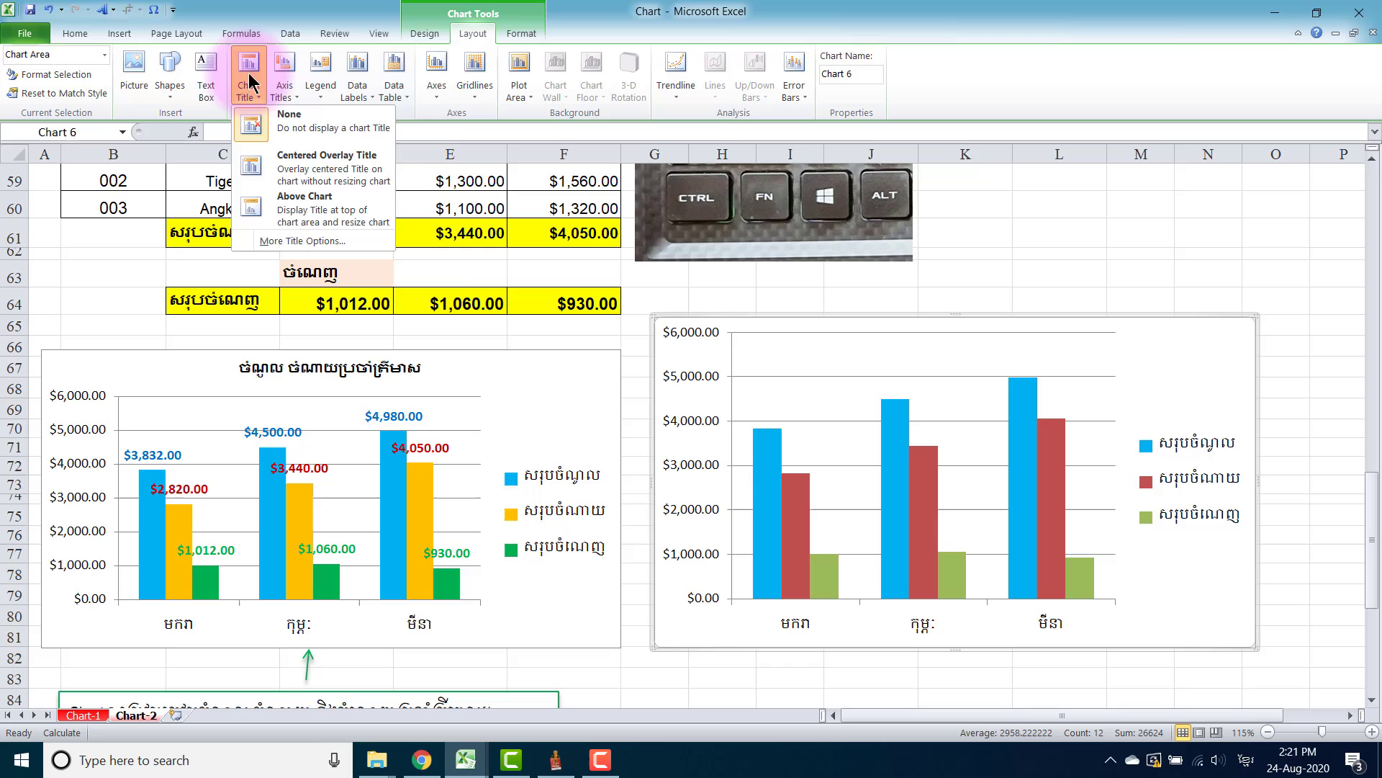
{"action": "left_click", "coordinate": [304, 200]}
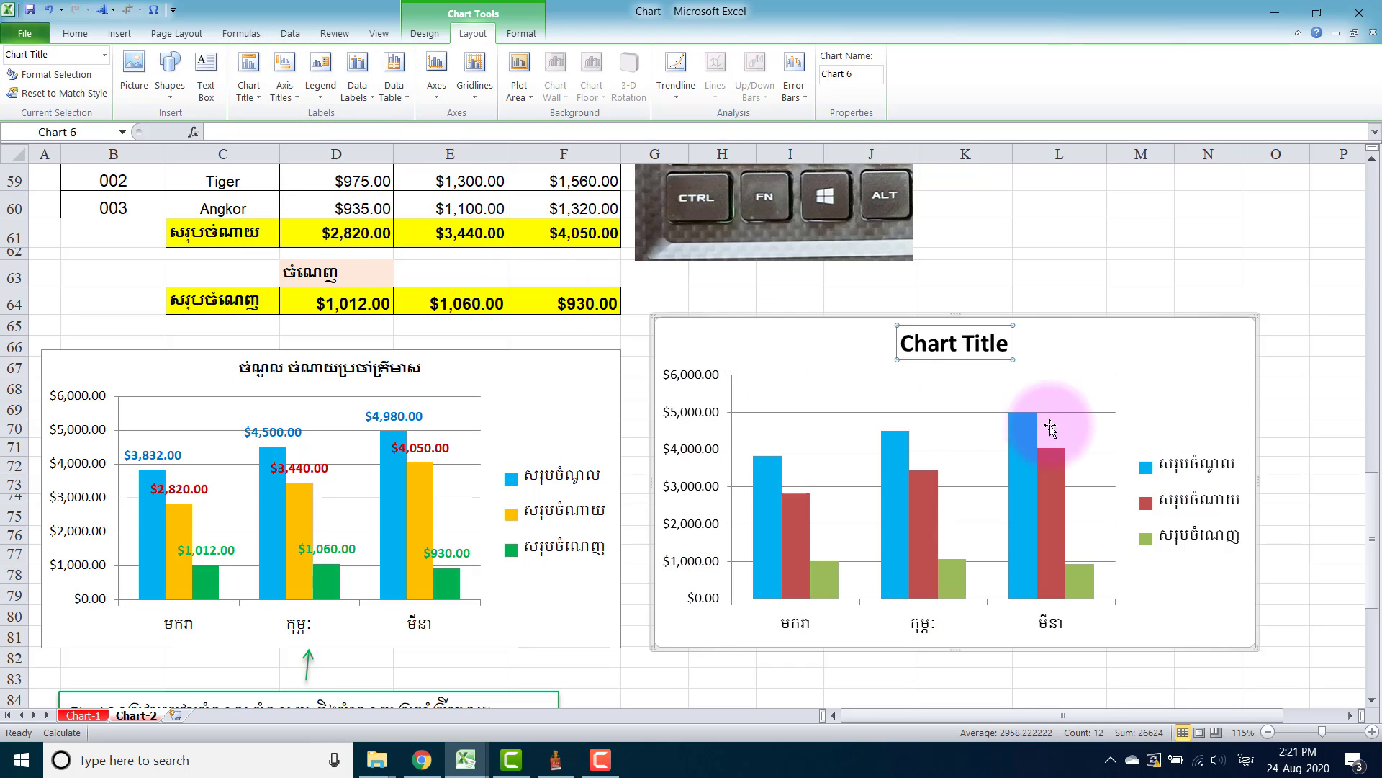
{"action": "triple_click", "coordinate": [992, 344]}
{"action": "type", "text": "ងង"}
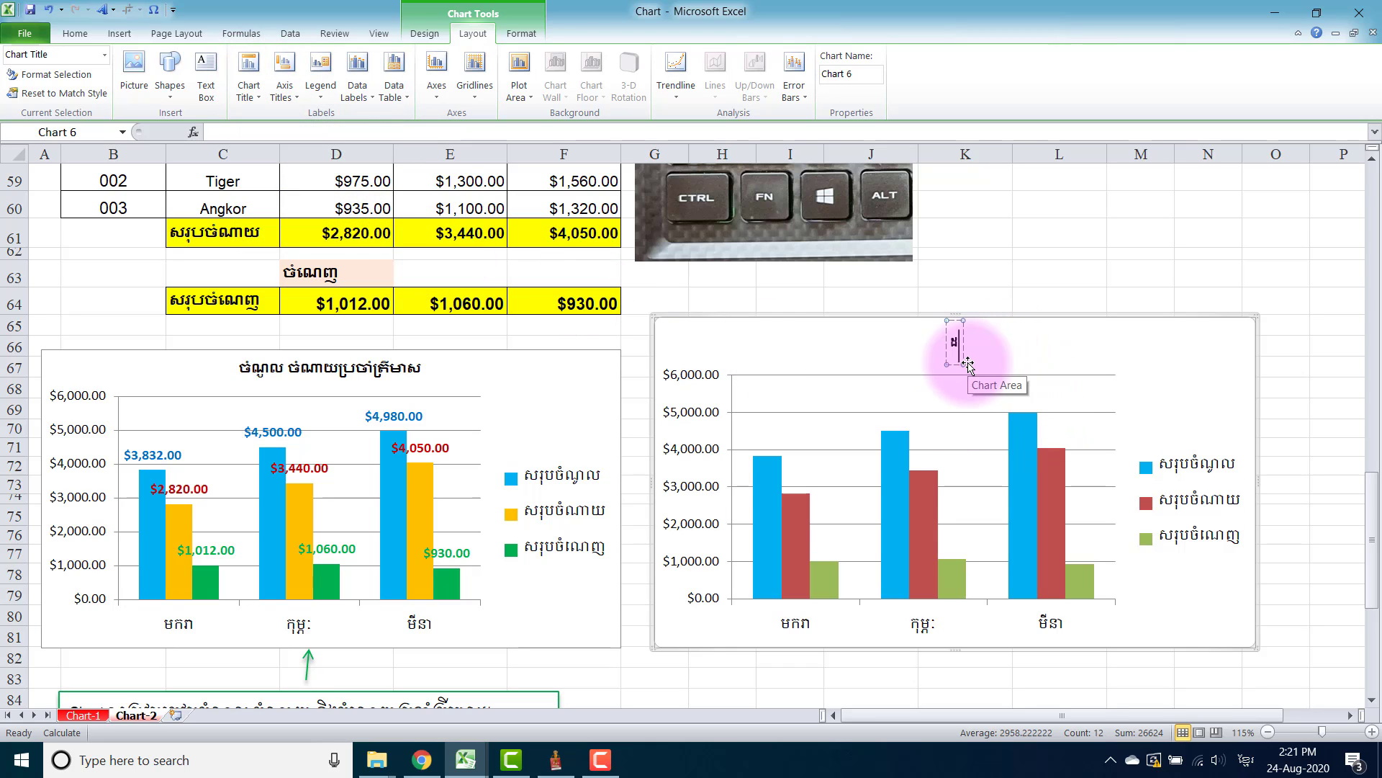
{"action": "type", "text": "ងងងងងងងងង"}
{"action": "left_click", "coordinate": [1193, 473]}
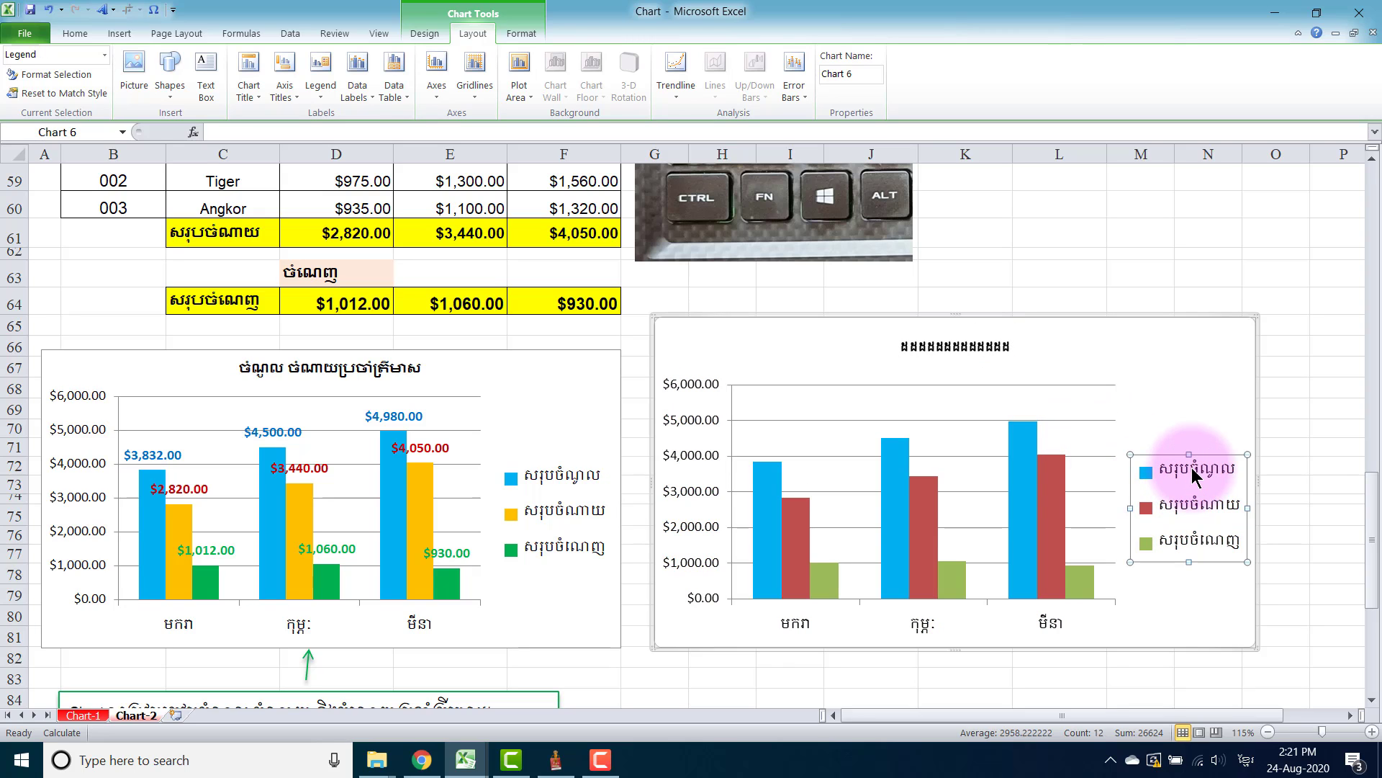
Copy the legend's text formatting onto the chart title with Format Painter
{"action": "right_click", "coordinate": [1193, 472]}
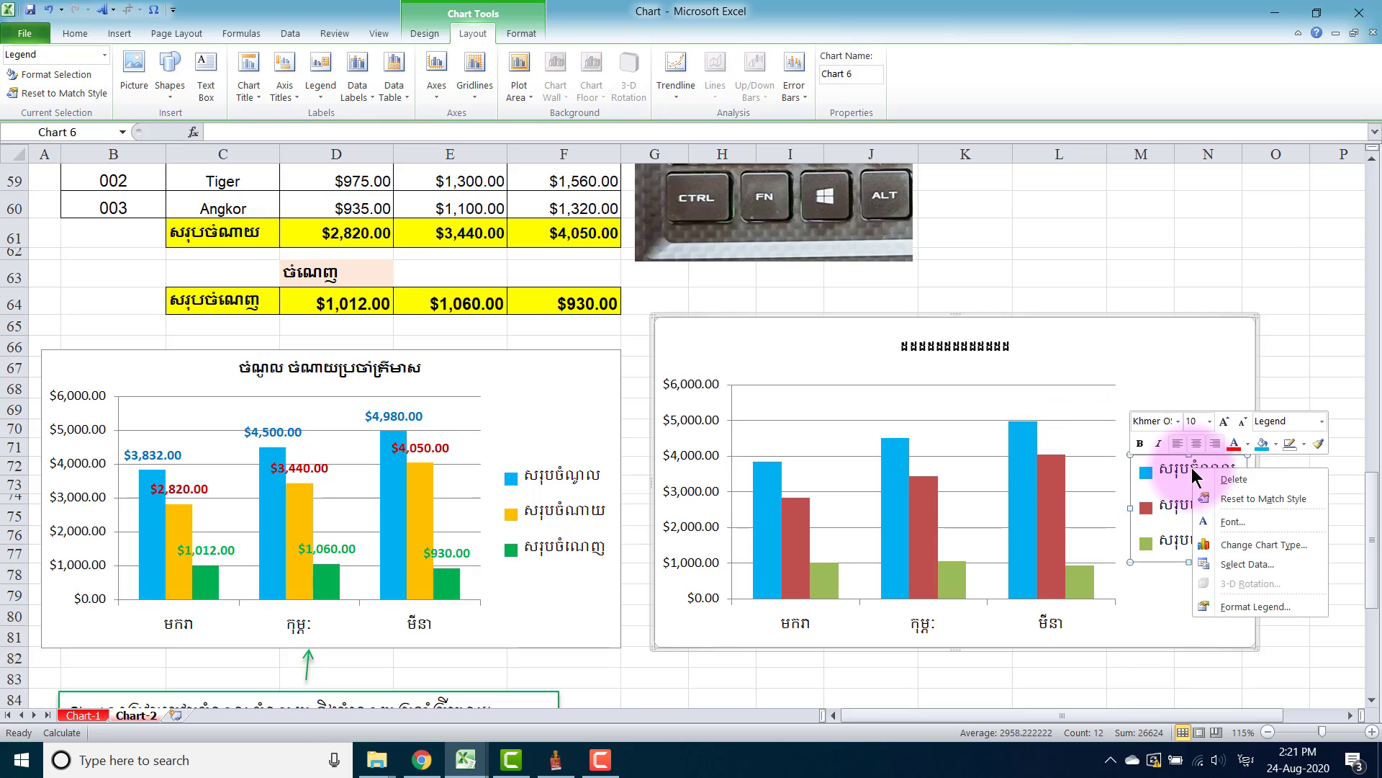
{"action": "left_click", "coordinate": [1318, 443]}
{"action": "left_click", "coordinate": [964, 346]}
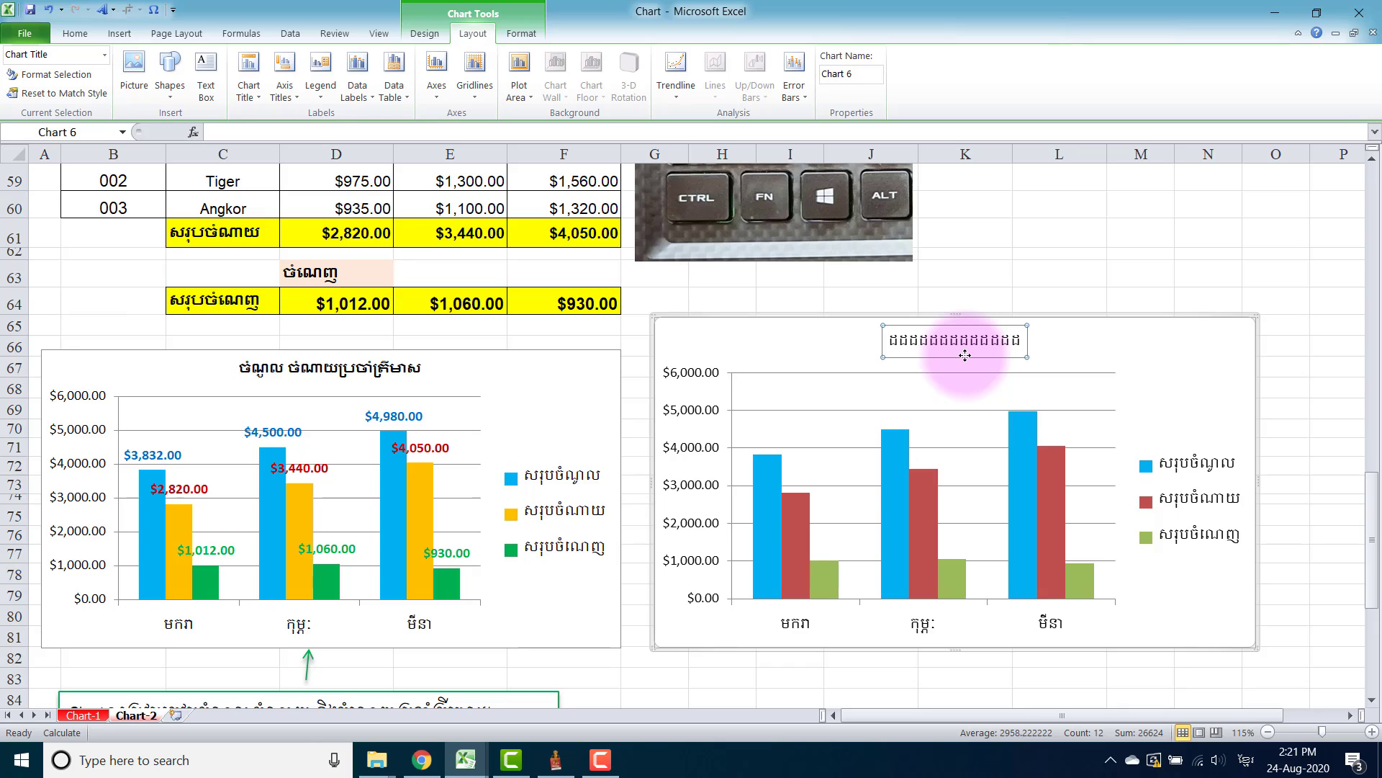
{"action": "mouse_move", "coordinate": [768, 529]}
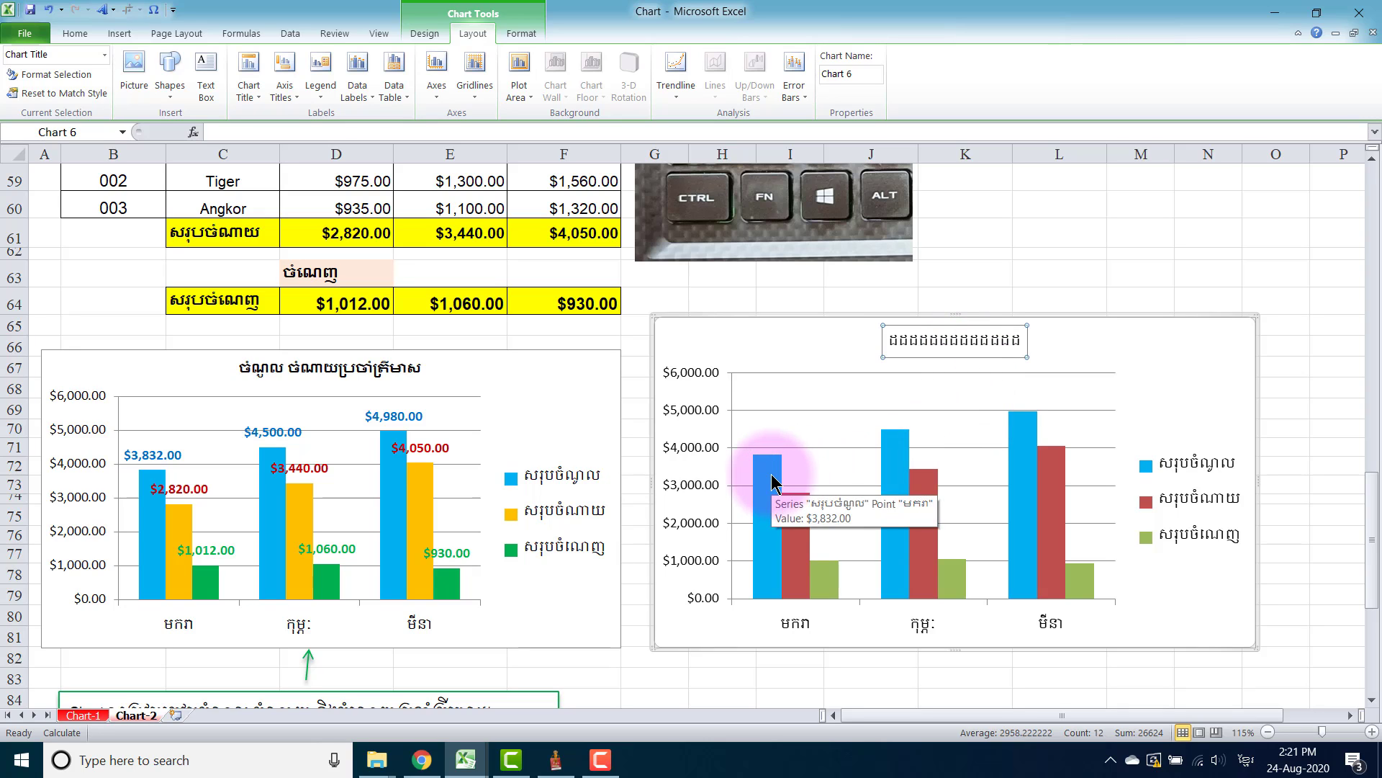
Add value labels to the blue, red and green column series
{"action": "left_click", "coordinate": [773, 481]}
{"action": "right_click", "coordinate": [773, 481]}
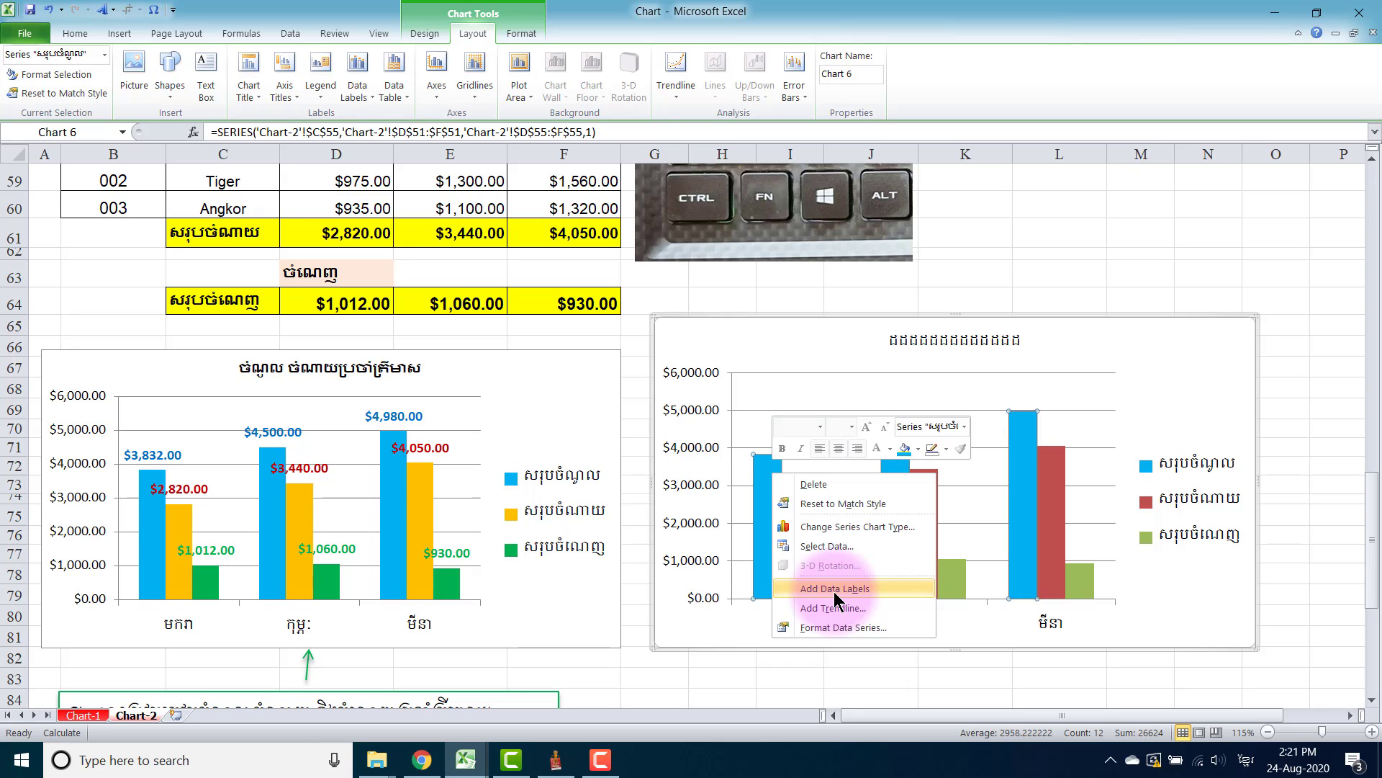
{"action": "left_click", "coordinate": [833, 590]}
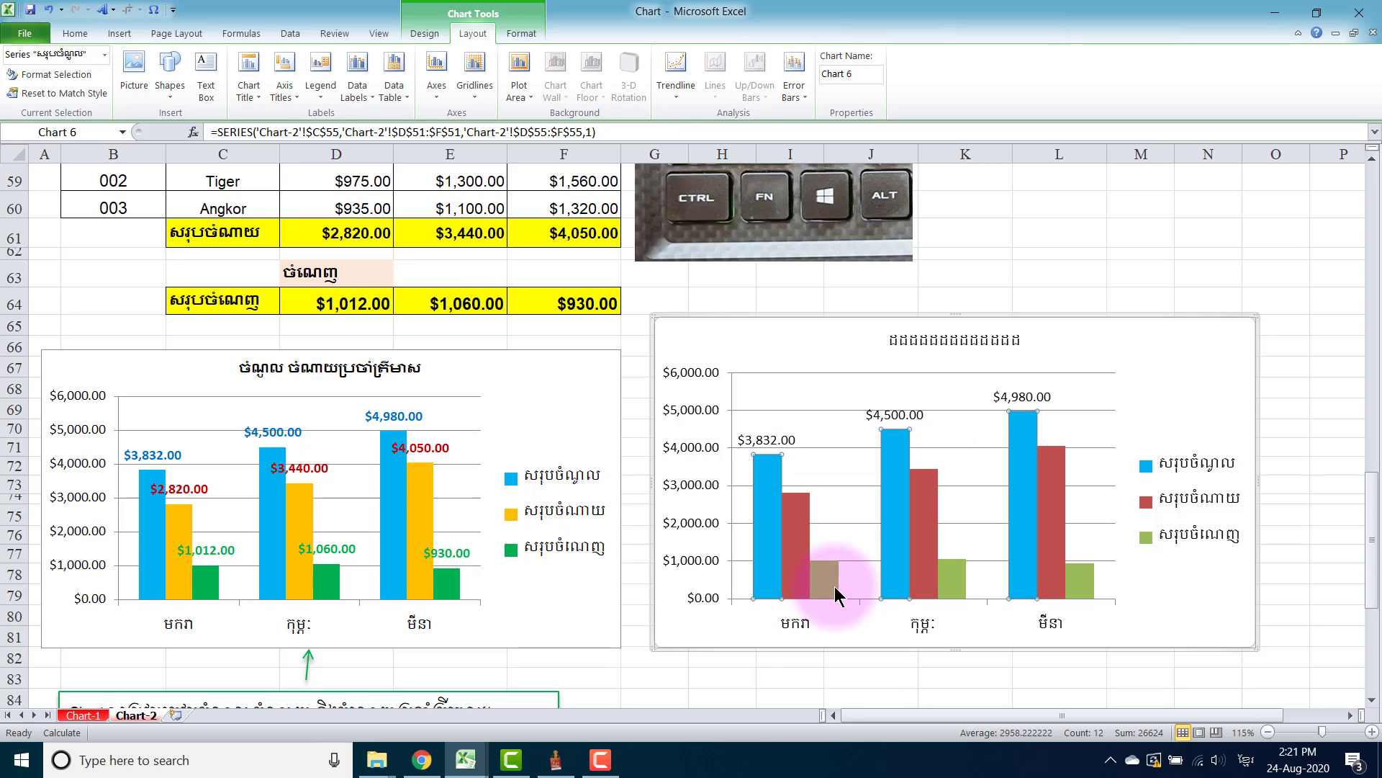
{"action": "left_click", "coordinate": [929, 509]}
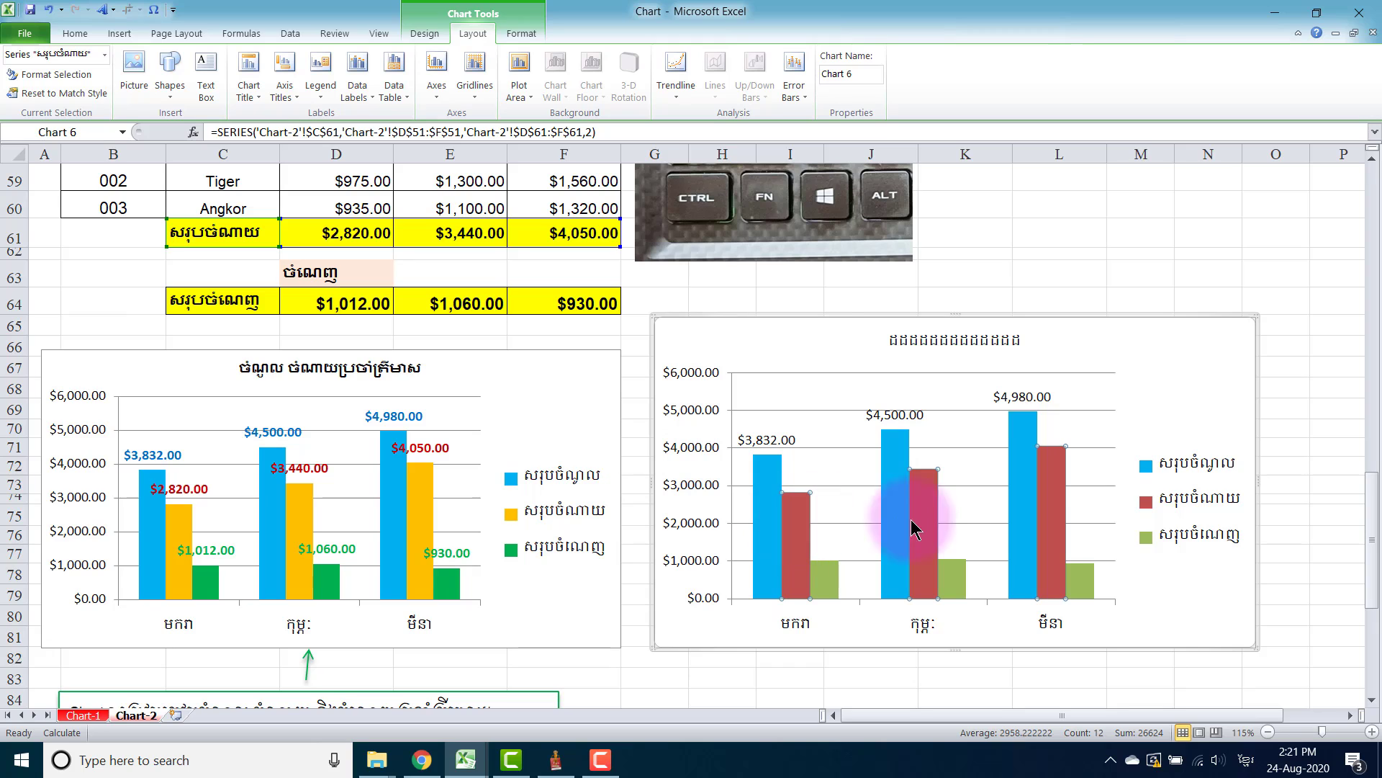
{"action": "right_click", "coordinate": [928, 486]}
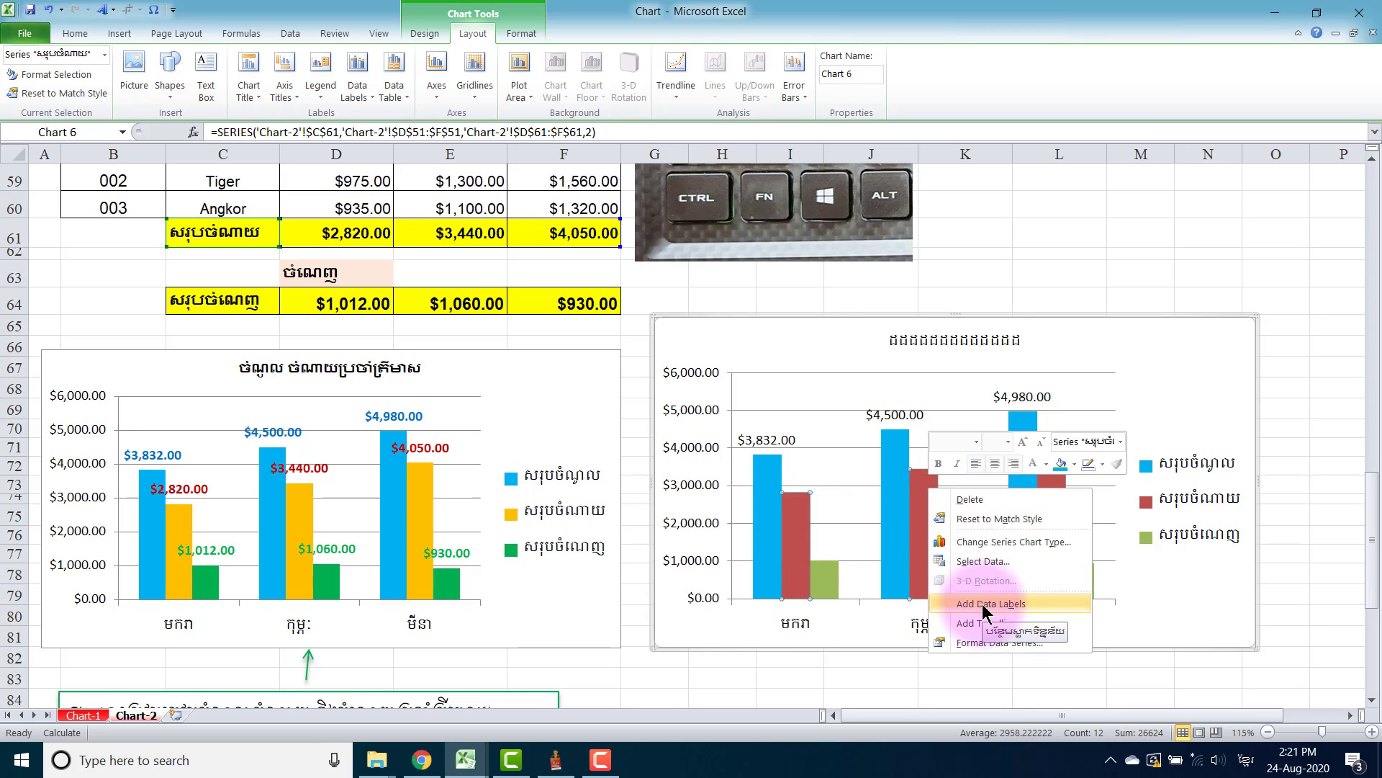
{"action": "left_click", "coordinate": [986, 605]}
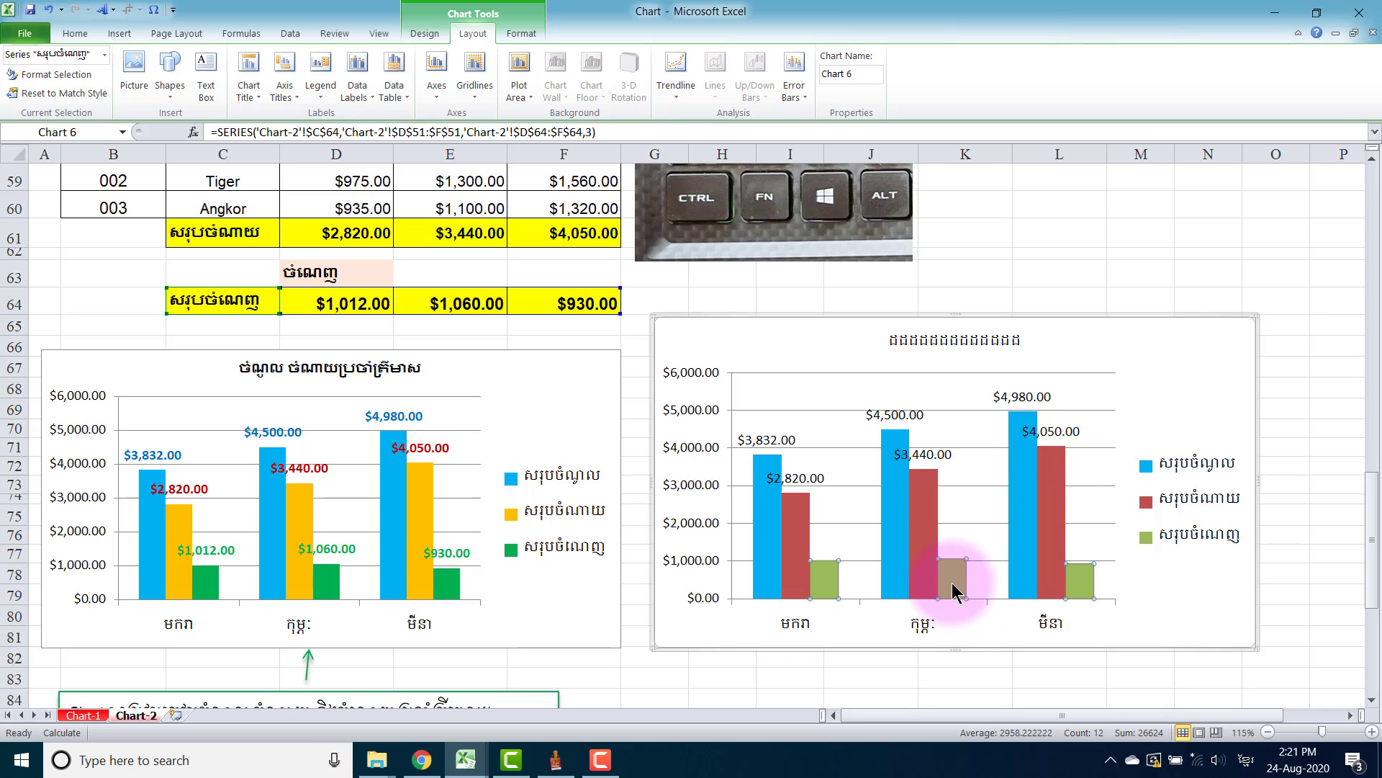
{"action": "right_click", "coordinate": [952, 583]}
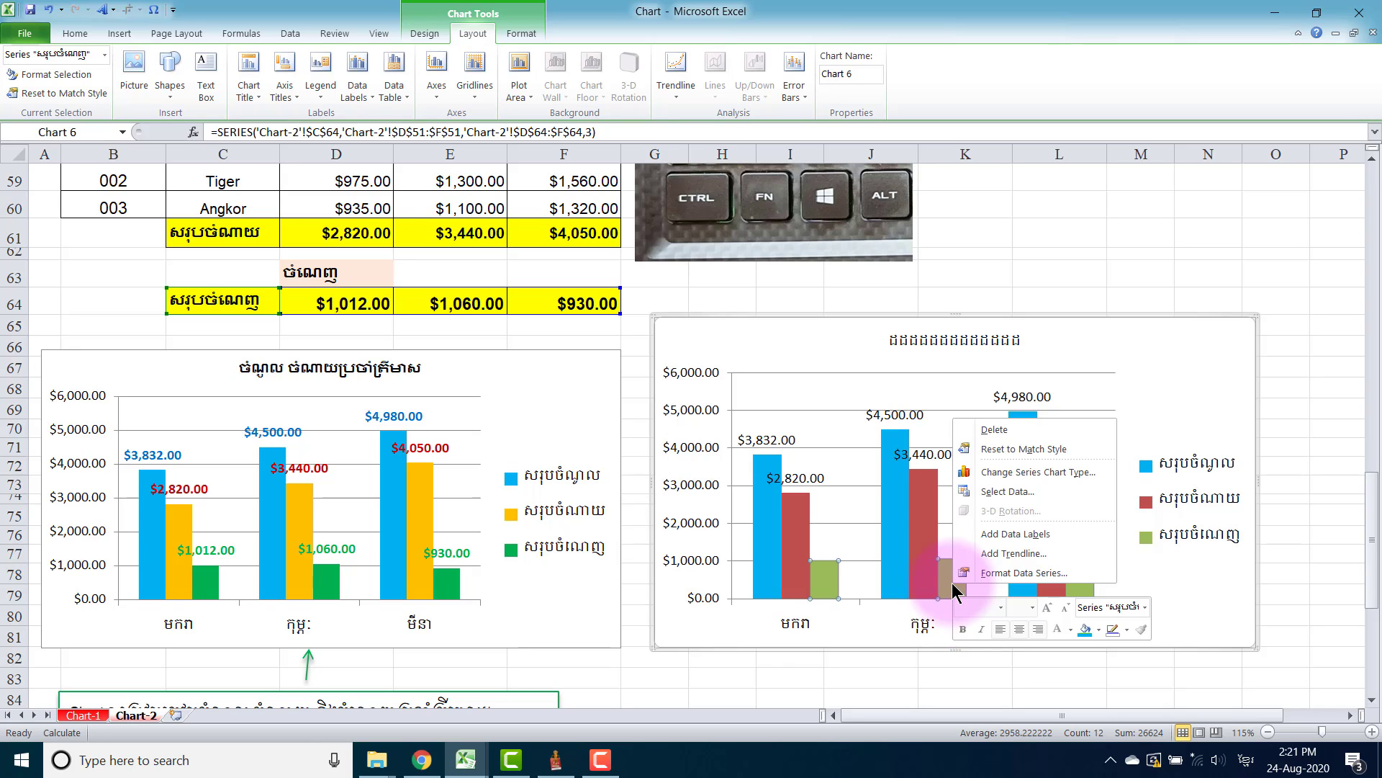
{"action": "left_click", "coordinate": [1014, 536]}
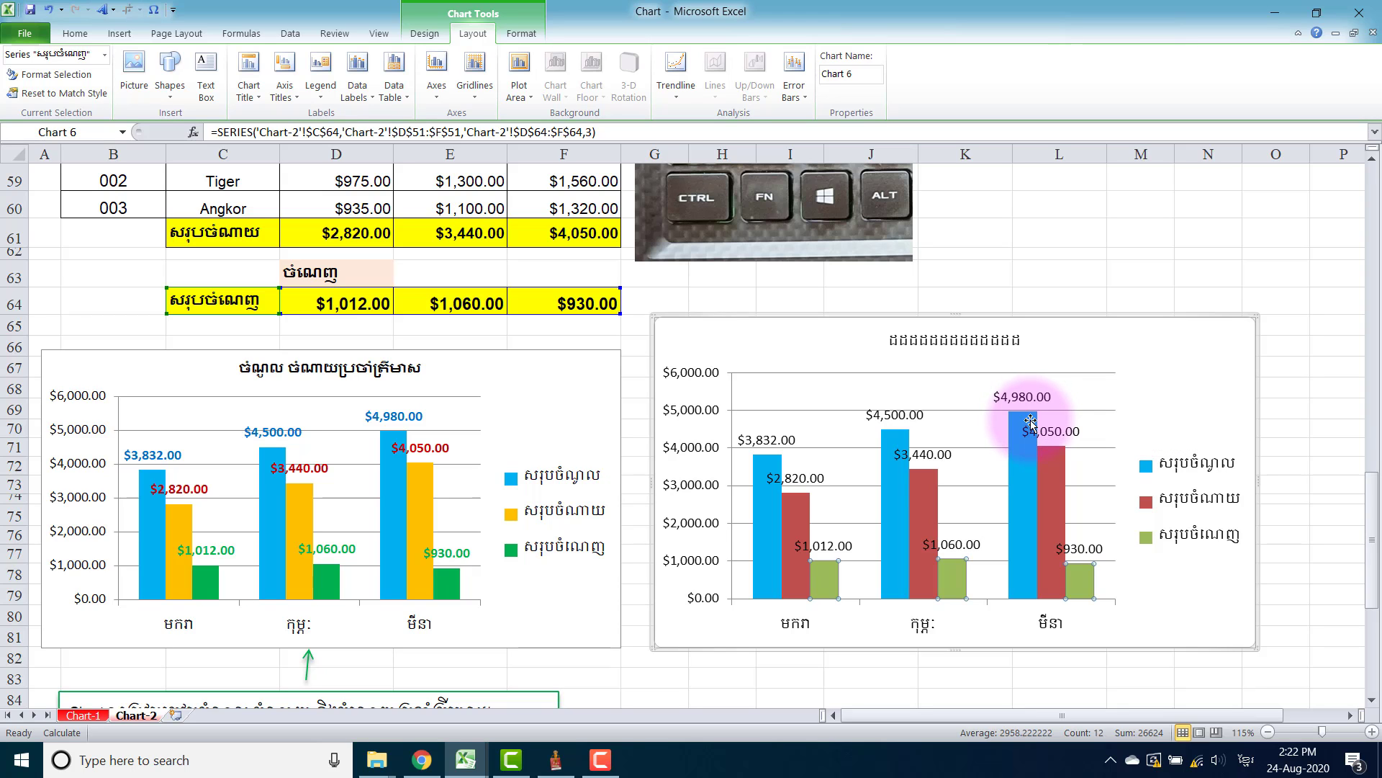
{"action": "scroll", "coordinate": [765, 395], "scroll_direction": "up", "scroll_amount": 2}
{"action": "scroll", "coordinate": [756, 324], "scroll_direction": "up", "scroll_amount": 1}
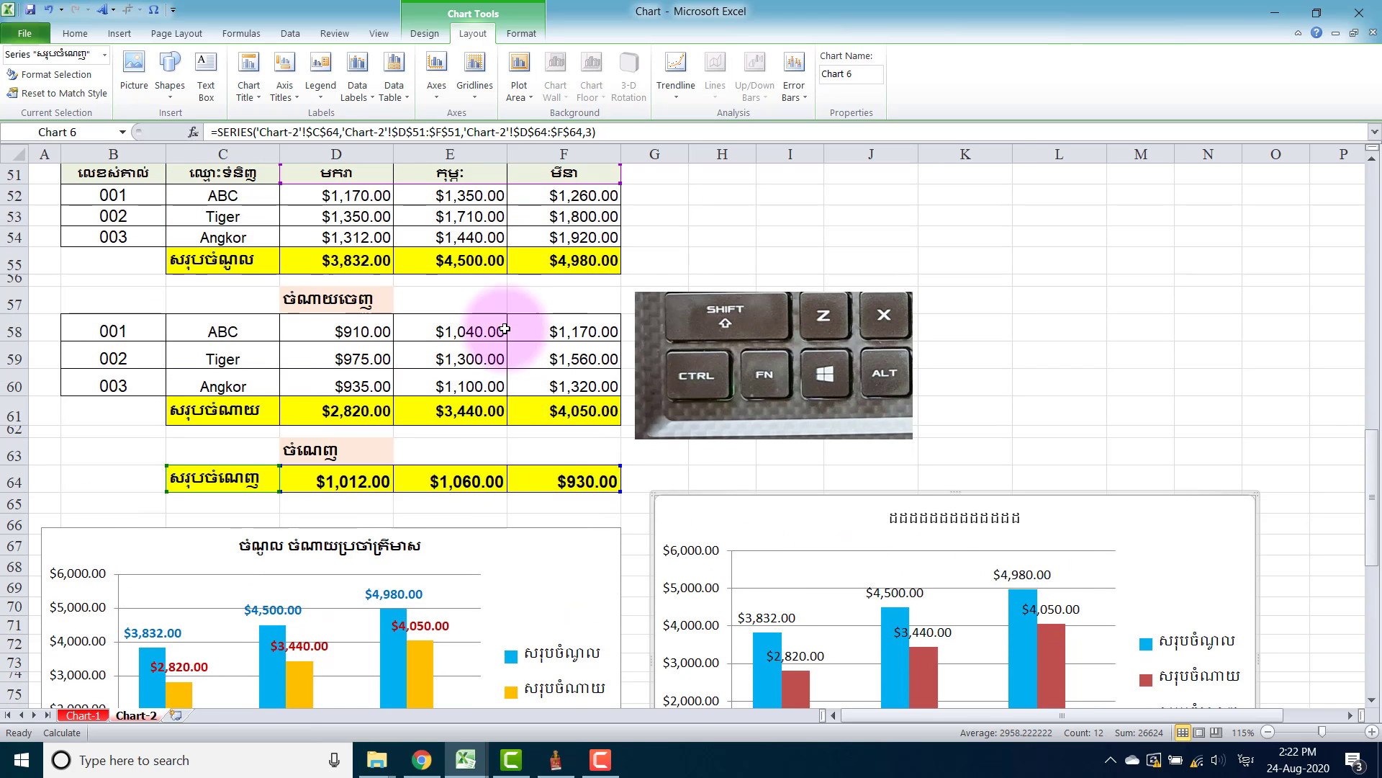
{"action": "scroll", "coordinate": [476, 327], "scroll_direction": "up", "scroll_amount": 1}
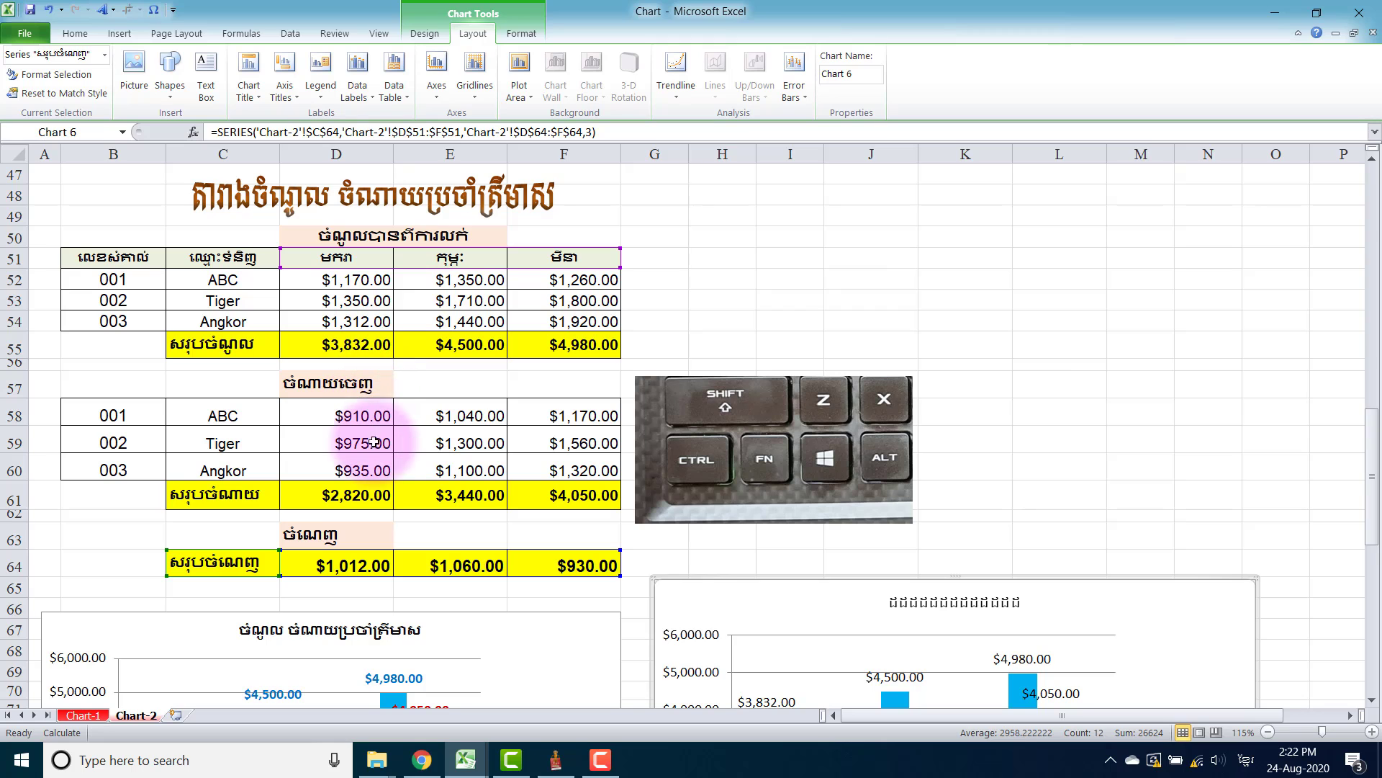
{"action": "scroll", "coordinate": [581, 505], "scroll_direction": "down", "scroll_amount": 2}
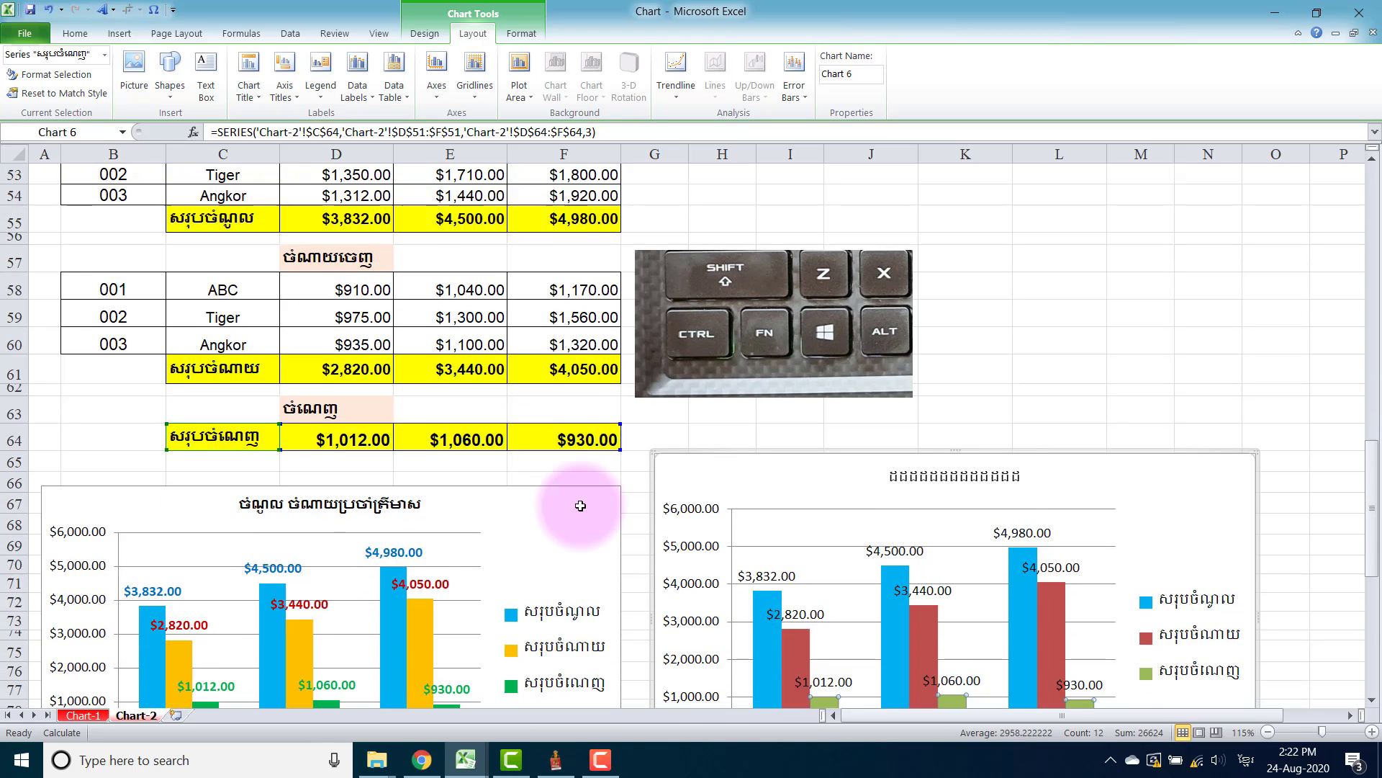
{"action": "scroll", "coordinate": [570, 432], "scroll_direction": "down", "scroll_amount": 1}
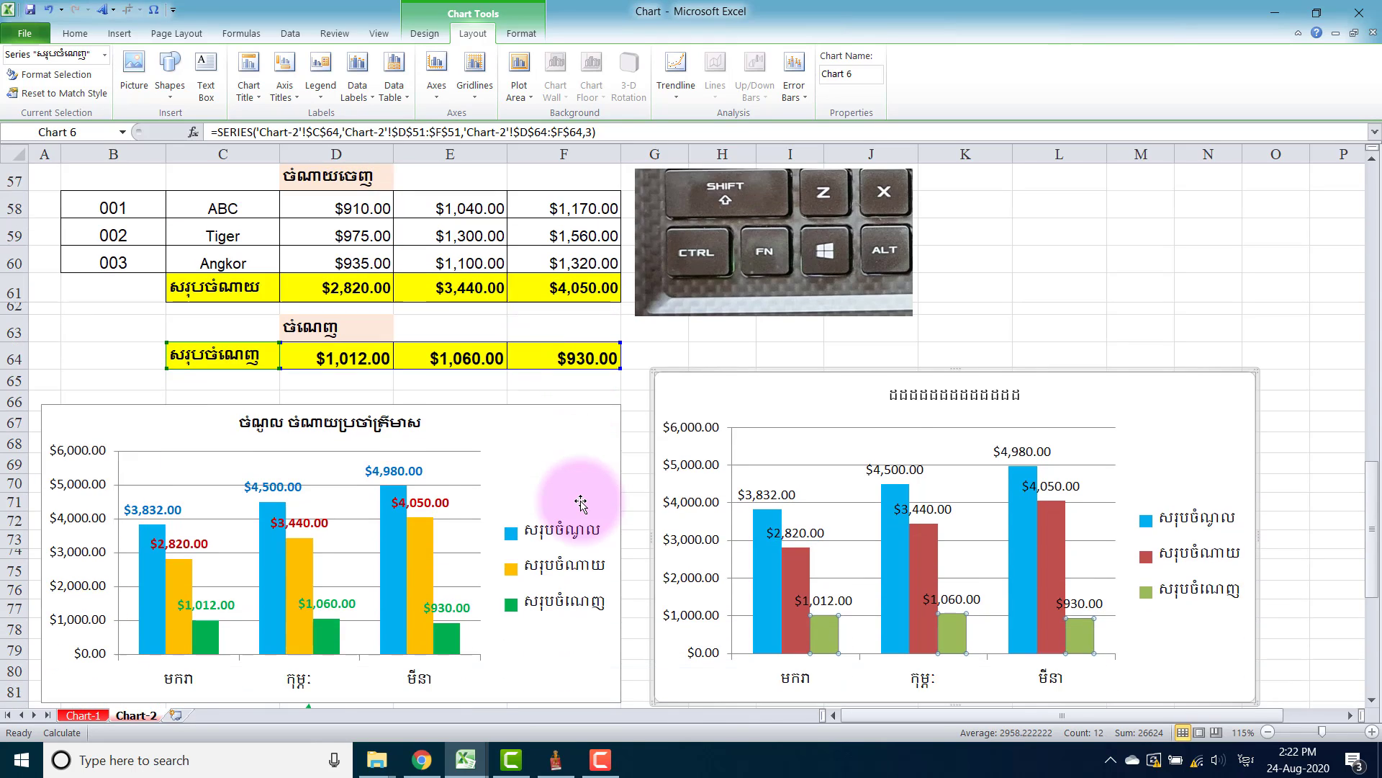
{"action": "left_click", "coordinate": [1167, 430]}
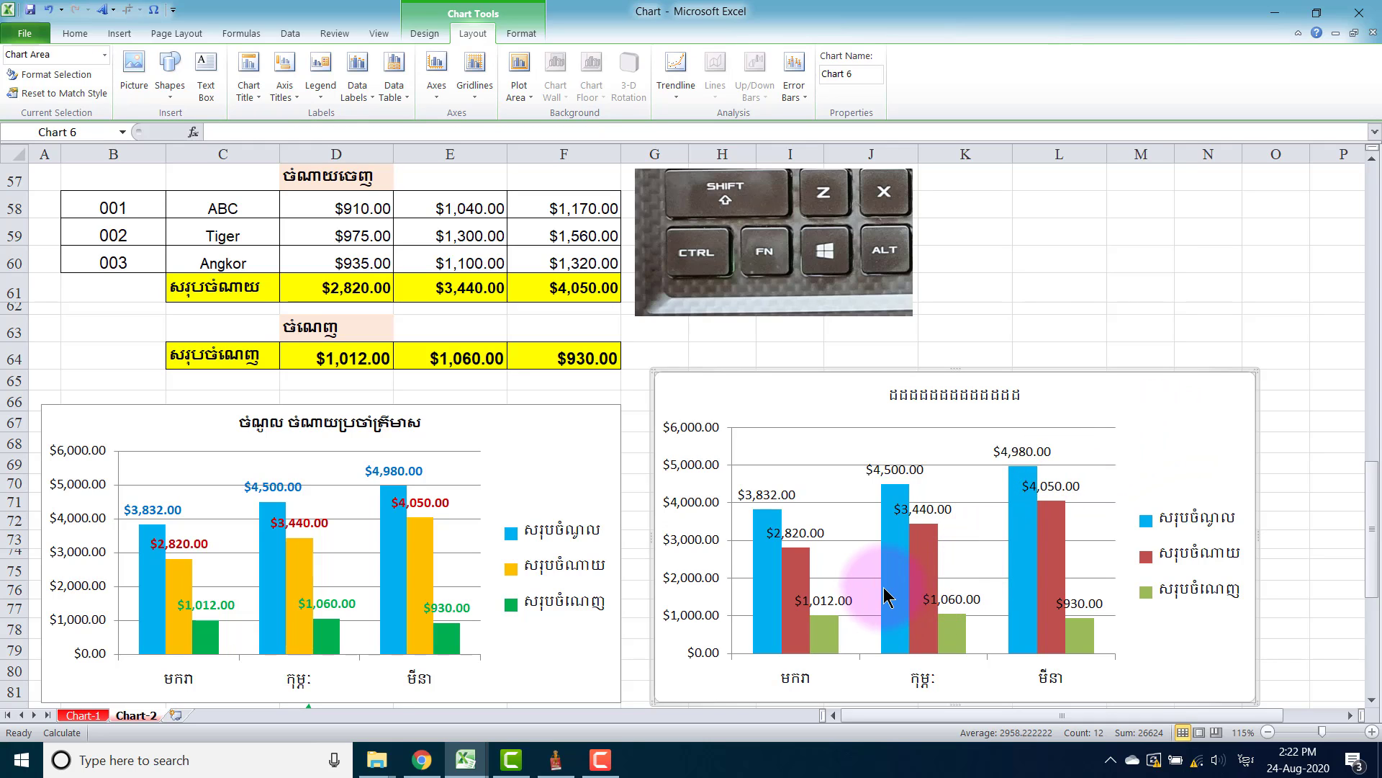
Make the blue series' data labels bold with a blue font colour
{"action": "left_click", "coordinate": [788, 495]}
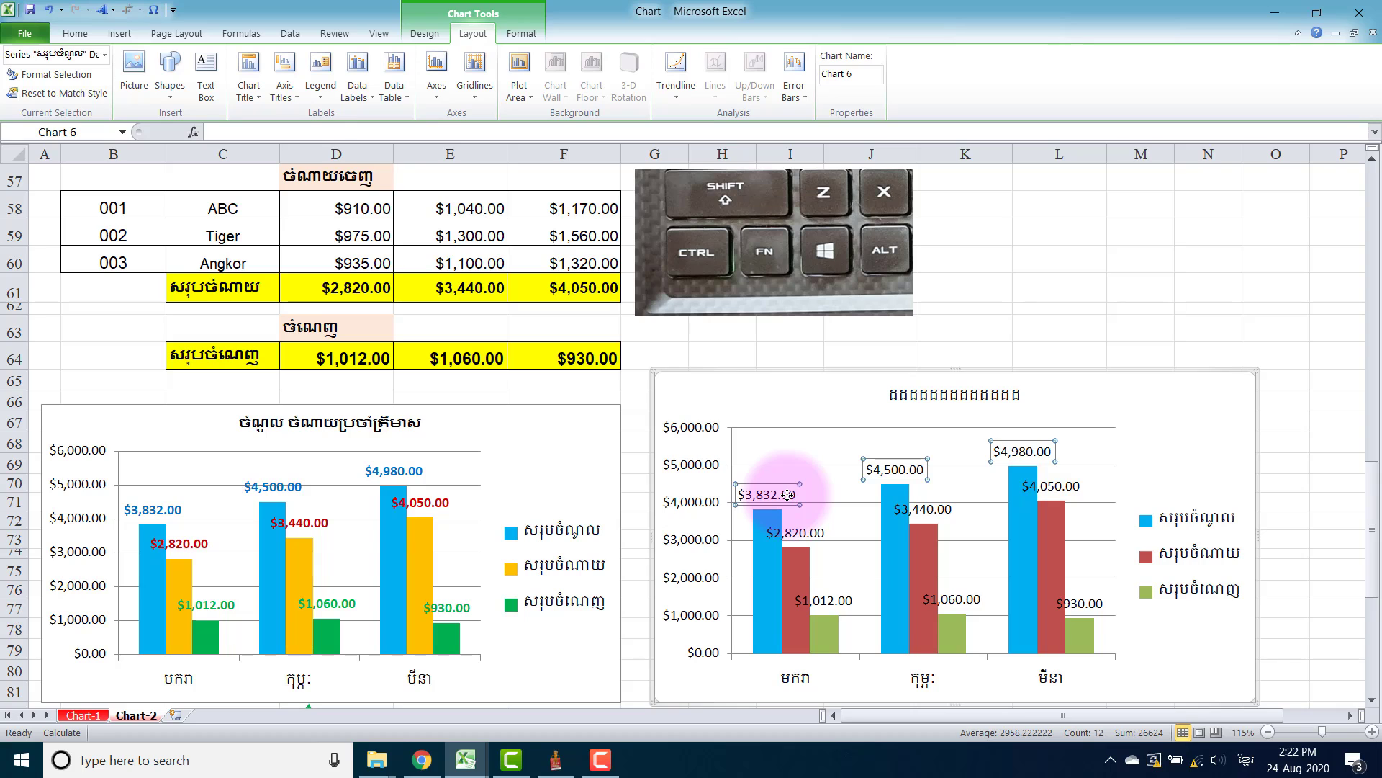
{"action": "right_click", "coordinate": [789, 495]}
{"action": "left_click", "coordinate": [798, 471]}
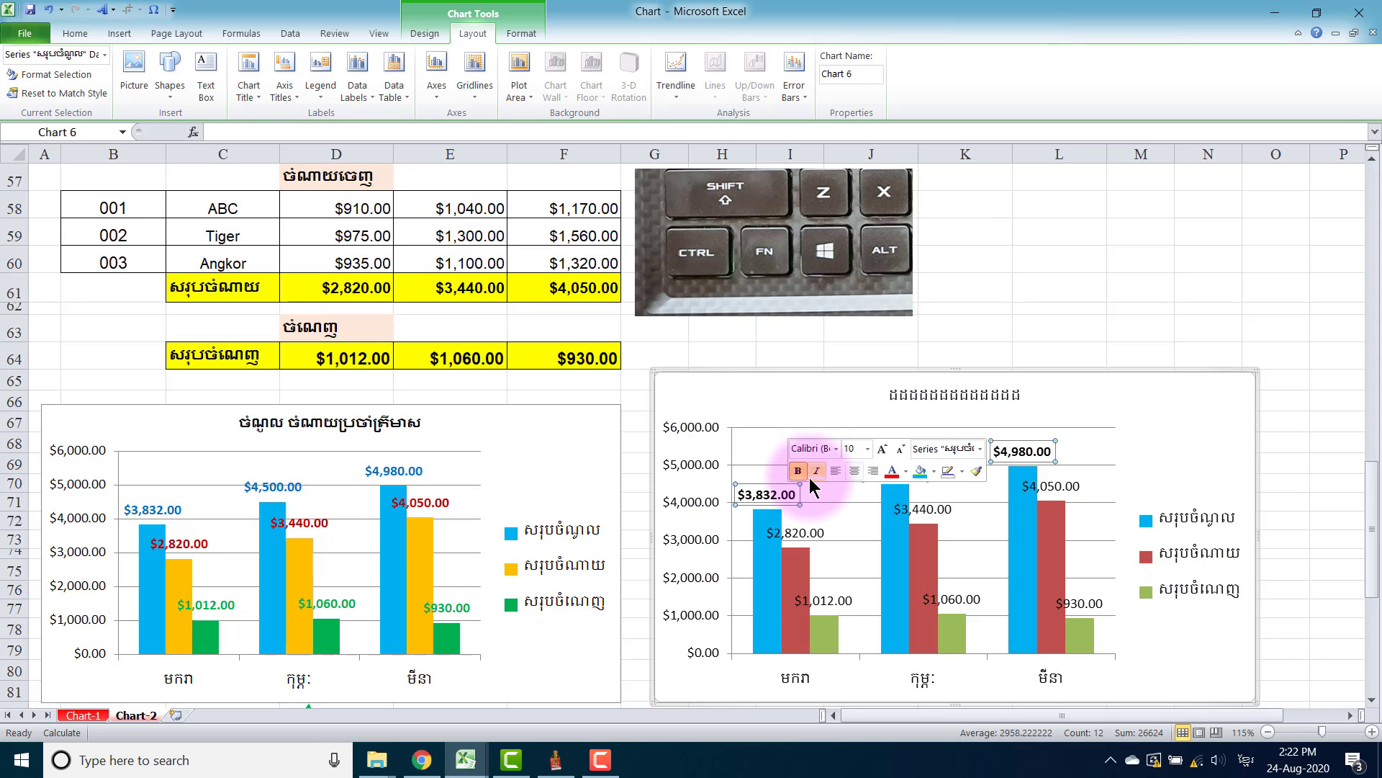
{"action": "left_click", "coordinate": [905, 471]}
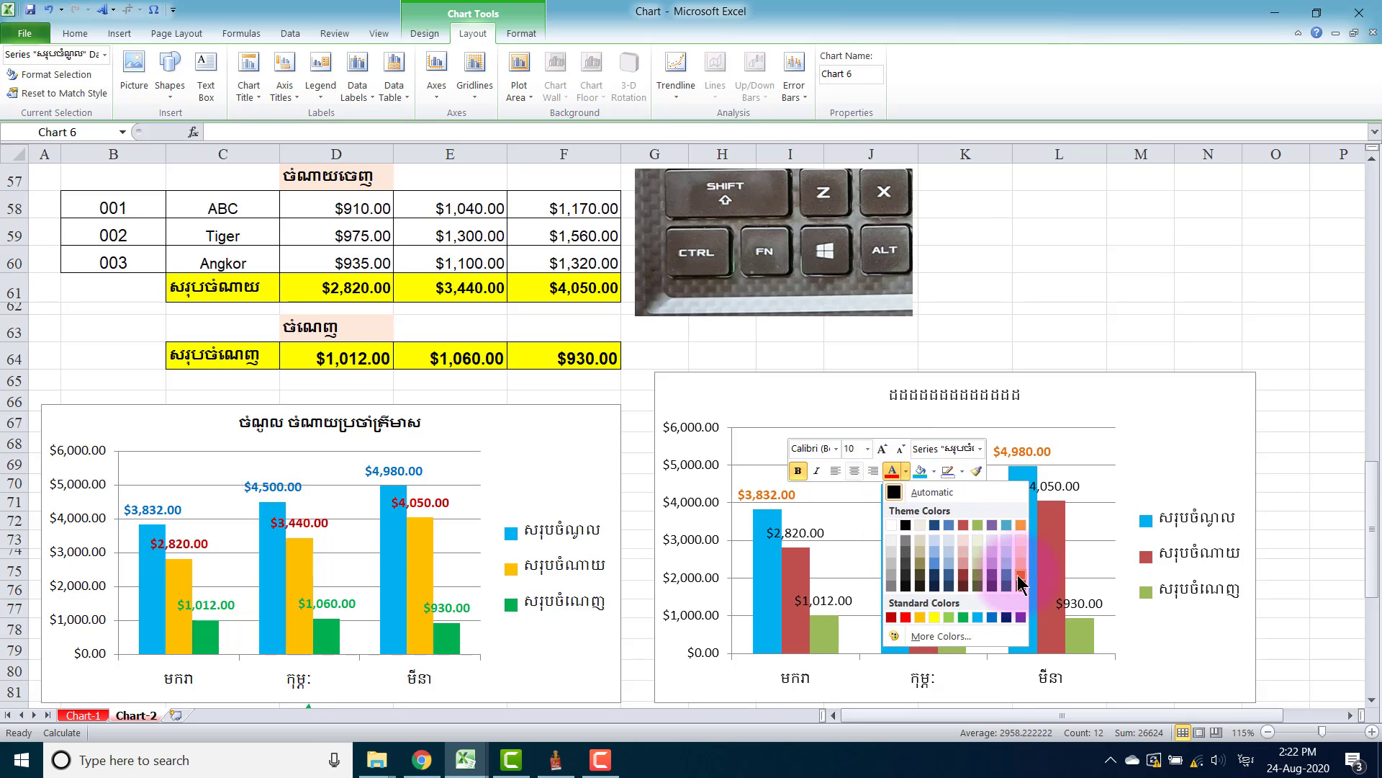
{"action": "left_click", "coordinate": [950, 524]}
Make the red series' data labels bold with a dark red font colour
{"action": "left_click", "coordinate": [822, 536]}
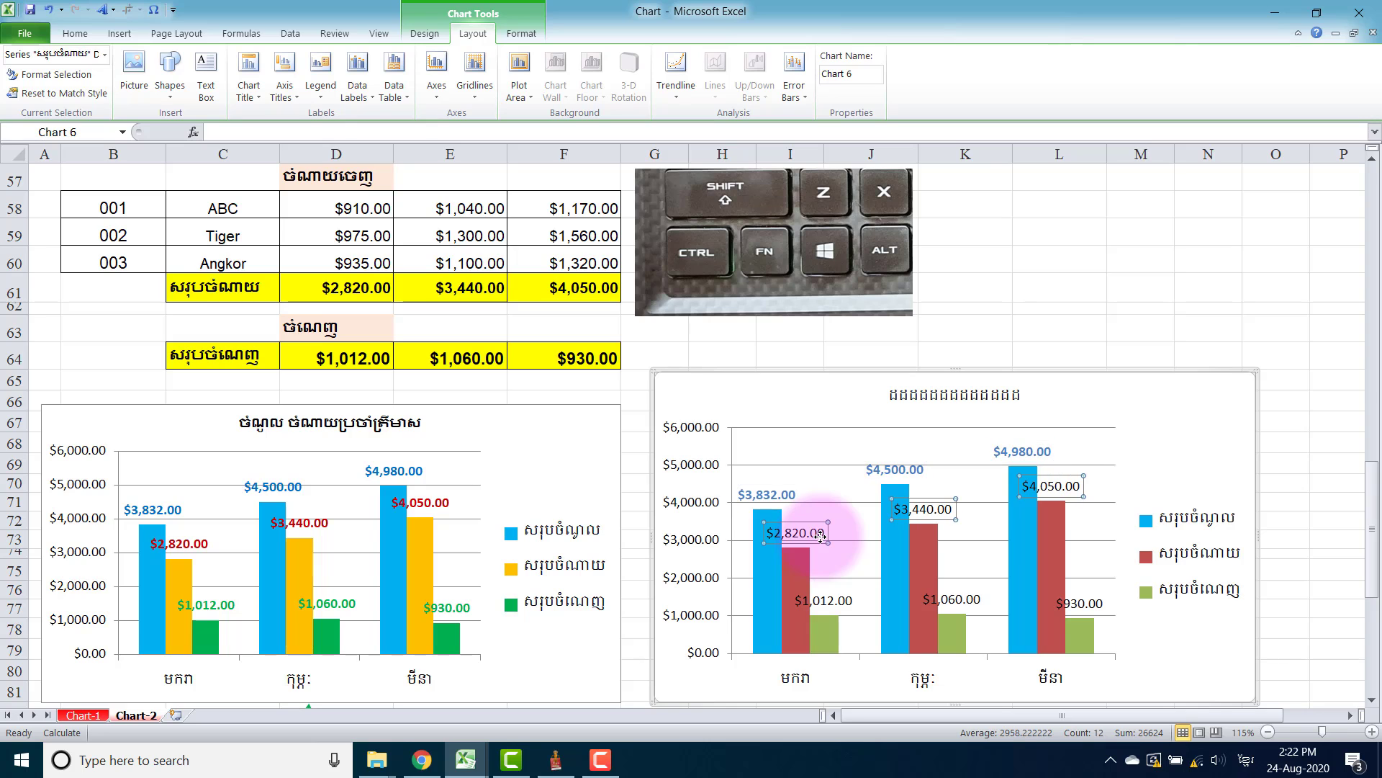
{"action": "right_click", "coordinate": [821, 534]}
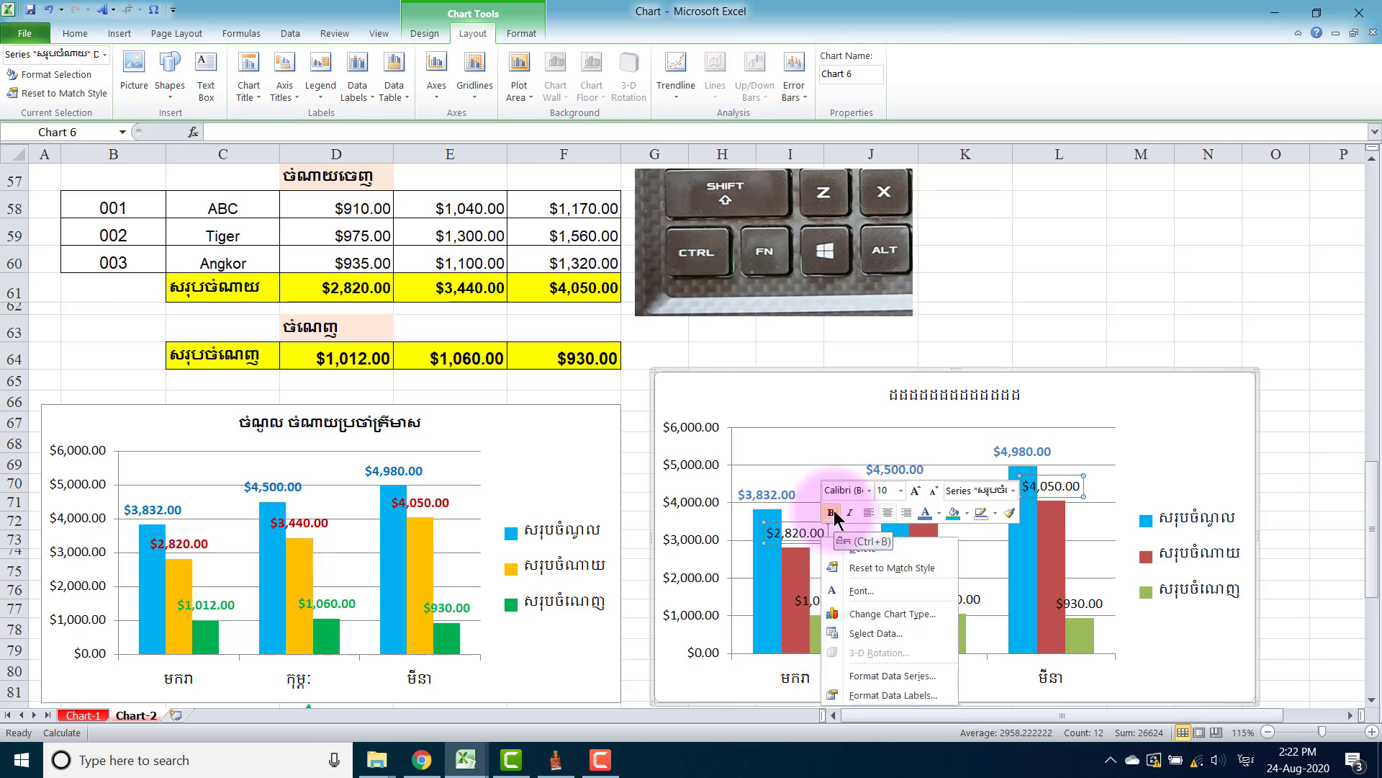
{"action": "left_click", "coordinate": [832, 513]}
{"action": "left_click", "coordinate": [940, 514]}
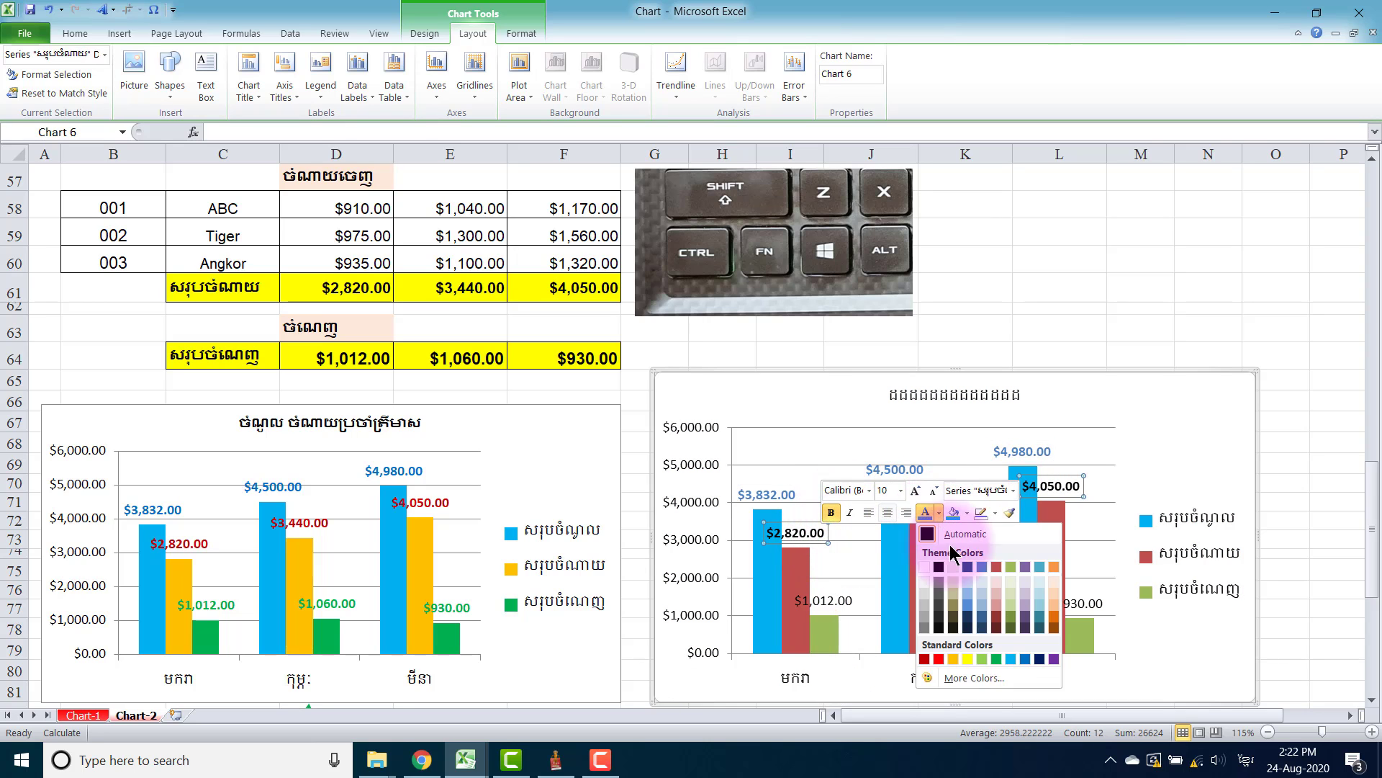
{"action": "left_click", "coordinate": [925, 660]}
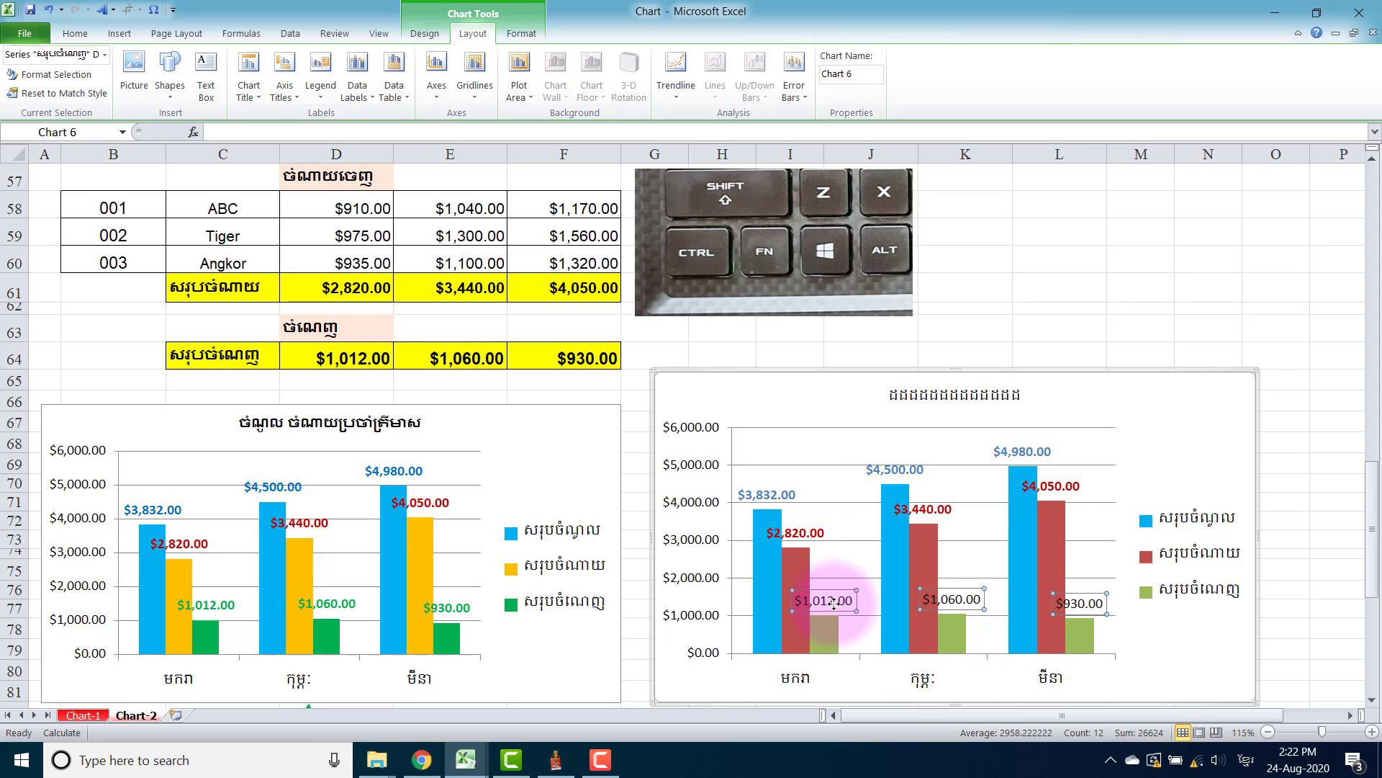
Make the green series' data labels bold with a green font colour
{"action": "right_click", "coordinate": [835, 604]}
{"action": "left_click", "coordinate": [845, 649]}
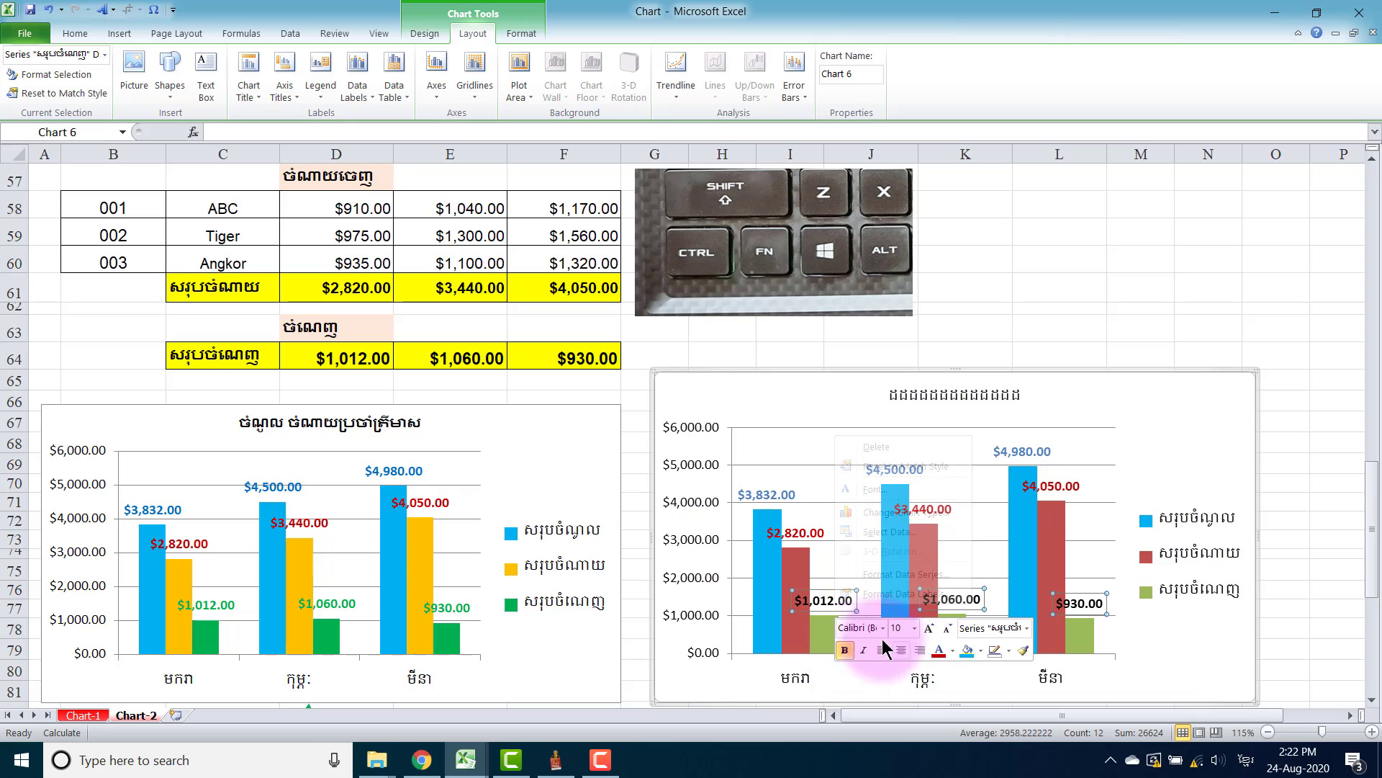
{"action": "left_click", "coordinate": [953, 651]}
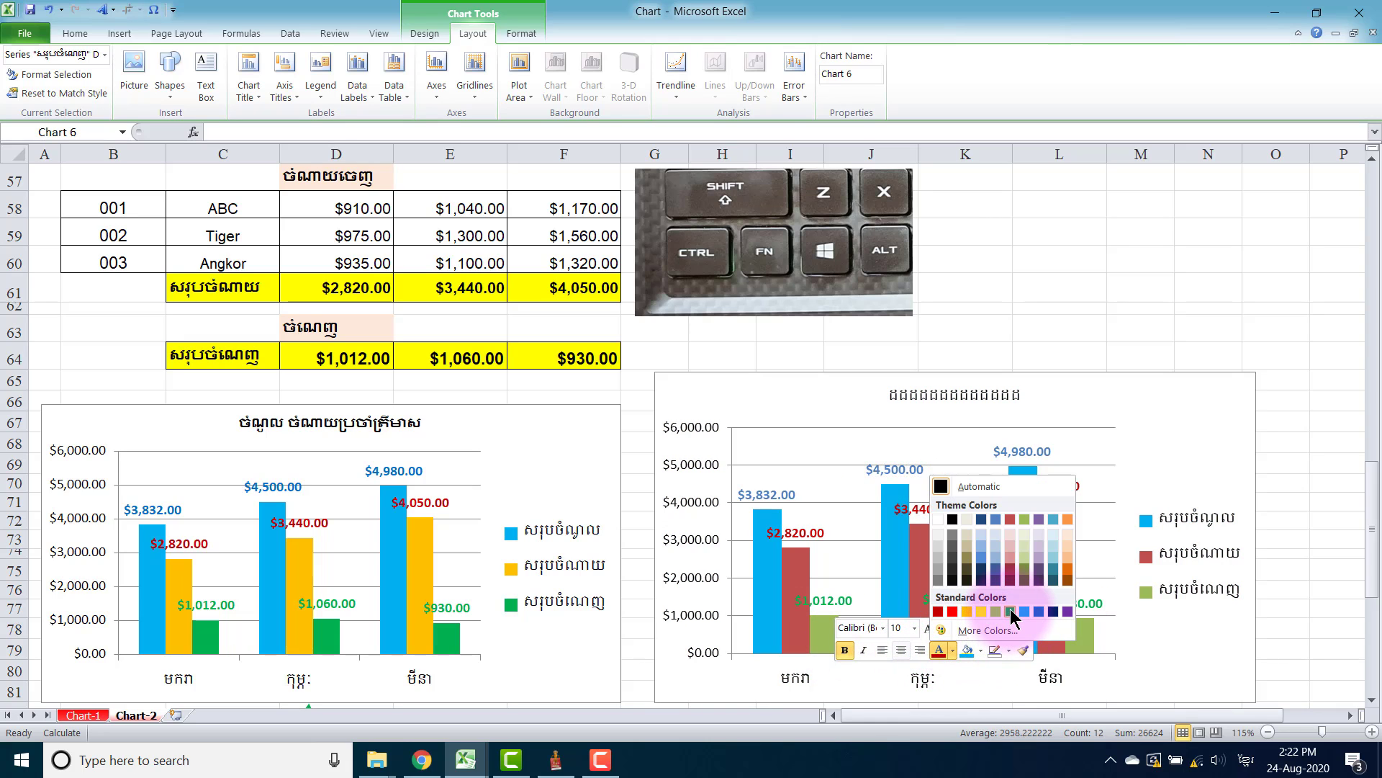
{"action": "key", "text": "Escape"}
{"action": "left_click", "coordinate": [1185, 437]}
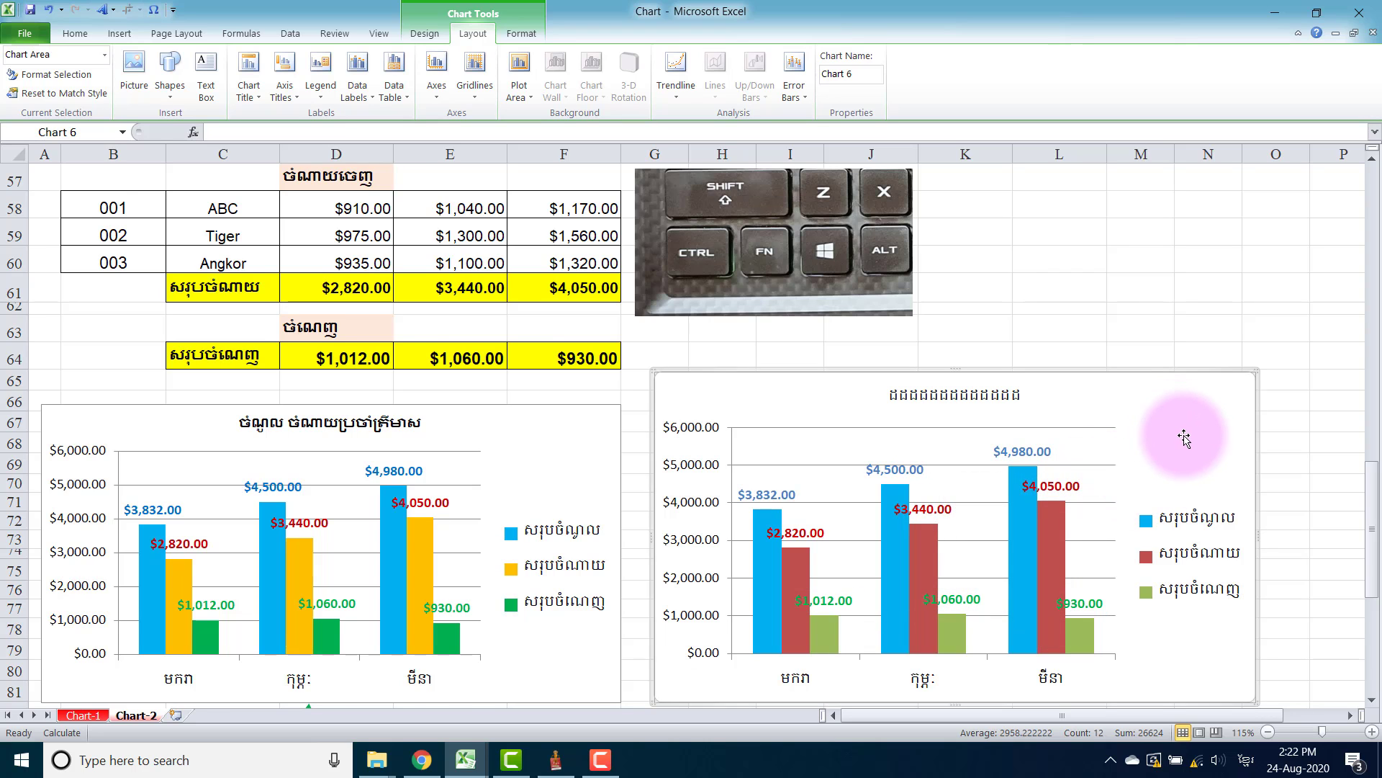
{"action": "scroll", "coordinate": [1185, 437], "scroll_direction": "down", "scroll_amount": 2}
{"action": "scroll", "coordinate": [1184, 437], "scroll_direction": "down", "scroll_amount": 1}
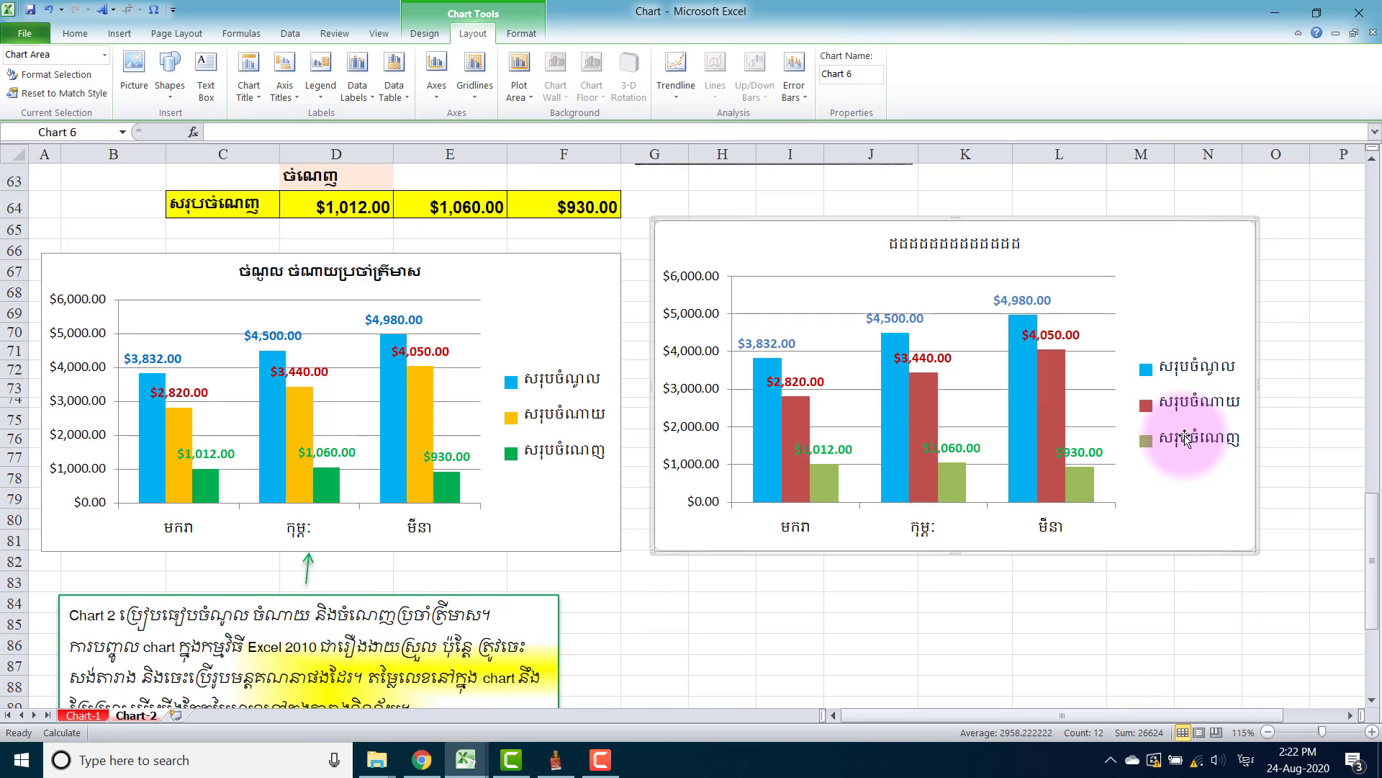
{"action": "scroll", "coordinate": [1184, 437], "scroll_direction": "down", "scroll_amount": 2}
{"action": "scroll", "coordinate": [1181, 432], "scroll_direction": "down", "scroll_amount": 2}
{"action": "scroll", "coordinate": [1224, 426], "scroll_direction": "down", "scroll_amount": 1}
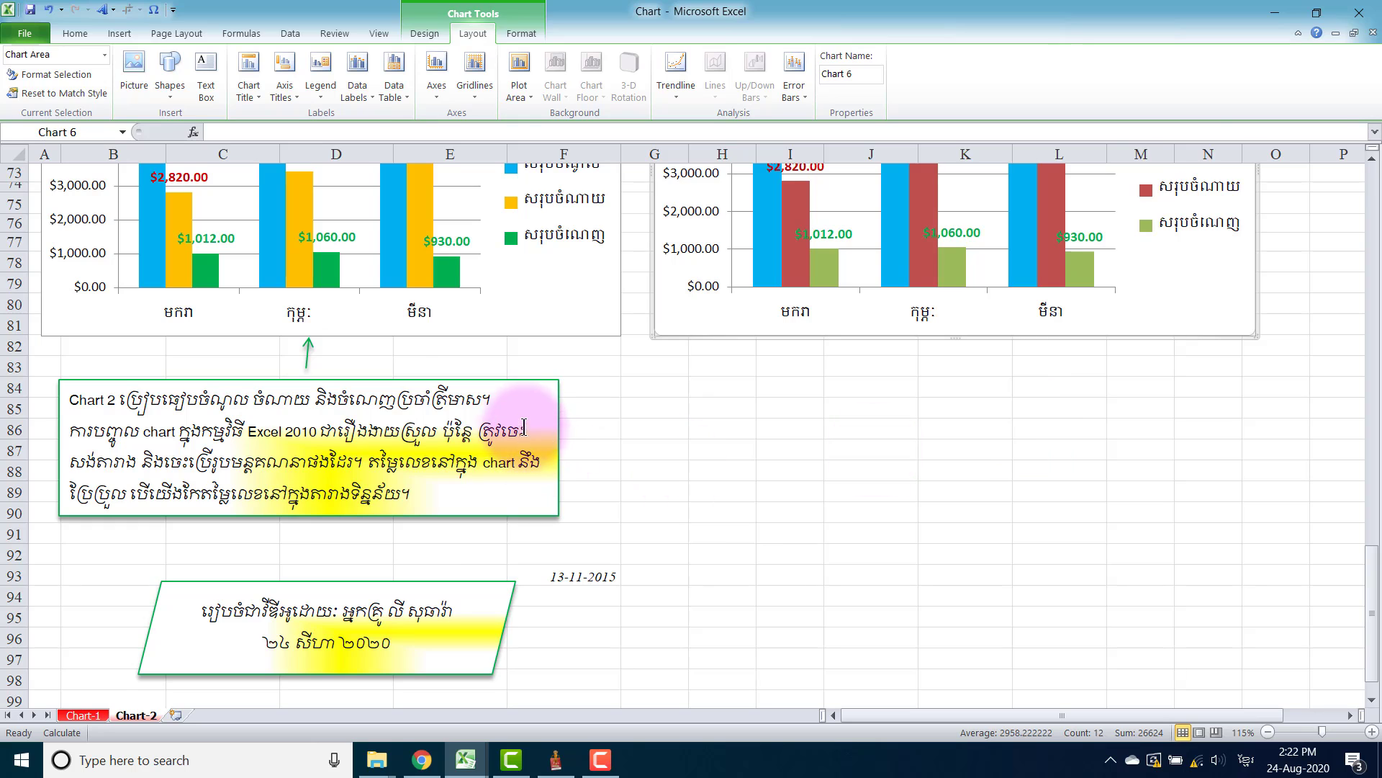
{"action": "left_click", "coordinate": [504, 400]}
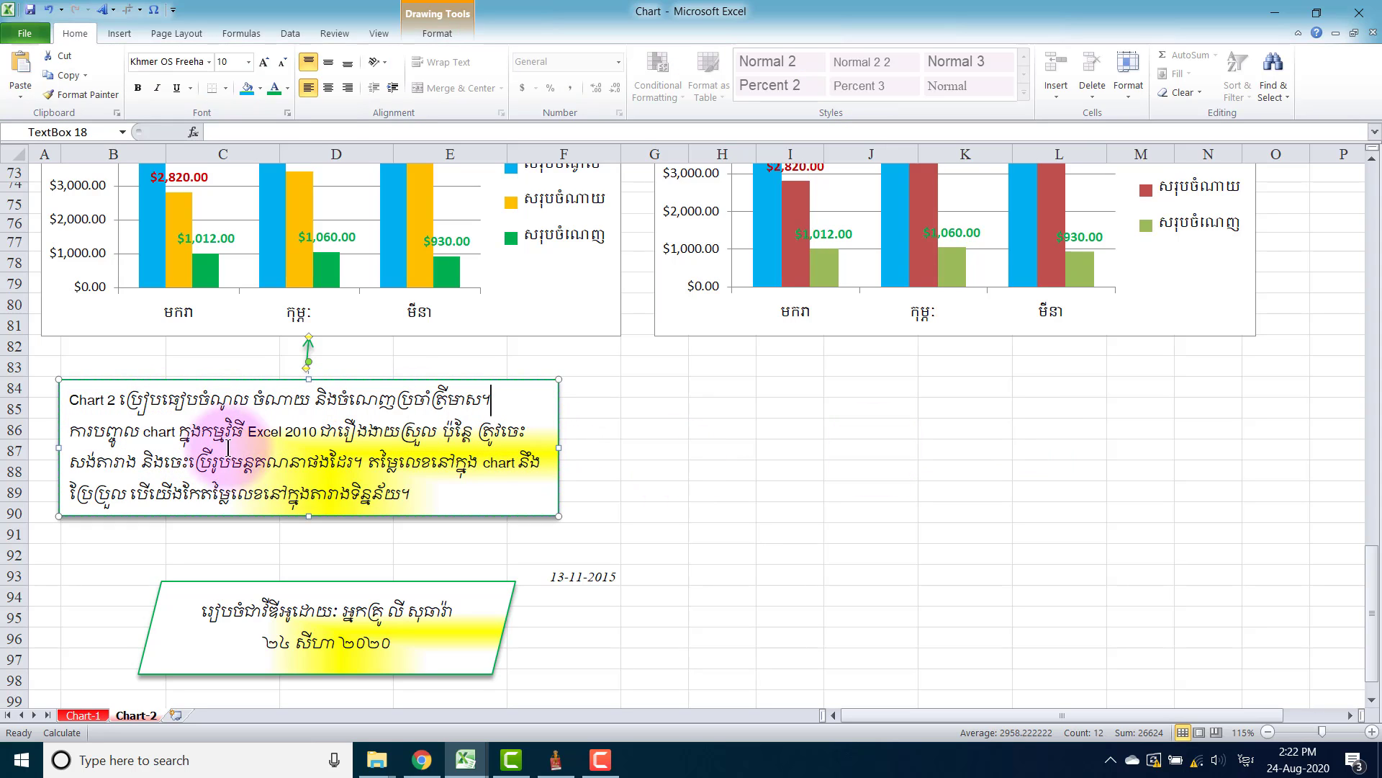
{"action": "left_click", "coordinate": [596, 411]}
{"action": "scroll", "coordinate": [596, 410], "scroll_direction": "down", "scroll_amount": 1}
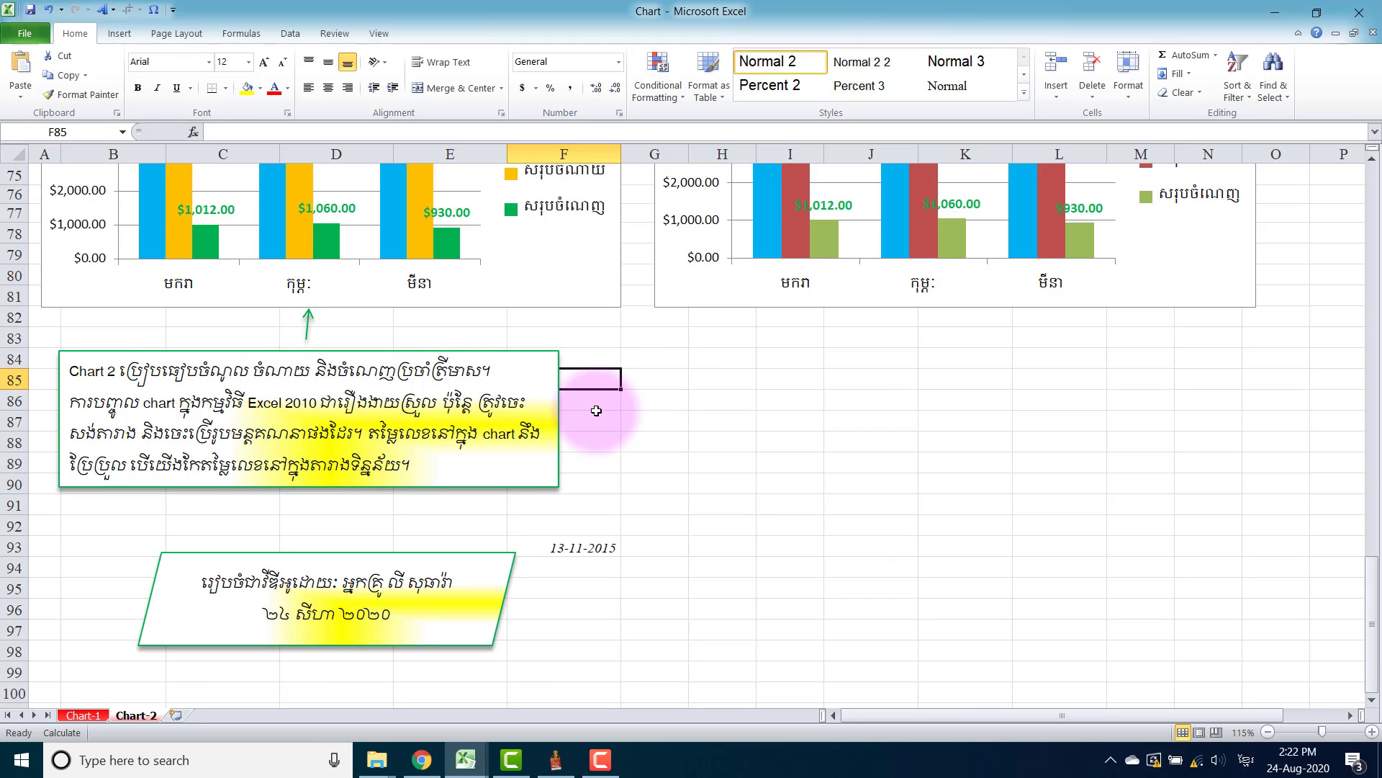